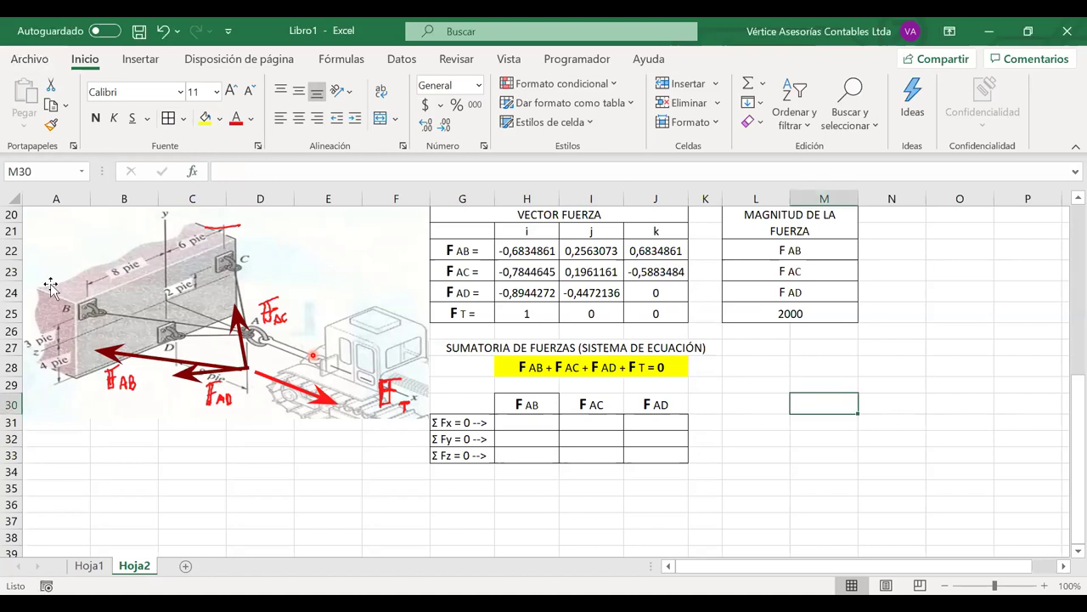
- Save the workbook in the Escritorio folder with the file name CLASE 1 OCTUBRE
{"action": "left_click", "coordinate": [30, 59]}
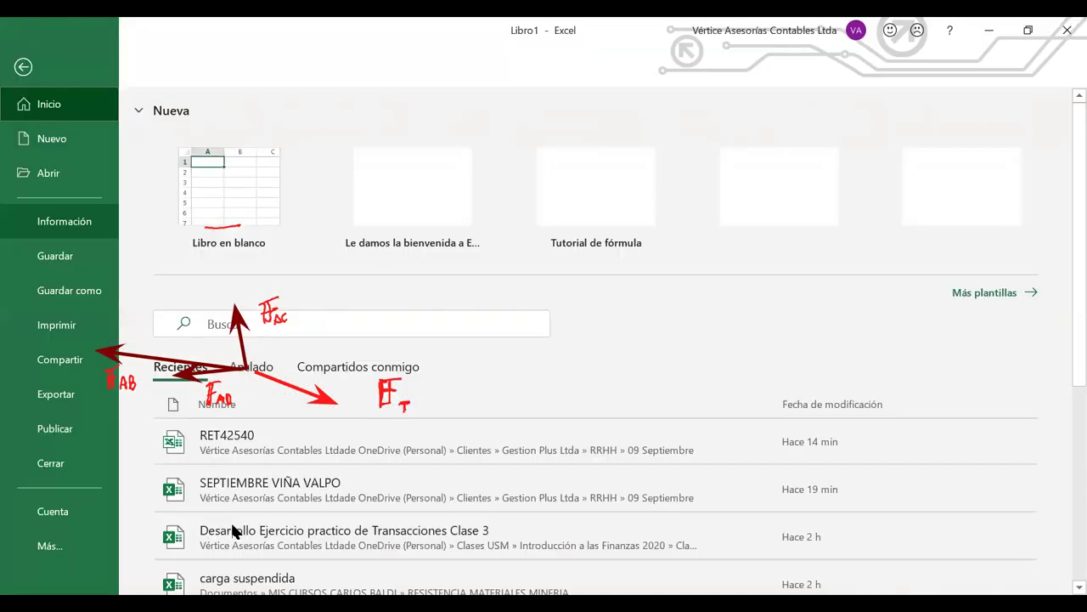
{"action": "key", "text": "ctrl+s"}
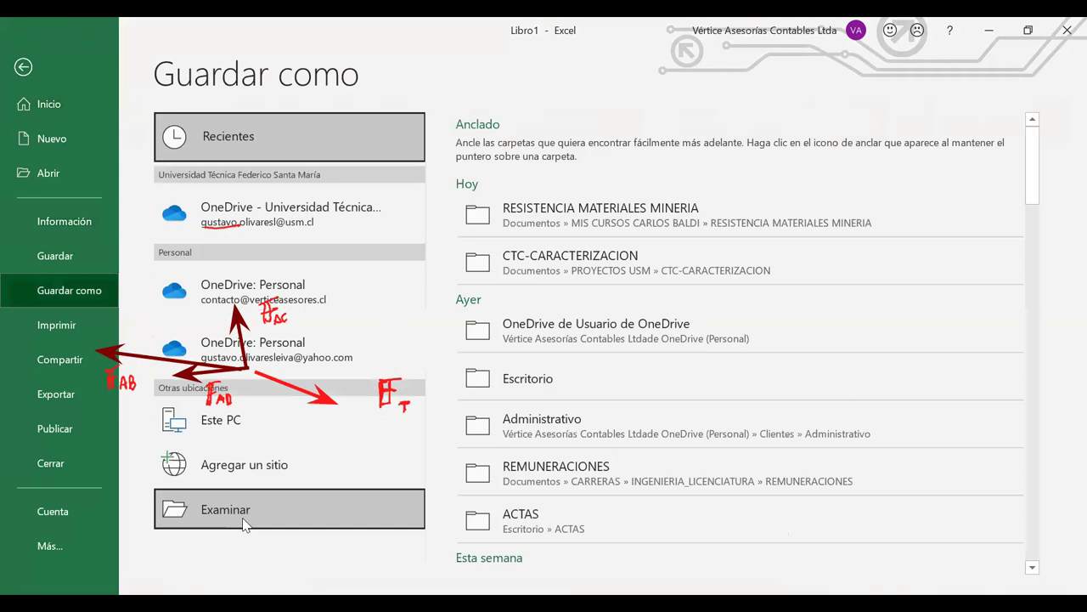
{"action": "left_click", "coordinate": [564, 477]}
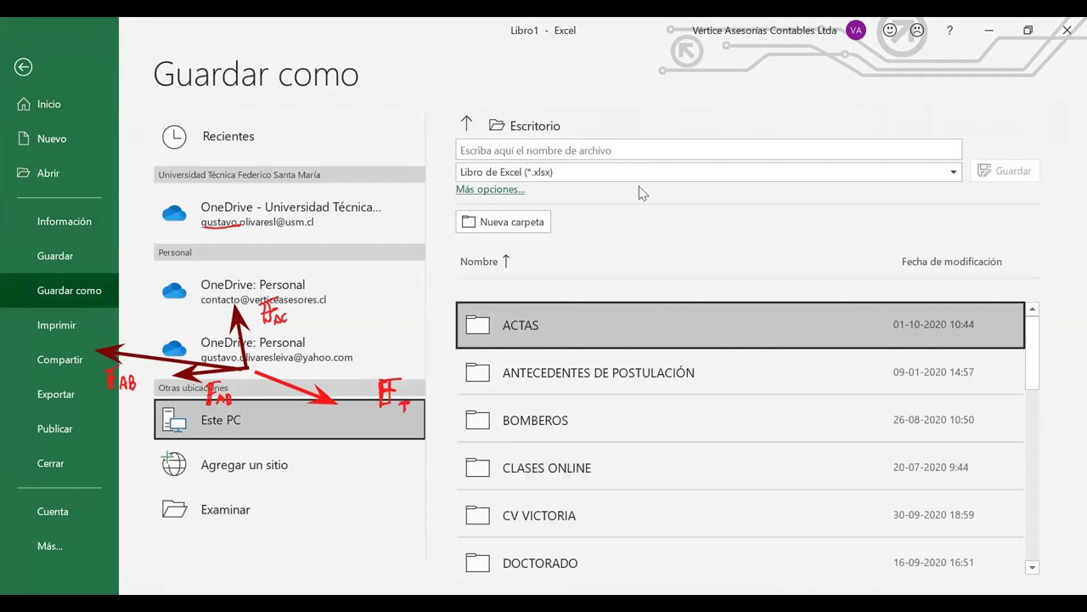
{"action": "left_click", "coordinate": [570, 156]}
{"action": "type", "text": "C"}
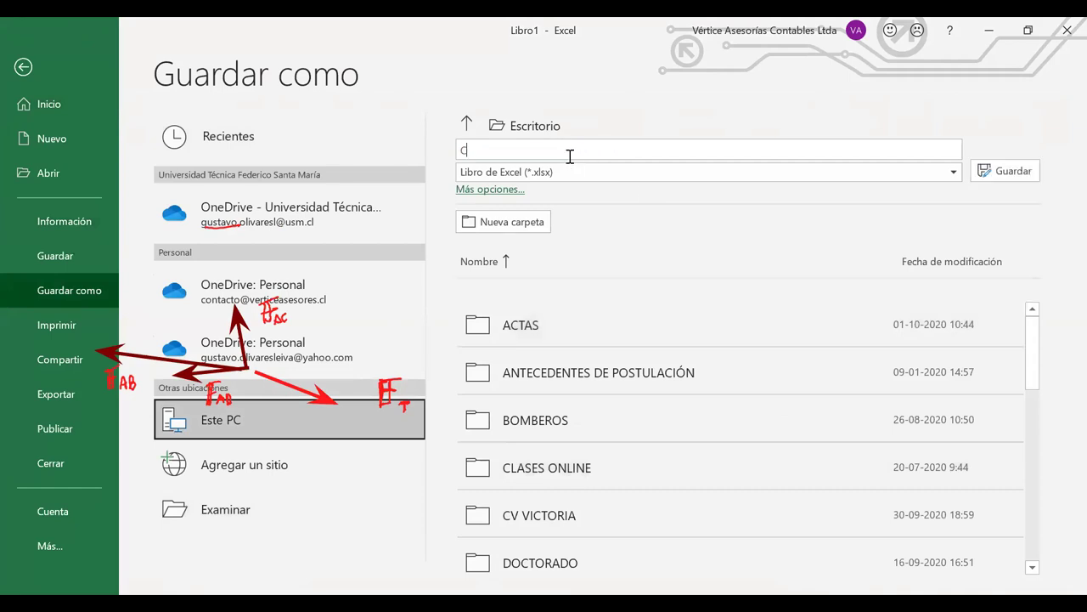
{"action": "type", "text": "LASE 1 OCTUBRE"}
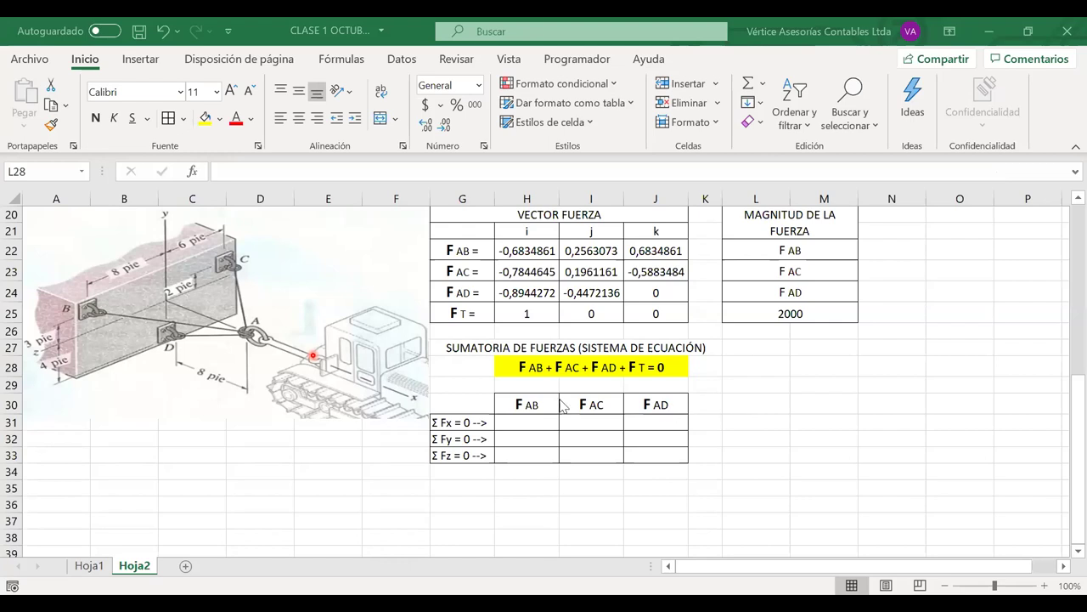
- Add the column header F T in K30 beside F AD, with its F bold and enlarged like the other headers
{"action": "left_click_drag", "start_coordinate": [554, 404], "coordinate": [654, 403]}
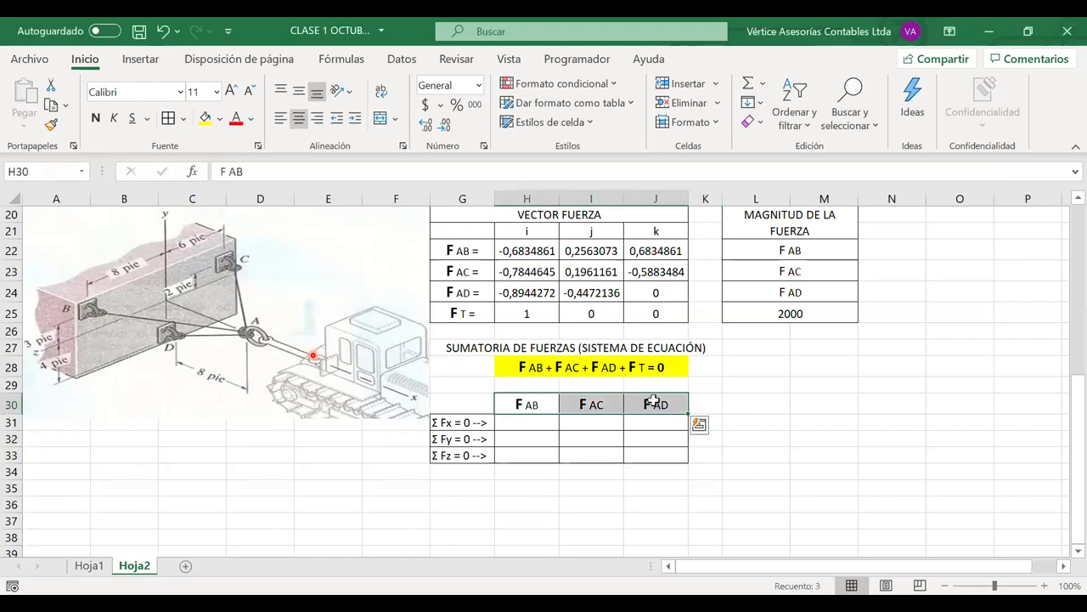
{"action": "left_click", "coordinate": [698, 402]}
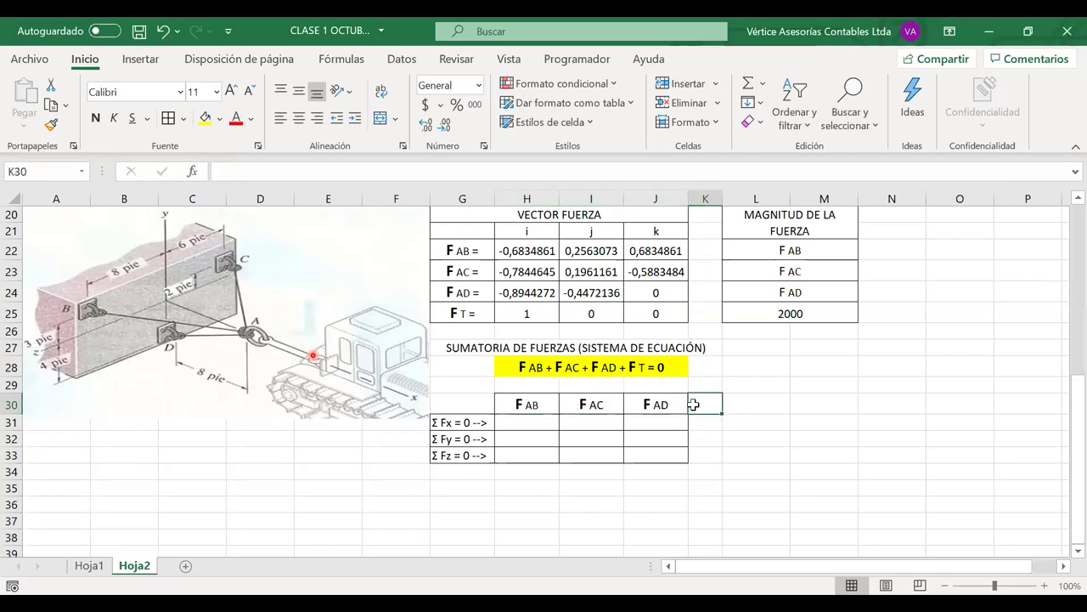
{"action": "type", "text": "F T"}
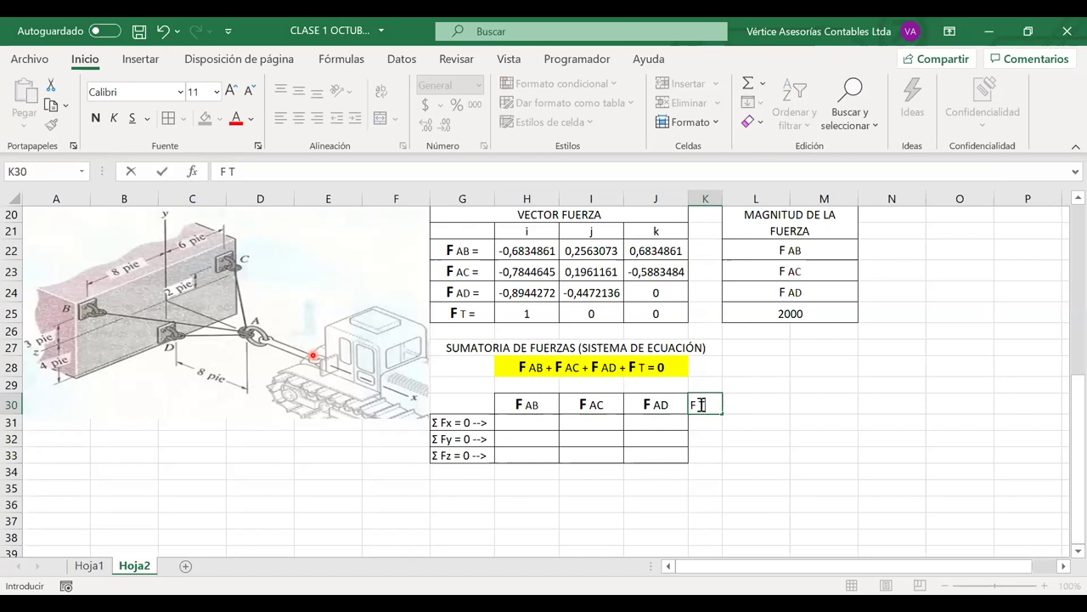
{"action": "left_click_drag", "start_coordinate": [691, 404], "coordinate": [698, 404]}
{"action": "left_click", "coordinate": [700, 376]}
{"action": "left_click", "coordinate": [767, 376]}
{"action": "left_click", "coordinate": [766, 376]}
- Enter the text "= 0" in L30 and format it bold at font size 12
{"action": "left_click", "coordinate": [749, 402]}
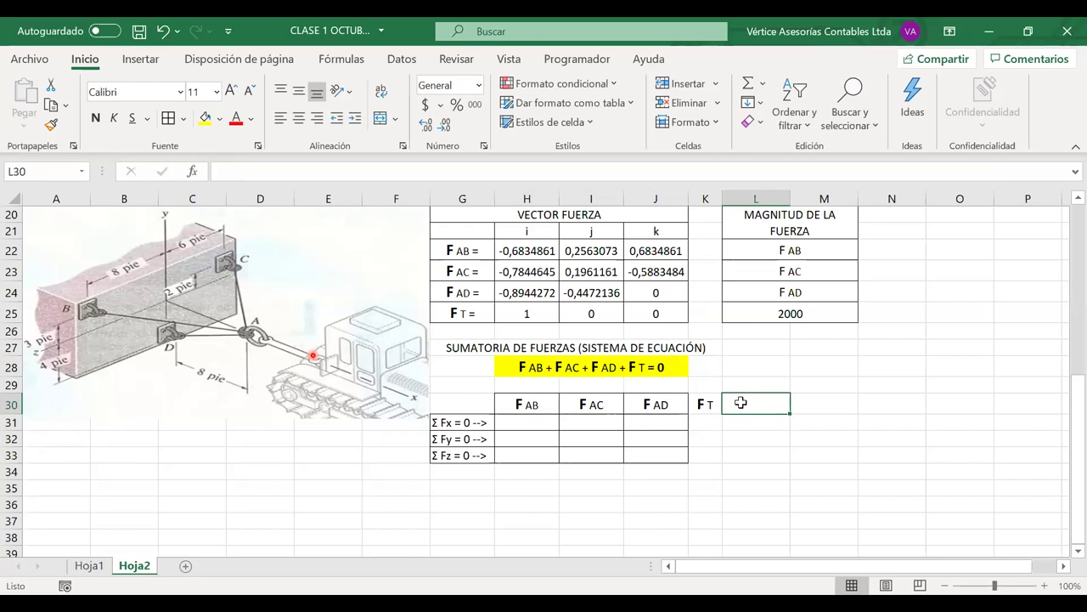
{"action": "type", "text": "="}
{"action": "key", "text": "BackSpace"}
{"action": "type", "text": "= 0"}
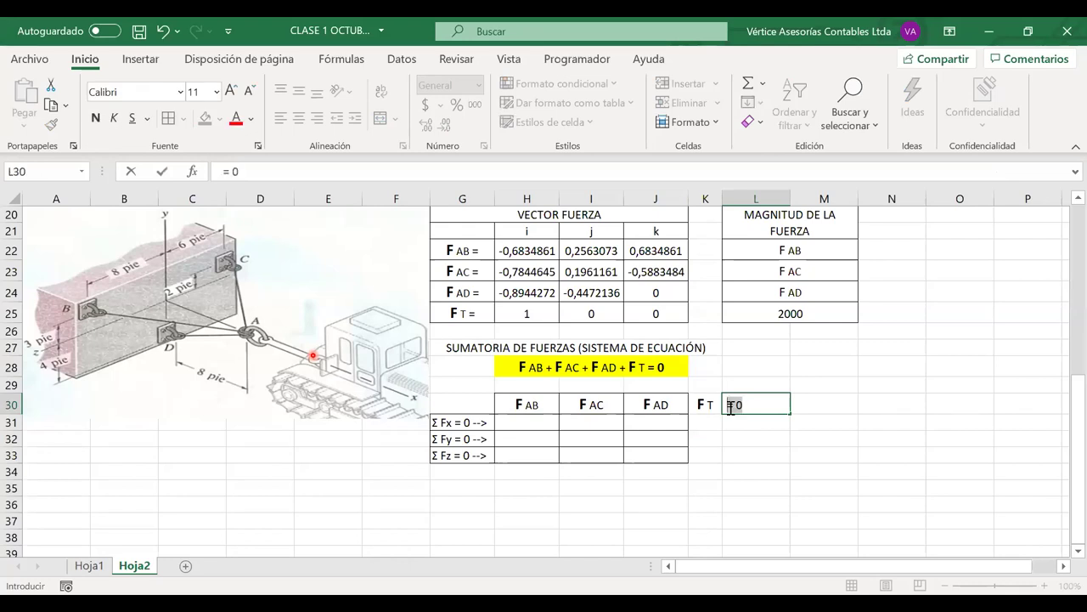
{"action": "left_click_drag", "start_coordinate": [729, 409], "coordinate": [744, 407]}
{"action": "left_click", "coordinate": [738, 380]}
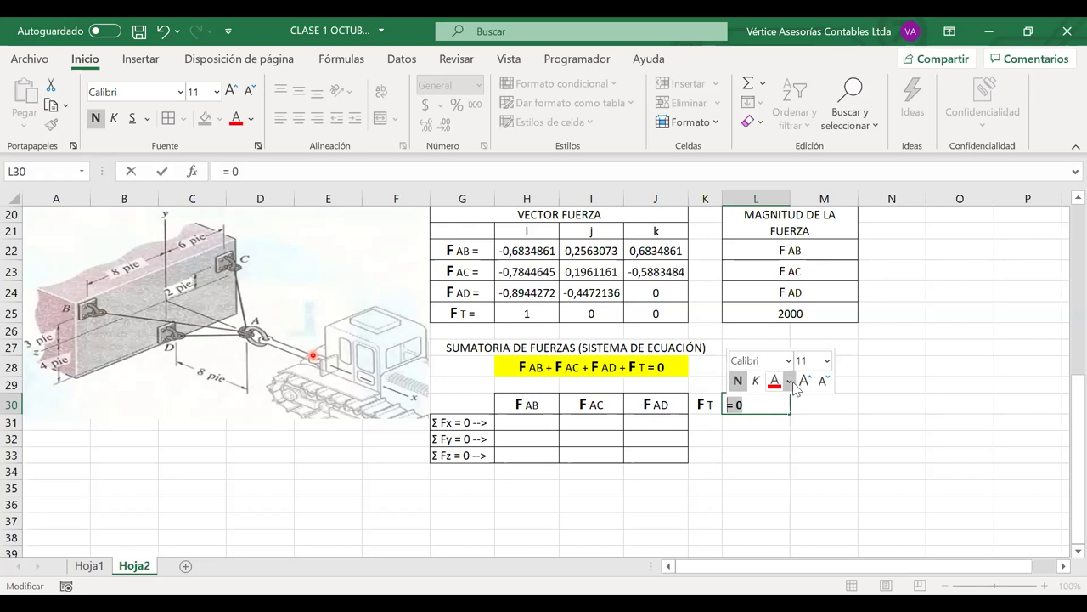
{"action": "left_click", "coordinate": [795, 382]}
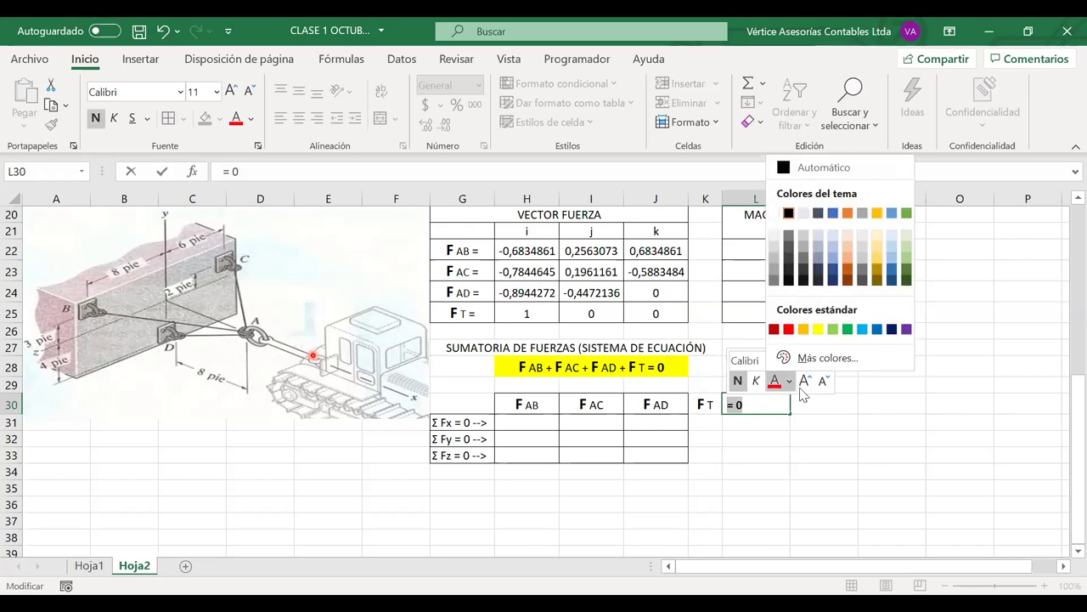
{"action": "key", "text": "Escape"}
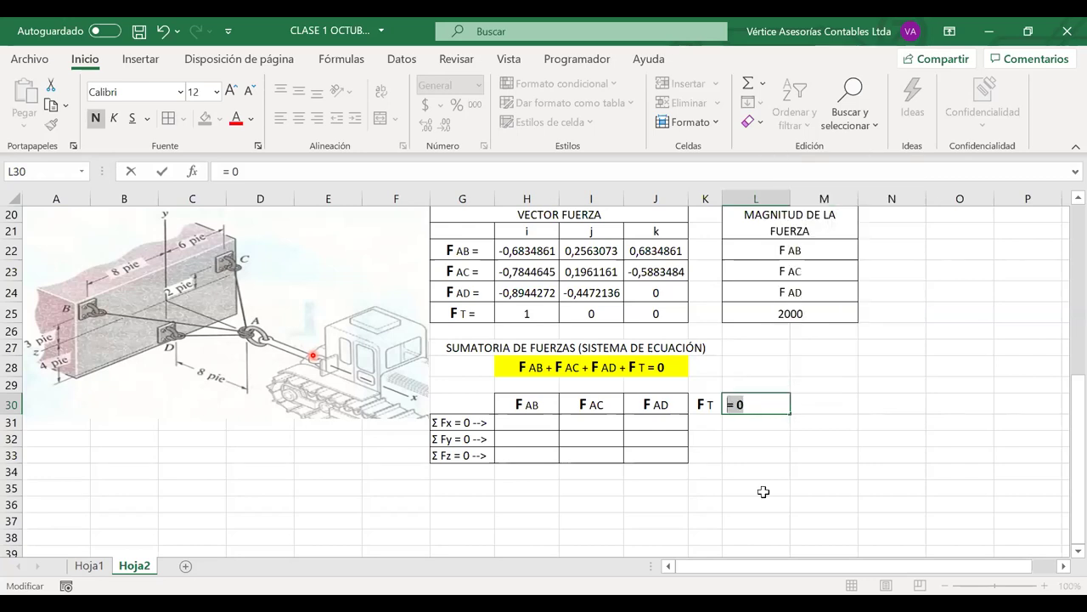
{"action": "key", "text": "Return"}
- Add borders to K30:L33 and fill the "= 0" cell down through L33
{"action": "left_click_drag", "start_coordinate": [755, 404], "coordinate": [703, 453]}
{"action": "left_click", "coordinate": [168, 118]}
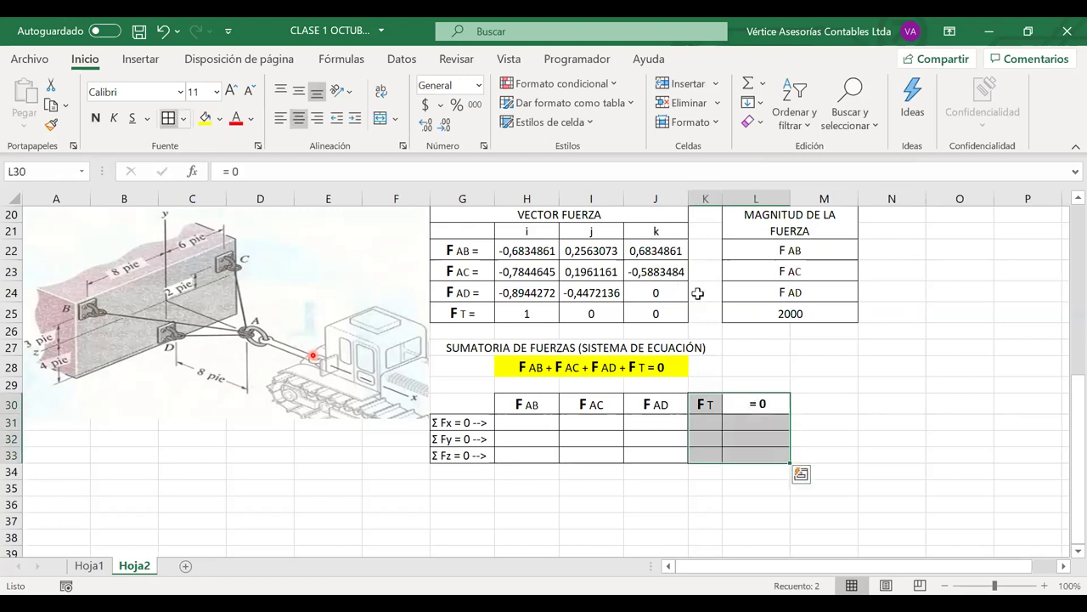
{"action": "left_click", "coordinate": [755, 411]}
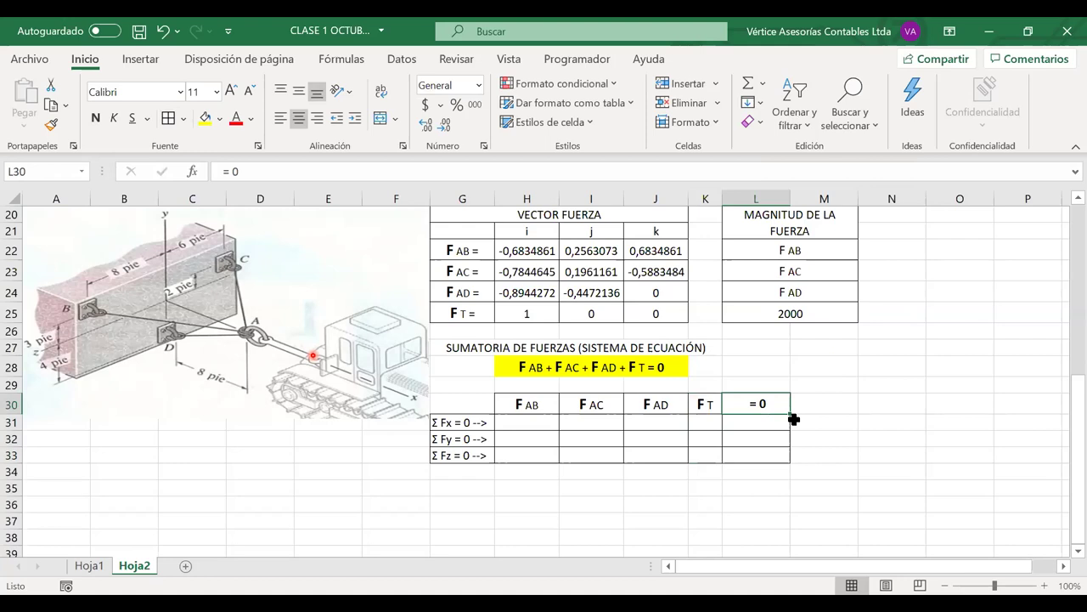
{"action": "left_click_drag", "start_coordinate": [792, 415], "coordinate": [791, 458]}
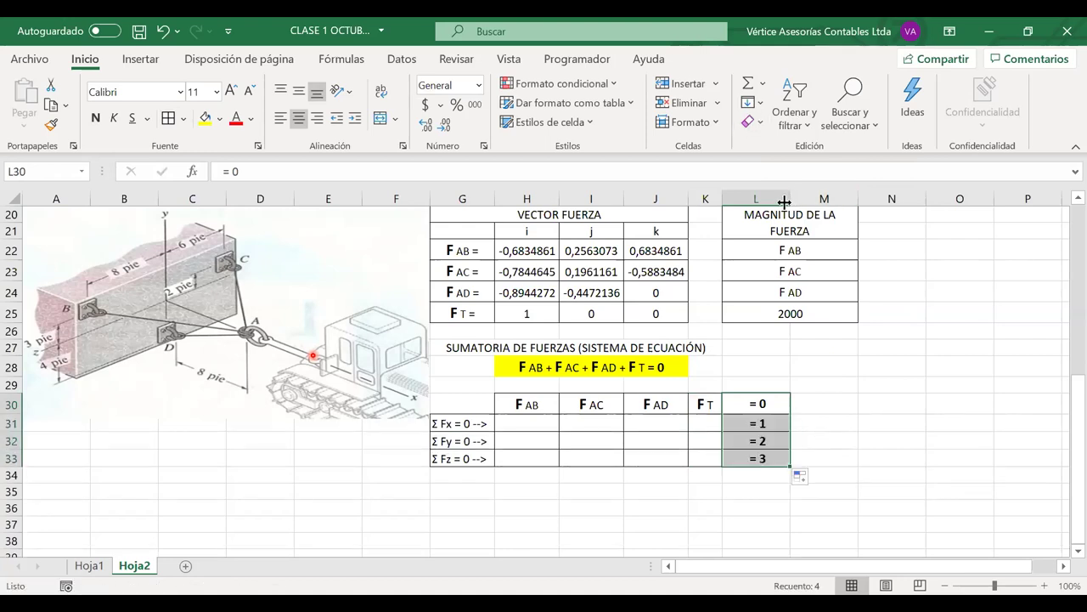
- Narrow column L slightly and change the entries in L31, L32 and L33 to "= 0"
{"action": "left_click_drag", "start_coordinate": [789, 200], "coordinate": [780, 200]}
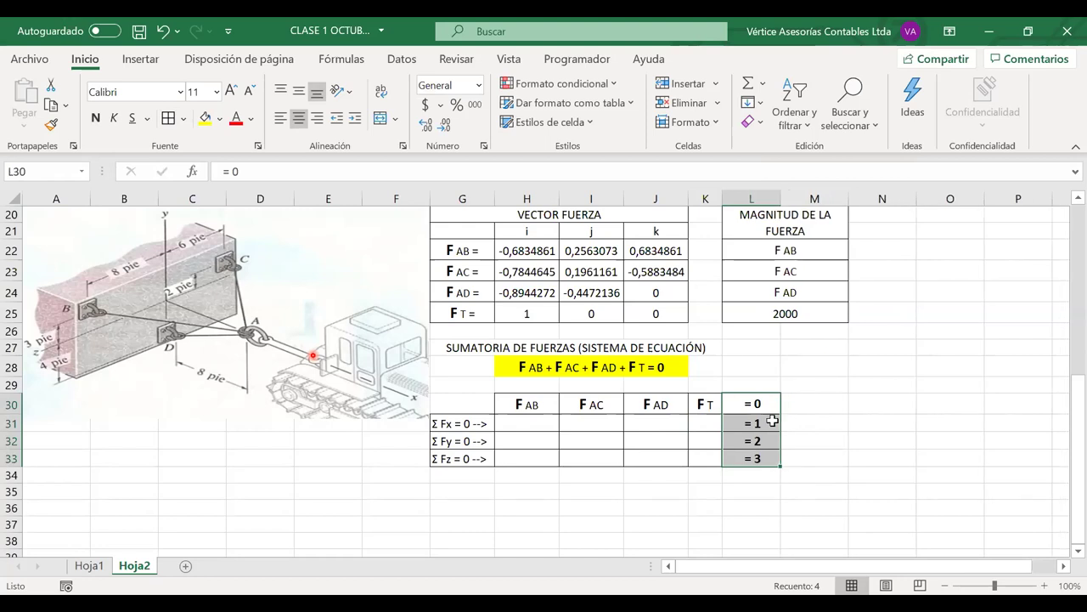
{"action": "double_click", "coordinate": [772, 420]}
{"action": "key", "text": "BackSpace"}
{"action": "type", "text": "0"}
{"action": "double_click", "coordinate": [760, 442]}
{"action": "key", "text": "BackSpace"}
{"action": "type", "text": "0"}
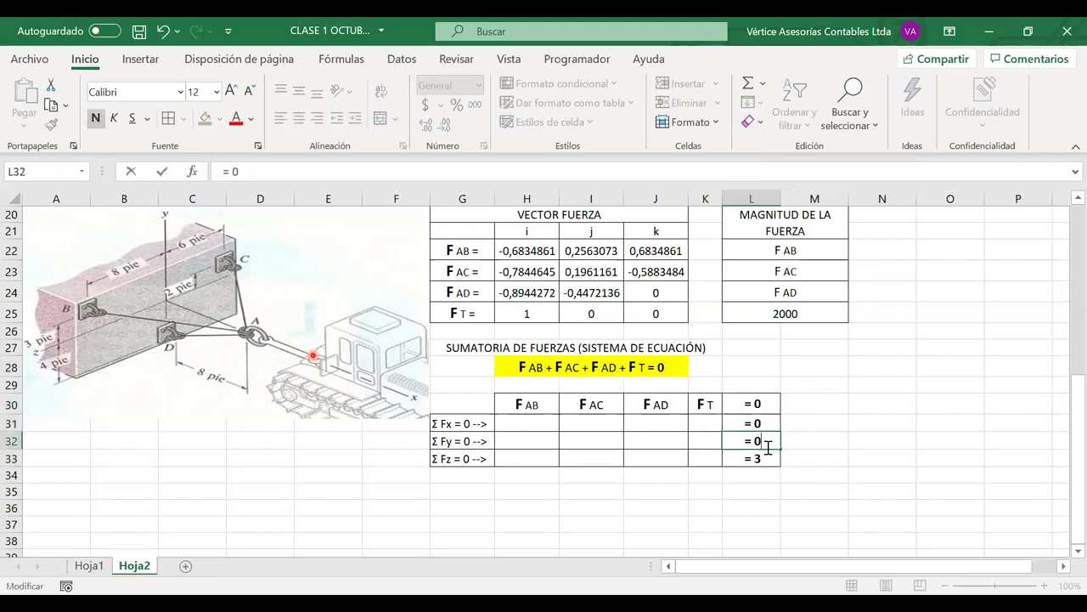
{"action": "left_click", "coordinate": [764, 456]}
{"action": "double_click", "coordinate": [765, 458]}
{"action": "key", "text": "BackSpace"}
{"action": "type", "text": "0"}
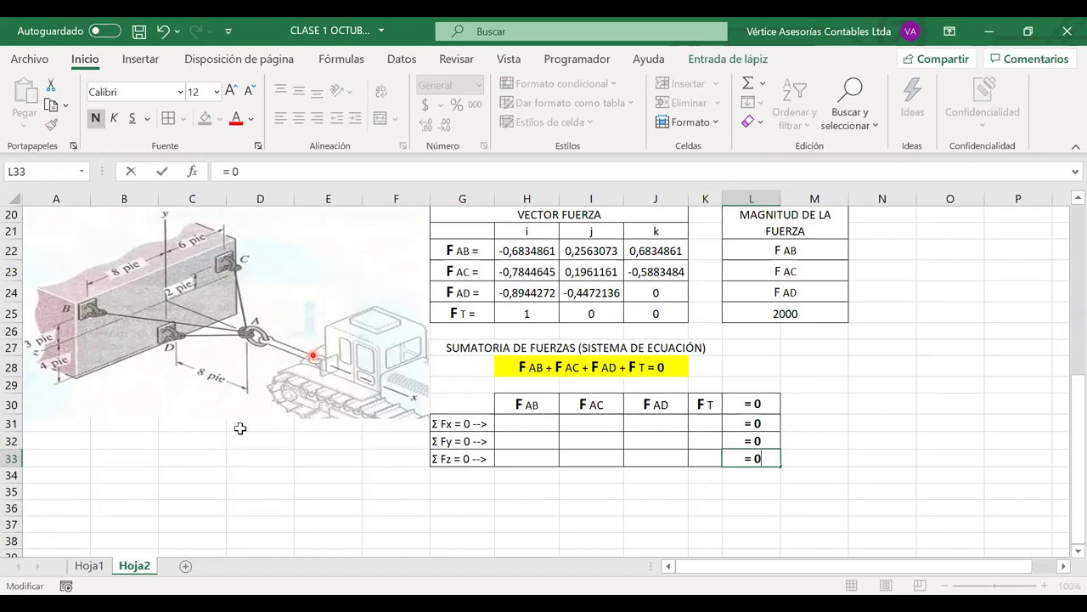
- Reduce the sheet zoom to 90% and widen column K slightly
{"action": "scroll", "coordinate": [575, 388], "scroll_direction": "down", "scroll_amount": 1}
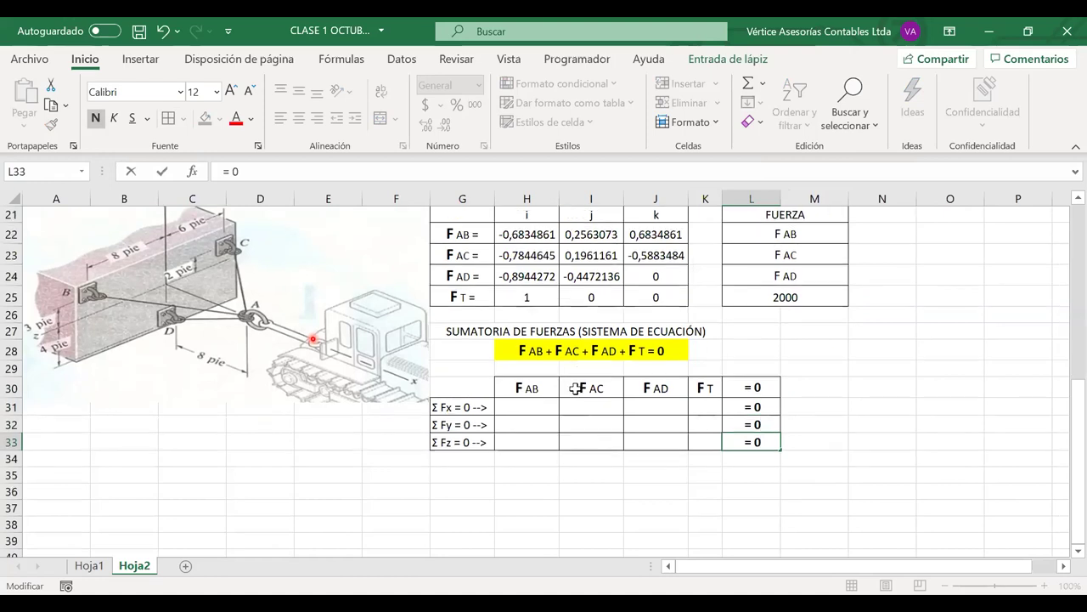
{"action": "left_click", "coordinate": [943, 537]}
{"action": "left_click", "coordinate": [954, 585]}
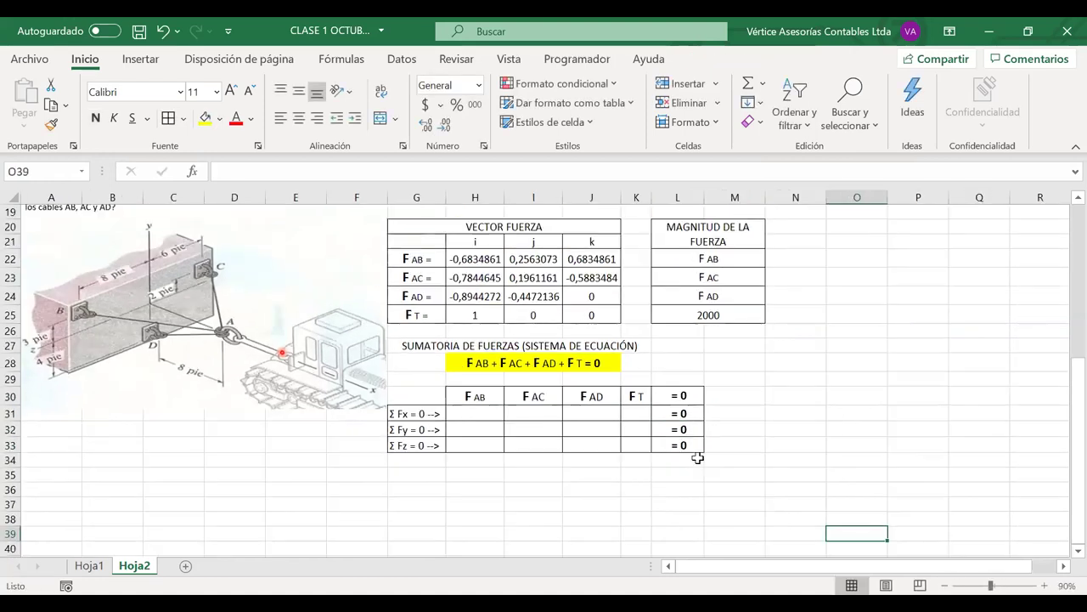
{"action": "scroll", "coordinate": [513, 485], "scroll_direction": "down", "scroll_amount": 1}
{"action": "left_click_drag", "start_coordinate": [476, 397], "coordinate": [639, 398]}
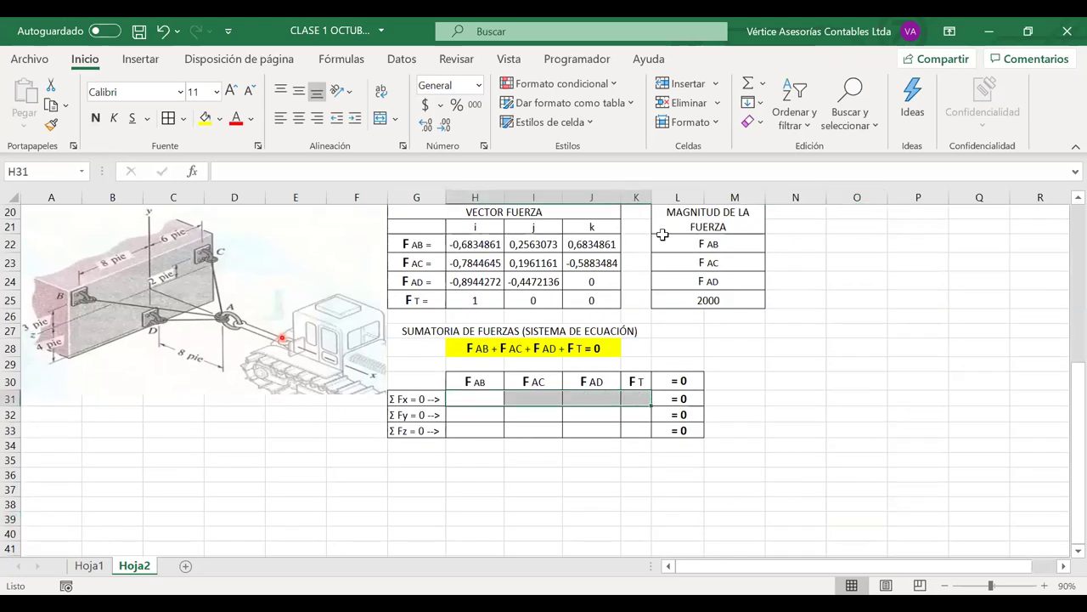
{"action": "left_click_drag", "start_coordinate": [651, 197], "coordinate": [659, 197]}
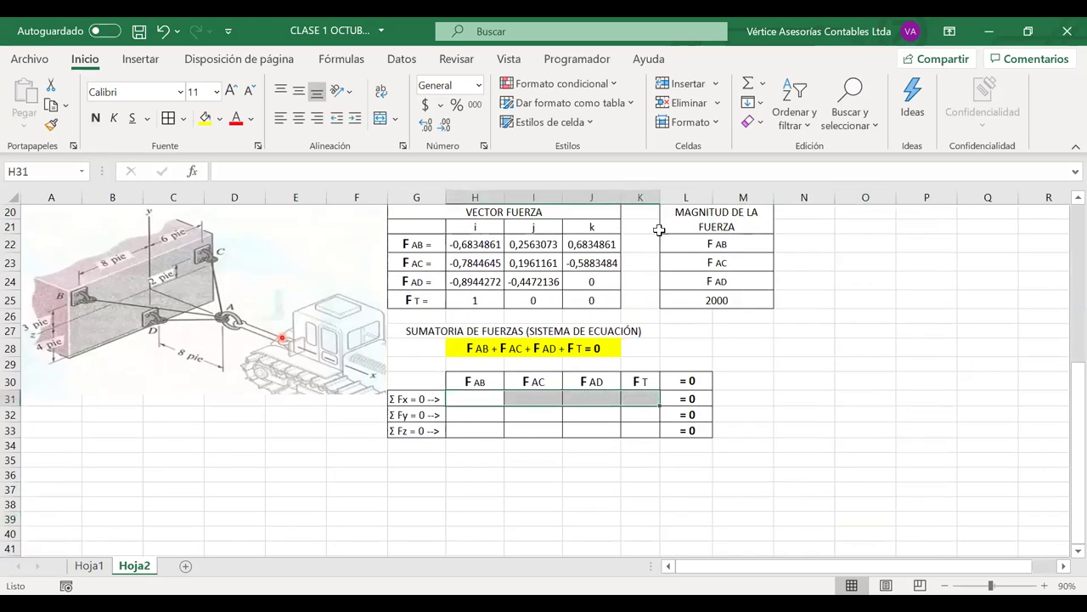
{"action": "left_click", "coordinate": [476, 401]}
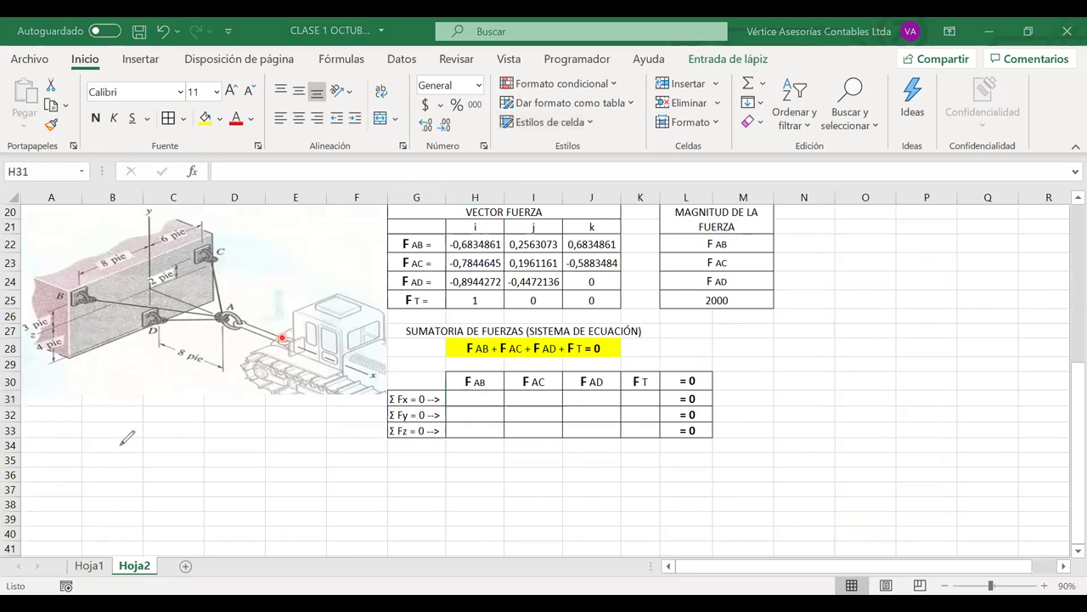
- Handwrite the equilibrium condition ΣFx = 0 in red ink below the diagram
{"action": "mouse_move", "coordinate": [159, 416]}
{"action": "left_mouse_down"}
{"action": "mouse_move", "coordinate": [129, 435]}
{"action": "mouse_move", "coordinate": [175, 450]}
{"action": "mouse_move", "coordinate": [188, 413]}
{"action": "left_mouse_up"}
{"action": "mouse_move", "coordinate": [170, 433]}
{"action": "left_mouse_down"}
{"action": "mouse_move", "coordinate": [183, 430]}
{"action": "mouse_move", "coordinate": [204, 454]}
{"action": "left_mouse_up"}
{"action": "mouse_move", "coordinate": [204, 425]}
{"action": "left_mouse_down"}
{"action": "mouse_move", "coordinate": [180, 453]}
{"action": "mouse_move", "coordinate": [240, 428]}
{"action": "mouse_move", "coordinate": [240, 441]}
{"action": "left_mouse_up"}
{"action": "mouse_move", "coordinate": [255, 416]}
{"action": "left_mouse_down"}
{"action": "mouse_move", "coordinate": [245, 446]}
{"action": "mouse_move", "coordinate": [255, 416]}
{"action": "left_mouse_up"}
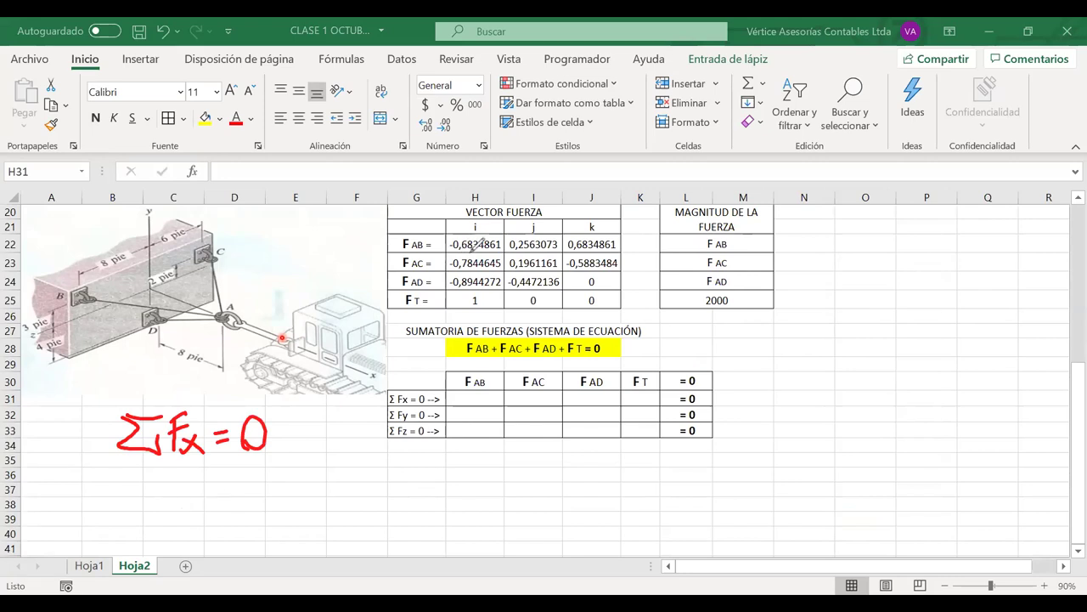
- Handwrite the first term −0,6834 · F AB below ΣFx = 0, linking the F AB i component to its magnitude with red marks
{"action": "mouse_move", "coordinate": [180, 491]}
{"action": "left_mouse_down"}
{"action": "mouse_move", "coordinate": [209, 487]}
{"action": "mouse_move", "coordinate": [221, 508]}
{"action": "mouse_move", "coordinate": [270, 487]}
{"action": "mouse_move", "coordinate": [277, 505]}
{"action": "mouse_move", "coordinate": [312, 491]}
{"action": "left_mouse_up"}
{"action": "left_click_drag", "start_coordinate": [306, 479], "coordinate": [308, 502]}
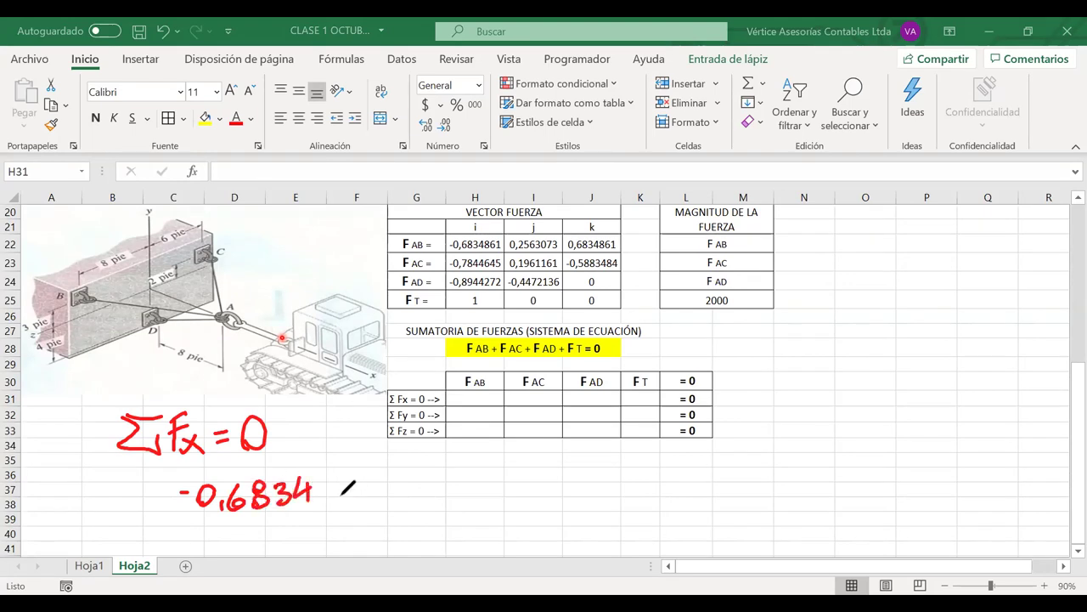
{"action": "mouse_move", "coordinate": [345, 493]}
{"action": "left_mouse_down"}
{"action": "mouse_move", "coordinate": [364, 501]}
{"action": "mouse_move", "coordinate": [365, 481]}
{"action": "left_mouse_up"}
{"action": "left_click", "coordinate": [330, 493]}
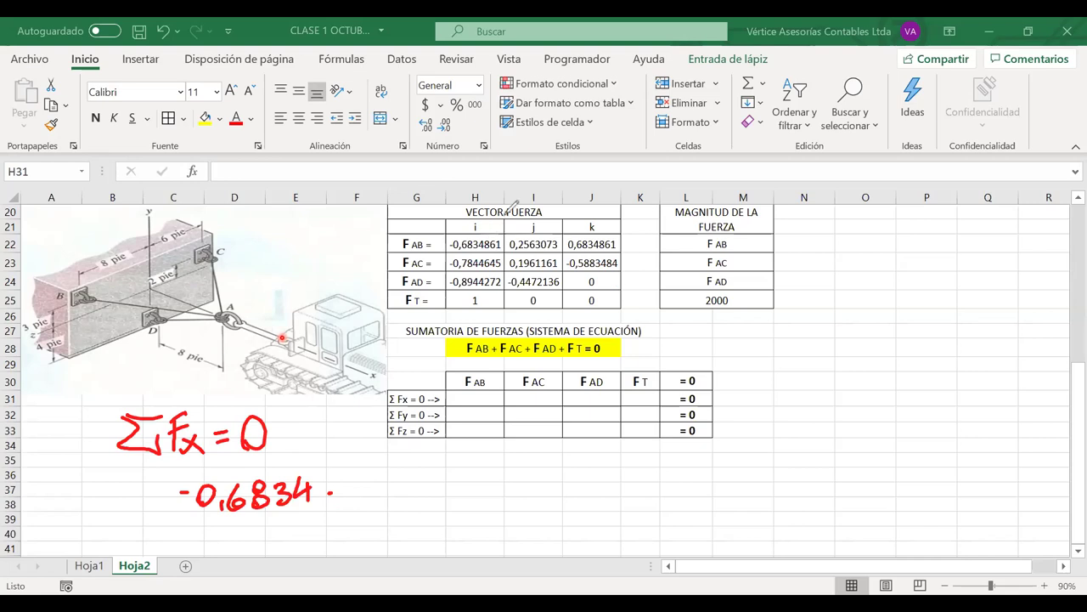
{"action": "mouse_move", "coordinate": [471, 223]}
{"action": "left_mouse_down"}
{"action": "mouse_move", "coordinate": [540, 223]}
{"action": "mouse_move", "coordinate": [455, 251]}
{"action": "mouse_move", "coordinate": [700, 228]}
{"action": "mouse_move", "coordinate": [709, 259]}
{"action": "mouse_move", "coordinate": [688, 268]}
{"action": "left_mouse_up"}
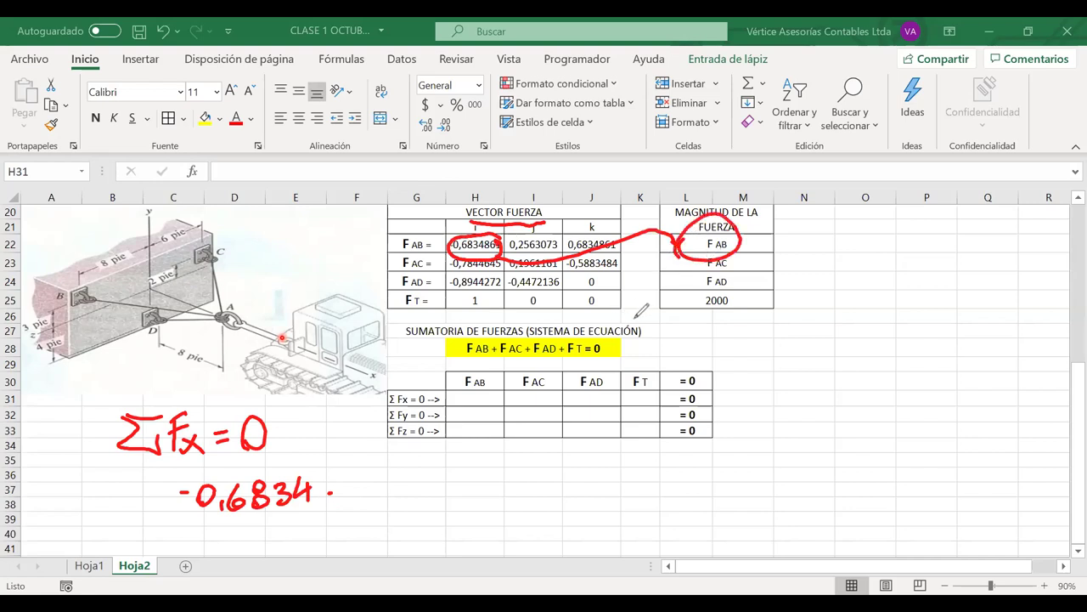
{"action": "mouse_move", "coordinate": [354, 465]}
{"action": "left_mouse_down"}
{"action": "mouse_move", "coordinate": [350, 503]}
{"action": "mouse_move", "coordinate": [367, 463]}
{"action": "mouse_move", "coordinate": [365, 483]}
{"action": "mouse_move", "coordinate": [386, 507]}
{"action": "left_mouse_up"}
{"action": "left_click_drag", "start_coordinate": [372, 499], "coordinate": [392, 507]}
{"action": "left_click_drag", "start_coordinate": [391, 487], "coordinate": [393, 507]}
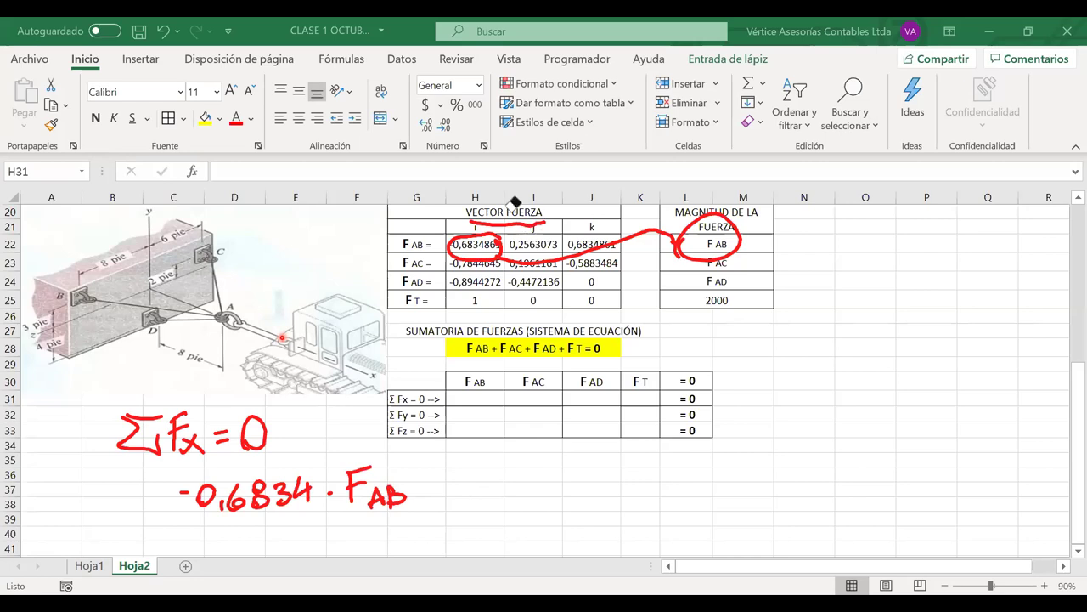
- Erase the red marks over the force tables and put short dashes beside the F AB and F AC vector rows
{"action": "left_click_drag", "start_coordinate": [516, 200], "coordinate": [657, 213]}
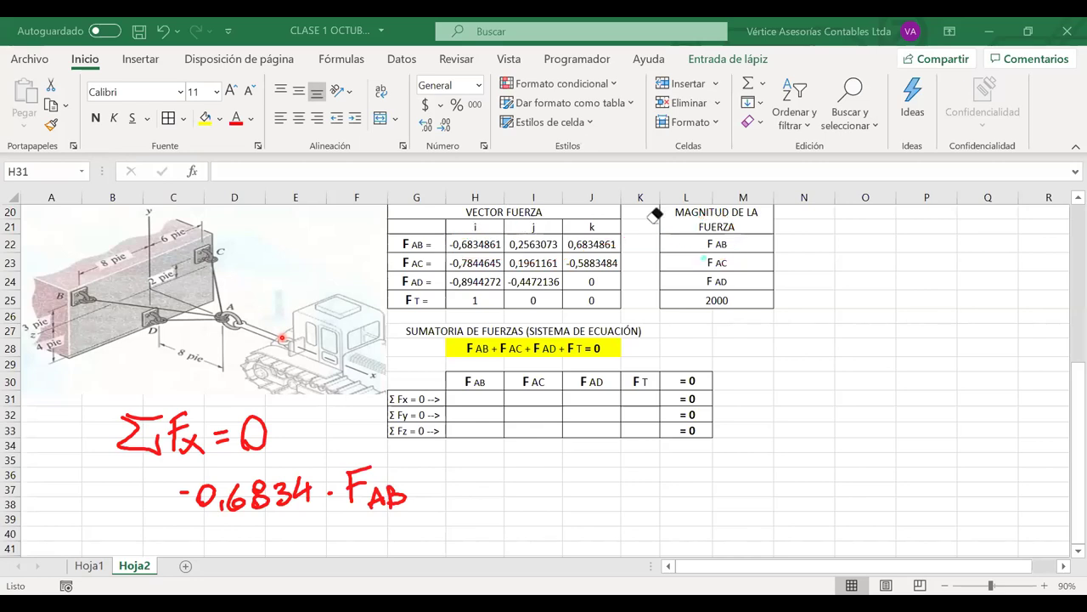
{"action": "left_click_drag", "start_coordinate": [389, 246], "coordinate": [400, 249]}
{"action": "left_click_drag", "start_coordinate": [385, 264], "coordinate": [395, 264]}
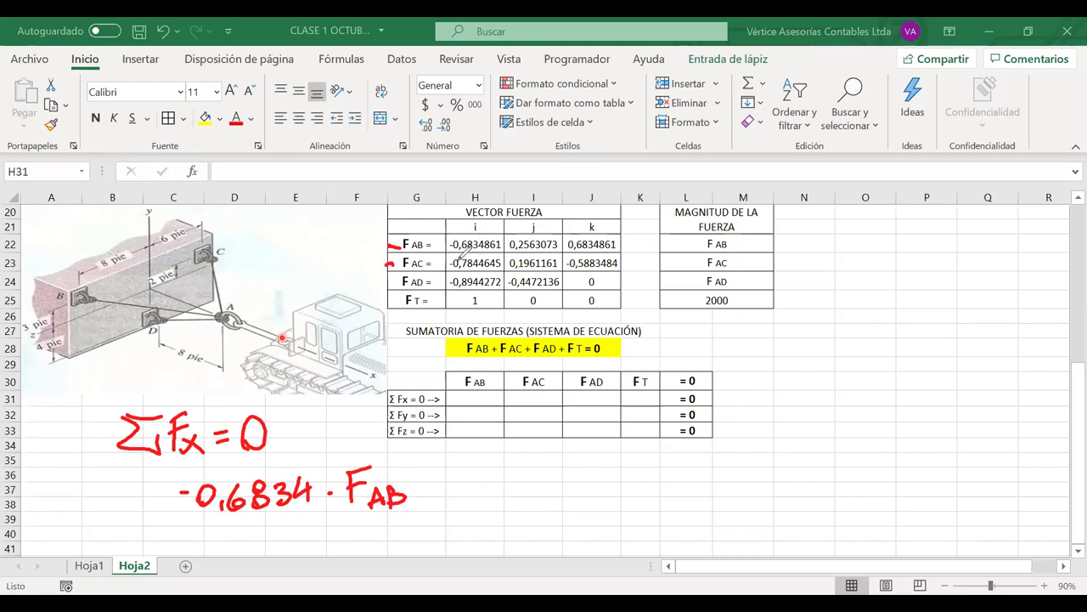
- Handwrite the second term − 0,784 · F AC and mark F AC in the magnitude table with a dash
{"action": "mouse_move", "coordinate": [427, 493]}
{"action": "left_mouse_down"}
{"action": "mouse_move", "coordinate": [469, 478]}
{"action": "mouse_move", "coordinate": [484, 501]}
{"action": "mouse_move", "coordinate": [495, 499]}
{"action": "mouse_move", "coordinate": [518, 477]}
{"action": "mouse_move", "coordinate": [541, 500]}
{"action": "mouse_move", "coordinate": [558, 487]}
{"action": "mouse_move", "coordinate": [576, 497]}
{"action": "mouse_move", "coordinate": [590, 469]}
{"action": "left_mouse_up"}
{"action": "mouse_move", "coordinate": [577, 485]}
{"action": "left_mouse_down"}
{"action": "mouse_move", "coordinate": [613, 485]}
{"action": "mouse_move", "coordinate": [621, 501]}
{"action": "left_mouse_up"}
{"action": "left_click_drag", "start_coordinate": [605, 494], "coordinate": [618, 494]}
{"action": "left_click_drag", "start_coordinate": [644, 478], "coordinate": [646, 501]}
{"action": "left_click_drag", "start_coordinate": [680, 265], "coordinate": [694, 266]}
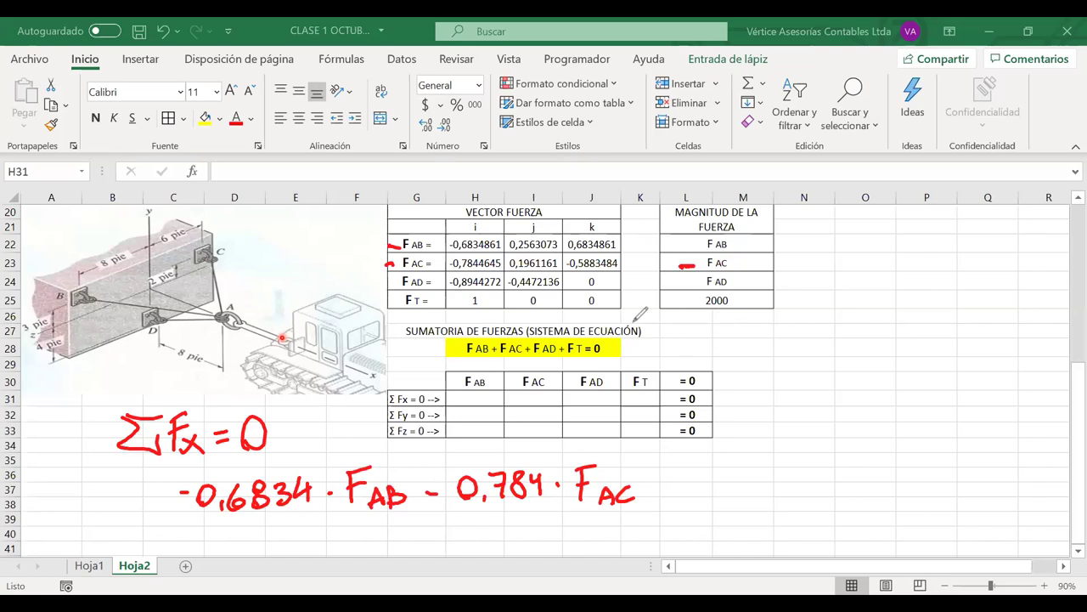
- Mark the F AC j and k components with red strokes and put a dash beside the F AD vector row
{"action": "left_click_drag", "start_coordinate": [514, 256], "coordinate": [535, 255]}
{"action": "left_click_drag", "start_coordinate": [618, 263], "coordinate": [580, 264]}
{"action": "left_click_drag", "start_coordinate": [436, 283], "coordinate": [448, 277]}
- Handwrite the third term − 0.894 F AD at the end of the x-direction equation
{"action": "mouse_move", "coordinate": [665, 486]}
{"action": "left_mouse_down"}
{"action": "mouse_move", "coordinate": [763, 464]}
{"action": "mouse_move", "coordinate": [797, 468]}
{"action": "mouse_move", "coordinate": [791, 492]}
{"action": "mouse_move", "coordinate": [821, 475]}
{"action": "left_mouse_up"}
{"action": "left_click", "coordinate": [736, 491]}
{"action": "mouse_move", "coordinate": [815, 460]}
{"action": "left_mouse_down"}
{"action": "mouse_move", "coordinate": [816, 488]}
{"action": "mouse_move", "coordinate": [842, 489]}
{"action": "mouse_move", "coordinate": [861, 452]}
{"action": "left_mouse_up"}
{"action": "left_click", "coordinate": [863, 488]}
{"action": "left_click_drag", "start_coordinate": [862, 491], "coordinate": [875, 474]}
{"action": "left_click_drag", "start_coordinate": [880, 476], "coordinate": [885, 491]}
- Circle the F AD magnitude and i component, link them with a line, and undo these marks
{"action": "mouse_move", "coordinate": [725, 269]}
{"action": "left_mouse_down"}
{"action": "mouse_move", "coordinate": [706, 270]}
{"action": "mouse_move", "coordinate": [729, 289]}
{"action": "left_mouse_up"}
{"action": "left_click_drag", "start_coordinate": [477, 263], "coordinate": [673, 287]}
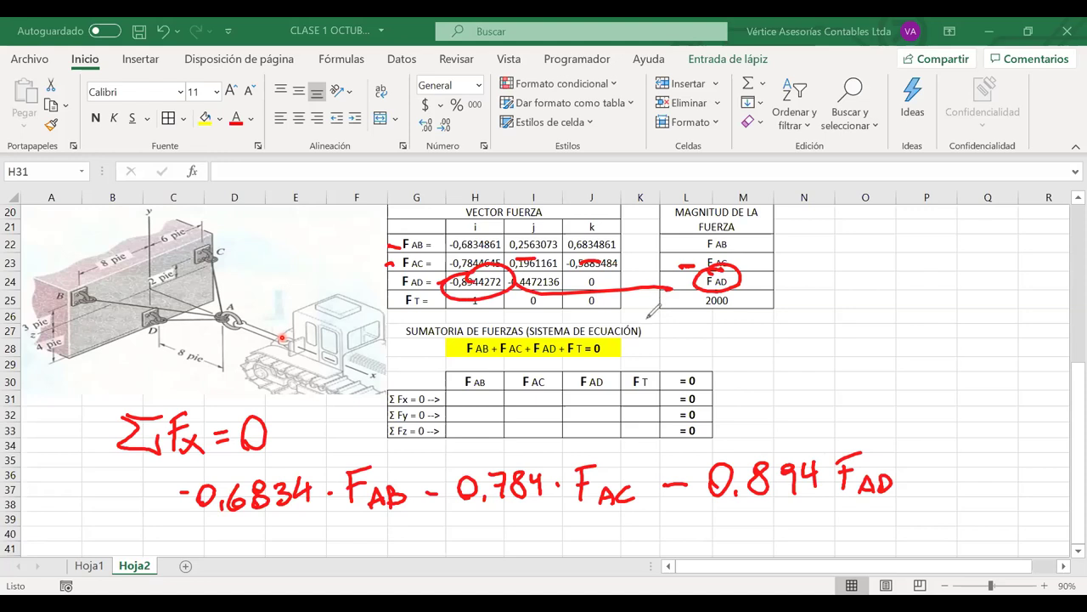
{"action": "key", "text": "ctrl+z"}
{"action": "key", "text": "ctrl+z"}
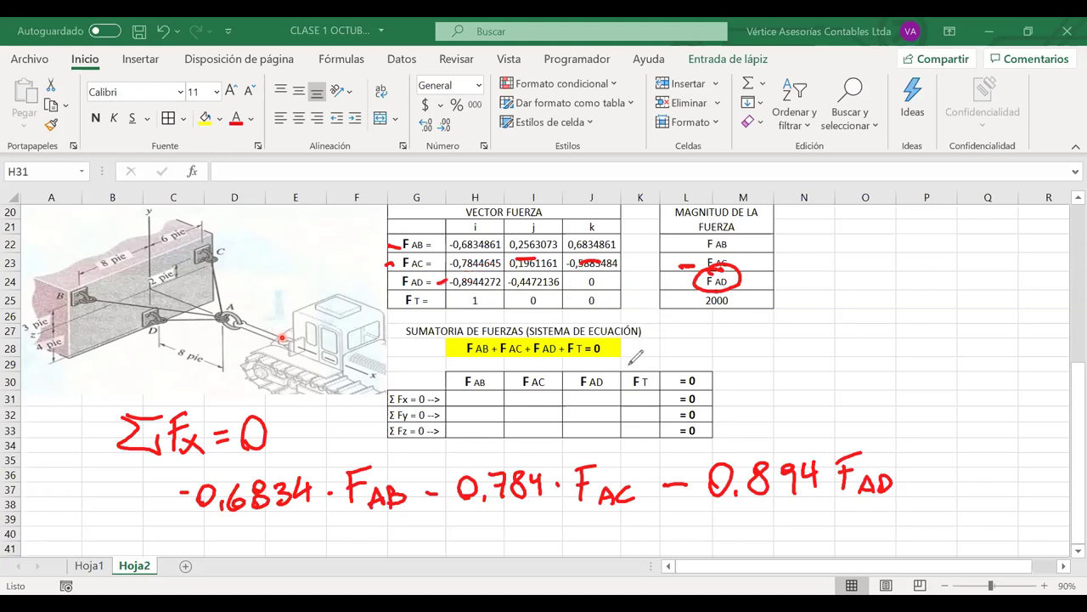
{"action": "key", "text": "ctrl+z"}
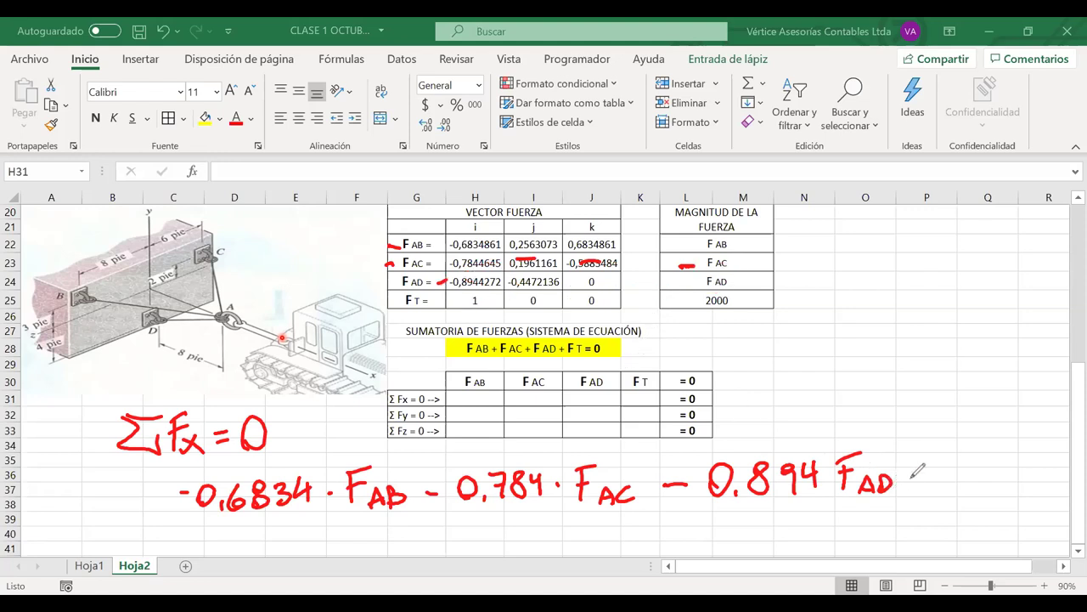
- Handwrite + 1 · 2000 = 0 to complete the x-direction equation and circle the F T i component
{"action": "mouse_move", "coordinate": [919, 476]}
{"action": "left_mouse_down"}
{"action": "mouse_move", "coordinate": [933, 476]}
{"action": "mouse_move", "coordinate": [925, 488]}
{"action": "left_mouse_up"}
{"action": "mouse_move", "coordinate": [485, 287]}
{"action": "left_mouse_down"}
{"action": "mouse_move", "coordinate": [465, 316]}
{"action": "mouse_move", "coordinate": [496, 289]}
{"action": "left_mouse_up"}
{"action": "mouse_move", "coordinate": [949, 466]}
{"action": "left_mouse_down"}
{"action": "mouse_move", "coordinate": [948, 485]}
{"action": "mouse_move", "coordinate": [1008, 483]}
{"action": "mouse_move", "coordinate": [1029, 466]}
{"action": "left_mouse_up"}
{"action": "left_click", "coordinate": [973, 475]}
{"action": "left_click_drag", "start_coordinate": [1046, 463], "coordinate": [1077, 459]}
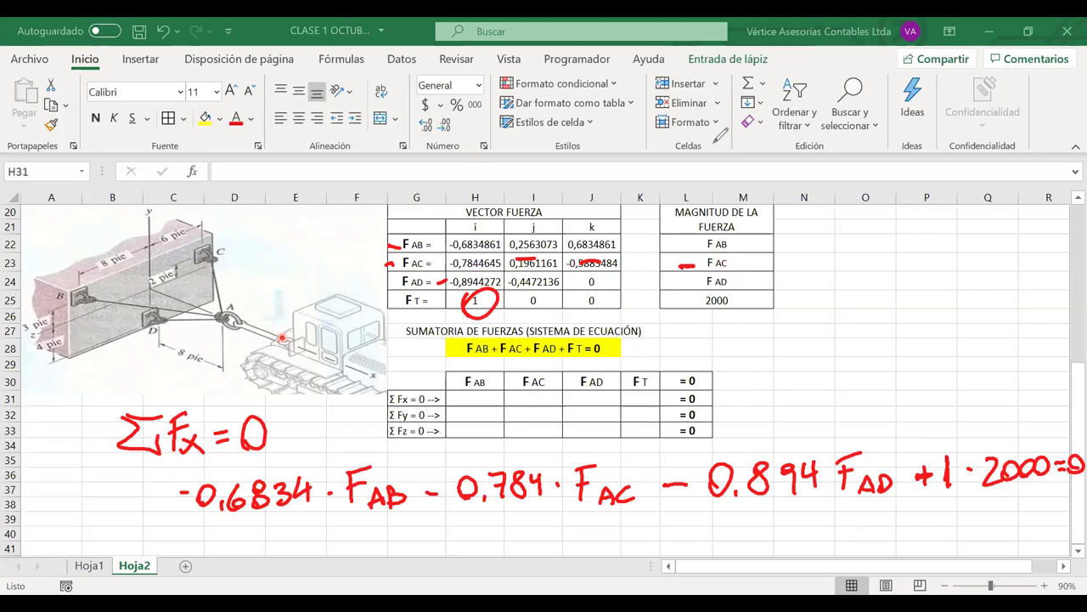
- Erase the handwritten factor 1 · and move 2000 = 0 beside the plus sign
{"action": "left_click_drag", "start_coordinate": [949, 463], "coordinate": [967, 481]}
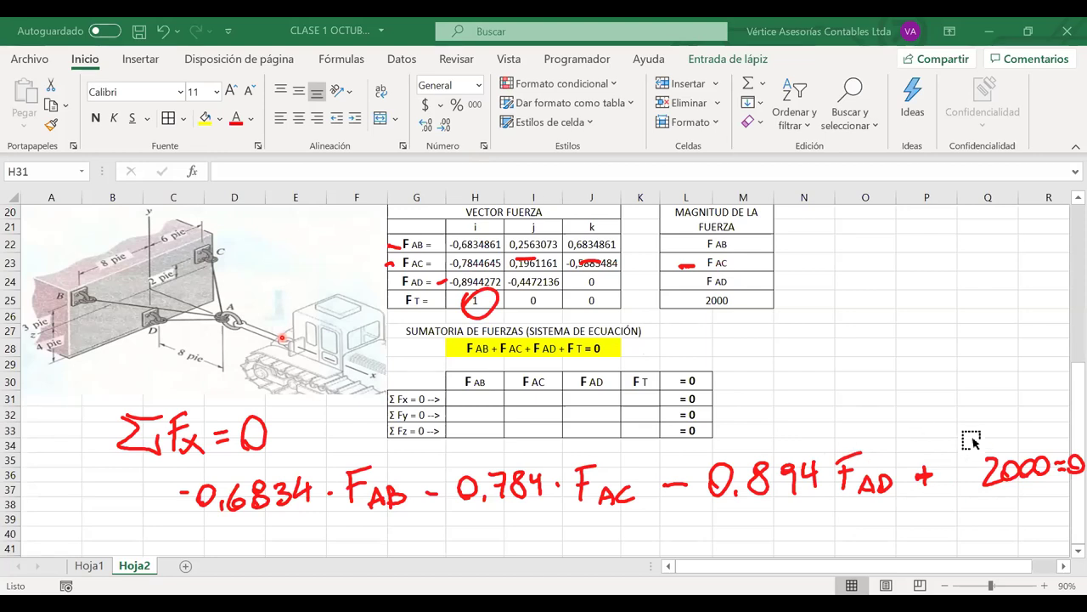
{"action": "mouse_move", "coordinate": [972, 441]}
{"action": "left_mouse_down"}
{"action": "mouse_move", "coordinate": [1032, 470]}
{"action": "mouse_move", "coordinate": [966, 468]}
{"action": "left_mouse_up"}
{"action": "left_click", "coordinate": [926, 425]}
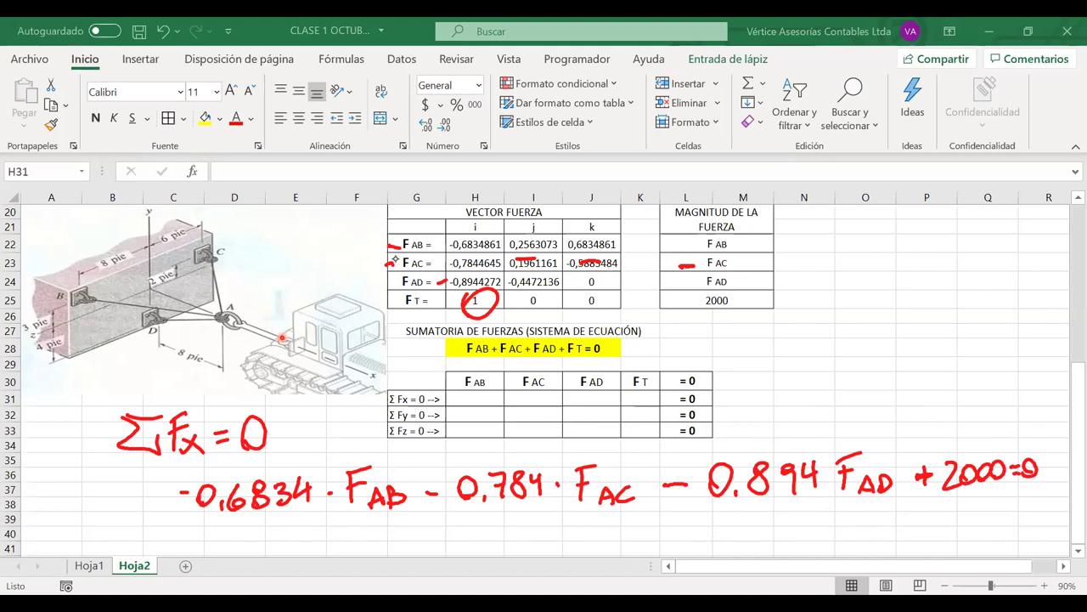
- Erase all the red marks from the force vector and force magnitude tables
{"action": "left_click_drag", "start_coordinate": [392, 259], "coordinate": [519, 249]}
{"action": "left_click_drag", "start_coordinate": [597, 259], "coordinate": [690, 269]}
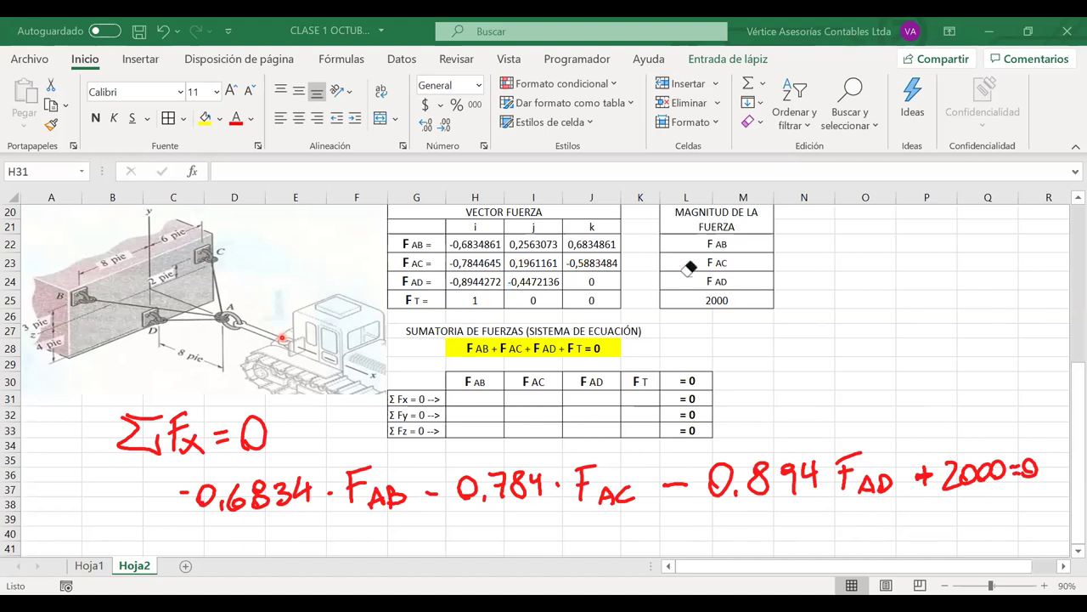
- Enter the formula =H22*L22 in cell H31, the F AB term of the Σ Fx row
{"action": "left_click", "coordinate": [484, 397]}
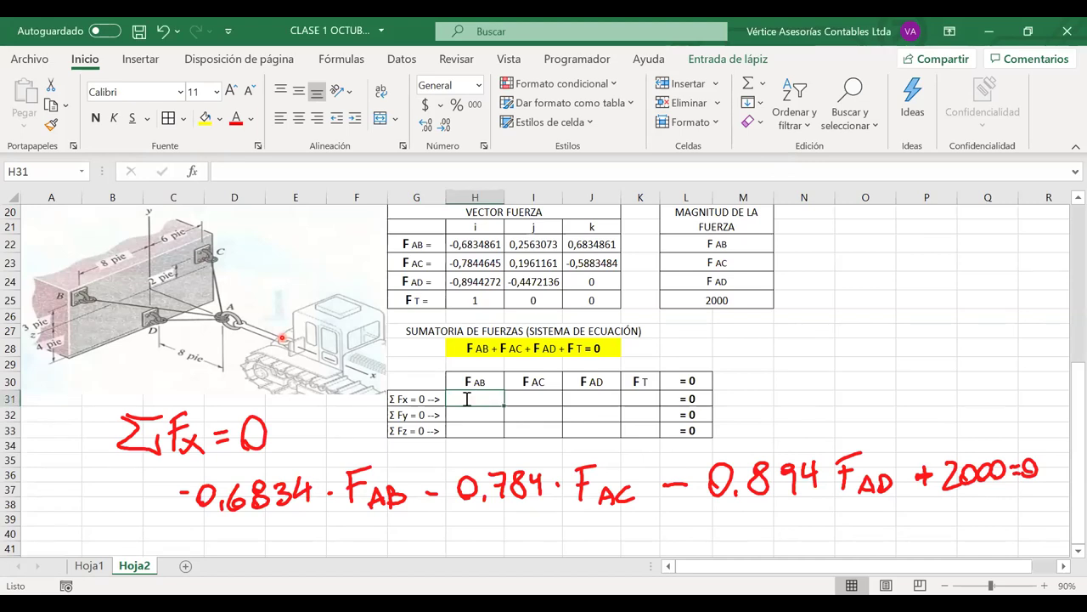
{"action": "type", "text": "="}
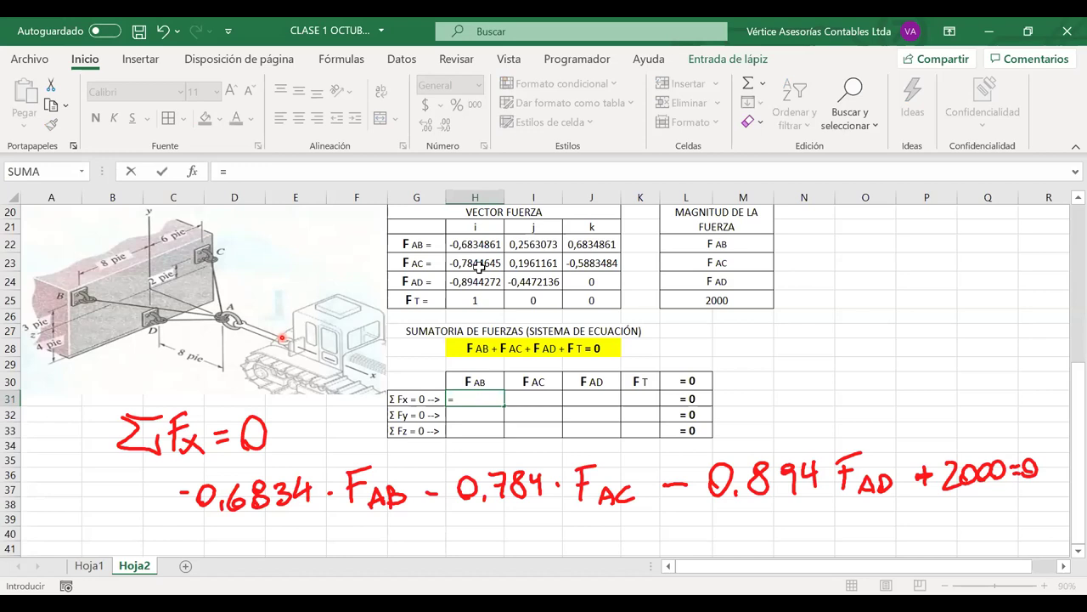
{"action": "left_click", "coordinate": [476, 241]}
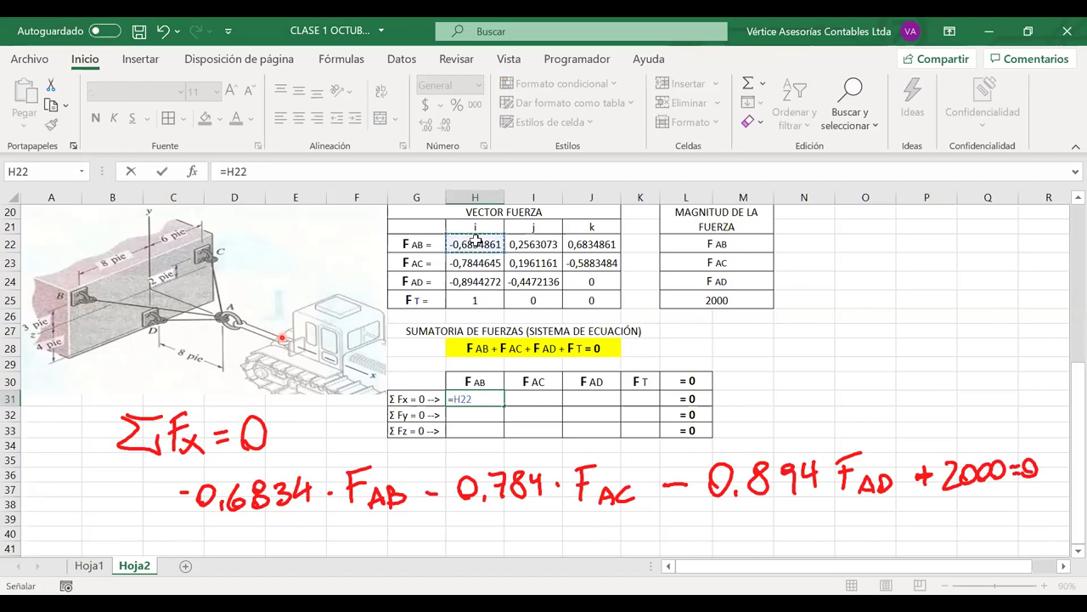
{"action": "type", "text": "*"}
{"action": "left_click", "coordinate": [731, 244]}
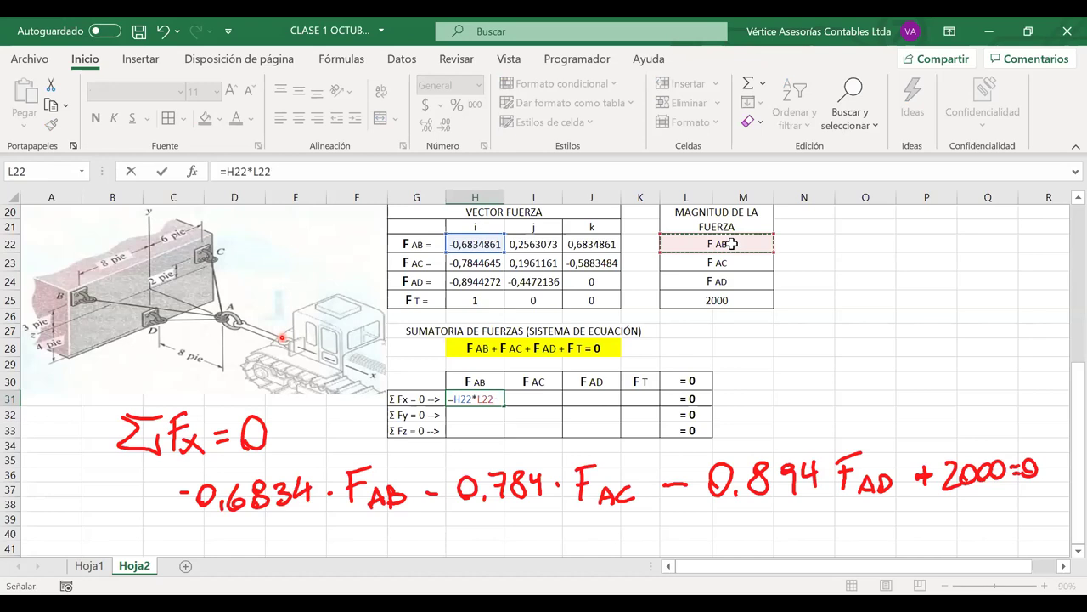
{"action": "key", "text": "Return"}
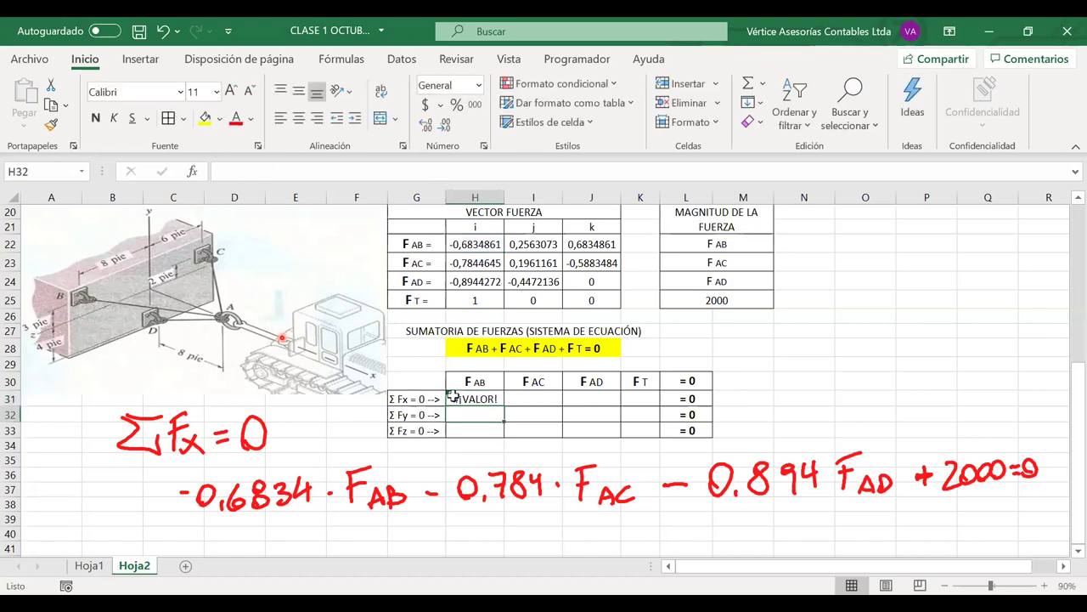
- Shorten the formula in H31 to =H22 by removing the multiplication by the F AB magnitude
{"action": "key", "text": "Up"}
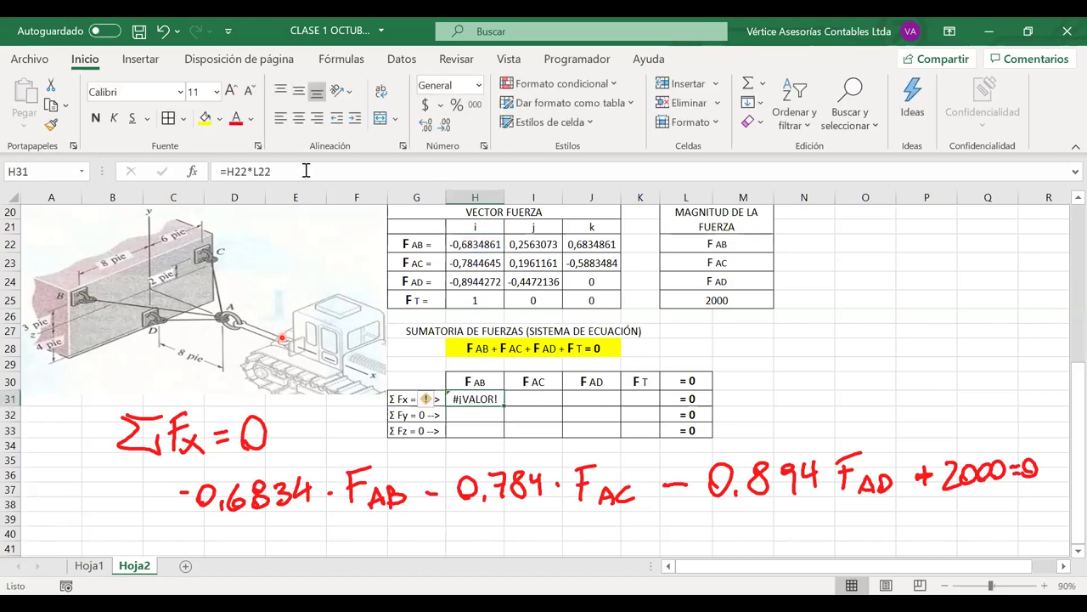
{"action": "left_click", "coordinate": [306, 171]}
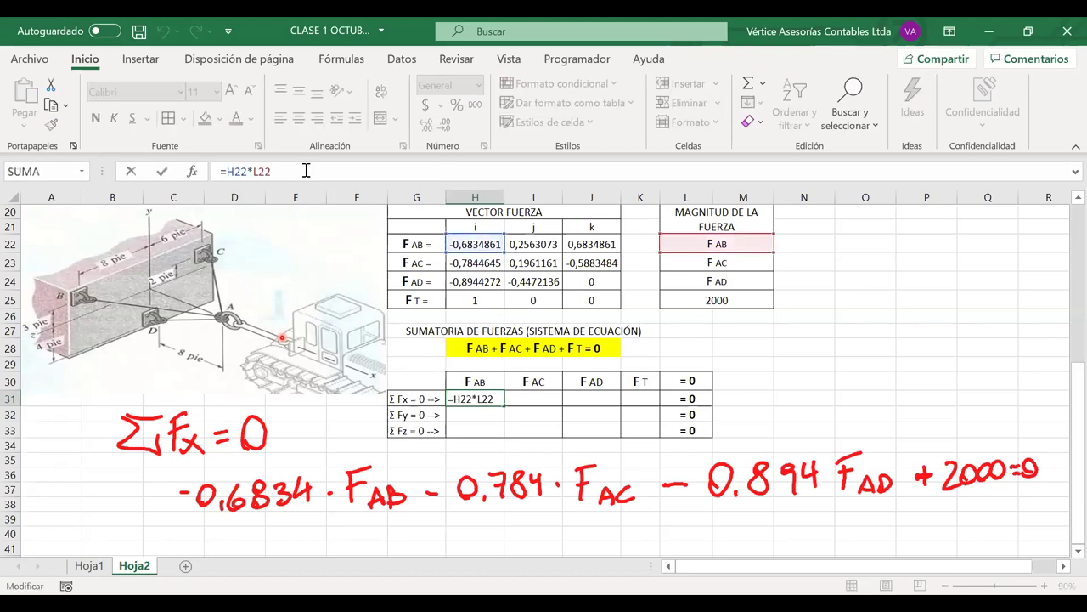
{"action": "key", "text": "BackSpace"}
{"action": "key", "text": "BackSpace"}
{"action": "key", "text": "BackSpace"}
{"action": "key", "text": "BackSpace"}
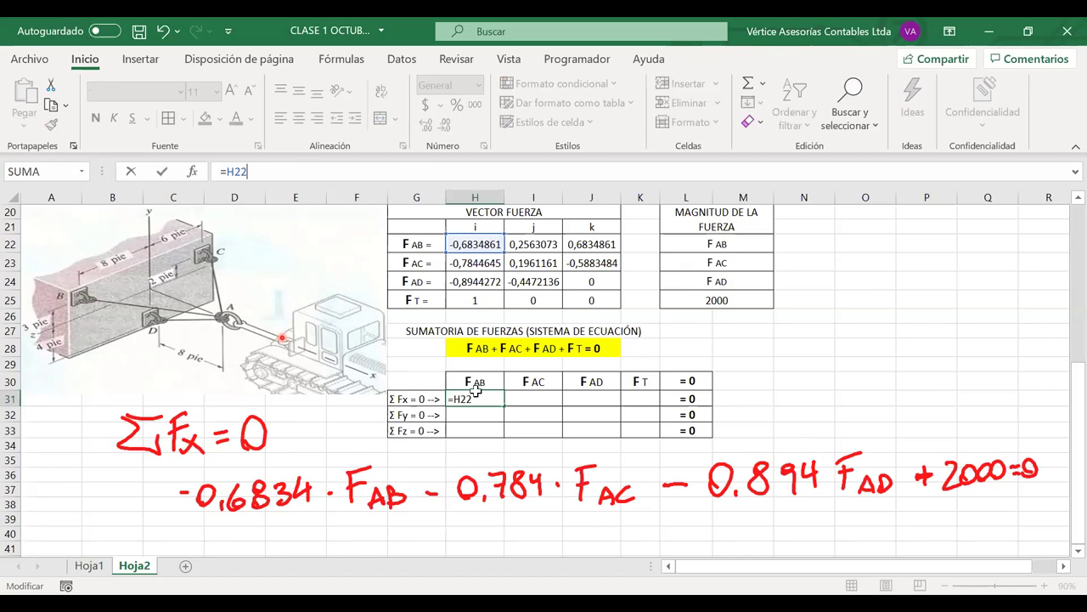
{"action": "key", "text": "ctrl+Return"}
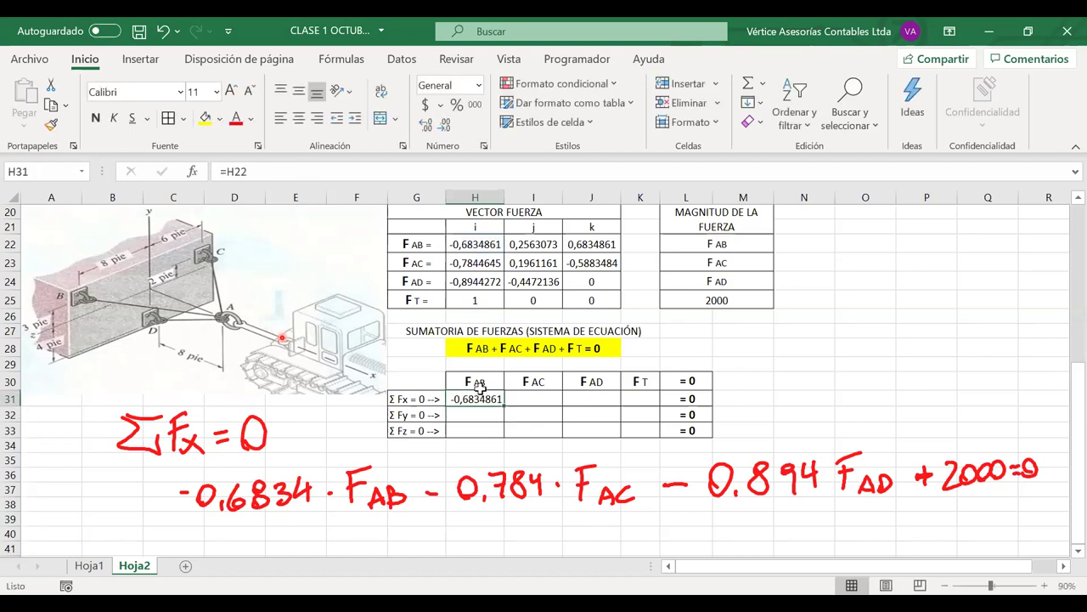
{"action": "left_click", "coordinate": [480, 383], "text": "shift"}
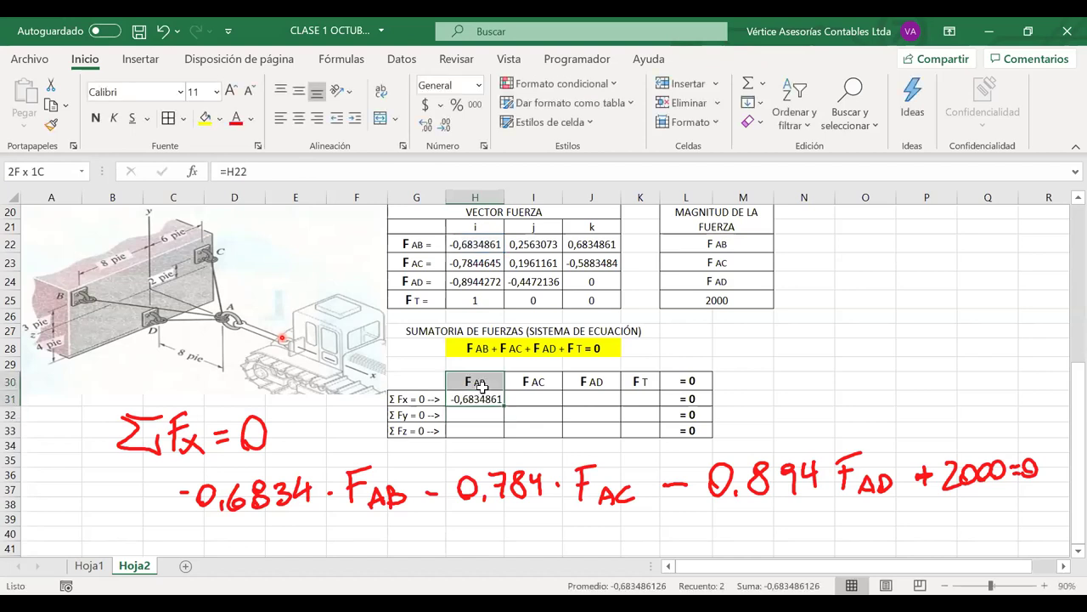
- Enter =H23 in cell I31 as the F AC coefficient of the Σ Fx row
{"action": "left_click", "coordinate": [534, 396]}
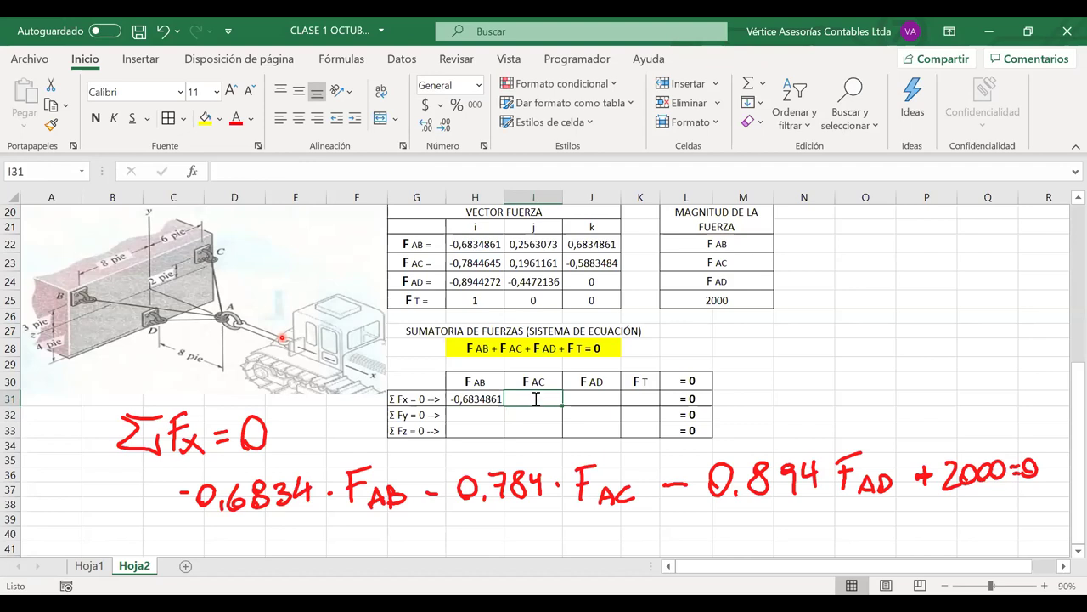
{"action": "type", "text": "="}
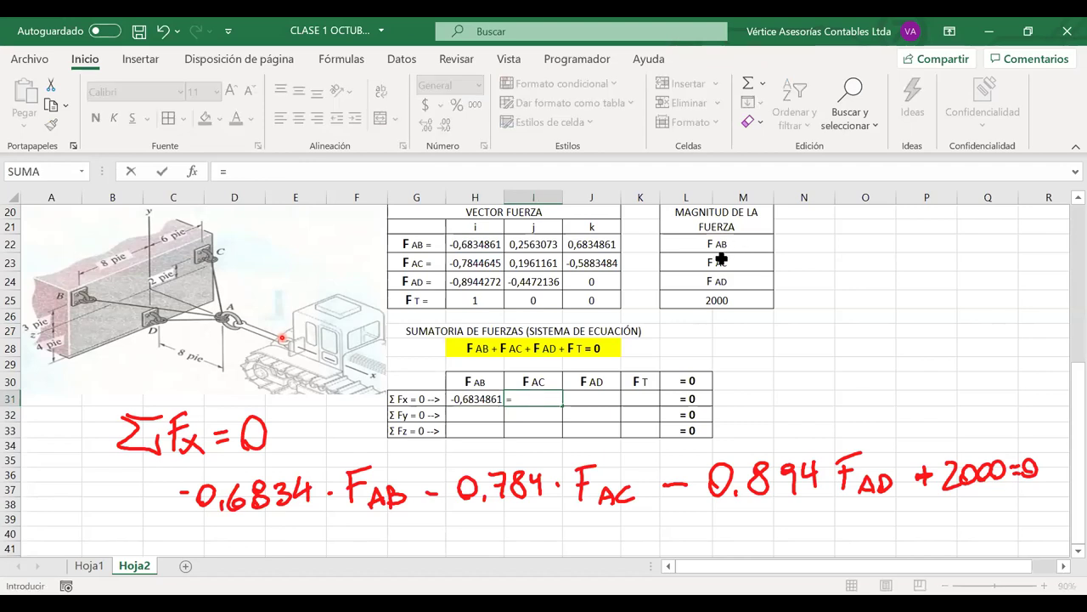
{"action": "left_click", "coordinate": [481, 263]}
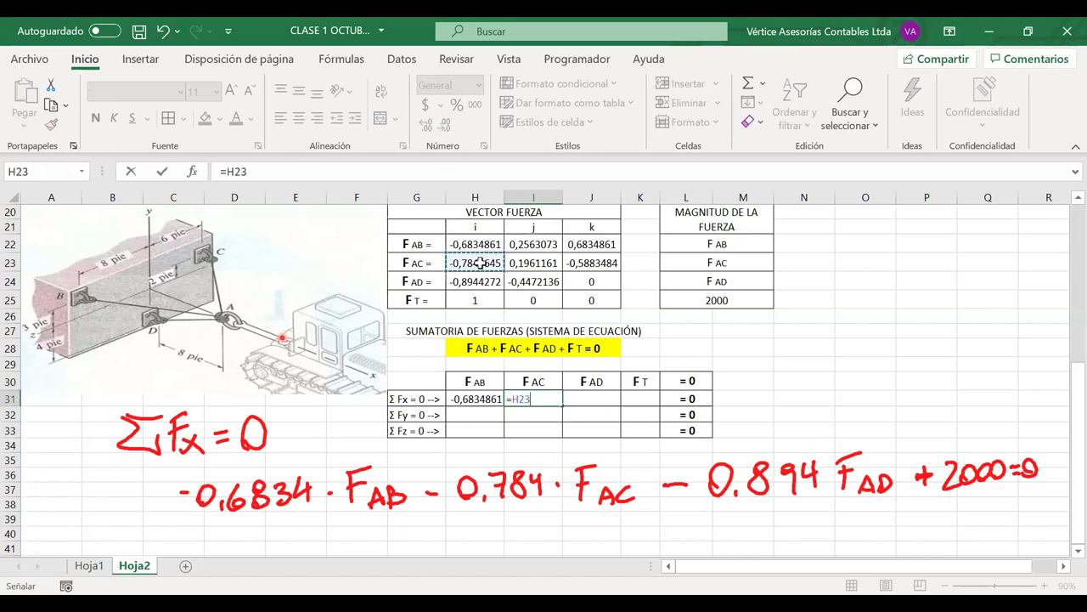
{"action": "key", "text": "Return"}
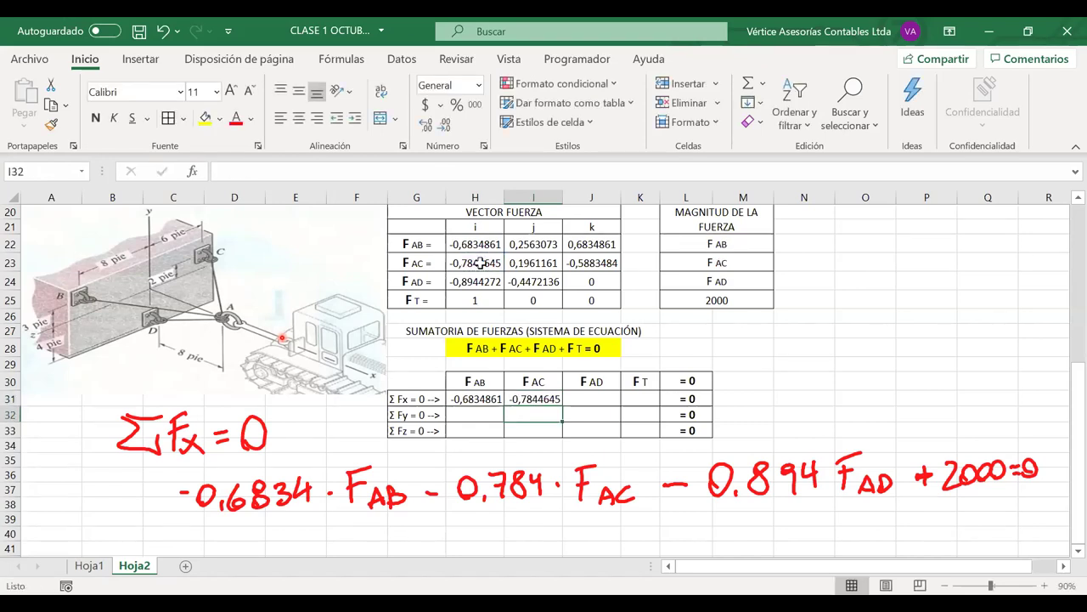
- Enter =H24 in cell J31 as the F AD coefficient of the Σ Fx row
{"action": "left_click", "coordinate": [593, 400]}
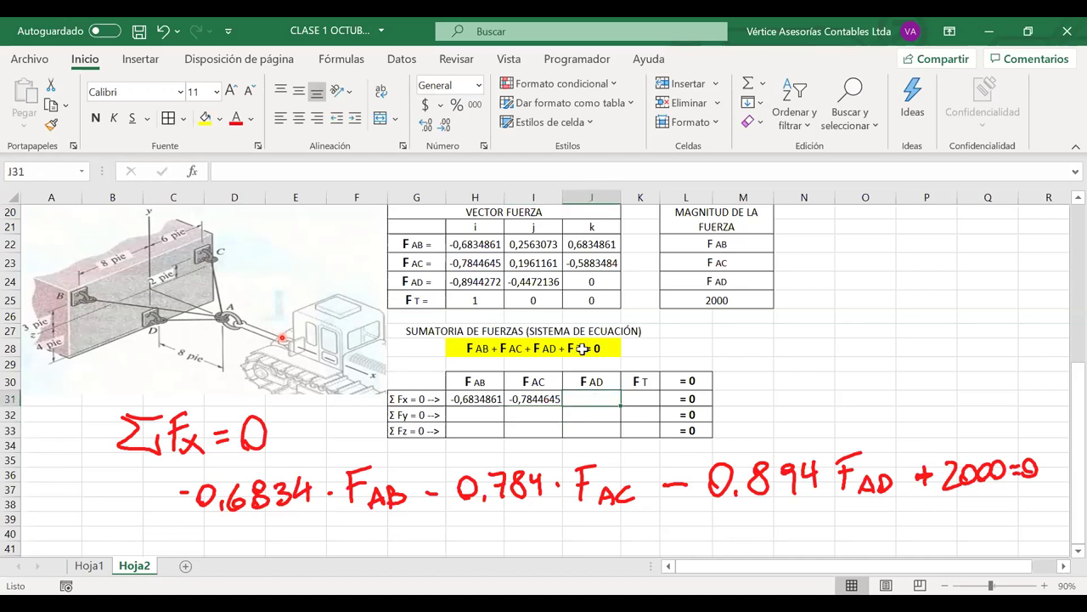
{"action": "type", "text": "="}
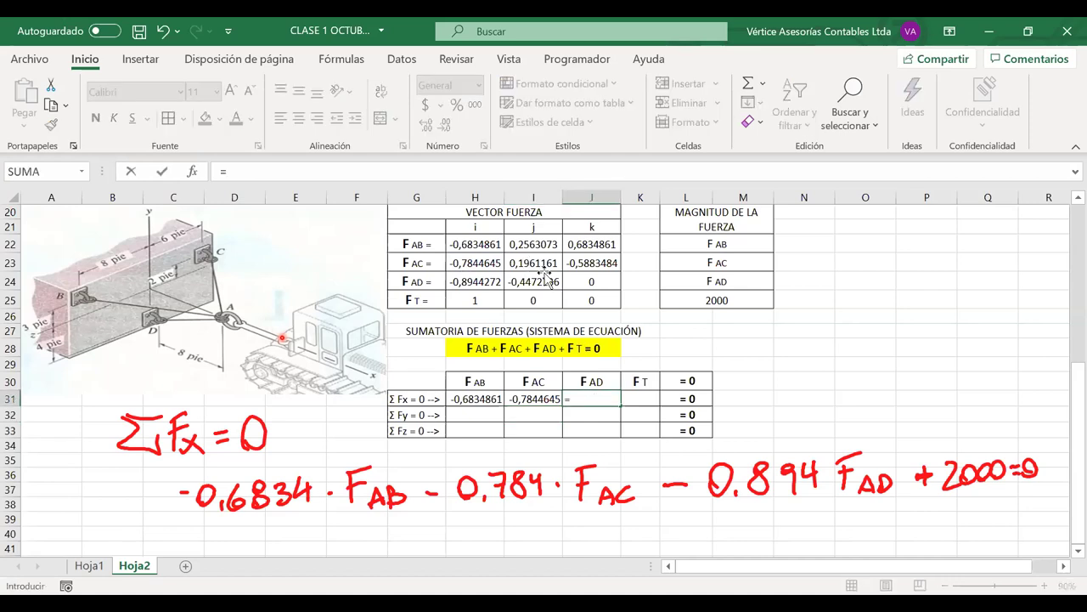
{"action": "left_click", "coordinate": [544, 268]}
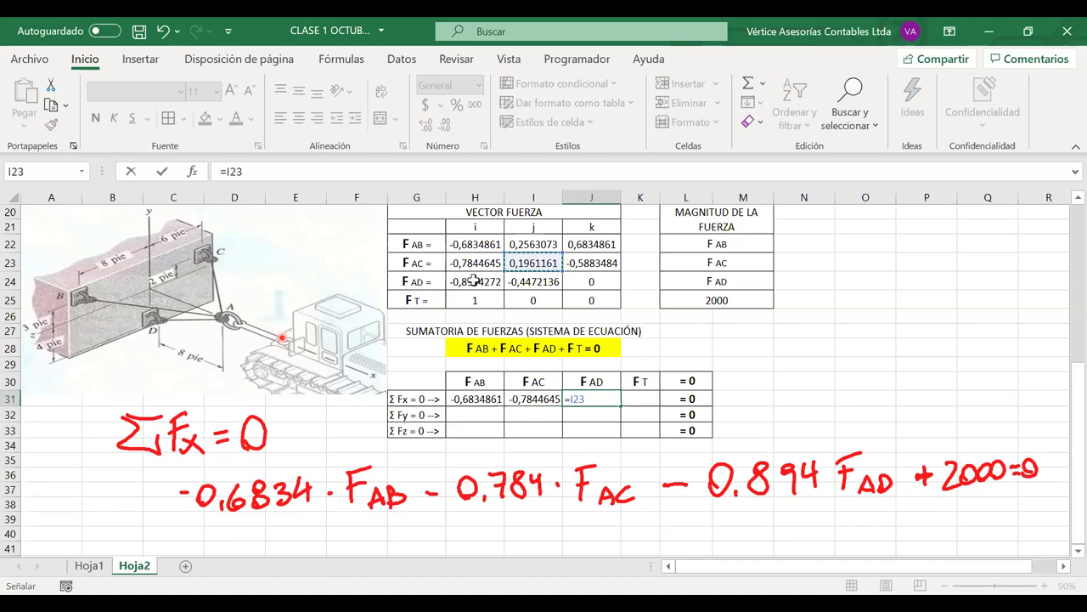
{"action": "left_click", "coordinate": [473, 280]}
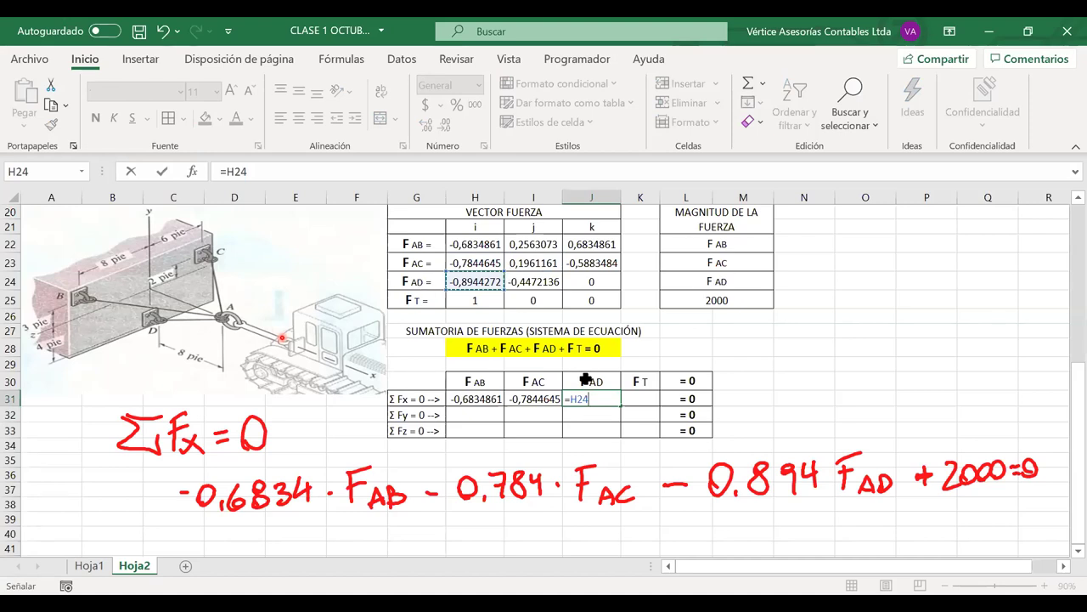
{"action": "key", "text": "Return"}
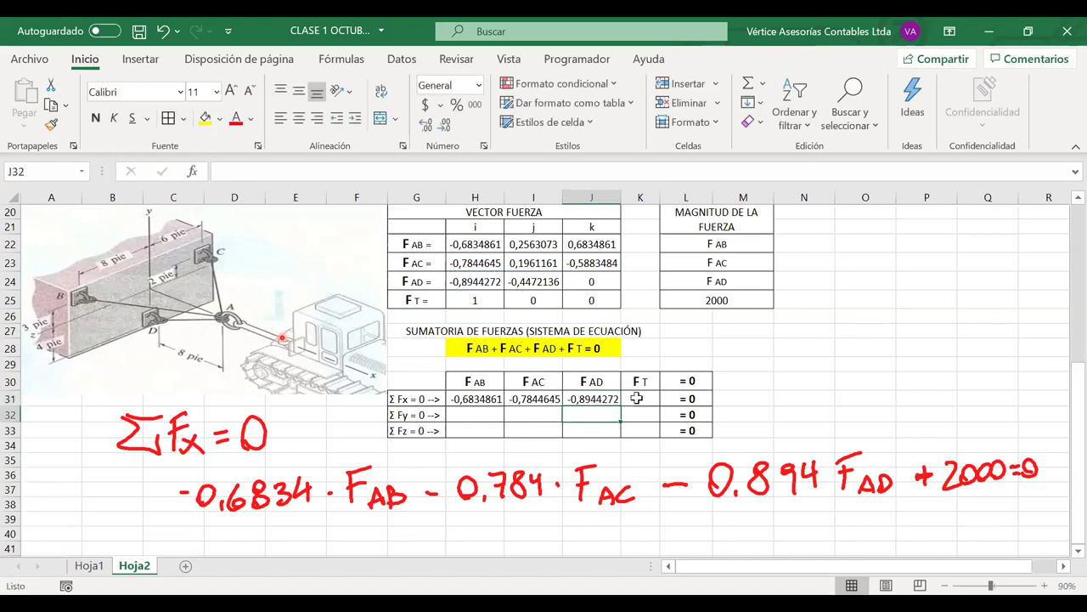
- Enter =H25*L25 in cell K31 to compute the F T term of the Σ Fx row
{"action": "left_click", "coordinate": [637, 398]}
{"action": "type", "text": "="}
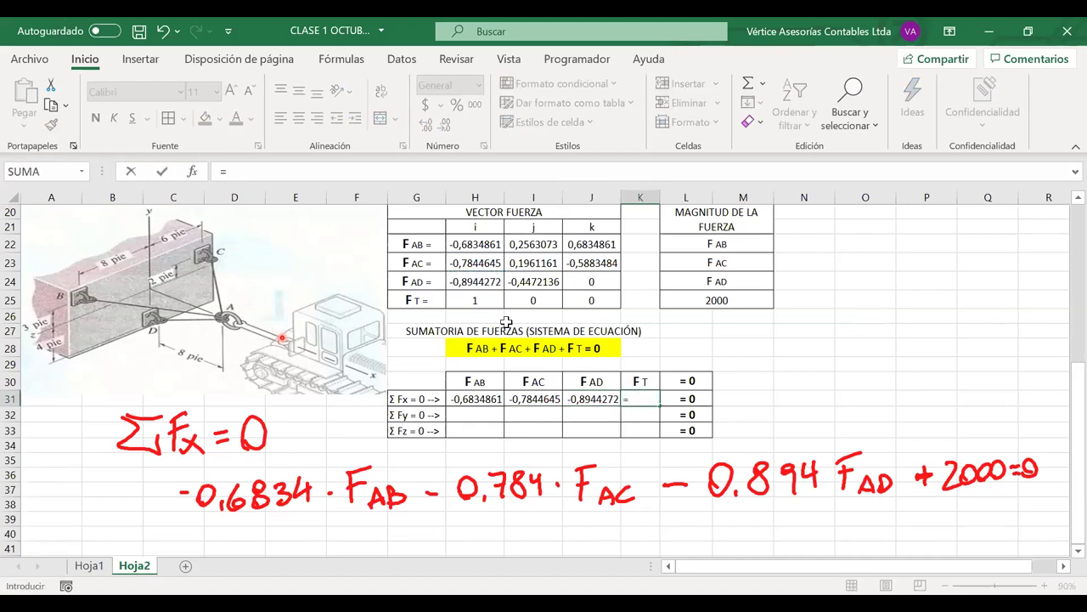
{"action": "left_click", "coordinate": [475, 301]}
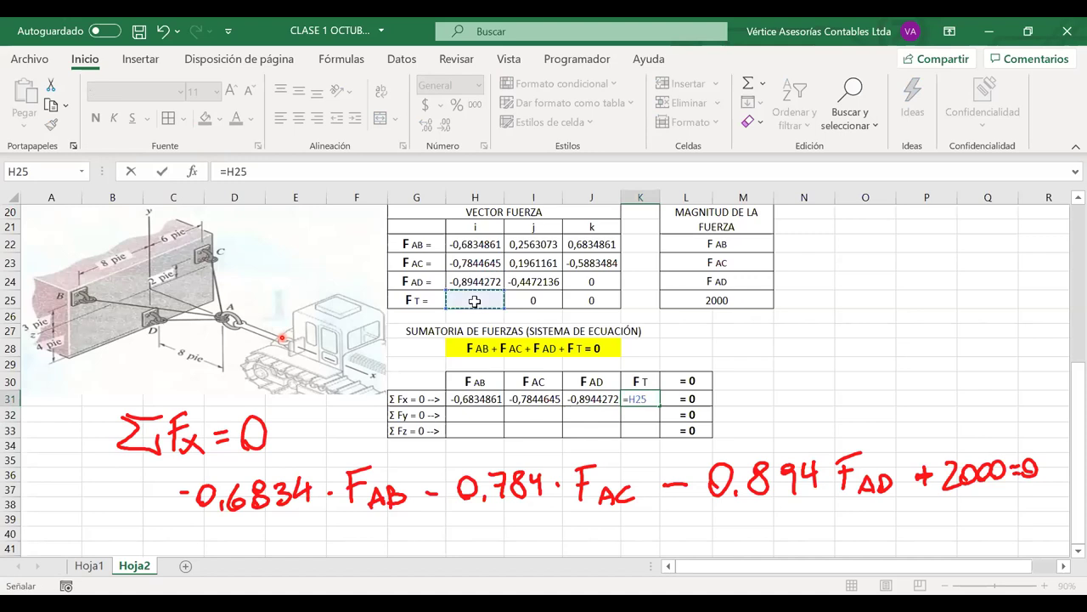
{"action": "type", "text": "*"}
{"action": "left_click", "coordinate": [688, 299]}
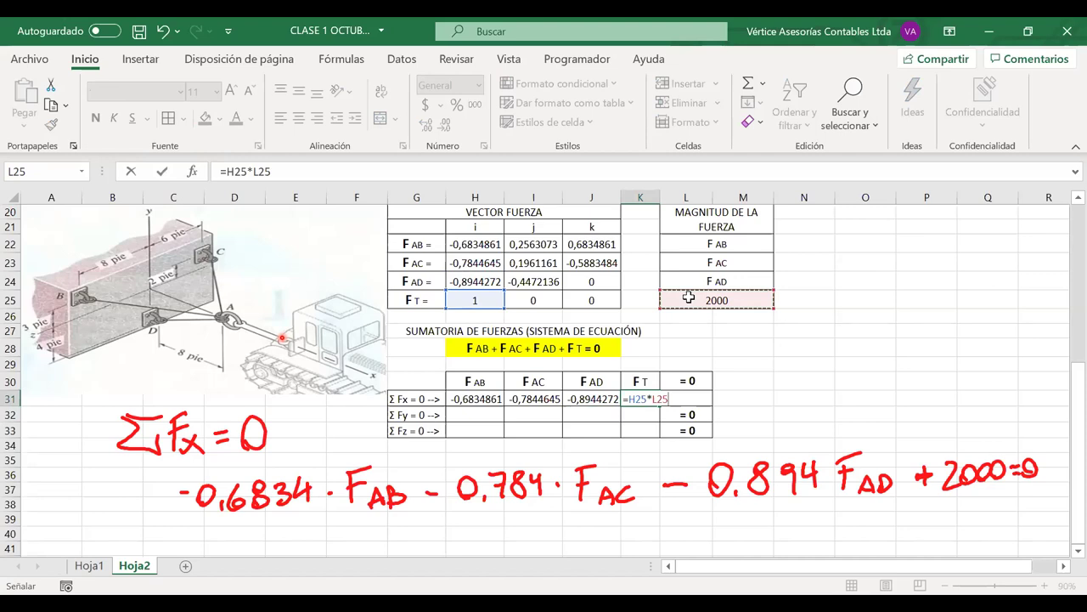
{"action": "key", "text": "Return"}
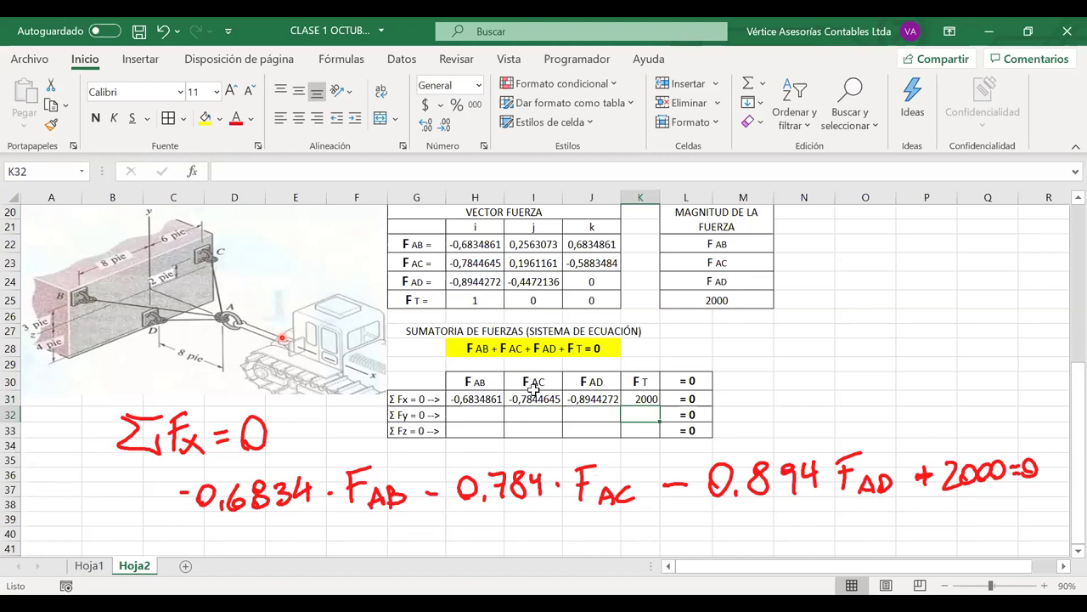
{"action": "left_click_drag", "start_coordinate": [592, 397], "coordinate": [640, 398]}
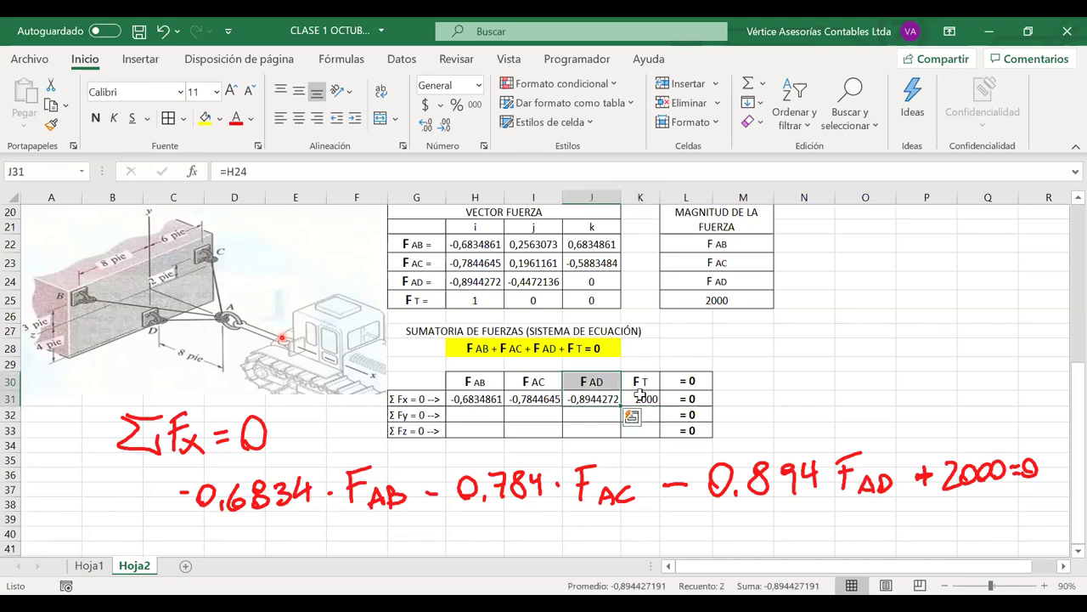
{"action": "left_click", "coordinate": [640, 396]}
{"action": "left_click", "coordinate": [640, 384], "text": "shift"}
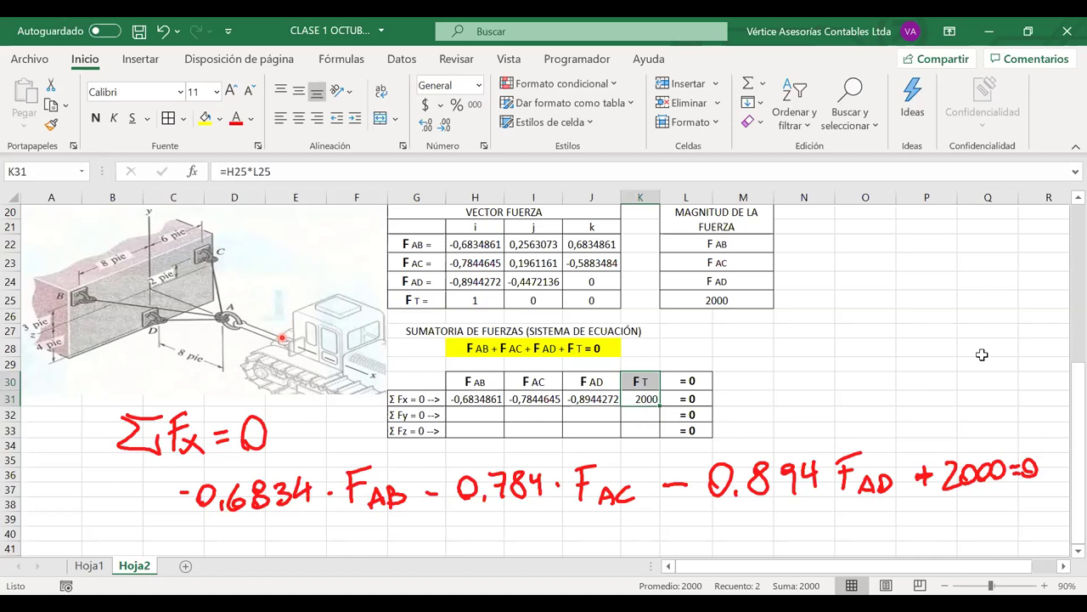
- Clear the entire handwritten x-direction equation from the worksheet
{"action": "key", "text": "Up"}
{"action": "key", "text": "Up"}
{"action": "key", "text": "Up"}
{"action": "key", "text": "Right"}
{"action": "key", "text": "Right"}
{"action": "key", "text": "Right"}
{"action": "key", "text": "Right"}
{"action": "key", "text": "Right"}
{"action": "key", "text": "Right"}
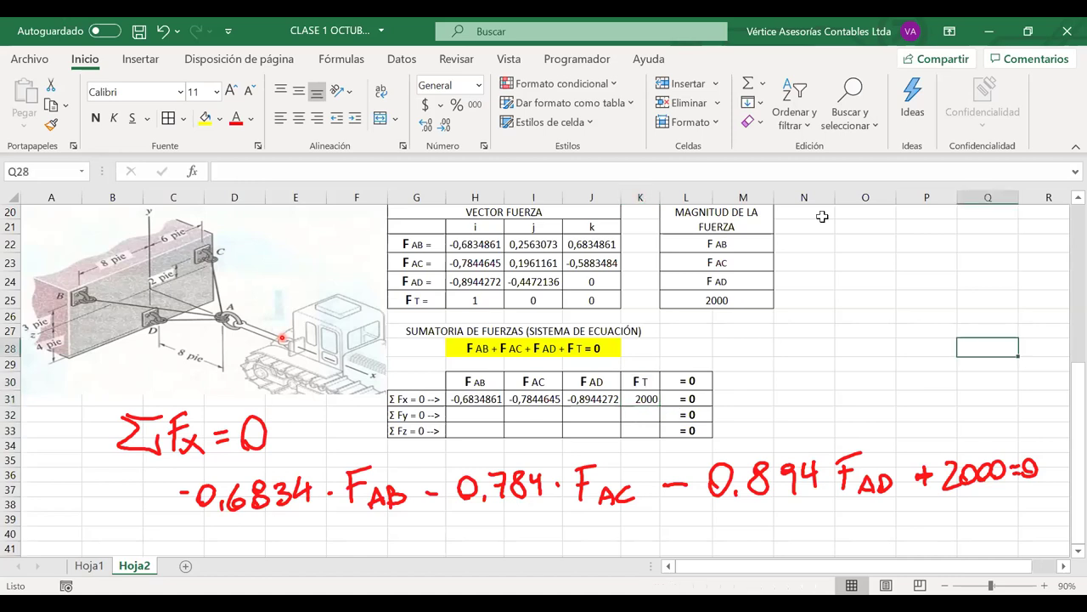
{"action": "key", "text": "ctrl+shift+p"}
{"action": "key", "text": "e"}
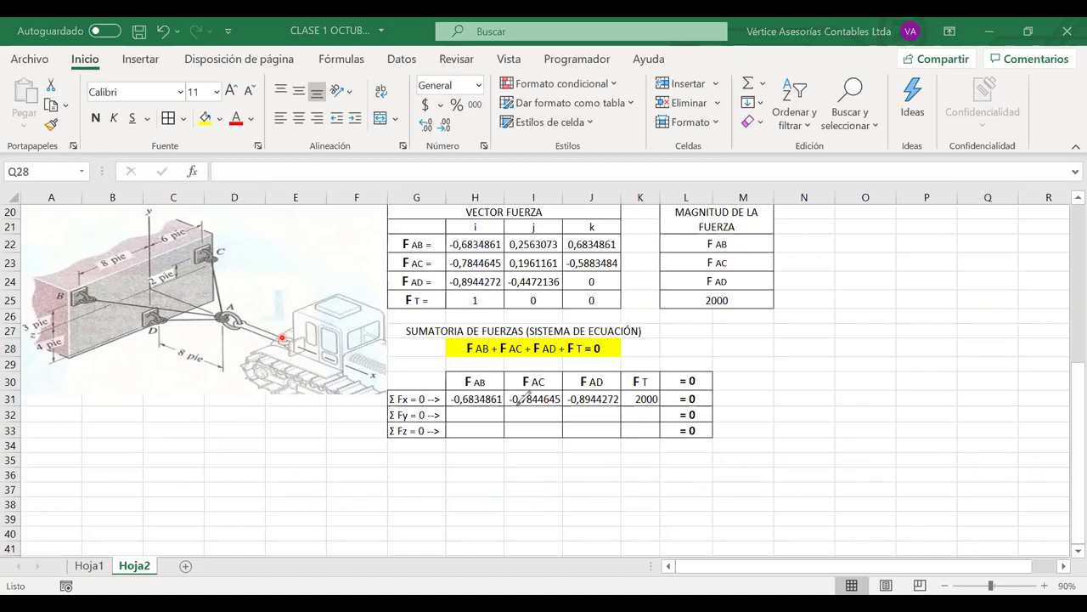
- Enter =I22 in cell H32 as the F AB coefficient of the Σ Fy row
{"action": "left_click", "coordinate": [489, 418]}
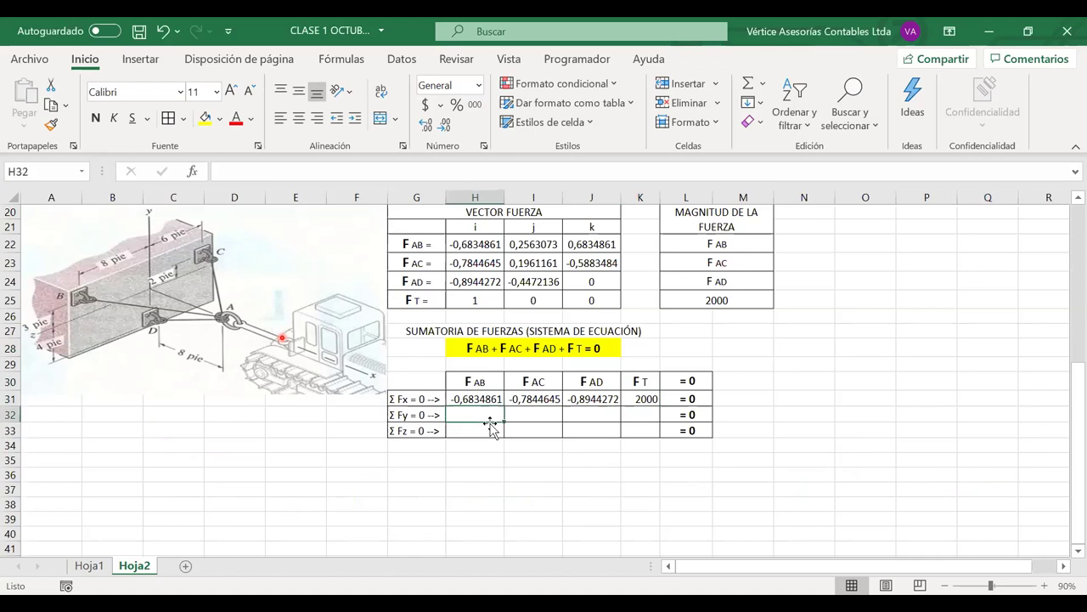
{"action": "type", "text": "="}
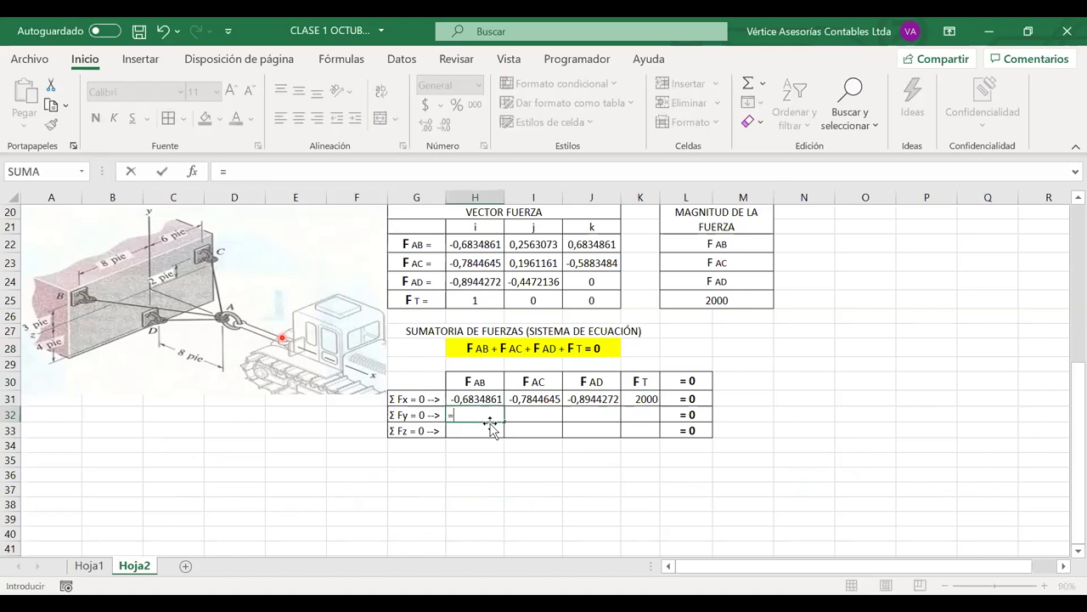
{"action": "left_click", "coordinate": [535, 241]}
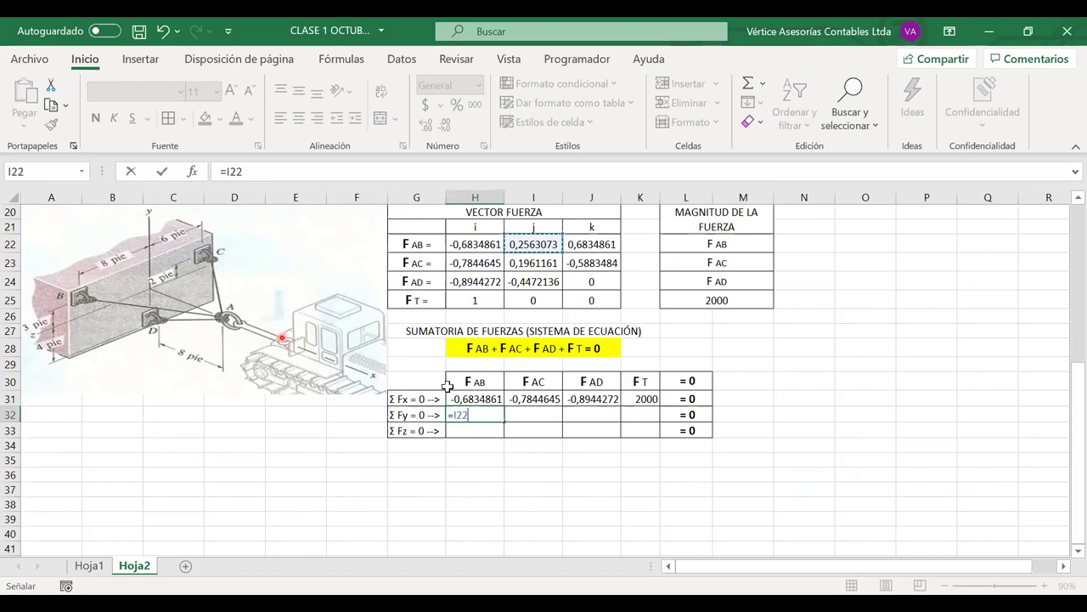
{"action": "key", "text": "Return"}
{"action": "left_click_drag", "start_coordinate": [462, 382], "coordinate": [521, 409]}
- Enter =I23 in cell I32 and =I24 in cell J32 as the F AC and F AD coefficients of the Σ Fy row
{"action": "left_click", "coordinate": [523, 411]}
{"action": "type", "text": "="}
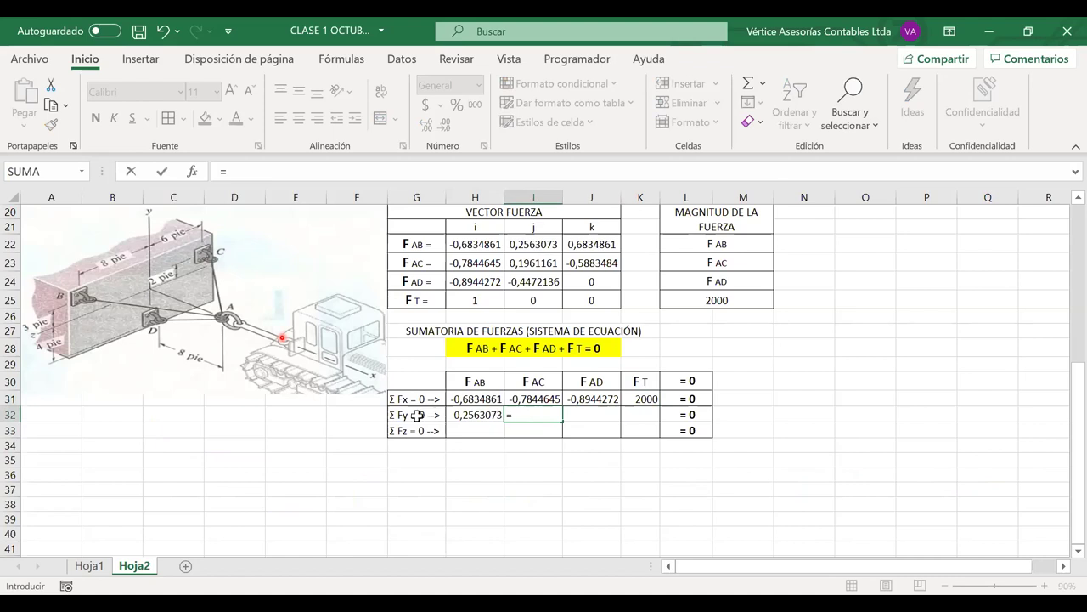
{"action": "left_click", "coordinate": [534, 264]}
{"action": "key", "text": "Return"}
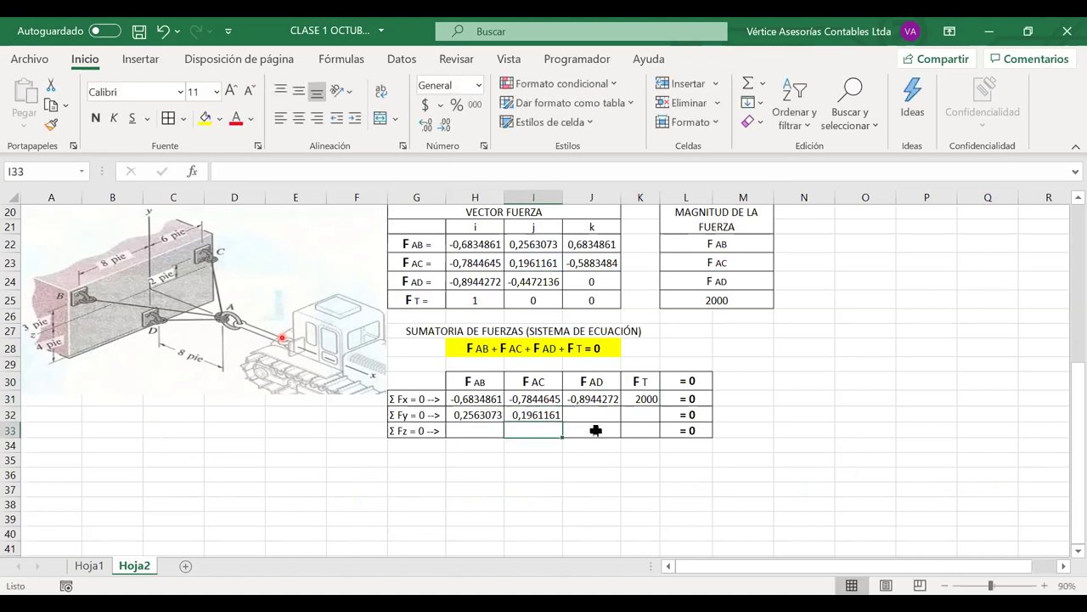
{"action": "left_click", "coordinate": [589, 414]}
{"action": "type", "text": "="}
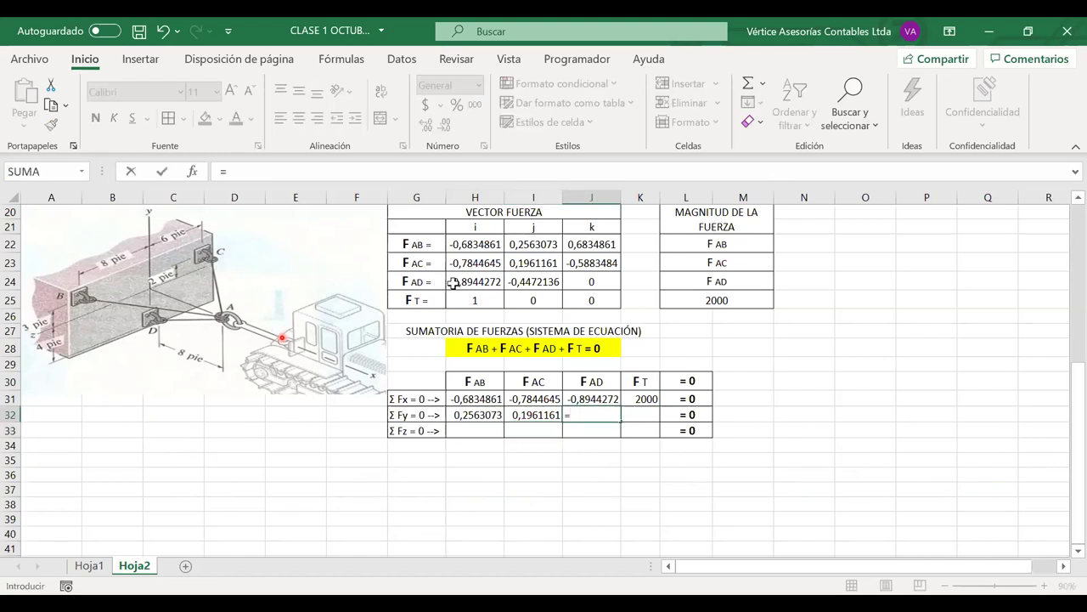
{"action": "left_click", "coordinate": [531, 282]}
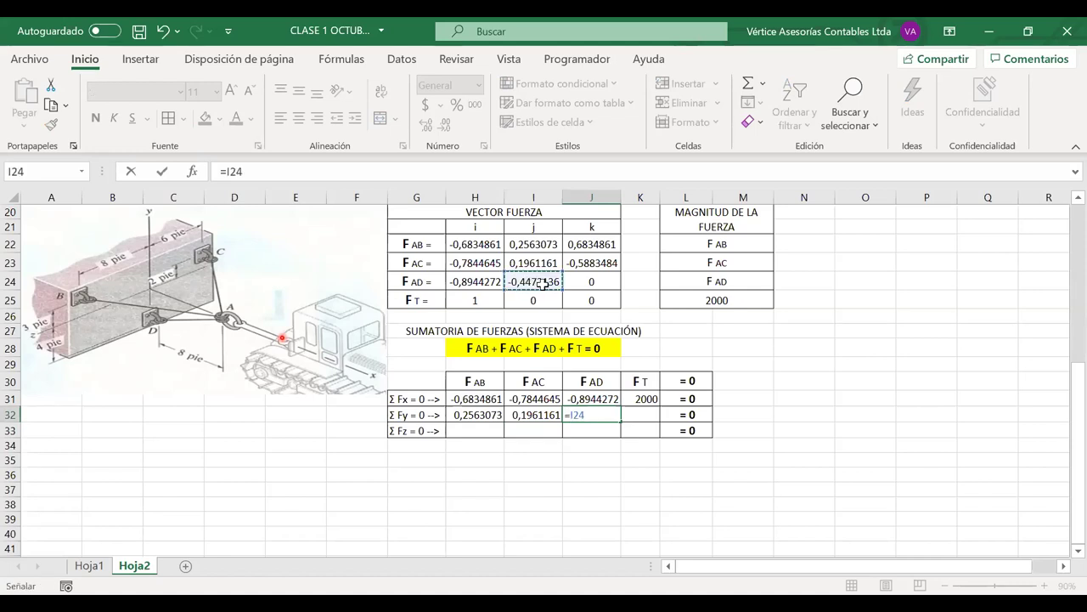
{"action": "key", "text": "Return"}
- Enter =I25*L25 in cell K32 to compute the F T term of the Σ Fy row
{"action": "left_click", "coordinate": [636, 413]}
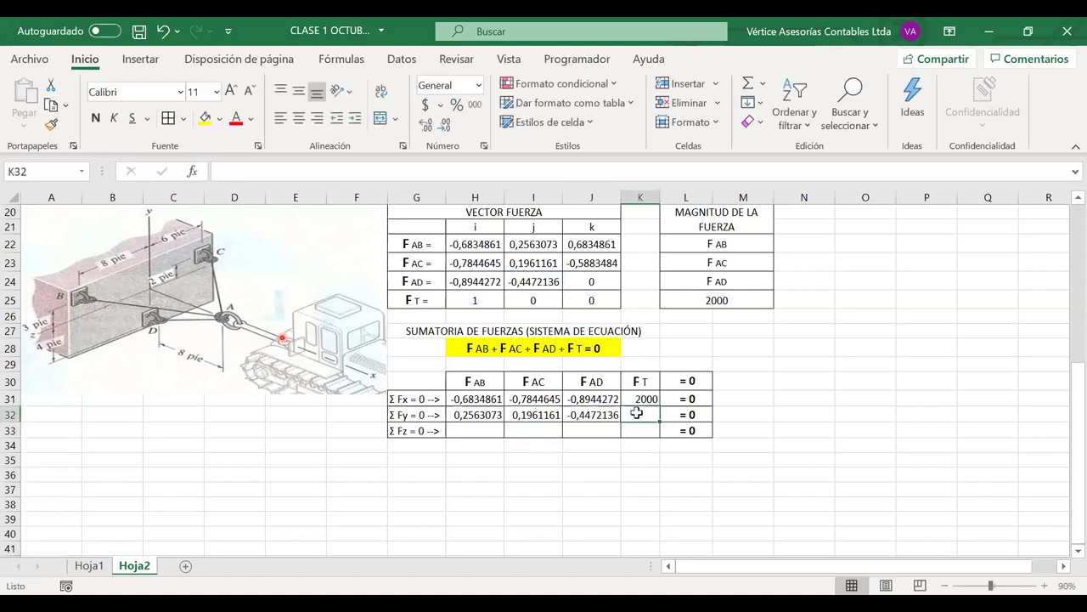
{"action": "type", "text": "="}
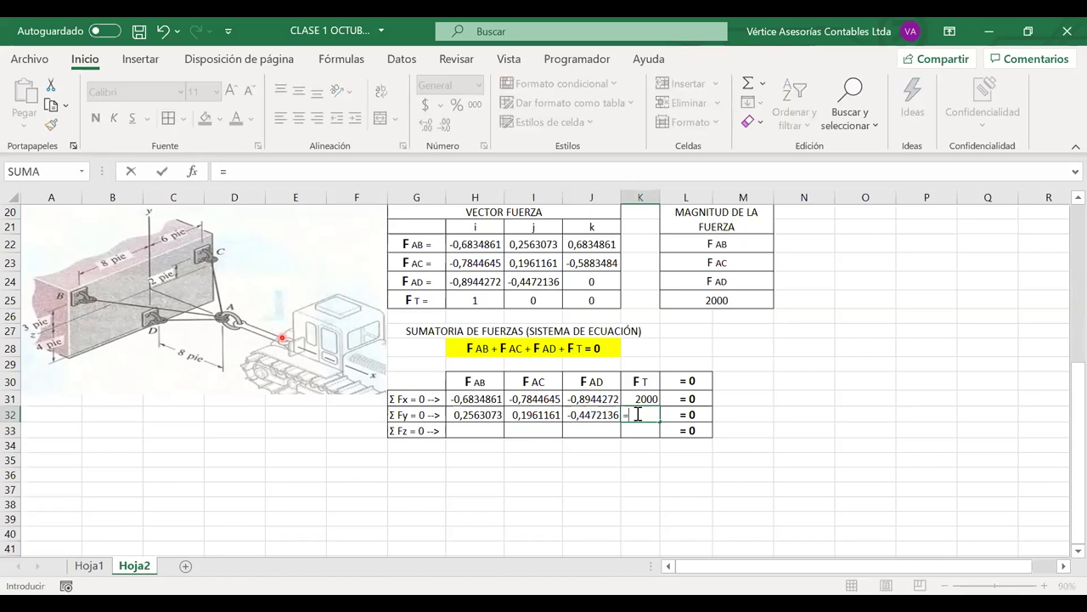
{"action": "left_click", "coordinate": [530, 300]}
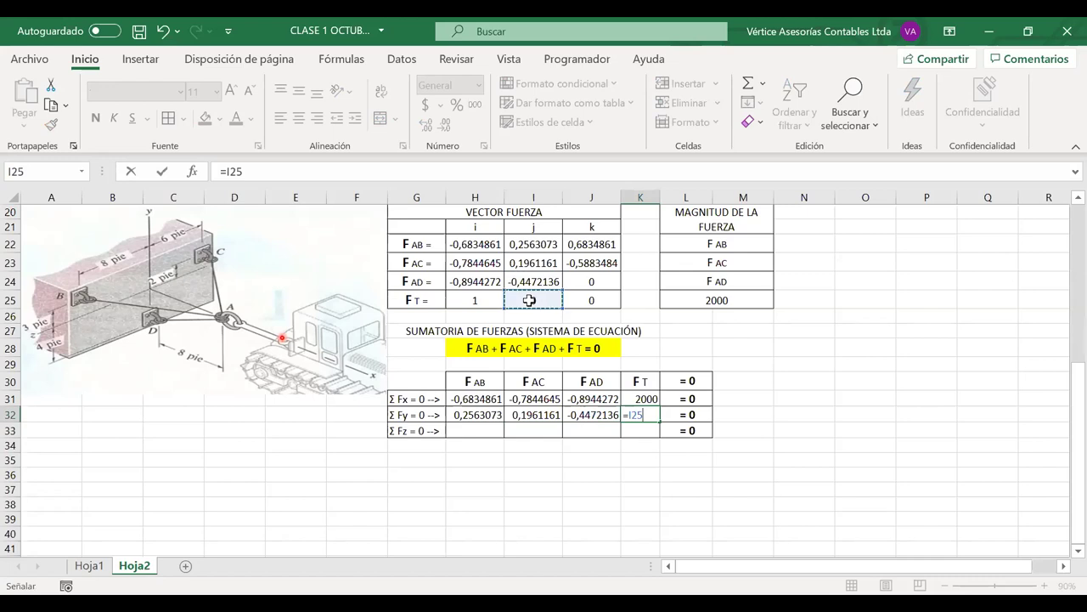
{"action": "type", "text": "*"}
{"action": "left_click", "coordinate": [720, 299]}
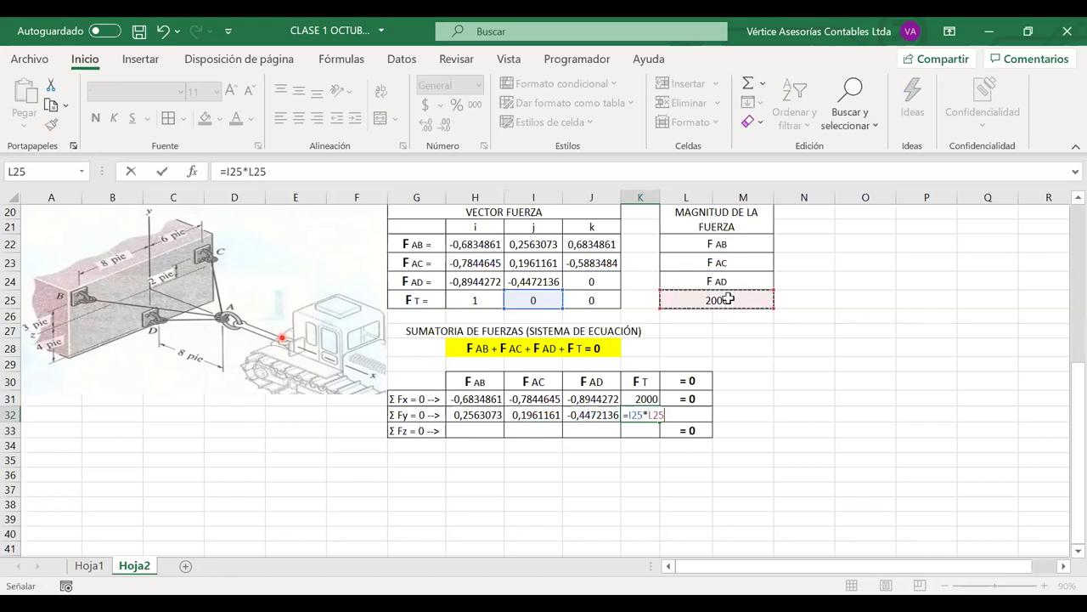
{"action": "key", "text": "Return"}
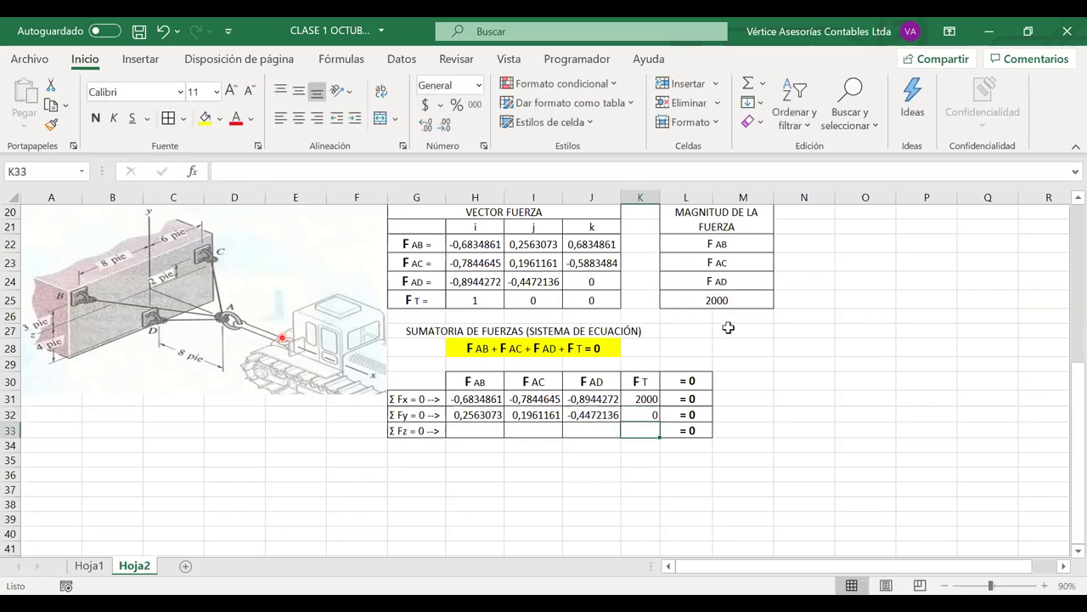
- Center the coefficient cells H31:K33 horizontally and enter =J22 in cell H33 as the F AB coefficient of the Σ Fz row
{"action": "left_click_drag", "start_coordinate": [641, 398], "coordinate": [466, 422]}
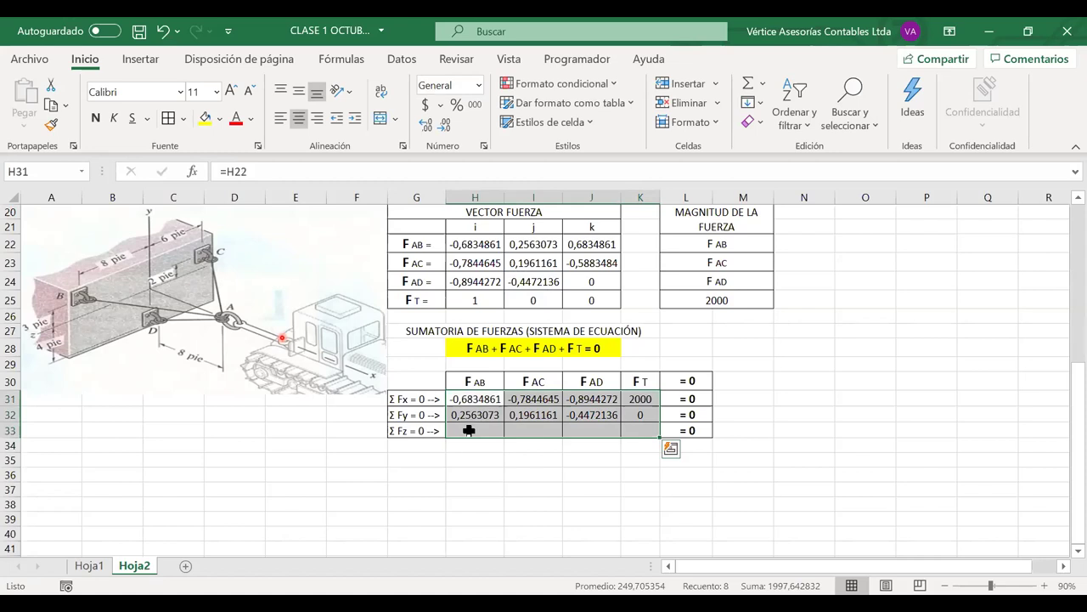
{"action": "left_click", "coordinate": [469, 431]}
{"action": "type", "text": "="}
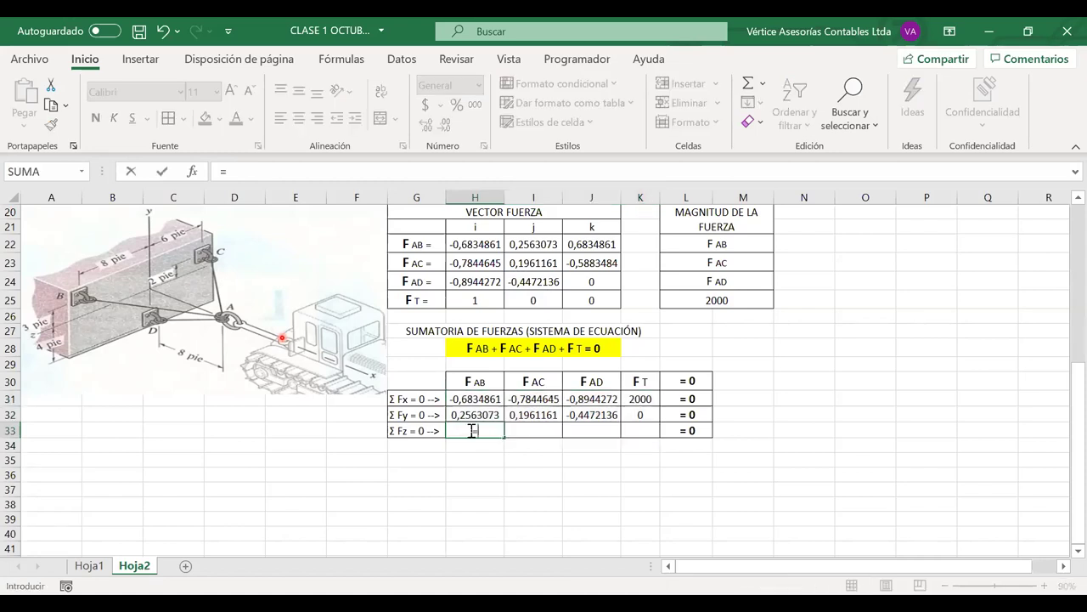
{"action": "left_click", "coordinate": [606, 242]}
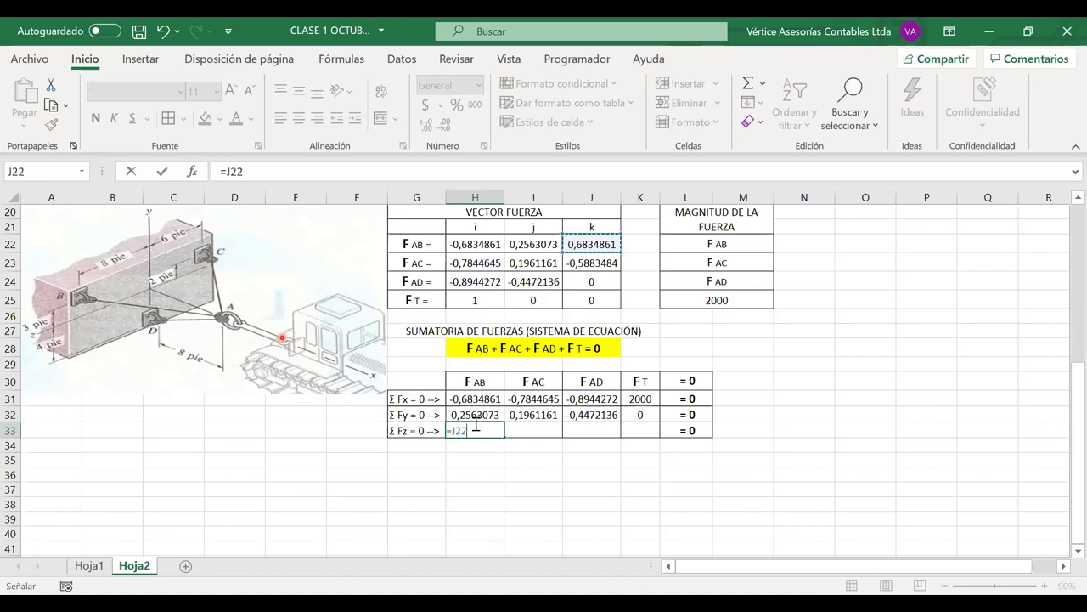
{"action": "key", "text": "Return"}
- Enter =J23 in cell I33 and =J24 in cell J33 as the F AC and F AD coefficients of the Σ Fz row
{"action": "left_click", "coordinate": [532, 432]}
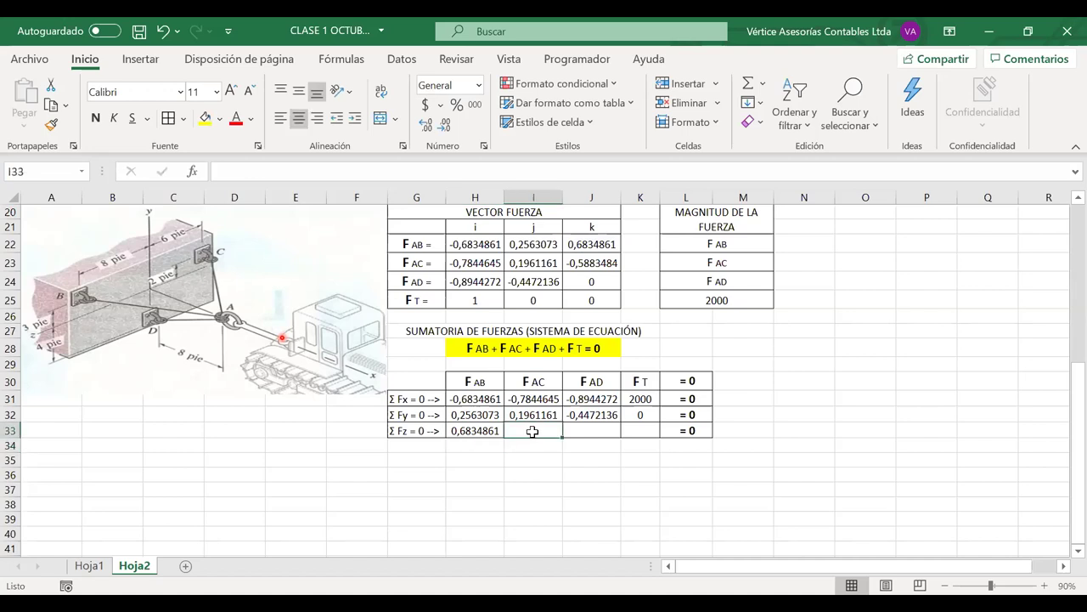
{"action": "type", "text": "="}
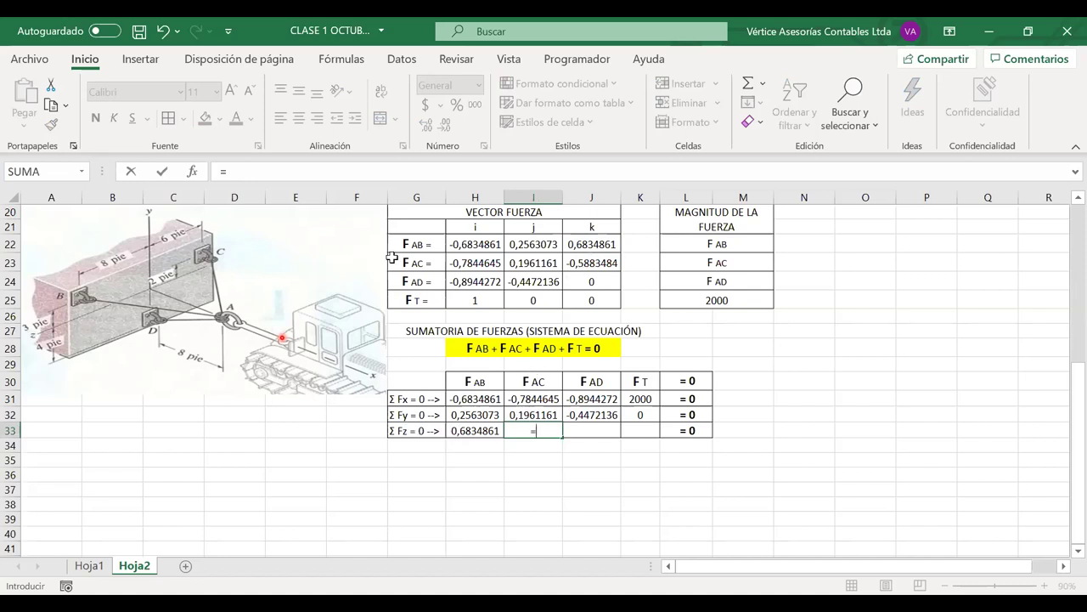
{"action": "left_click", "coordinate": [599, 264]}
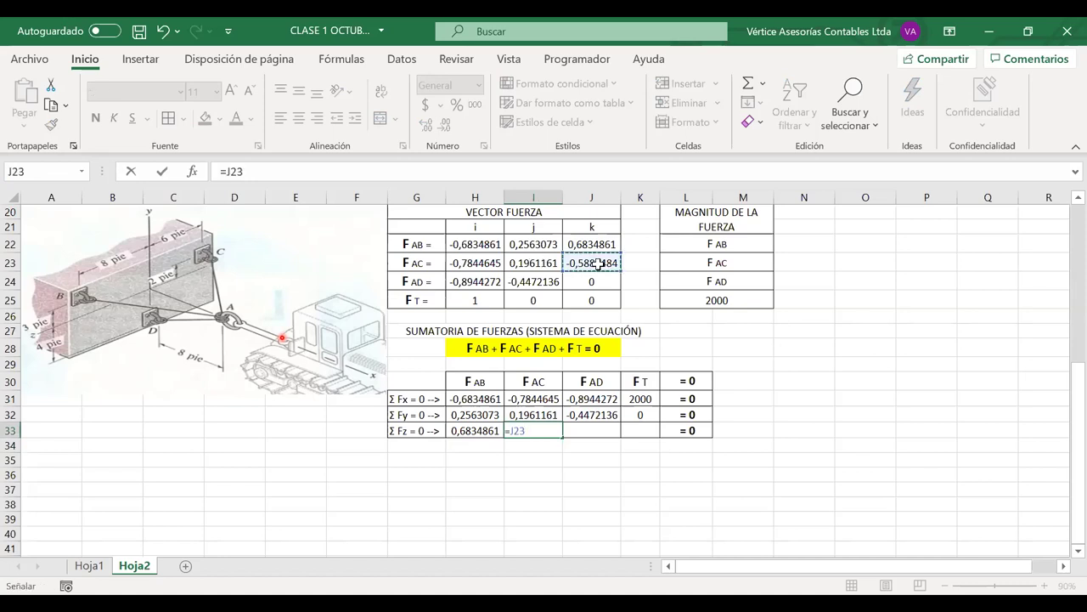
{"action": "key", "text": "Return"}
{"action": "left_click", "coordinate": [585, 431]}
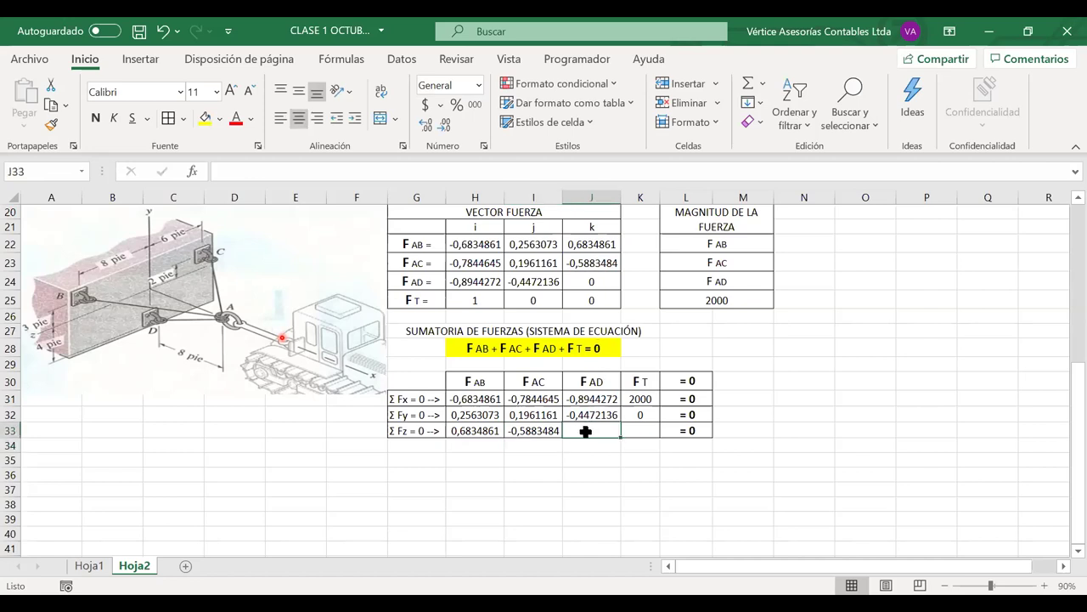
{"action": "type", "text": "="}
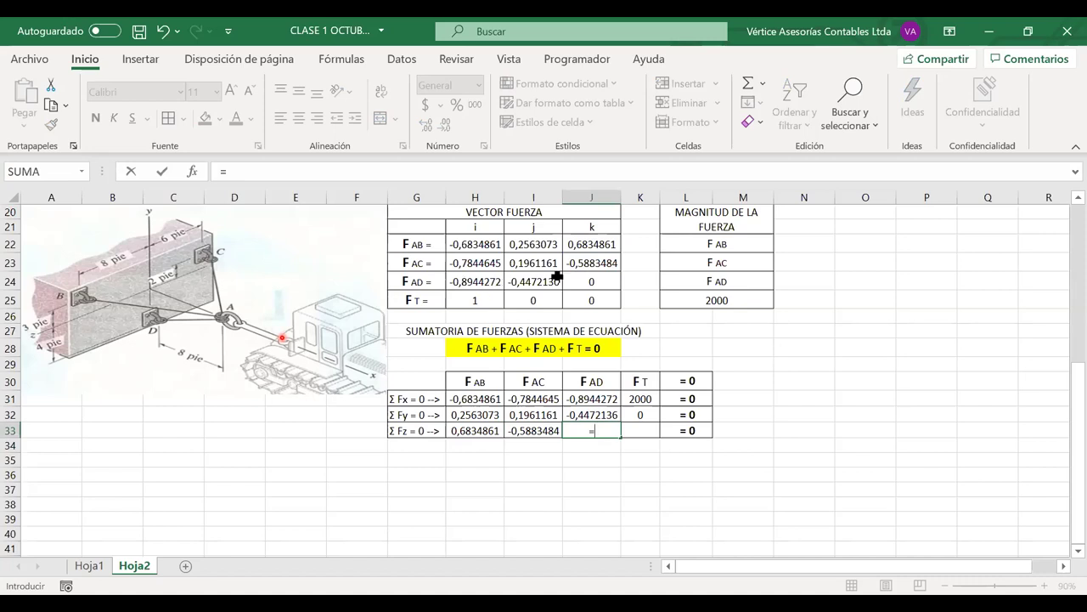
{"action": "left_click", "coordinate": [591, 277]}
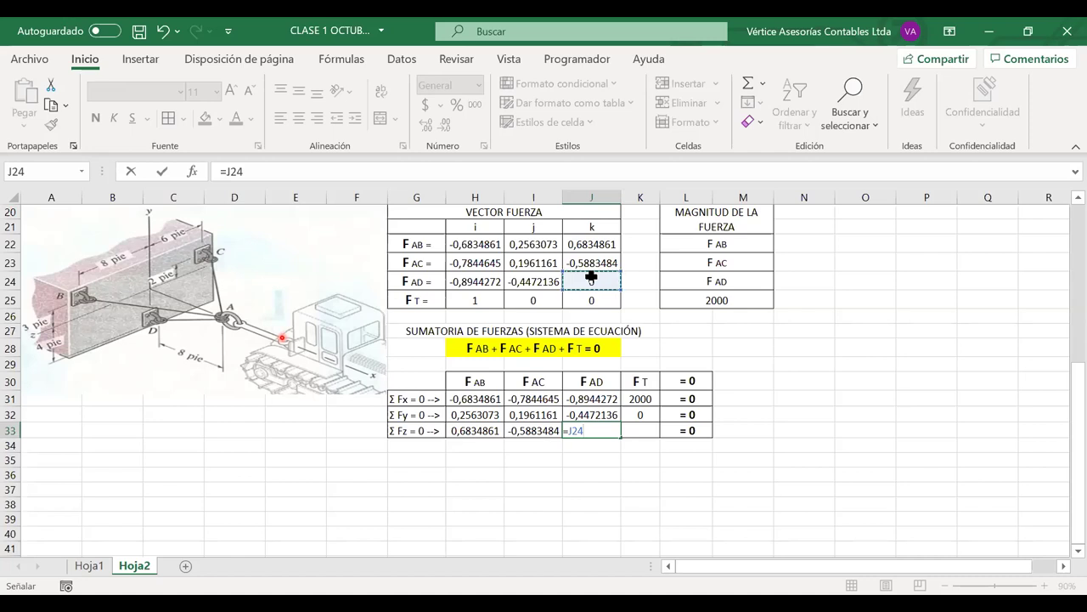
{"action": "key", "text": "Return"}
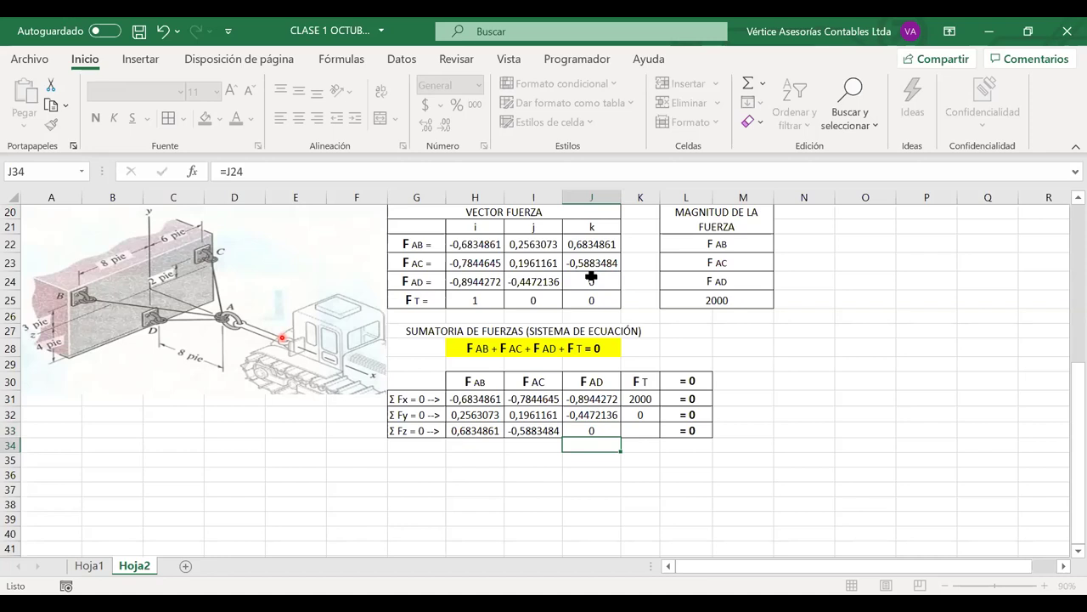
- Enter =J25*L25 in cell K33 to compute the F T term of the Σ Fz row
{"action": "left_click", "coordinate": [646, 430]}
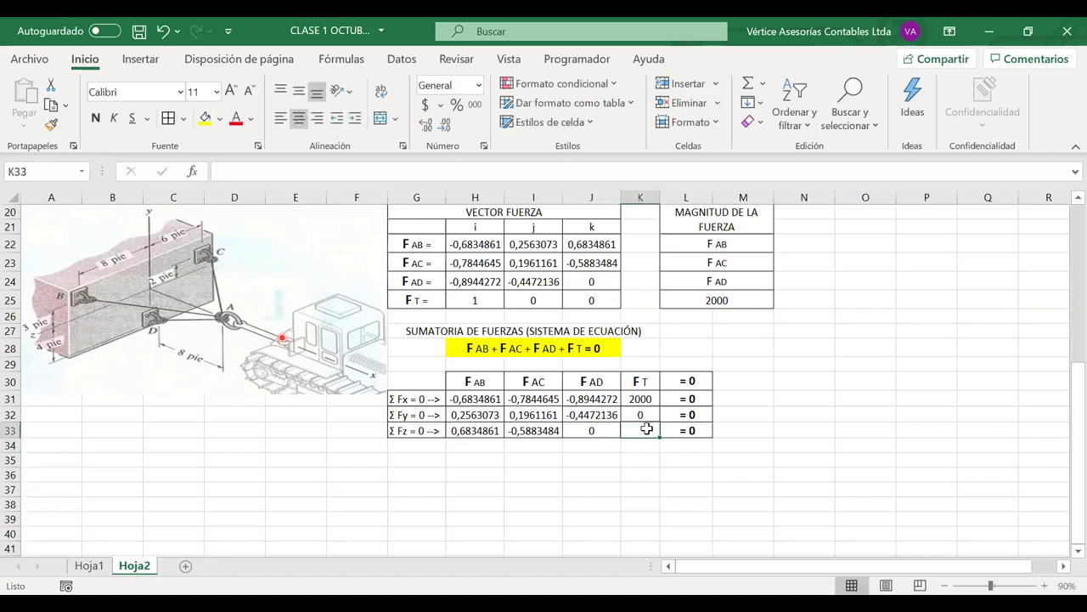
{"action": "type", "text": "="}
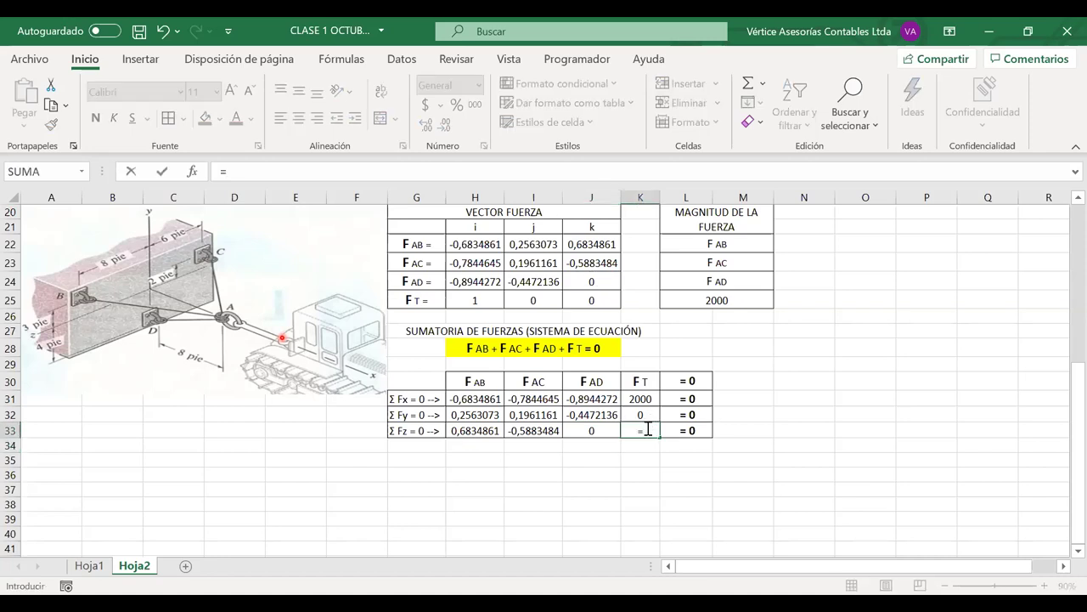
{"action": "left_click", "coordinate": [604, 301]}
{"action": "type", "text": "*"}
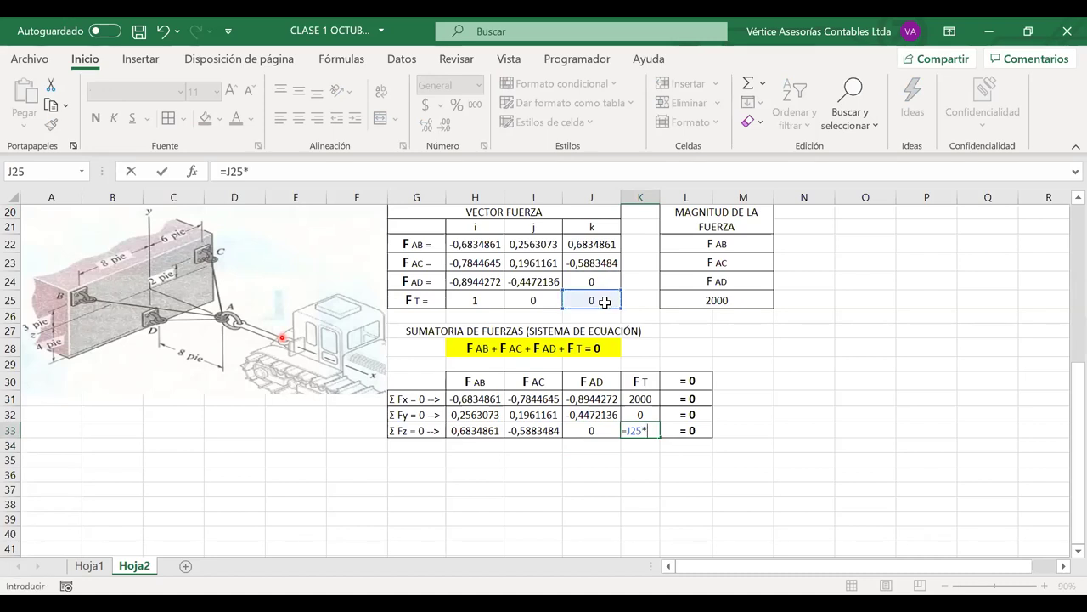
{"action": "left_click", "coordinate": [691, 298]}
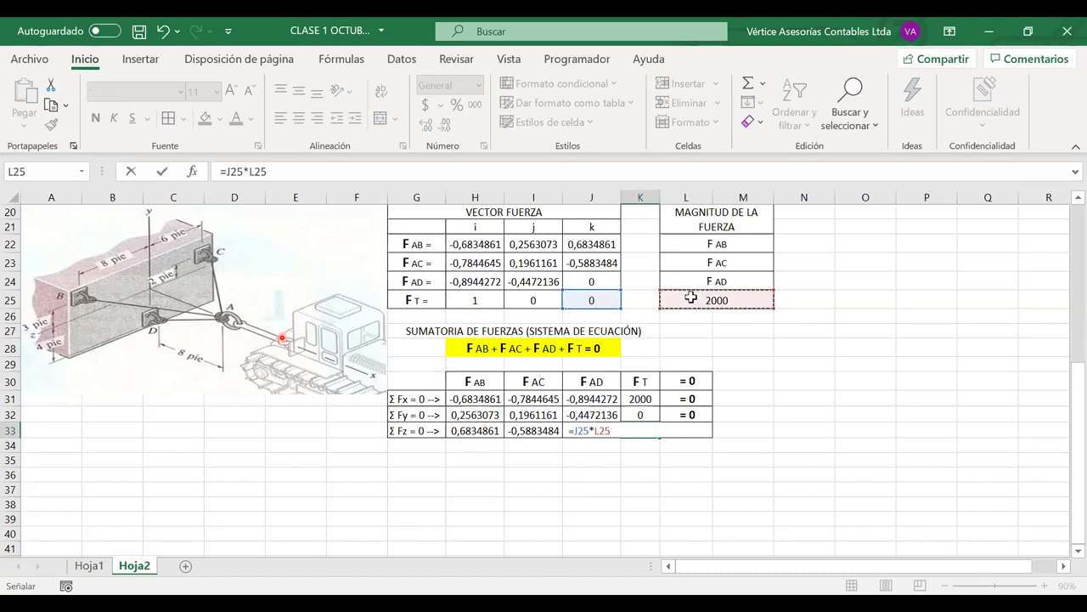
{"action": "key", "text": "Return"}
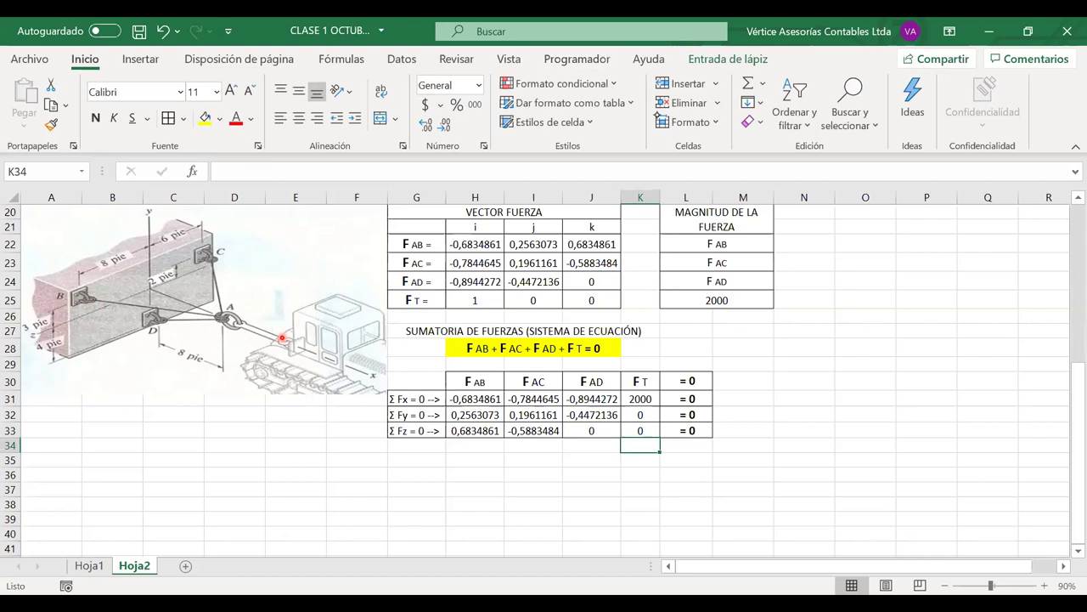
- Sketch the equation rows with a corner bracket in red ink beside the equilibrium table and erase all the ink
{"action": "mouse_move", "coordinate": [448, 445]}
{"action": "left_mouse_down"}
{"action": "mouse_move", "coordinate": [732, 474]}
{"action": "mouse_move", "coordinate": [739, 399]}
{"action": "left_mouse_up"}
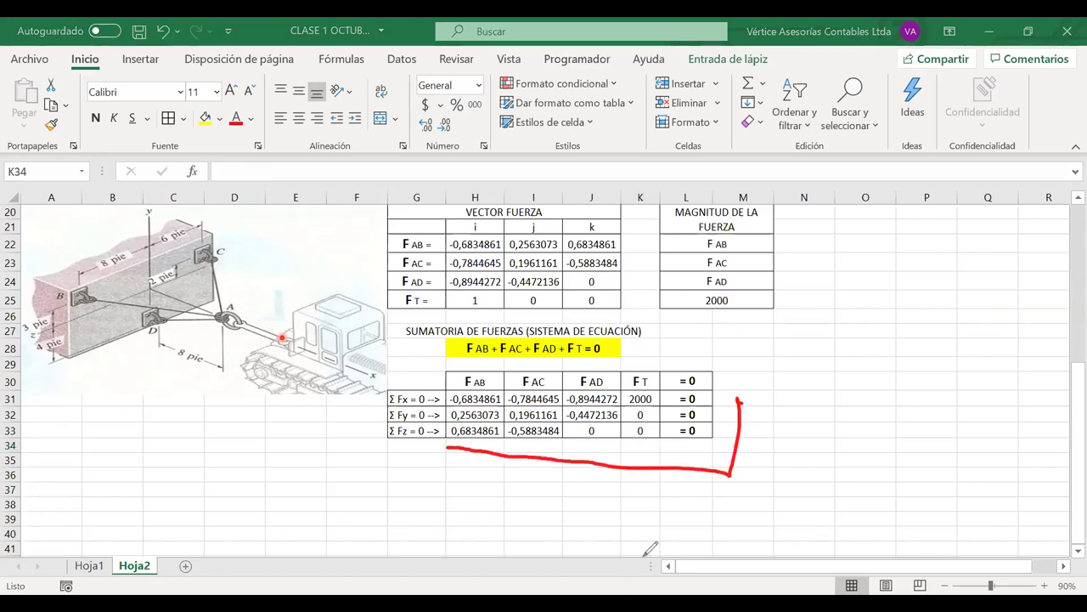
{"action": "key", "text": "ctrl+z"}
{"action": "mouse_move", "coordinate": [793, 406]}
{"action": "left_mouse_down"}
{"action": "mouse_move", "coordinate": [776, 409]}
{"action": "mouse_move", "coordinate": [814, 409]}
{"action": "left_mouse_up"}
{"action": "left_click", "coordinate": [826, 404]}
{"action": "left_click", "coordinate": [841, 403]}
{"action": "left_click_drag", "start_coordinate": [882, 401], "coordinate": [885, 396]}
{"action": "left_click_drag", "start_coordinate": [912, 395], "coordinate": [917, 393]}
{"action": "left_click_drag", "start_coordinate": [855, 430], "coordinate": [947, 422]}
{"action": "left_click_drag", "start_coordinate": [779, 433], "coordinate": [943, 448]}
{"action": "mouse_move", "coordinate": [771, 469]}
{"action": "left_mouse_down"}
{"action": "mouse_move", "coordinate": [911, 466]}
{"action": "mouse_move", "coordinate": [975, 375]}
{"action": "left_mouse_up"}
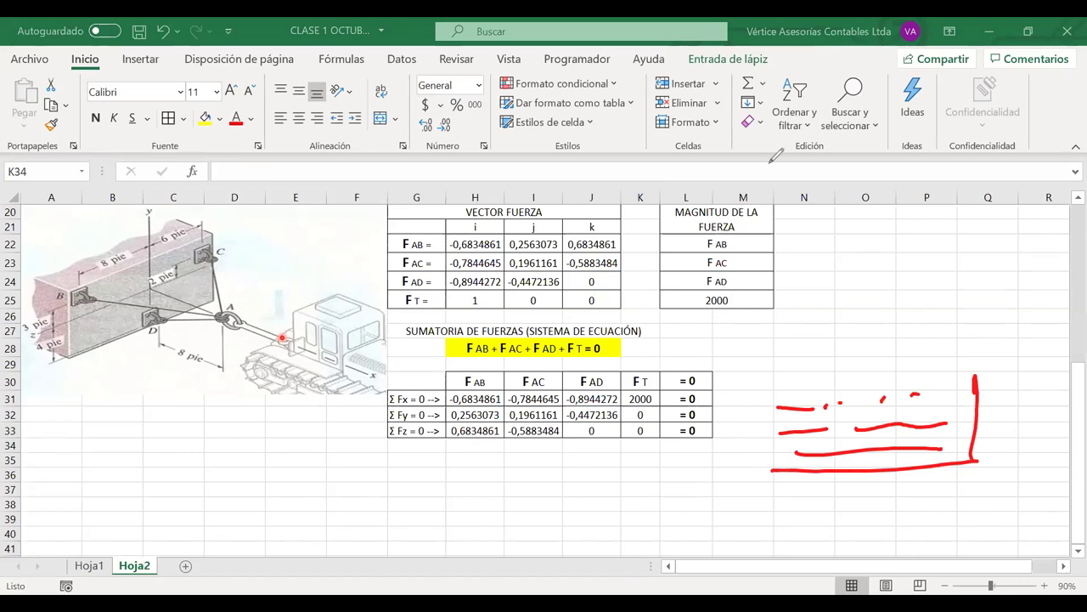
{"action": "key", "text": "e"}
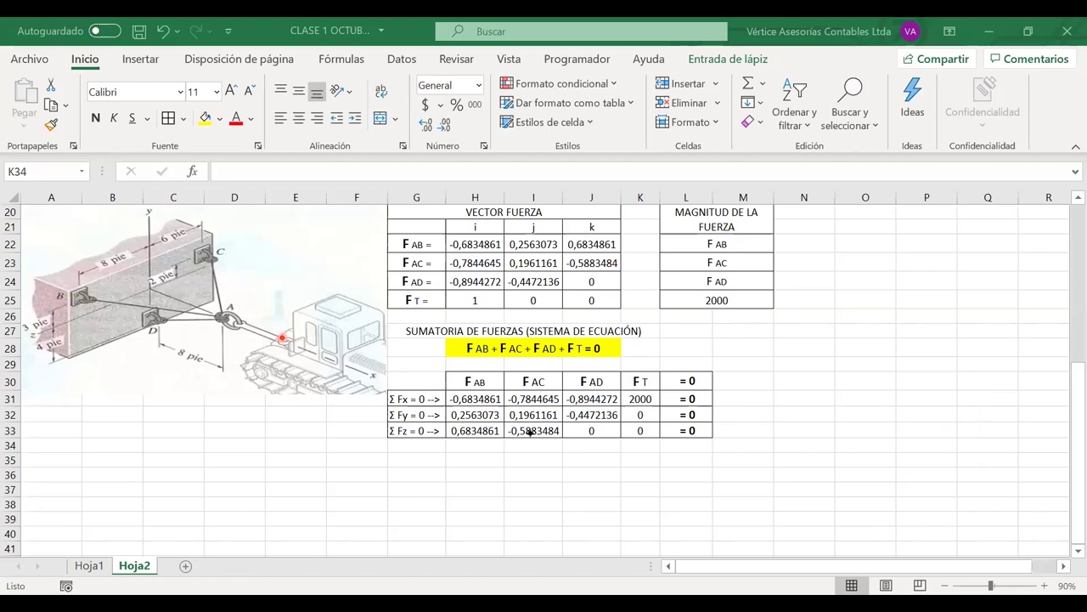
- Enter the heading MATRIZ DE INCOGNITAS in capitals in cell H35, below the equilibrium table
{"action": "left_click", "coordinate": [418, 460]}
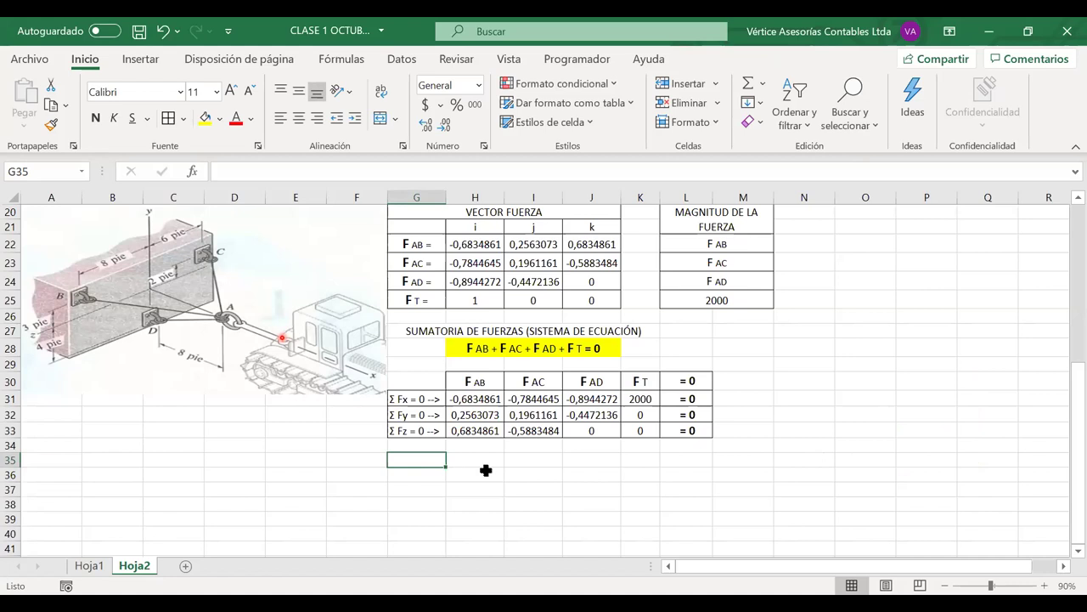
{"action": "left_click_drag", "start_coordinate": [460, 393], "coordinate": [586, 429]}
{"action": "left_click", "coordinate": [451, 458]}
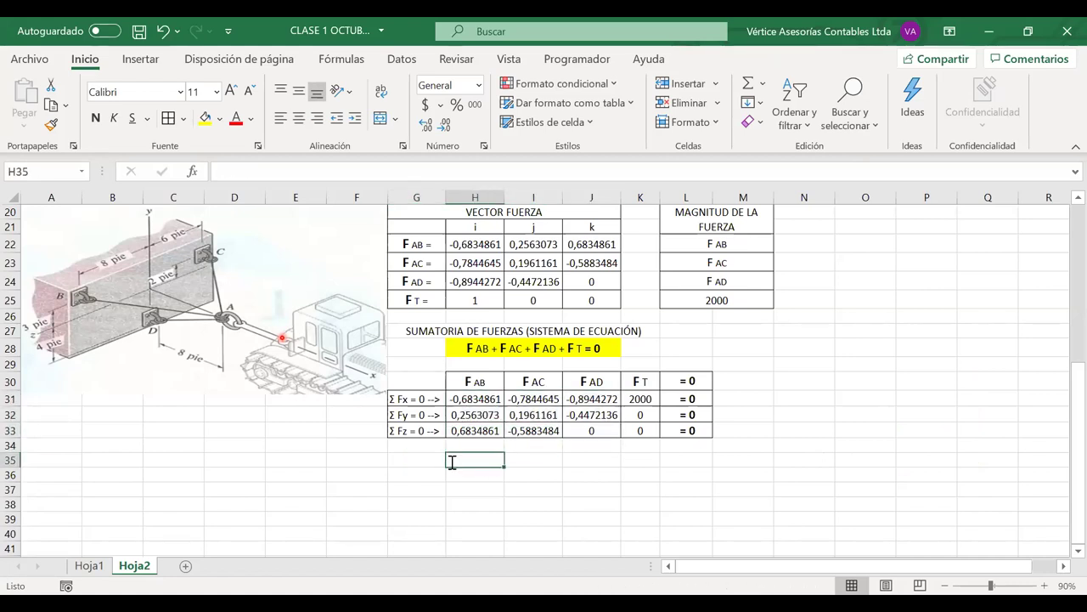
{"action": "type", "text": "mATRIZ de incogni"}
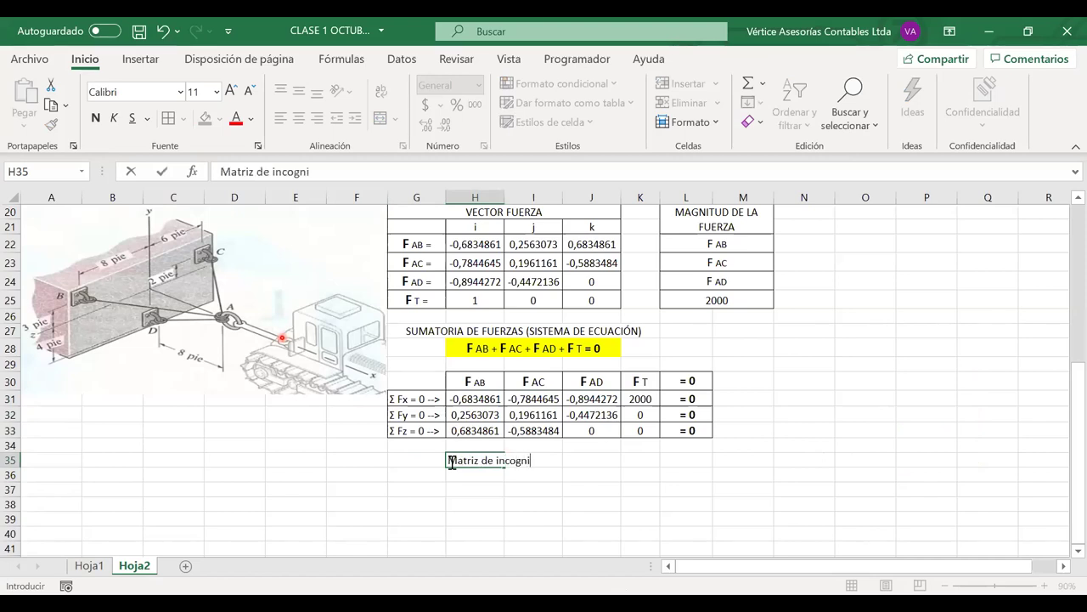
{"action": "key", "text": "BackSpace"}
{"action": "key", "text": "BackSpace"}
{"action": "key", "text": "BackSpace"}
{"action": "key", "text": "BackSpace"}
{"action": "key", "text": "BackSpace"}
{"action": "key", "text": "BackSpace"}
{"action": "key", "text": "BackSpace"}
{"action": "key", "text": "BackSpace"}
{"action": "key", "text": "BackSpace"}
{"action": "key", "text": "BackSpace"}
{"action": "key", "text": "BackSpace"}
{"action": "key", "text": "BackSpace"}
{"action": "key", "text": "BackSpace"}
{"action": "key", "text": "BackSpace"}
{"action": "key", "text": "BackSpace"}
{"action": "key", "text": "BackSpace"}
{"action": "key", "text": "BackSpace"}
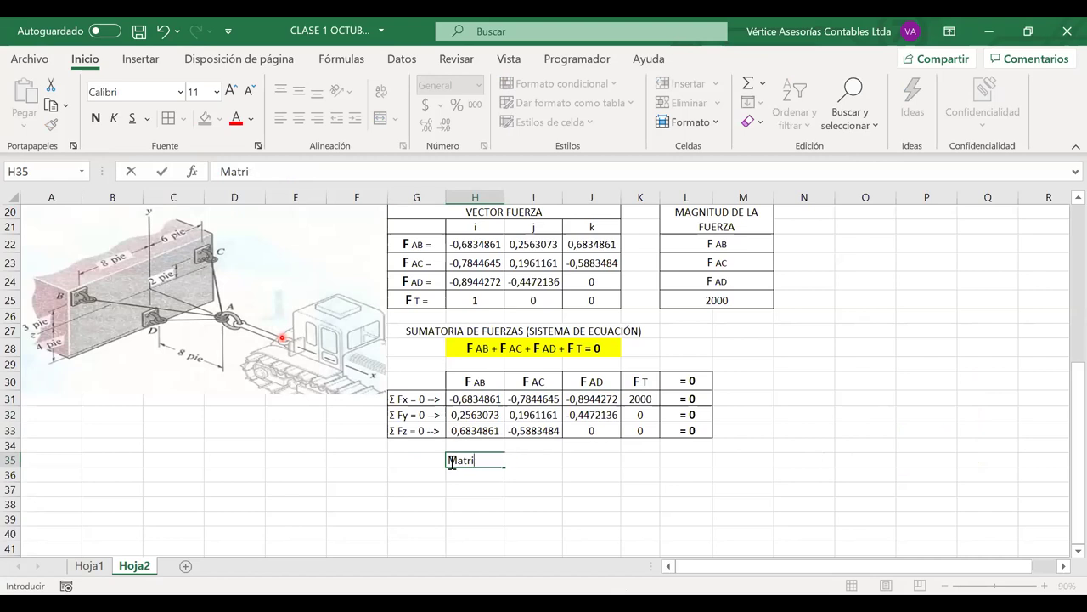
{"action": "type", "text": "MA"}
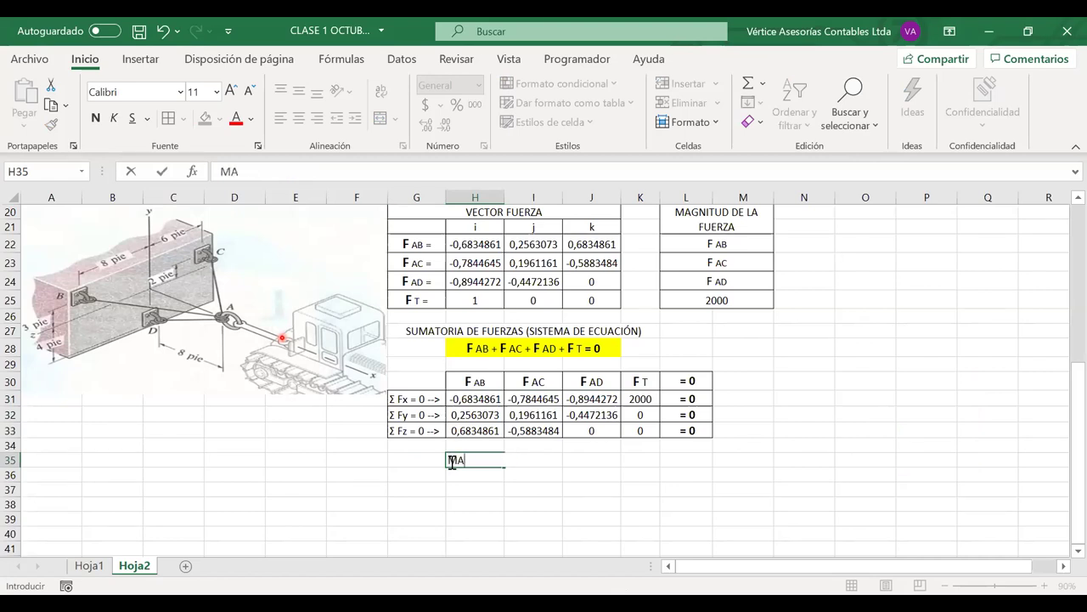
{"action": "type", "text": "TRIZ DE INC"}
{"action": "type", "text": "GNITAS"}
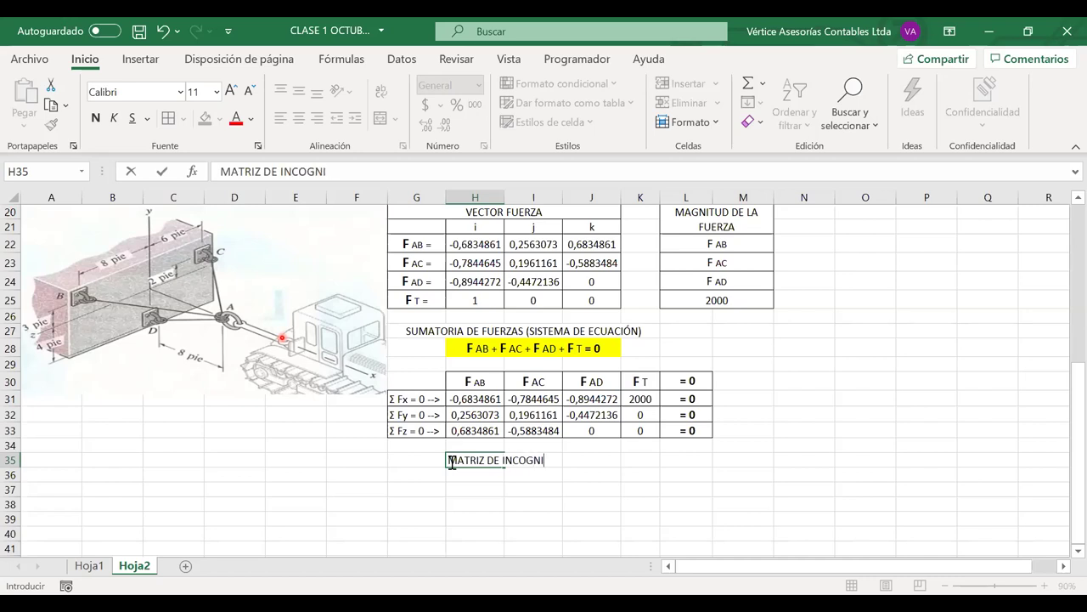
{"action": "key", "text": "Return"}
- Merge and center the MATRIZ DE INCOGNITAS heading across cells H35:J35
{"action": "left_click_drag", "start_coordinate": [582, 460], "coordinate": [484, 465]}
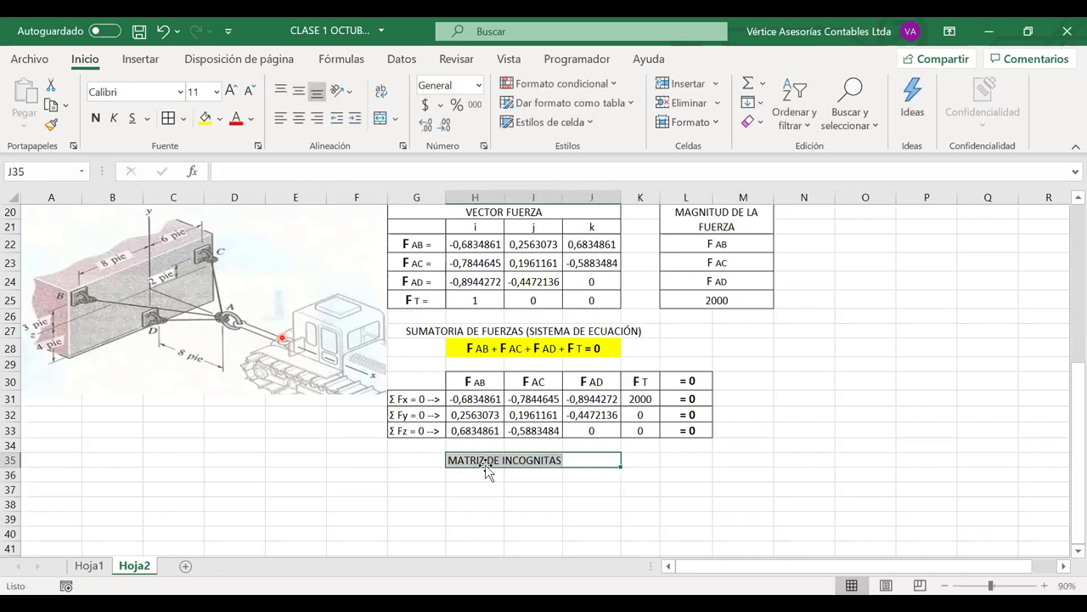
{"action": "left_click", "coordinate": [380, 120]}
{"action": "left_click", "coordinate": [677, 459]}
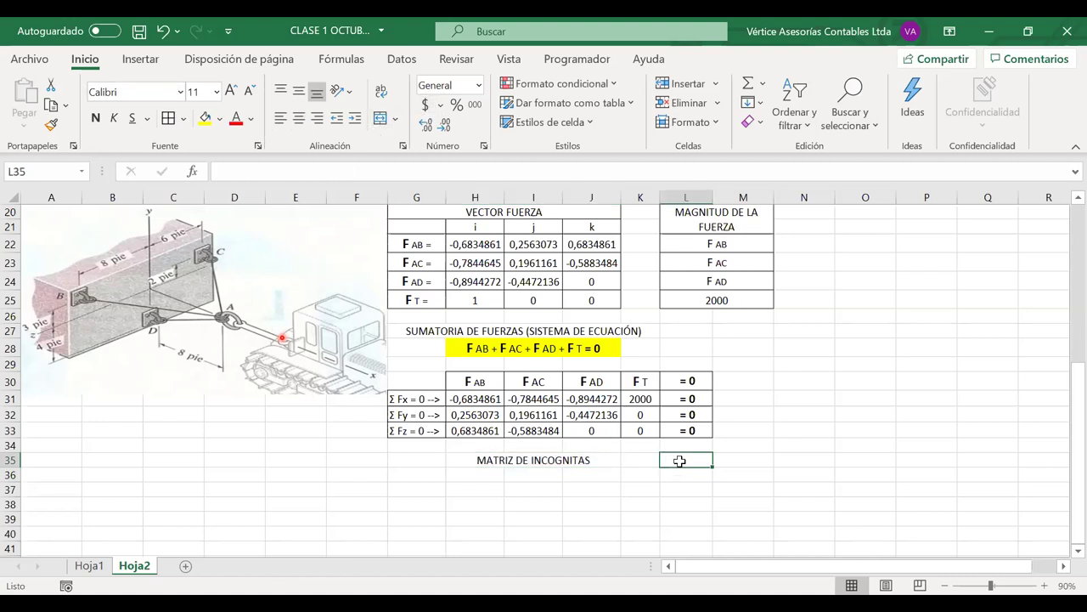
- Enter the heading MATRIZ DE RESULTADO in cell L35, beside the MATRIZ DE INCOGNITAS heading
{"action": "type", "text": "MATRIU"}
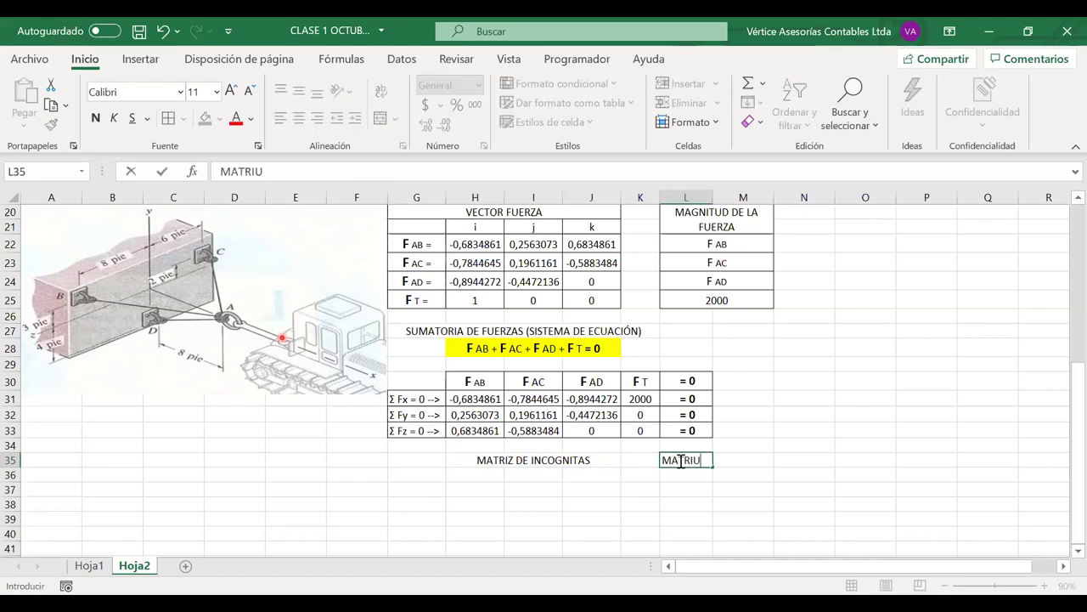
{"action": "key", "text": "BackSpace"}
{"action": "type", "text": "Z D"}
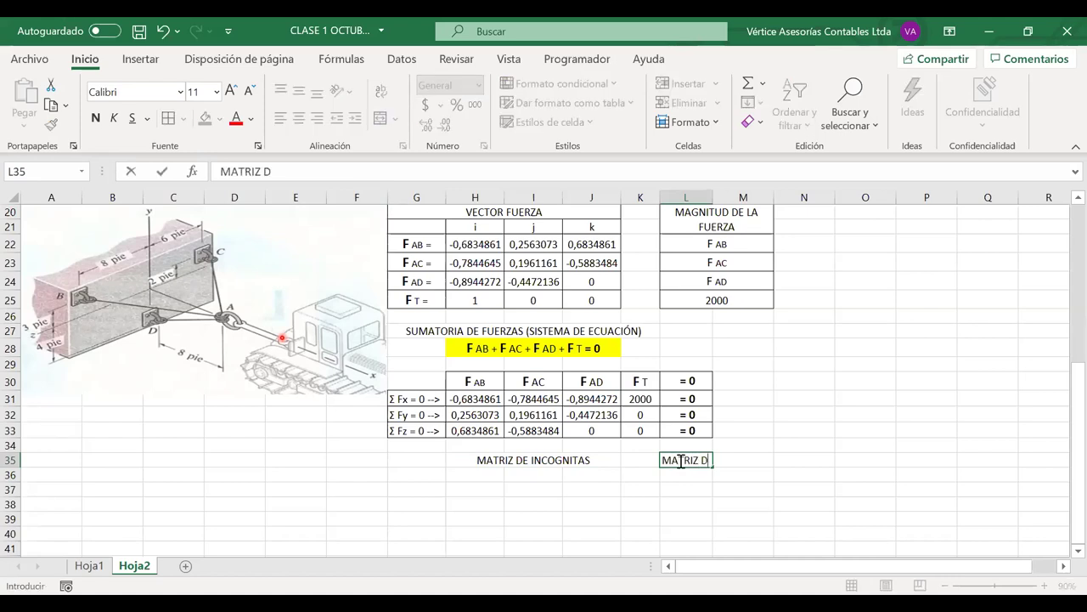
{"action": "type", "text": "E RESULT"}
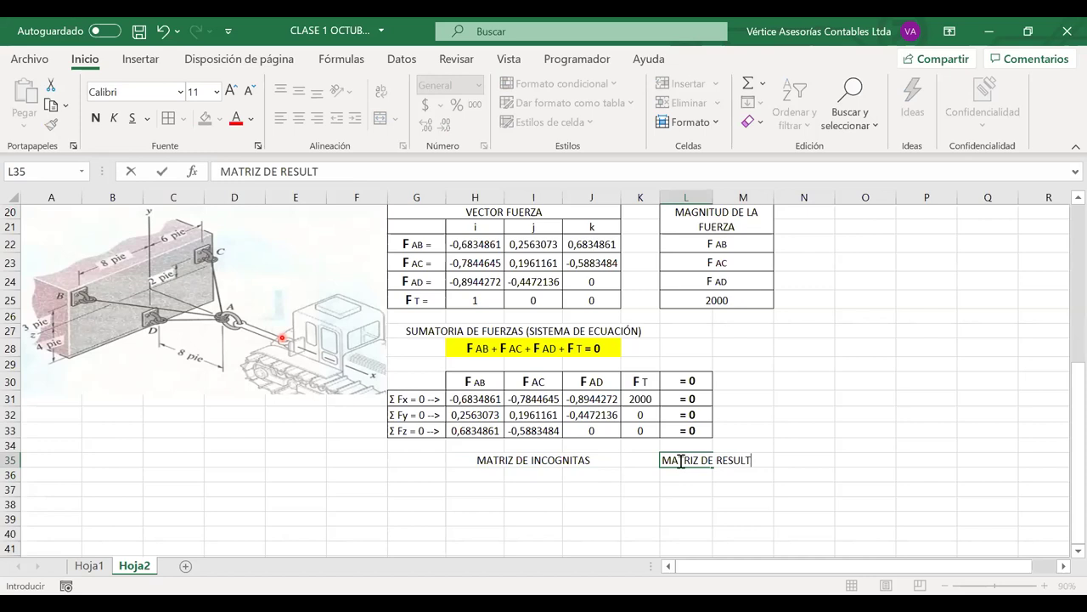
{"action": "type", "text": "ADO"}
{"action": "left_click", "coordinate": [718, 474]}
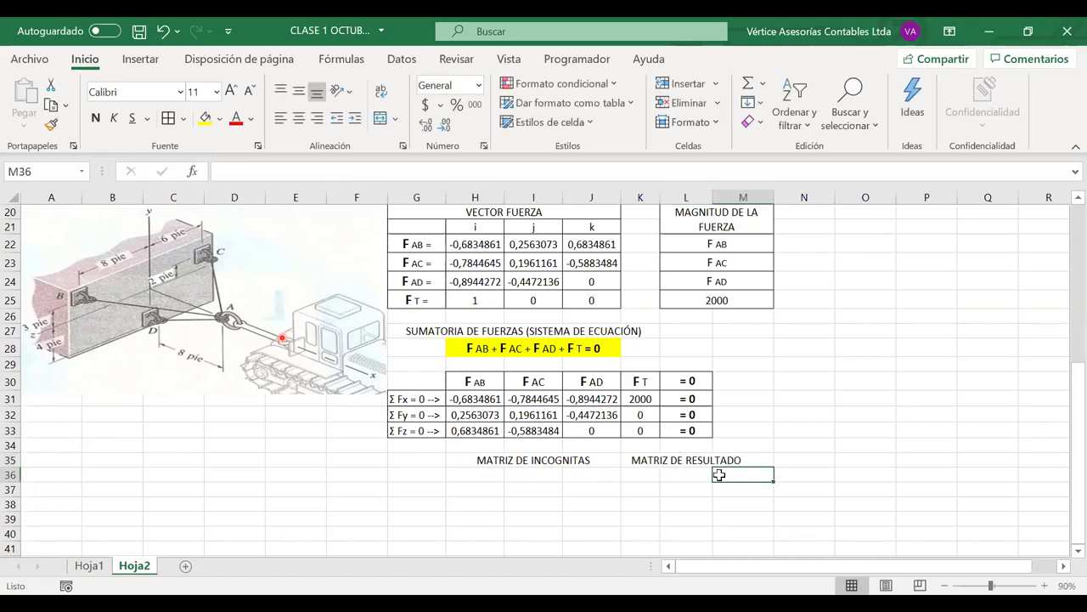
- Wrap the MATRIZ DE RESULTADO heading in a widened column L and vertically middle-align the MATRIZ DE INCOGNITAS heading
{"action": "left_click", "coordinate": [674, 460]}
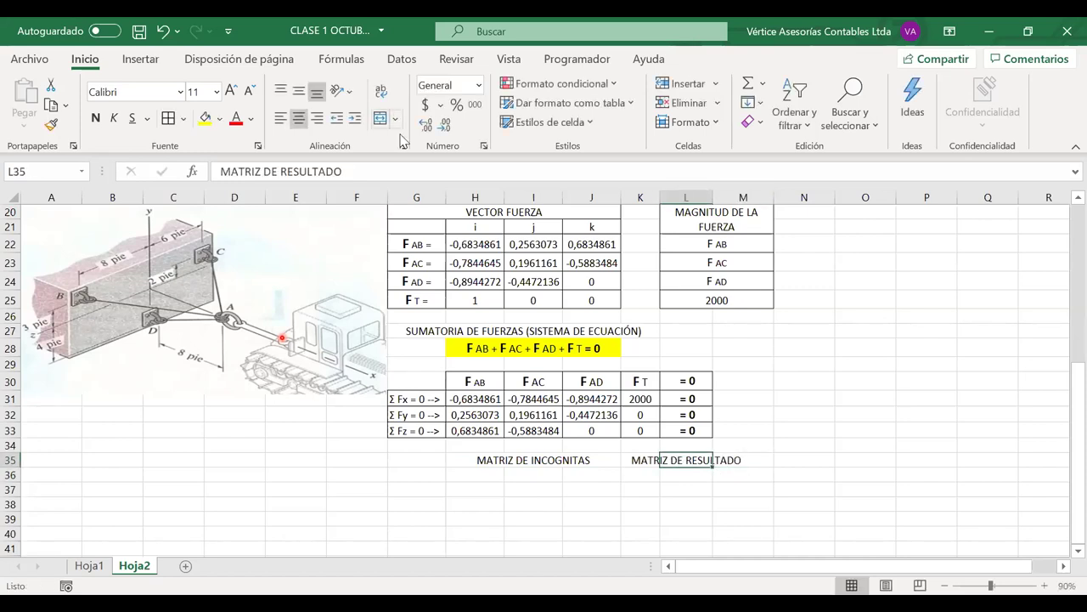
{"action": "left_click", "coordinate": [379, 93]}
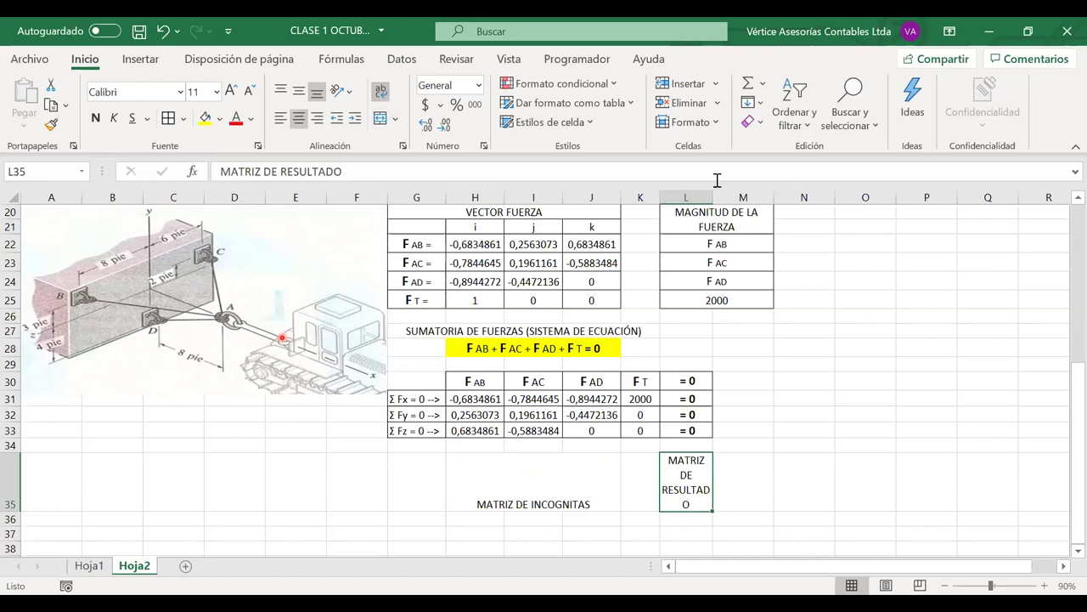
{"action": "left_click_drag", "start_coordinate": [710, 194], "coordinate": [755, 195]}
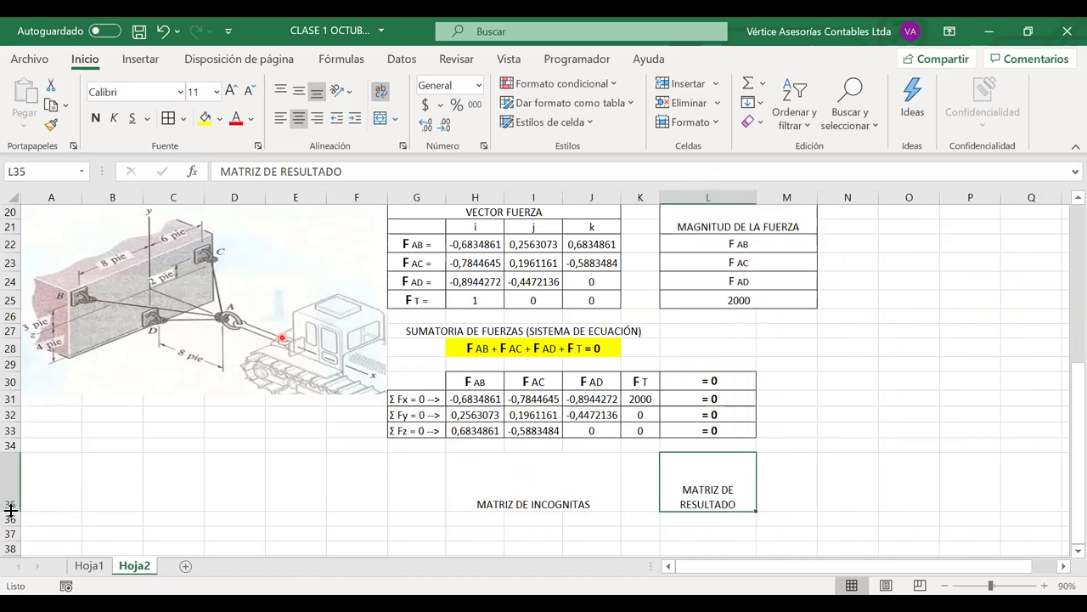
{"action": "left_click", "coordinate": [526, 469]}
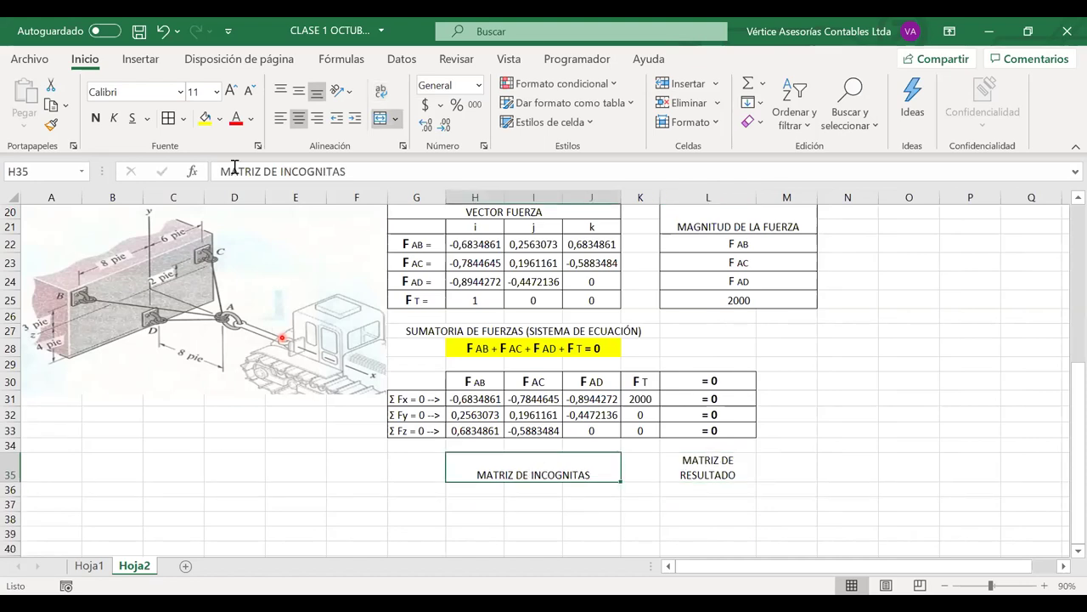
{"action": "left_click", "coordinate": [298, 91]}
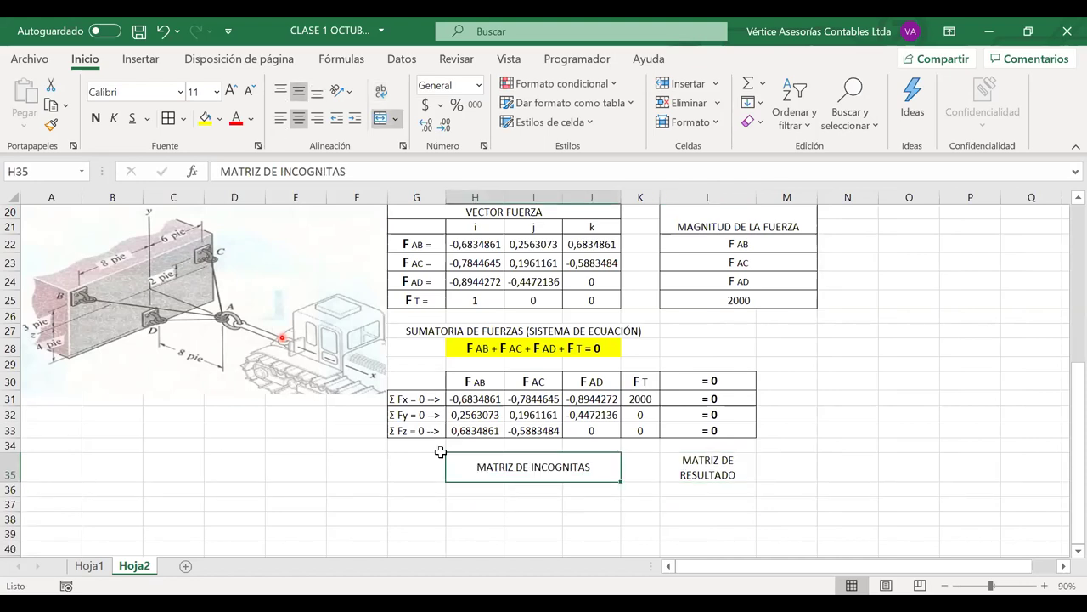
- Apply all borders to the MATRIZ DE INCOGNITAS block in H35:J38
{"action": "scroll", "coordinate": [440, 452], "scroll_direction": "down", "scroll_amount": 1}
{"action": "left_click_drag", "start_coordinate": [462, 437], "coordinate": [486, 487]}
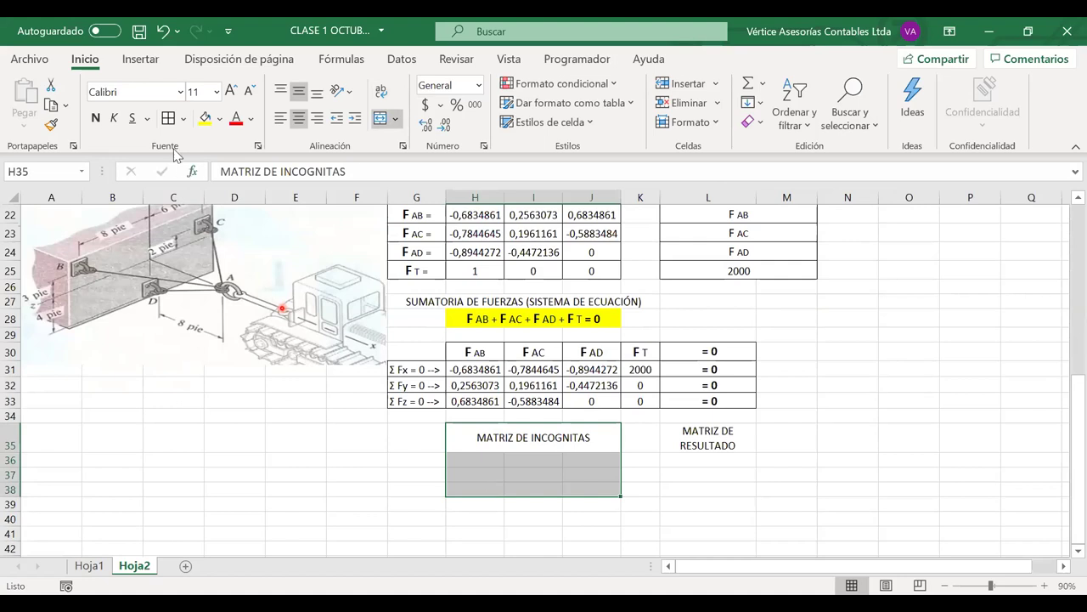
{"action": "left_click", "coordinate": [168, 118]}
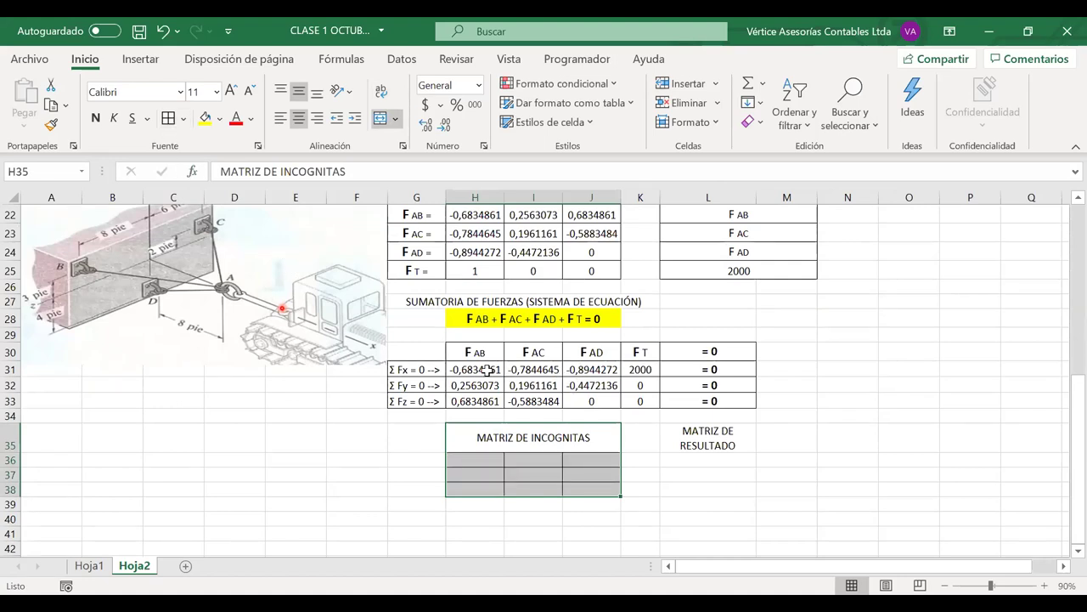
- Copy the F AB, F AC and F AD coefficients from H31:J33 and paste them as links into H36:J38
{"action": "left_click_drag", "start_coordinate": [486, 370], "coordinate": [580, 394]}
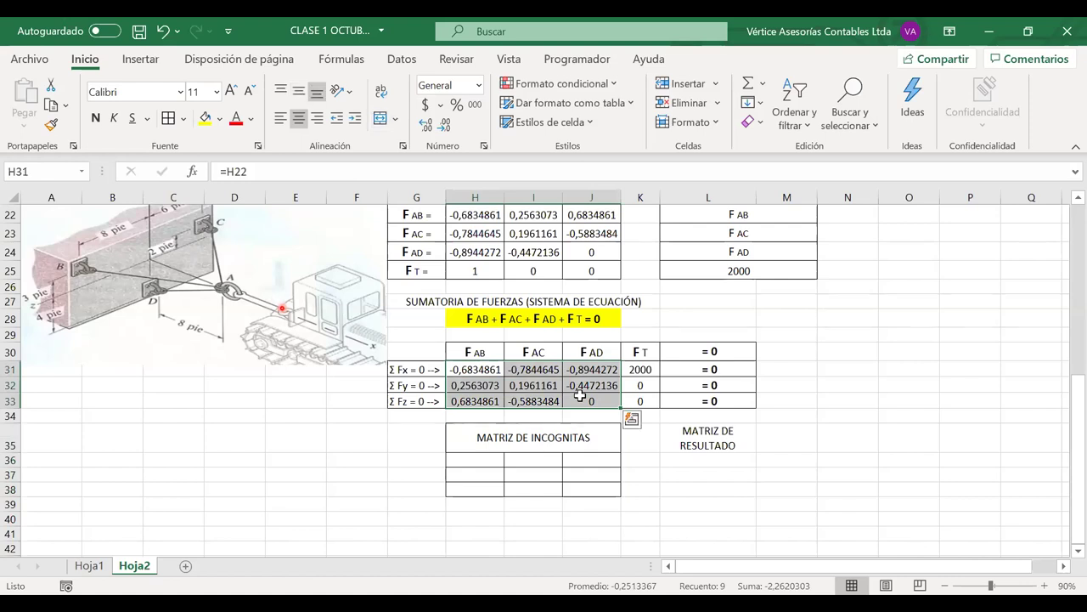
{"action": "key", "text": "ctrl+c"}
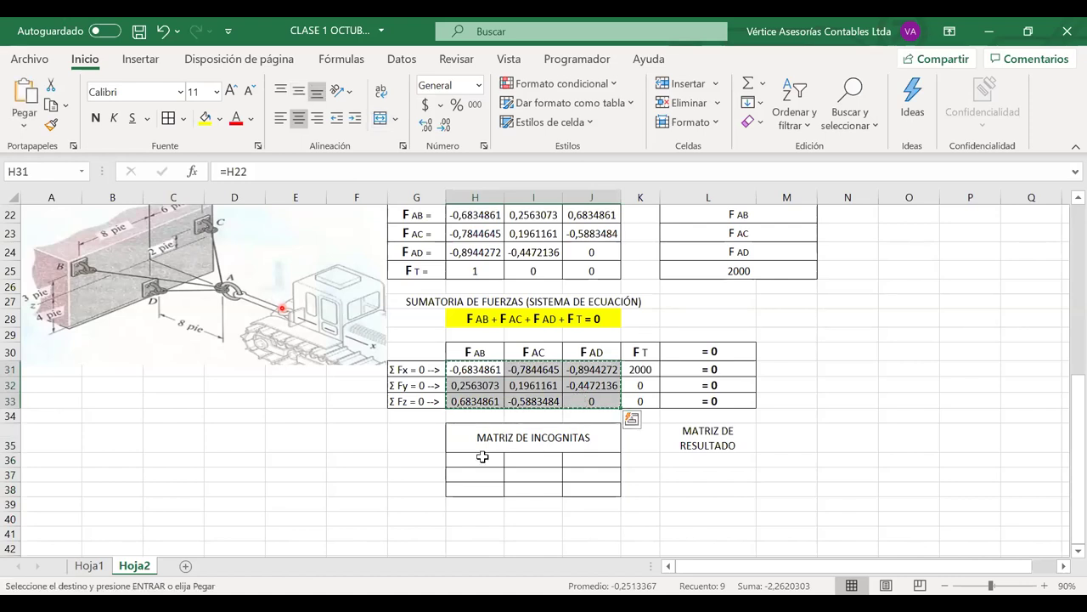
{"action": "left_click", "coordinate": [482, 457]}
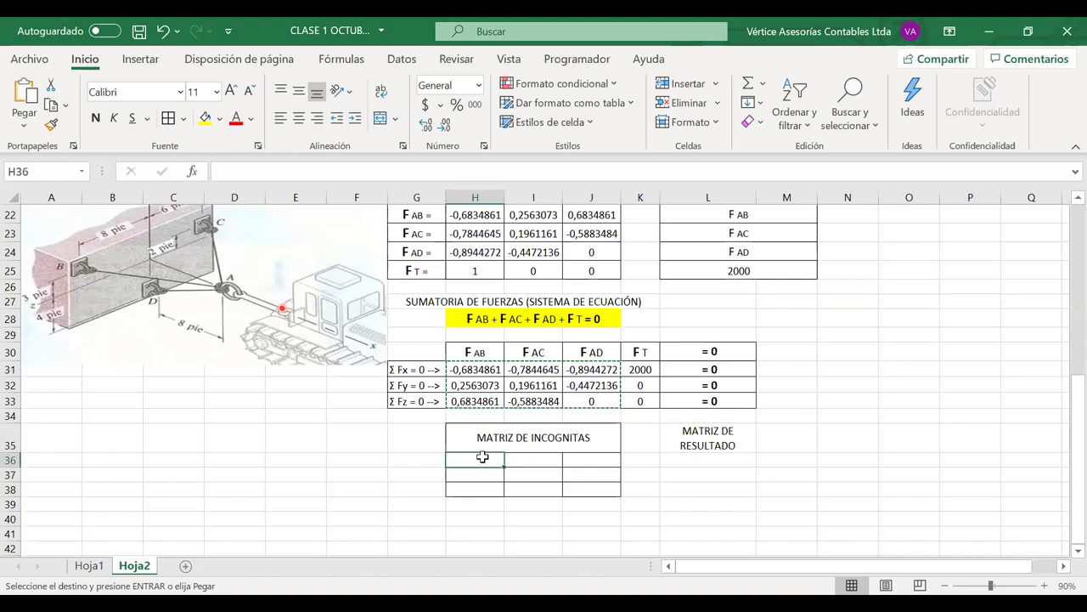
{"action": "key", "text": "shift+F10"}
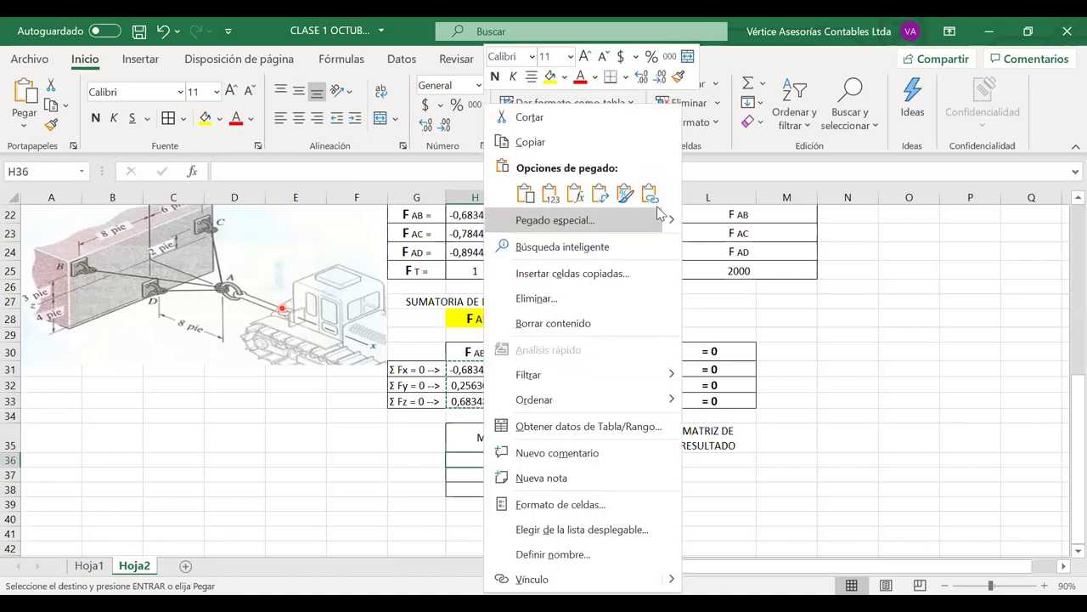
{"action": "left_click", "coordinate": [652, 197]}
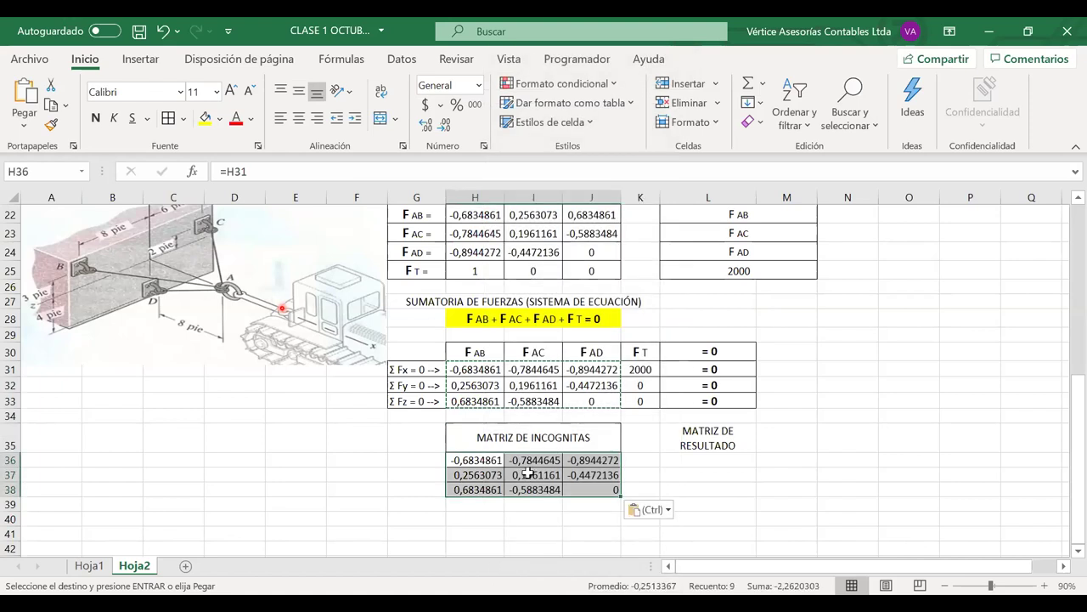
- Check the linked formulas in cells I37 and I38 against the equilibrium table
{"action": "double_click", "coordinate": [528, 474]}
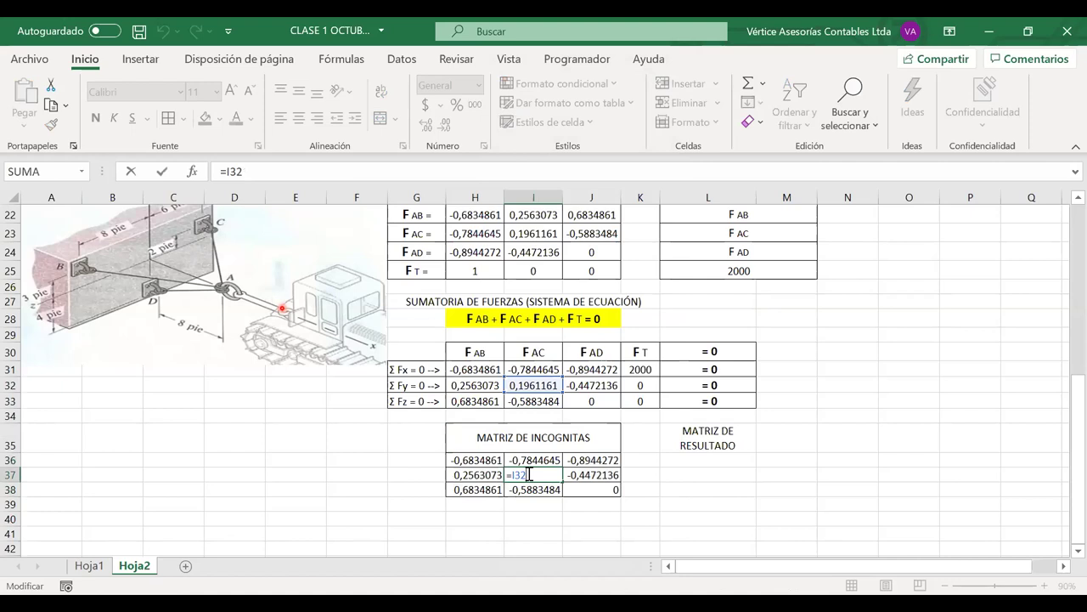
{"action": "key", "text": "Return"}
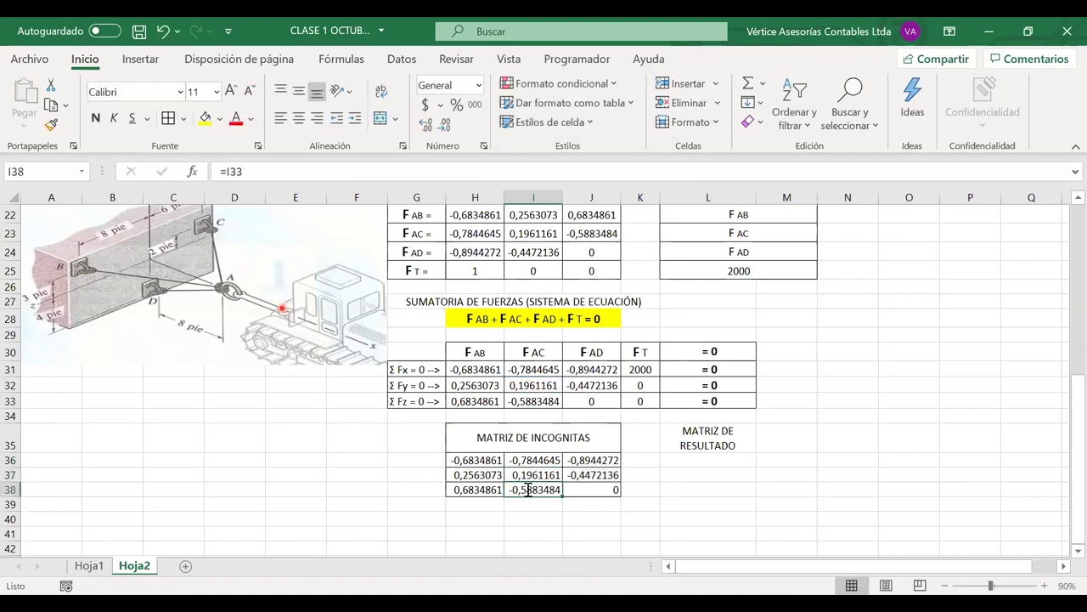
{"action": "key", "text": "F2"}
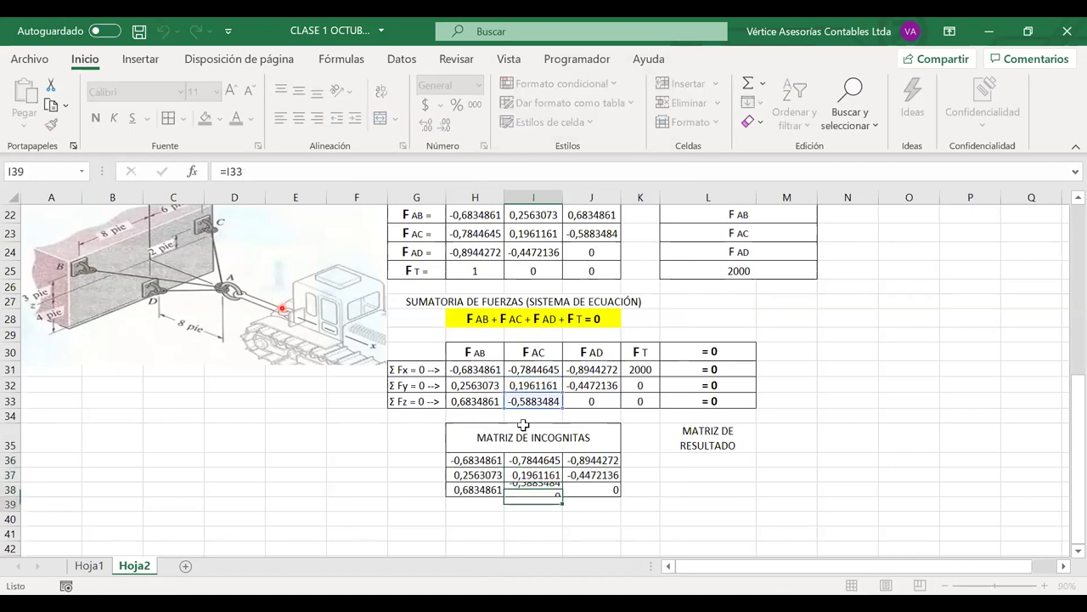
{"action": "key", "text": "Return"}
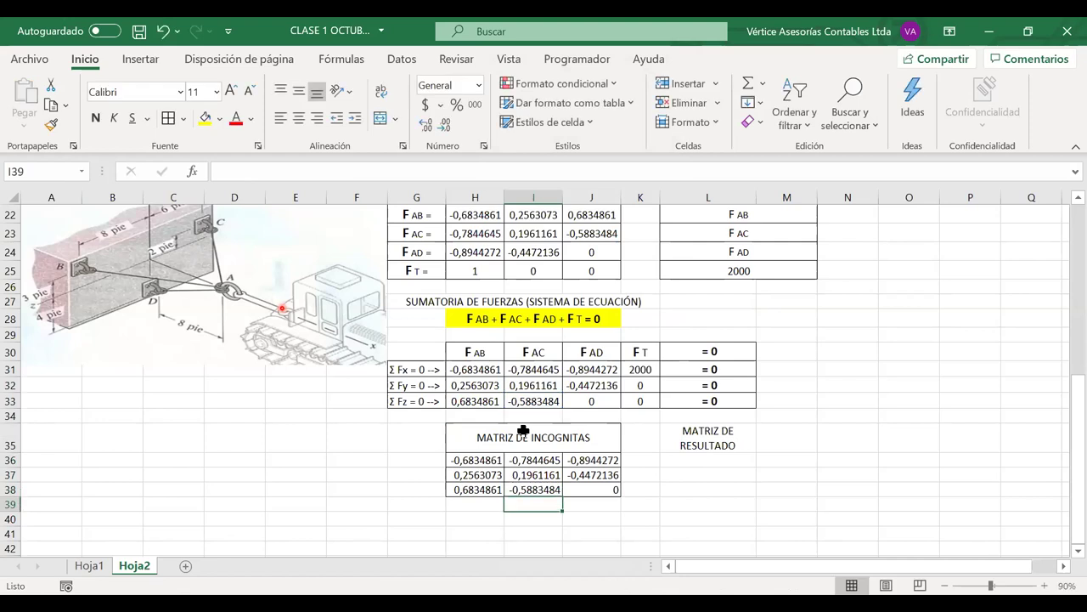
{"action": "left_click", "coordinate": [523, 431]}
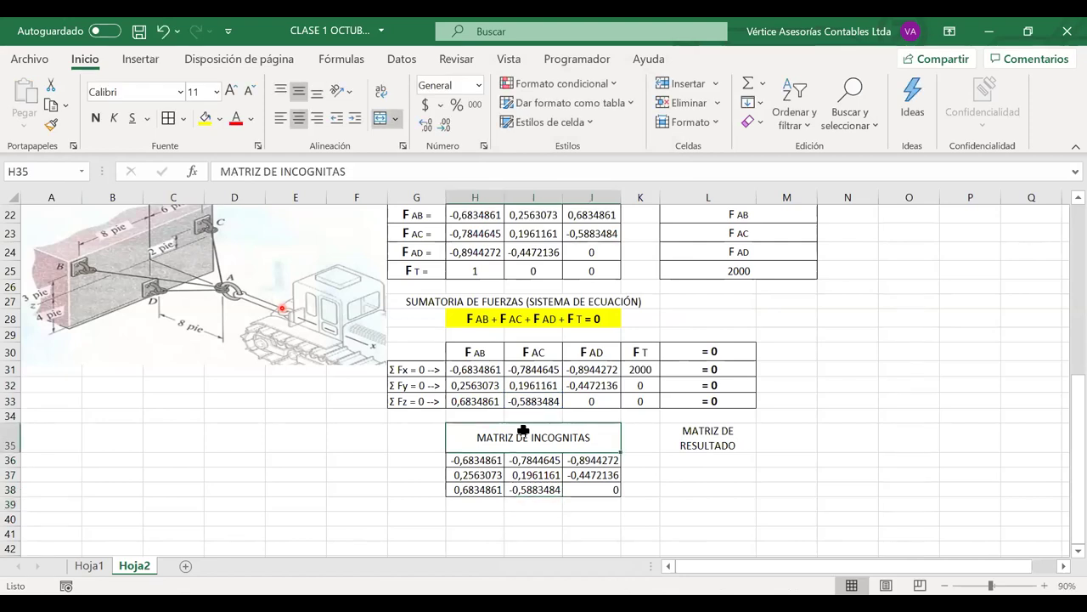
{"action": "key", "text": "Up"}
{"action": "key", "text": "Up"}
{"action": "key", "text": "Up"}
{"action": "key", "text": "Left"}
{"action": "key", "text": "Left"}
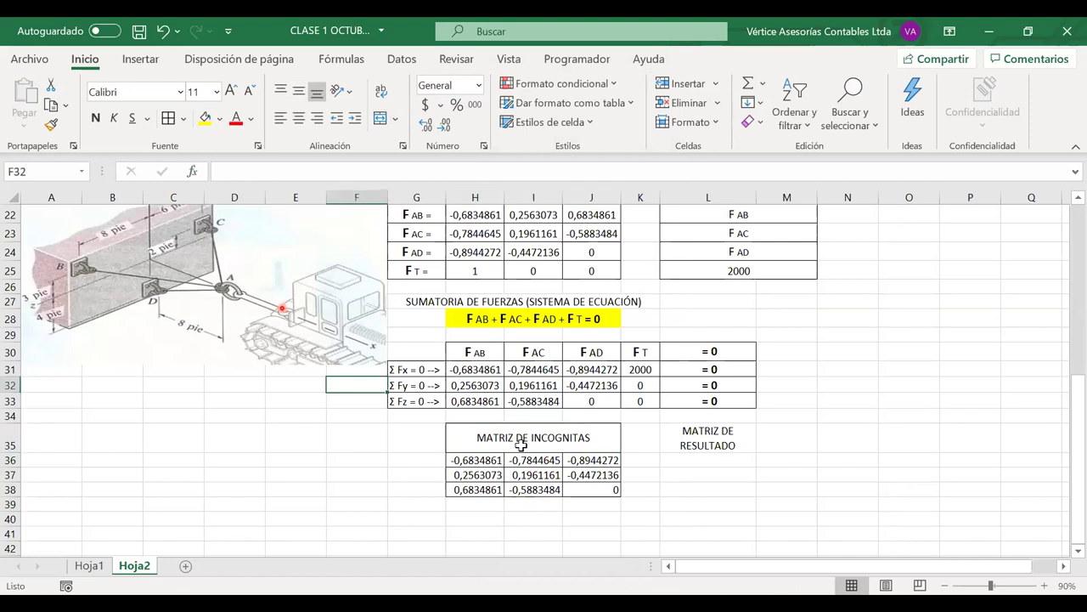
- Shade the matrix blocks H35:J38 and L35:L38 light blue and apply all borders to L35:L38
{"action": "left_click_drag", "start_coordinate": [517, 450], "coordinate": [516, 491]}
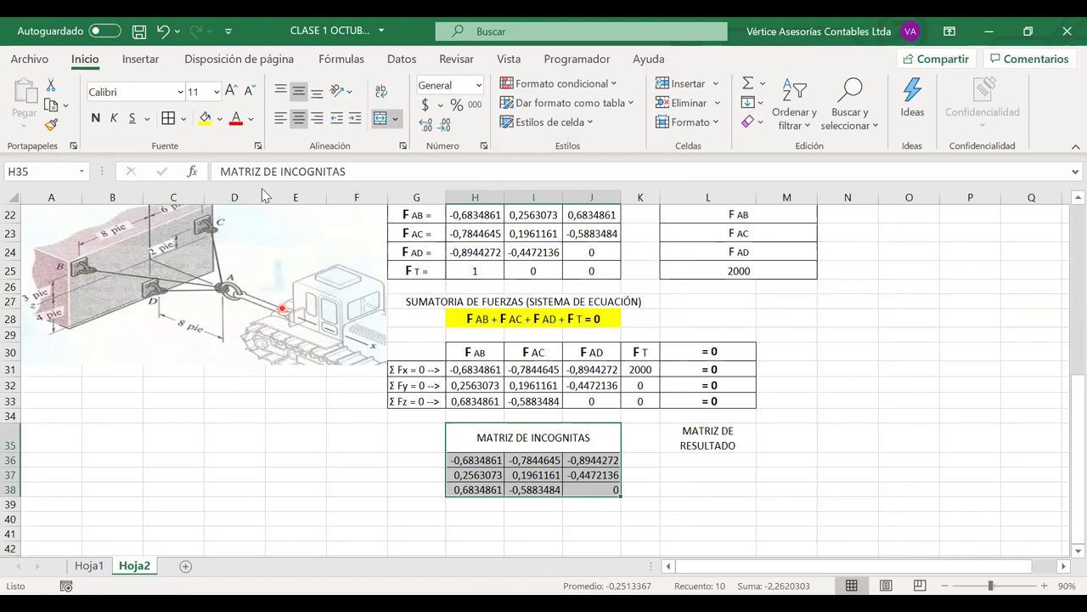
{"action": "left_click_drag", "start_coordinate": [707, 438], "coordinate": [704, 489]}
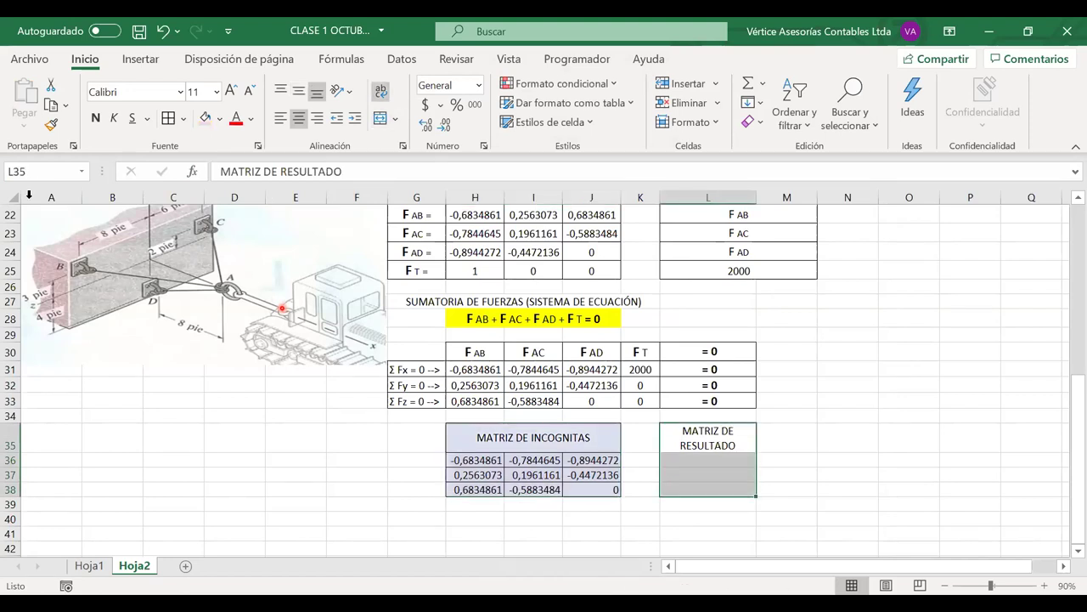
{"action": "left_click", "coordinate": [167, 123]}
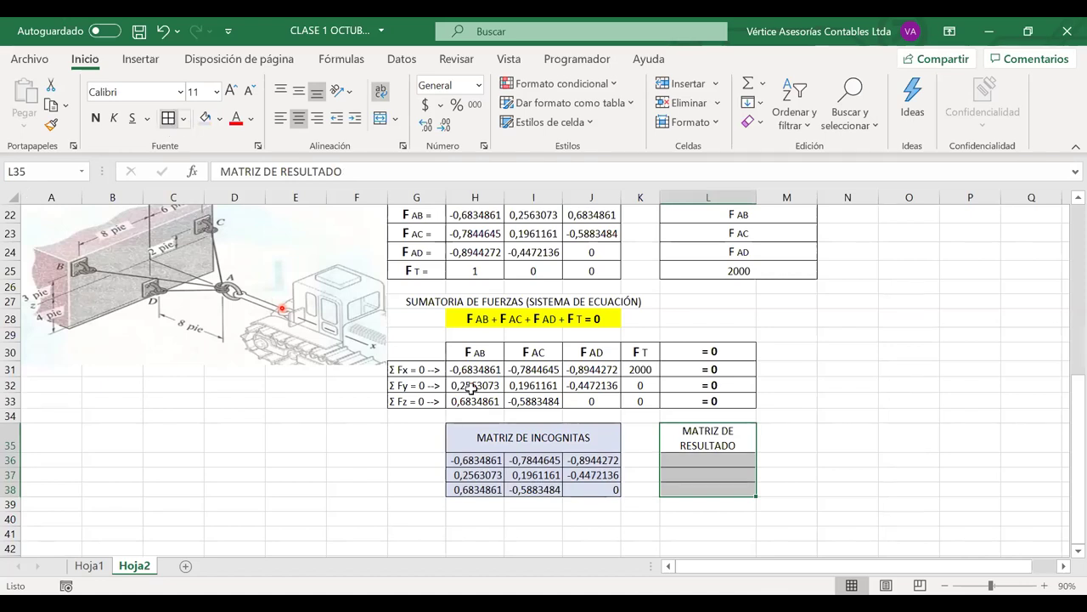
{"action": "left_click", "coordinate": [708, 459]}
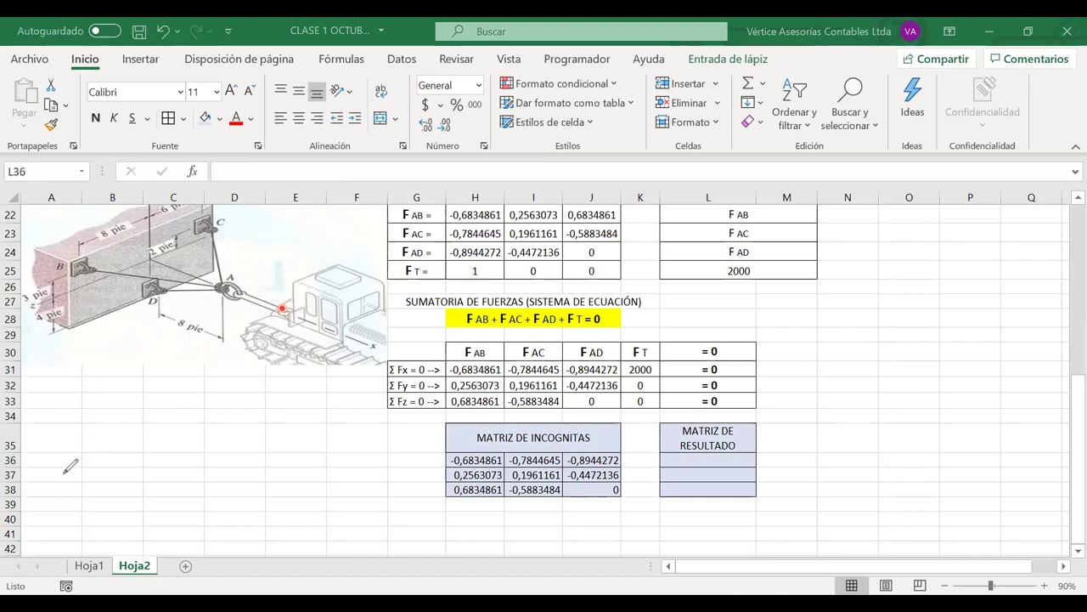
{"action": "left_click_drag", "start_coordinate": [41, 477], "coordinate": [71, 464]}
{"action": "left_click_drag", "start_coordinate": [92, 462], "coordinate": [79, 494]}
{"action": "left_click_drag", "start_coordinate": [106, 447], "coordinate": [103, 481]}
{"action": "left_click_drag", "start_coordinate": [105, 446], "coordinate": [127, 442]}
{"action": "left_click_drag", "start_coordinate": [107, 463], "coordinate": [119, 461]}
{"action": "left_click_drag", "start_coordinate": [130, 478], "coordinate": [141, 482]}
{"action": "mouse_move", "coordinate": [144, 458]}
{"action": "left_mouse_down"}
{"action": "mouse_move", "coordinate": [147, 481]}
{"action": "mouse_move", "coordinate": [192, 448]}
{"action": "left_mouse_up"}
{"action": "left_click_drag", "start_coordinate": [213, 468], "coordinate": [213, 470]}
{"action": "mouse_move", "coordinate": [217, 449]}
{"action": "left_mouse_down"}
{"action": "mouse_move", "coordinate": [228, 473]}
{"action": "mouse_move", "coordinate": [254, 457]}
{"action": "mouse_move", "coordinate": [261, 417]}
{"action": "left_mouse_up"}
{"action": "mouse_move", "coordinate": [246, 438]}
{"action": "left_mouse_down"}
{"action": "mouse_move", "coordinate": [282, 448]}
{"action": "mouse_move", "coordinate": [316, 421]}
{"action": "left_mouse_up"}
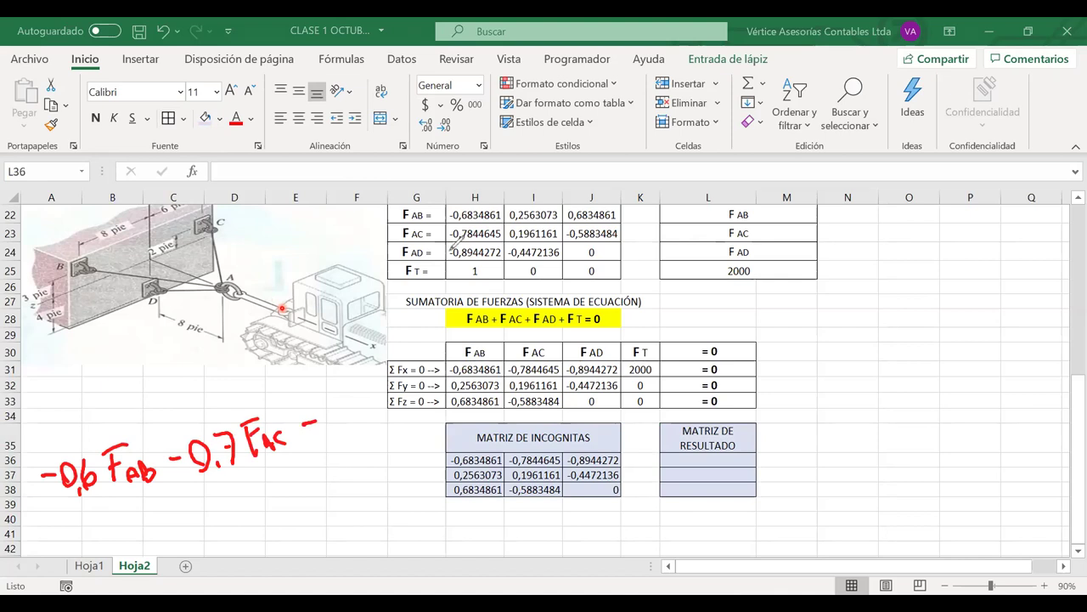
{"action": "key", "text": "Escape"}
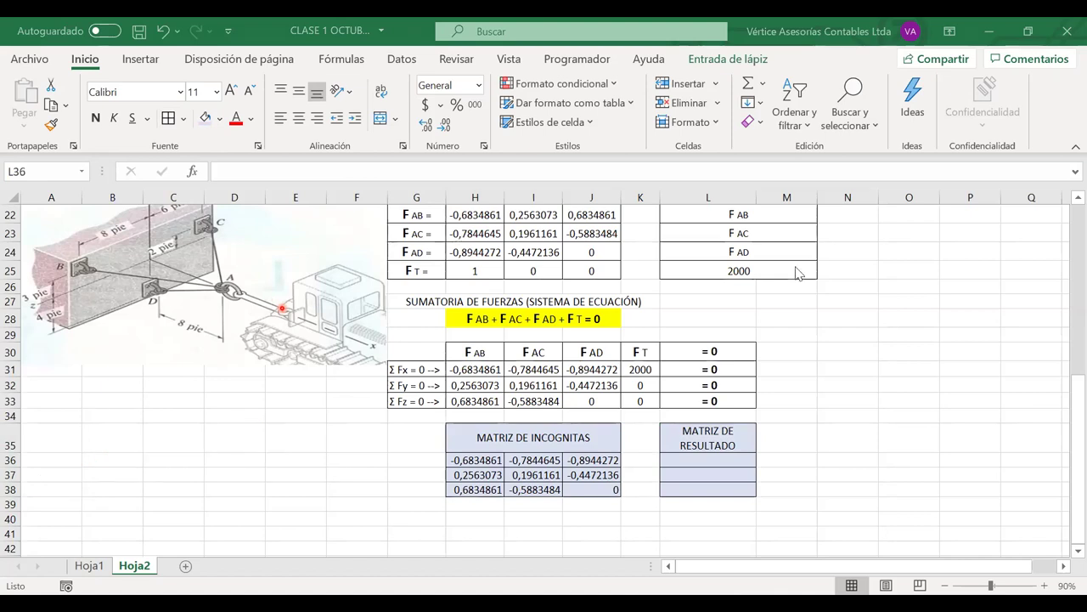
- Write the Σ Fx equation in red ink below the matrices: -0,68 F AB - 0,78 F AC - 0,89 F AD + 2000 = 0
{"action": "scroll", "coordinate": [798, 272], "scroll_direction": "down", "scroll_amount": 2}
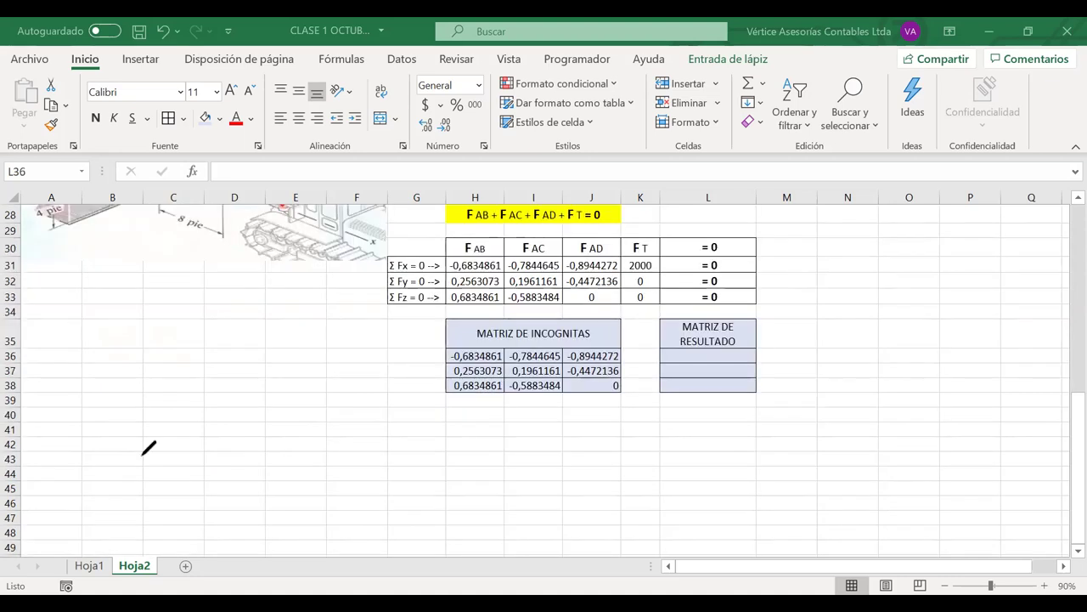
{"action": "left_click_drag", "start_coordinate": [156, 443], "coordinate": [168, 473]}
{"action": "left_click_drag", "start_coordinate": [187, 441], "coordinate": [181, 456]}
{"action": "left_click_drag", "start_coordinate": [203, 441], "coordinate": [234, 434]}
{"action": "left_click_drag", "start_coordinate": [221, 436], "coordinate": [223, 467]}
{"action": "mouse_move", "coordinate": [237, 471]}
{"action": "left_mouse_down"}
{"action": "mouse_move", "coordinate": [246, 457]}
{"action": "mouse_move", "coordinate": [252, 470]}
{"action": "left_mouse_up"}
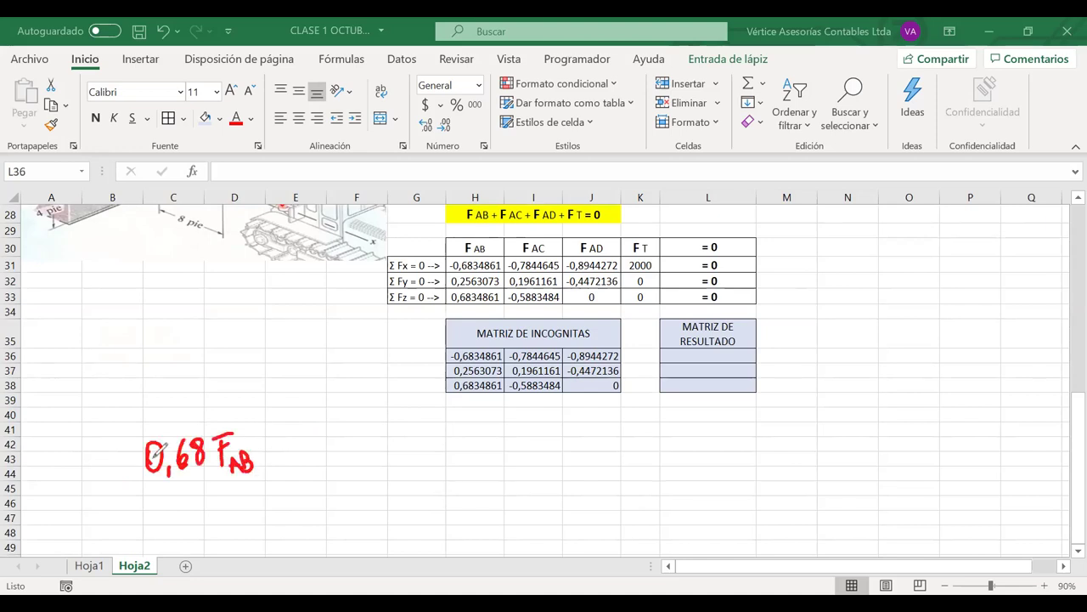
{"action": "left_click_drag", "start_coordinate": [124, 459], "coordinate": [138, 459]}
{"action": "left_click_drag", "start_coordinate": [275, 456], "coordinate": [303, 442]}
{"action": "left_click_drag", "start_coordinate": [331, 468], "coordinate": [331, 469]}
{"action": "mouse_move", "coordinate": [328, 447]}
{"action": "left_mouse_down"}
{"action": "mouse_move", "coordinate": [339, 473]}
{"action": "mouse_move", "coordinate": [357, 445]}
{"action": "mouse_move", "coordinate": [384, 469]}
{"action": "left_mouse_up"}
{"action": "left_click_drag", "start_coordinate": [405, 467], "coordinate": [464, 459]}
{"action": "mouse_move", "coordinate": [496, 435]}
{"action": "left_mouse_down"}
{"action": "mouse_move", "coordinate": [510, 464]}
{"action": "mouse_move", "coordinate": [527, 436]}
{"action": "left_mouse_up"}
{"action": "mouse_move", "coordinate": [553, 435]}
{"action": "left_mouse_down"}
{"action": "mouse_move", "coordinate": [568, 462]}
{"action": "mouse_move", "coordinate": [585, 441]}
{"action": "left_mouse_up"}
{"action": "left_click_drag", "start_coordinate": [600, 464], "coordinate": [674, 442]}
{"action": "mouse_move", "coordinate": [664, 434]}
{"action": "left_mouse_down"}
{"action": "mouse_move", "coordinate": [664, 455]}
{"action": "mouse_move", "coordinate": [722, 457]}
{"action": "left_mouse_up"}
{"action": "left_click_drag", "start_coordinate": [729, 433], "coordinate": [728, 435]}
{"action": "left_click_drag", "start_coordinate": [746, 433], "coordinate": [762, 435]}
{"action": "left_click_drag", "start_coordinate": [802, 441], "coordinate": [815, 439]}
{"action": "left_click_drag", "start_coordinate": [802, 449], "coordinate": [841, 424]}
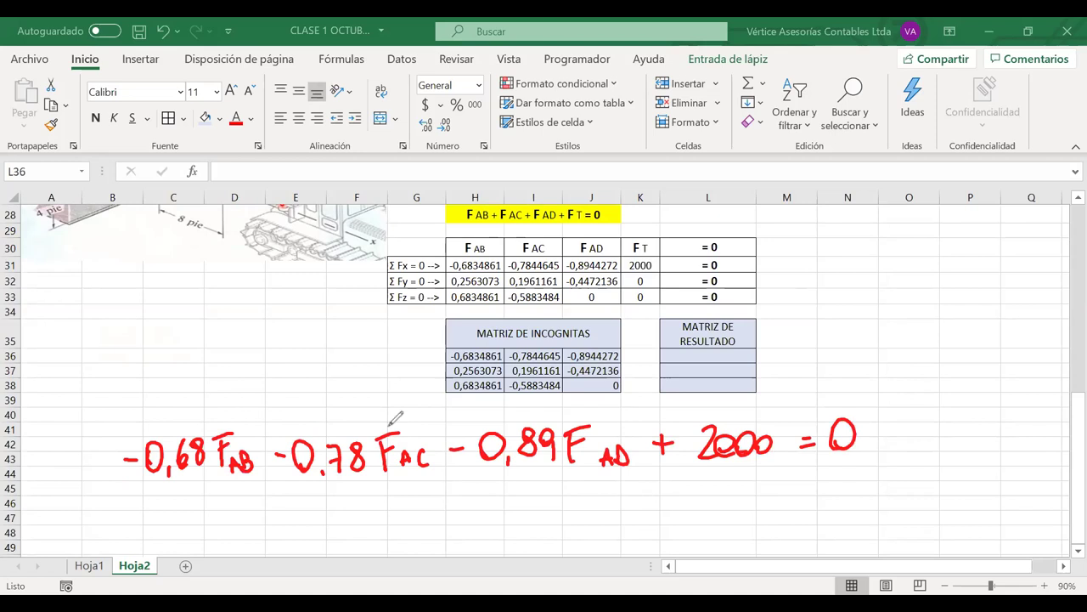
- Tick the three unknown forces in the inked equation and rewrite its ending as = -2000
{"action": "left_click_drag", "start_coordinate": [255, 393], "coordinate": [237, 411]}
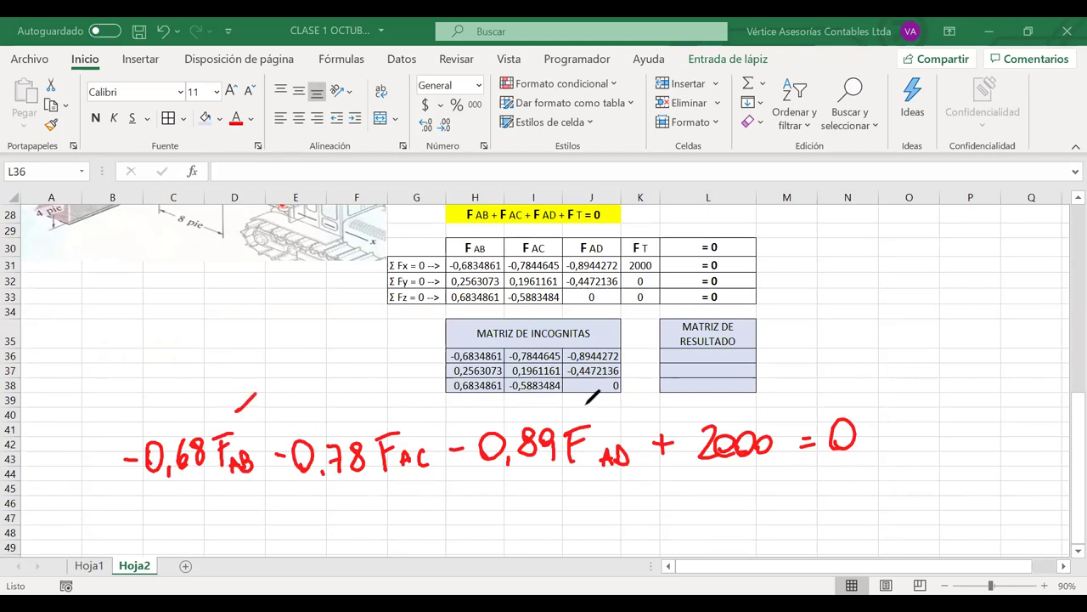
{"action": "left_click_drag", "start_coordinate": [408, 406], "coordinate": [401, 416]}
{"action": "left_click_drag", "start_coordinate": [582, 405], "coordinate": [574, 418]}
{"action": "left_click_drag", "start_coordinate": [649, 457], "coordinate": [647, 415]}
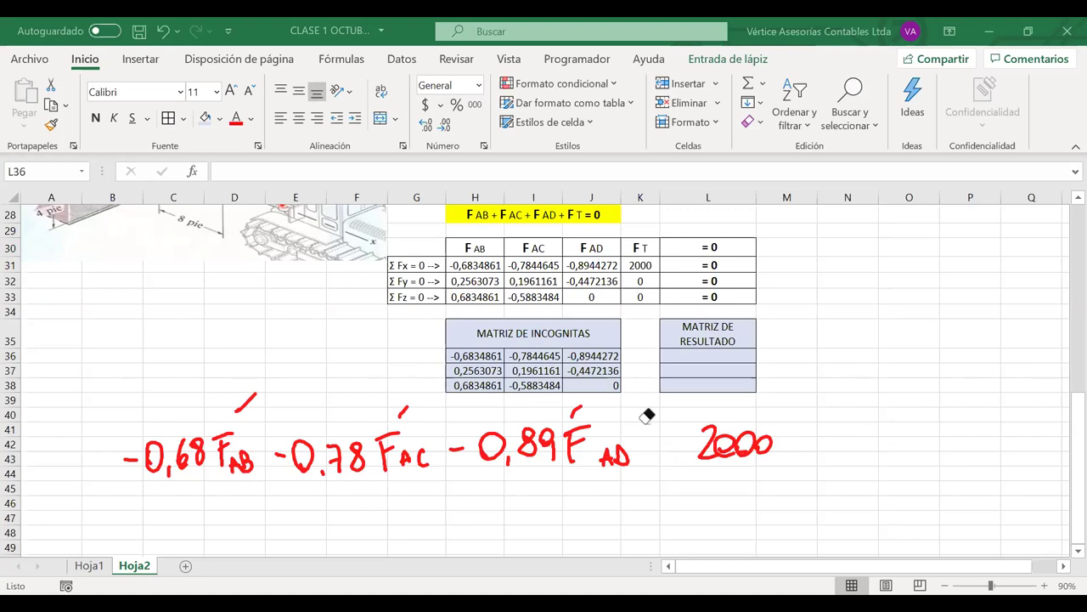
{"action": "left_click_drag", "start_coordinate": [642, 444], "coordinate": [652, 449]}
{"action": "left_click_drag", "start_coordinate": [673, 441], "coordinate": [684, 439]}
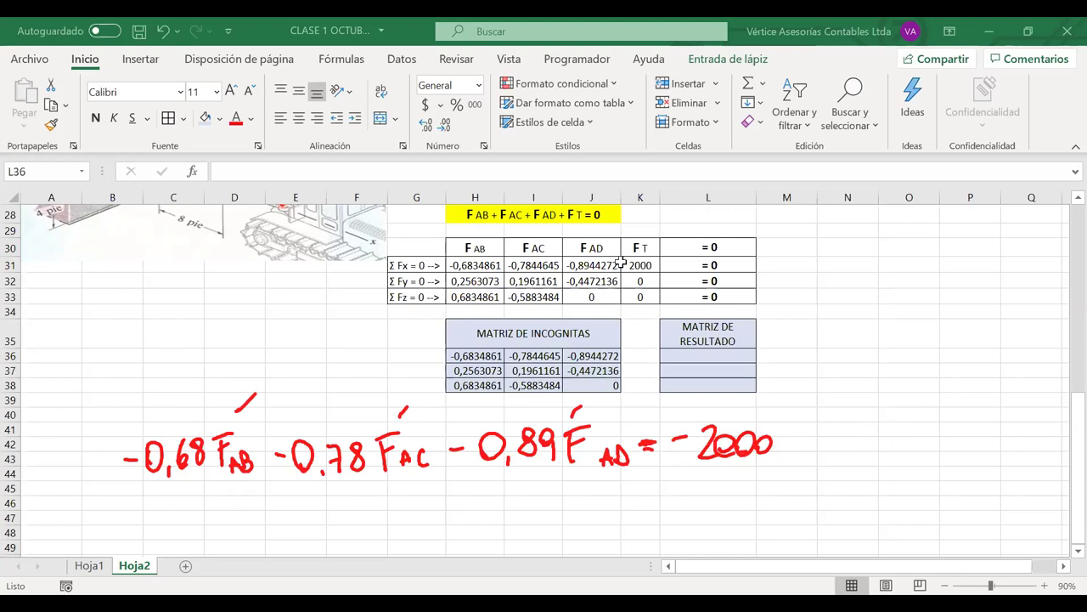
- Fill the result matrix L36:L38 with the negated F T components using =-K31, =-K32 and =-K33
{"action": "left_click_drag", "start_coordinate": [637, 266], "coordinate": [638, 298]}
{"action": "key", "text": "ctrl+c"}
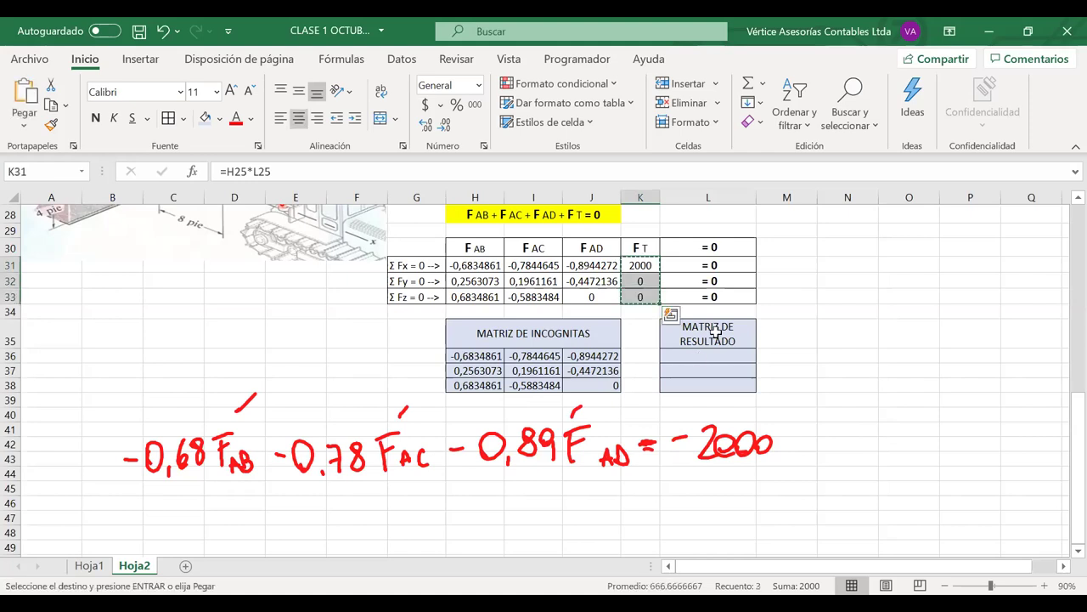
{"action": "double_click", "coordinate": [670, 357]}
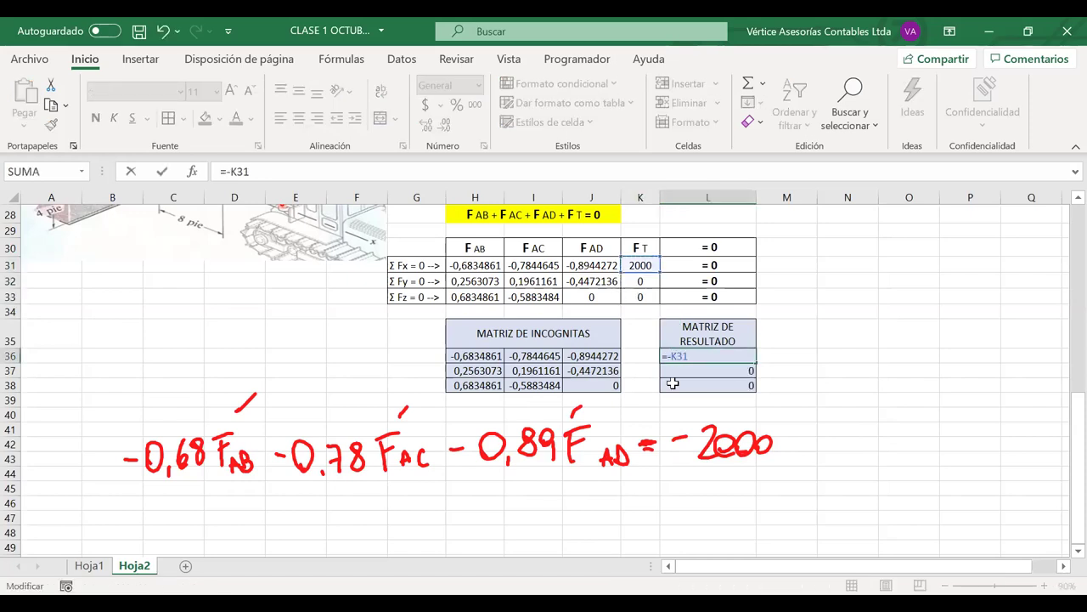
{"action": "key", "text": "Return"}
{"action": "double_click", "coordinate": [671, 371]}
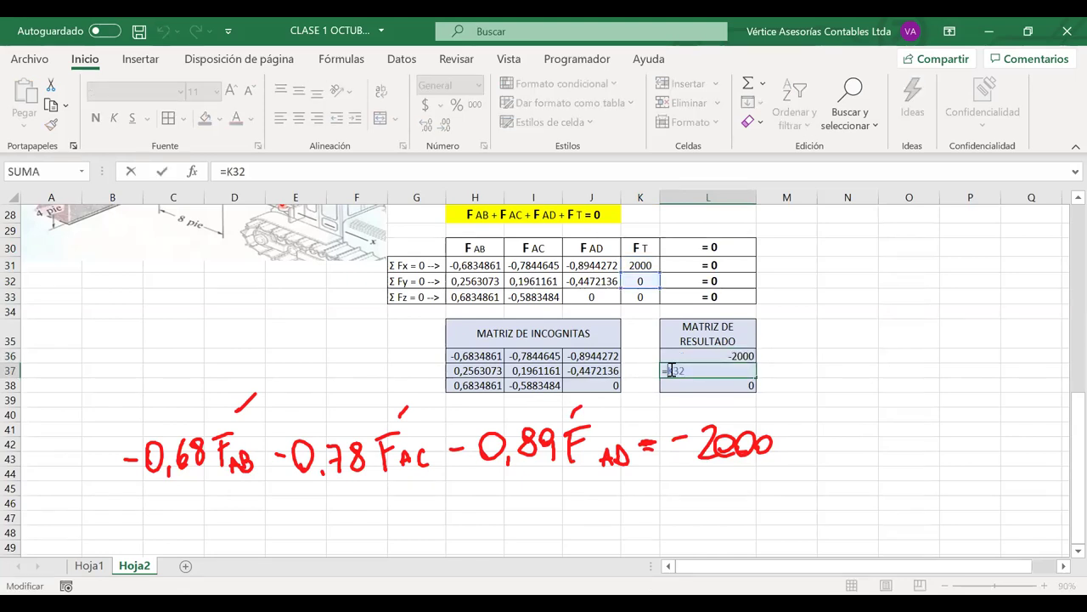
{"action": "key", "text": "Return"}
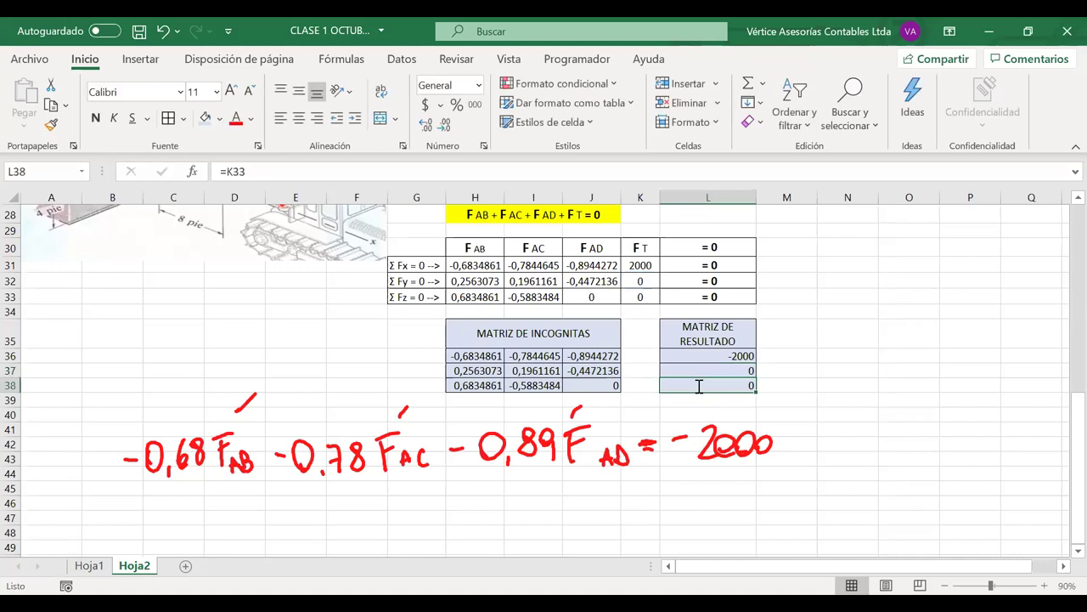
{"action": "double_click", "coordinate": [670, 385]}
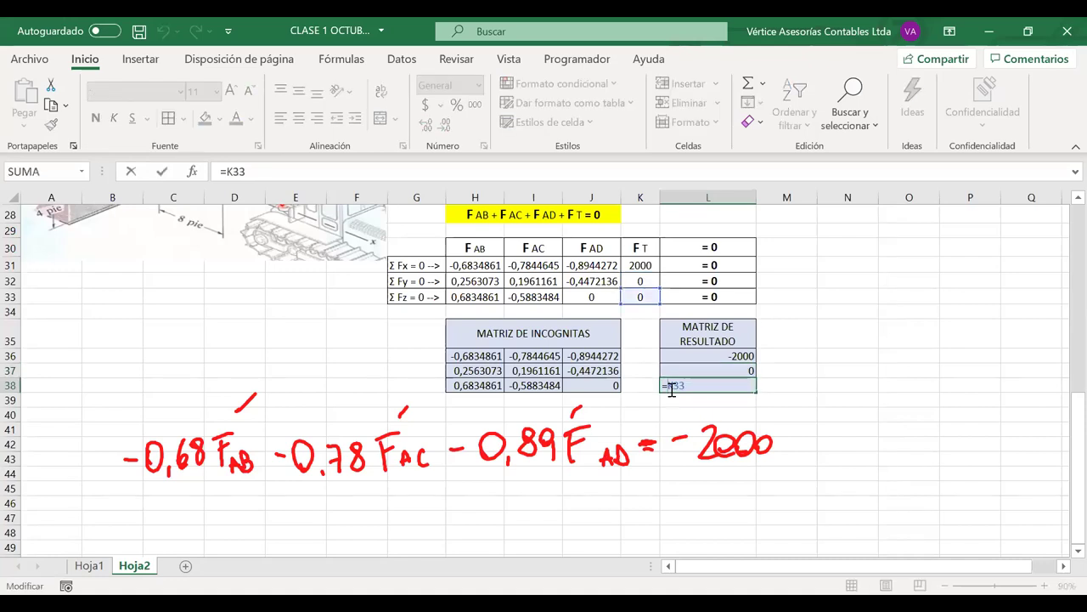
{"action": "type", "text": "-"}
{"action": "key", "text": "Return"}
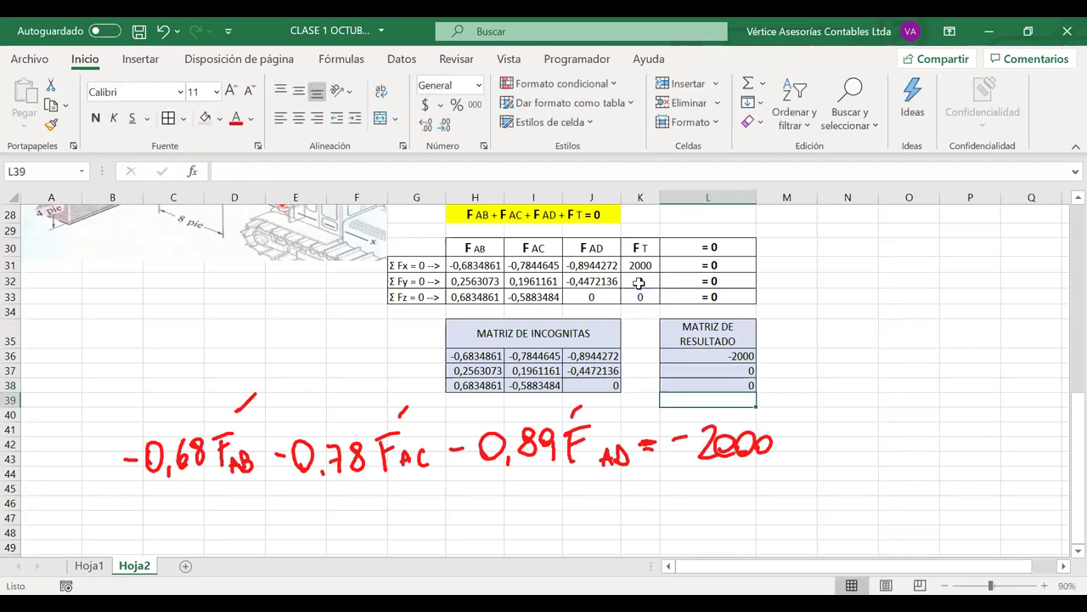
- Compare the F T components in K31:K33 with the tractor figure and the result matrix L36:L38
{"action": "left_click", "coordinate": [642, 265]}
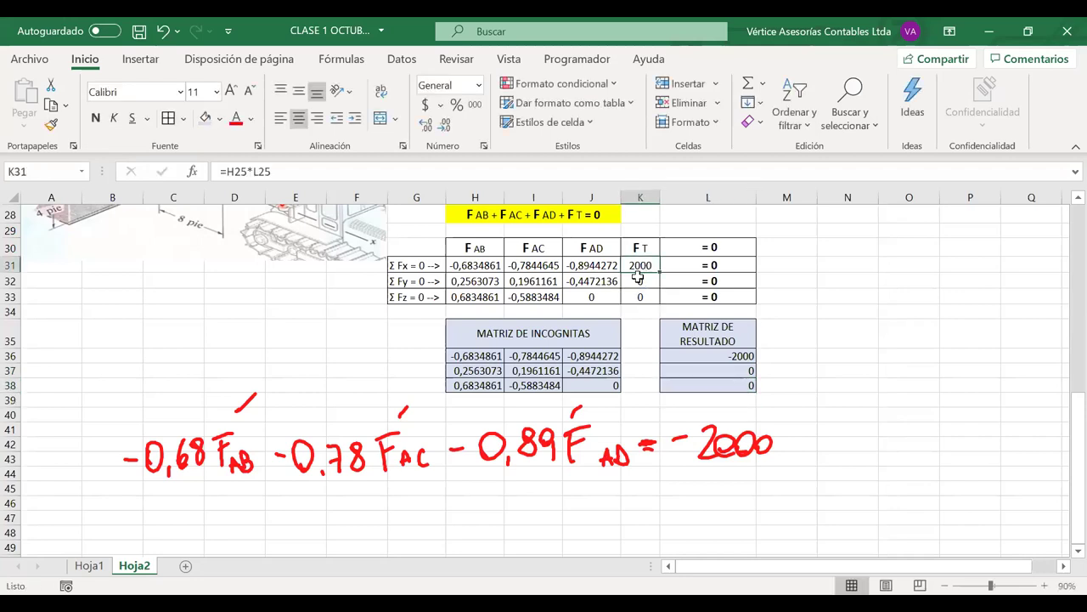
{"action": "left_click_drag", "start_coordinate": [638, 281], "coordinate": [620, 334]}
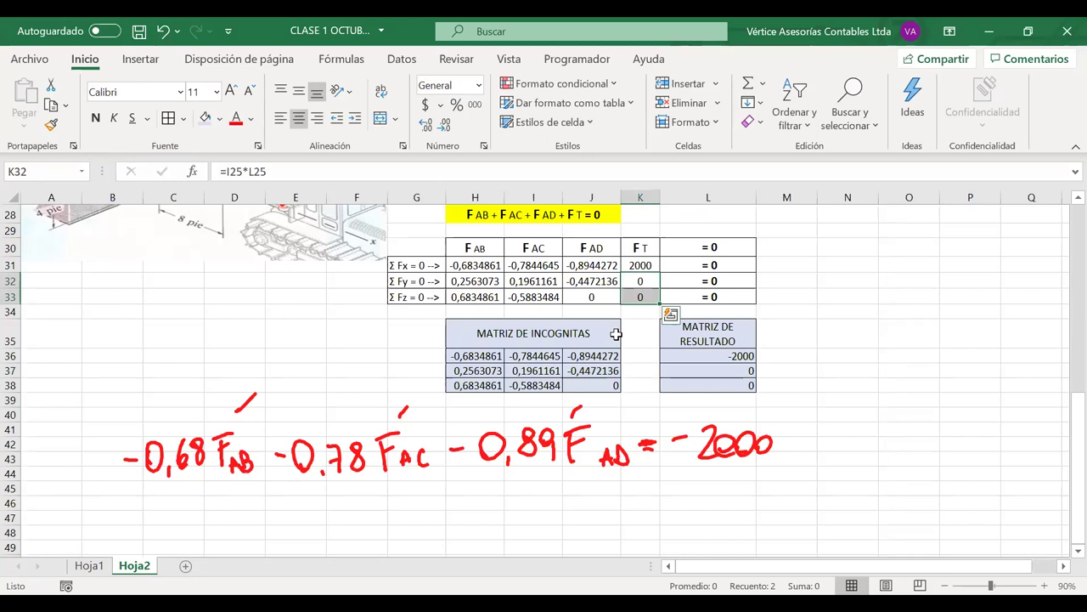
{"action": "scroll", "coordinate": [259, 276], "scroll_direction": "up", "scroll_amount": 1}
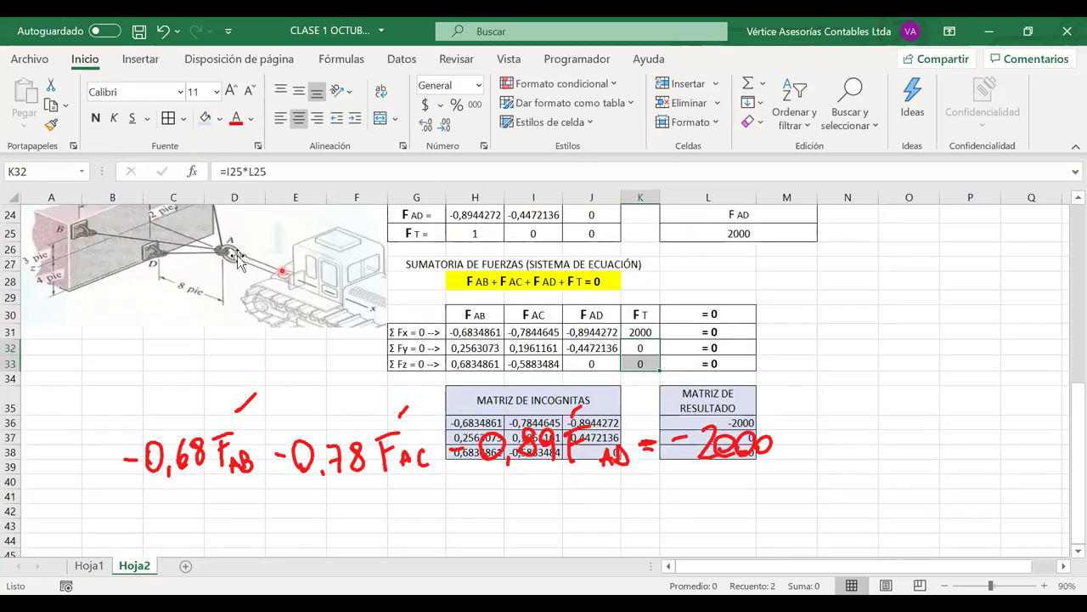
{"action": "scroll", "coordinate": [238, 327], "scroll_direction": "up", "scroll_amount": 2}
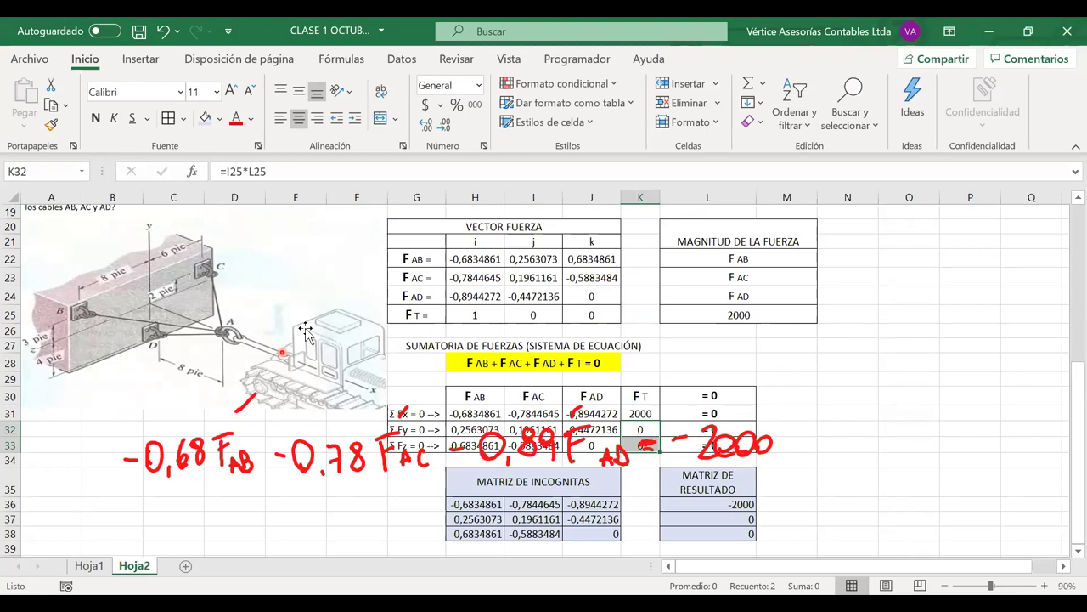
{"action": "scroll", "coordinate": [306, 331], "scroll_direction": "down", "scroll_amount": 3}
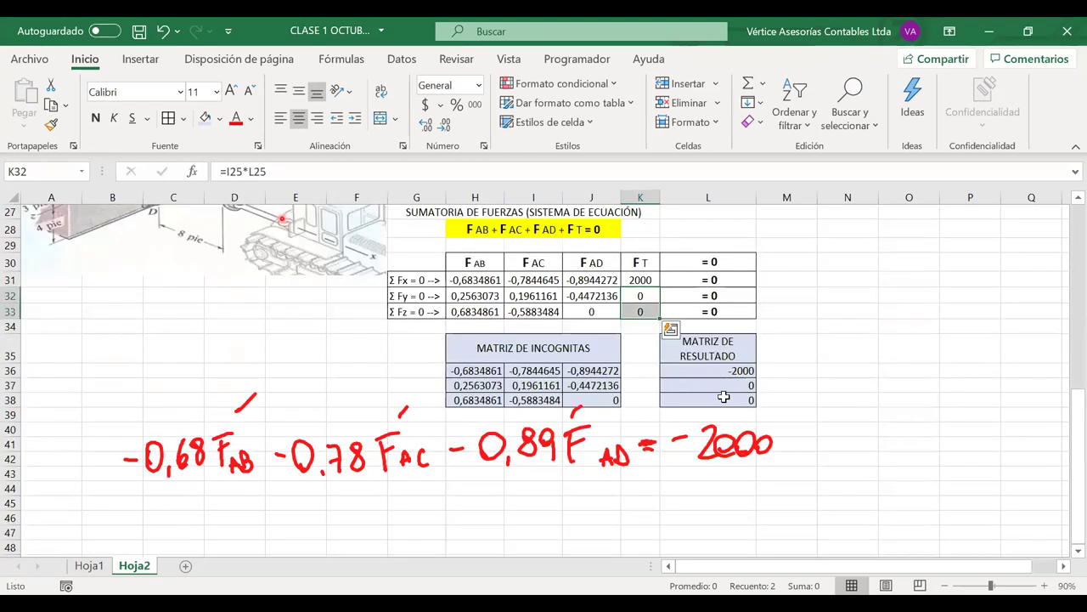
{"action": "left_click_drag", "start_coordinate": [707, 370], "coordinate": [708, 400]}
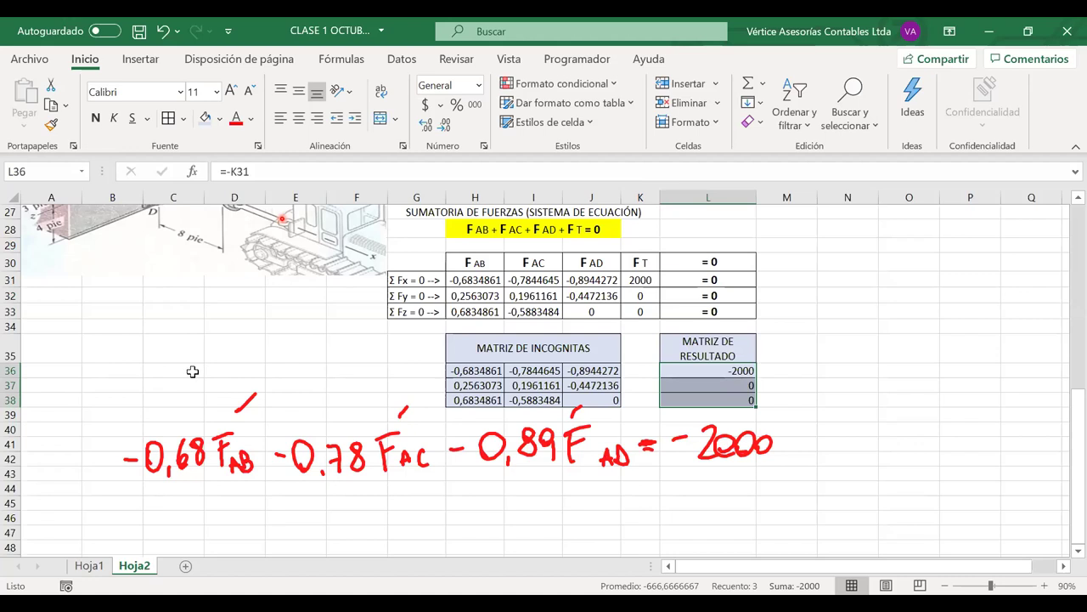
- Delete the red inked equation and move the tractor problem picture down beside the two matrices
{"action": "left_click", "coordinate": [190, 414]}
{"action": "key", "text": "Delete"}
{"action": "left_click_drag", "start_coordinate": [189, 413], "coordinate": [189, 474]}
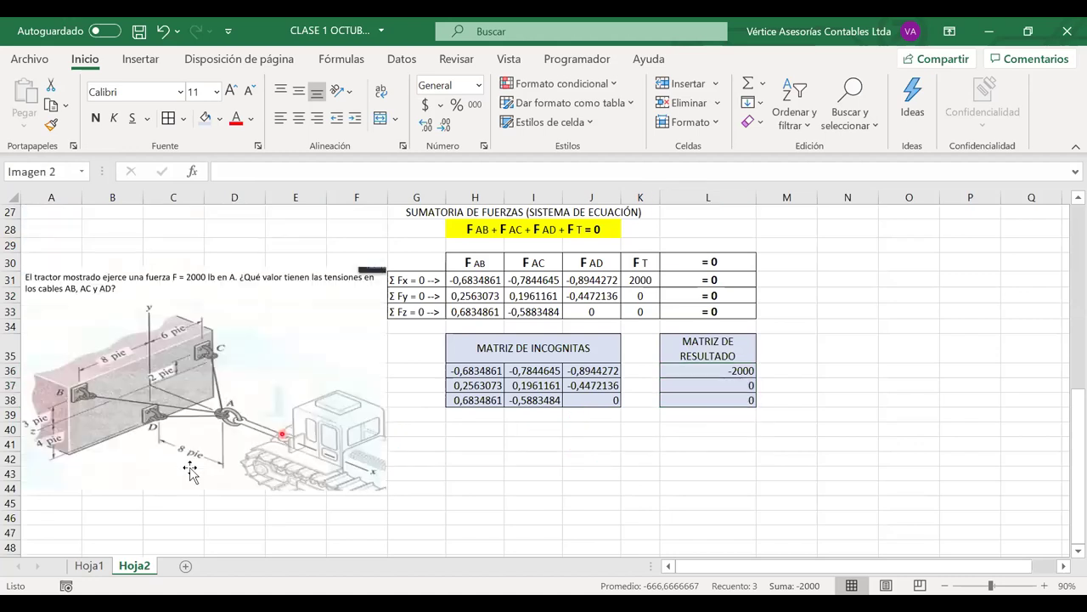
{"action": "scroll", "coordinate": [579, 520], "scroll_direction": "down", "scroll_amount": 1}
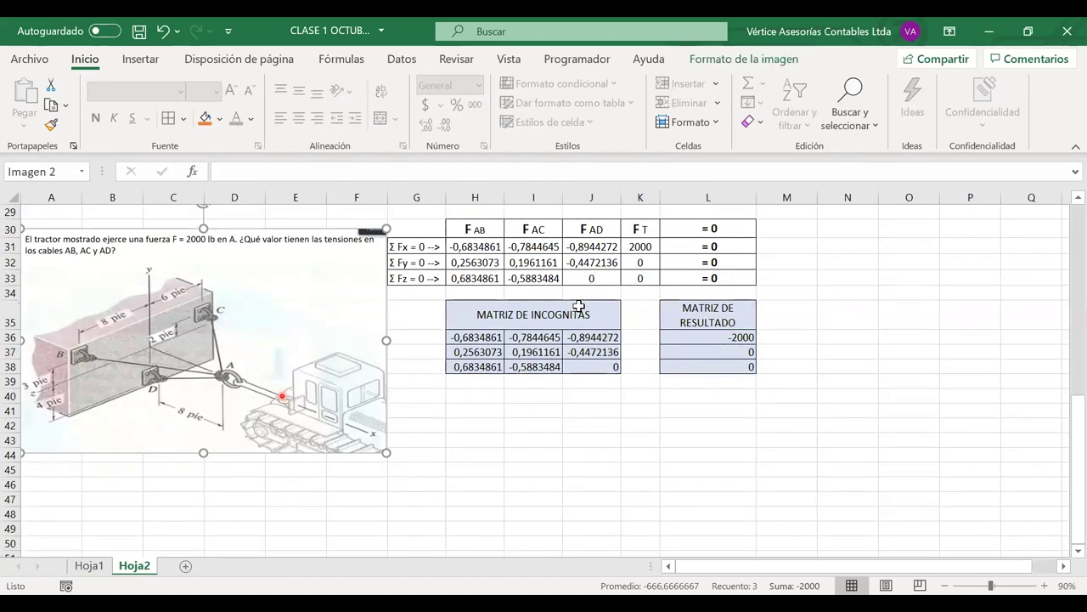
- Review the matrix of unknowns in H35:J38 and the entries of the result matrix in L36:L38
{"action": "left_click_drag", "start_coordinate": [556, 318], "coordinate": [585, 366]}
{"action": "left_click_drag", "start_coordinate": [680, 311], "coordinate": [682, 332]}
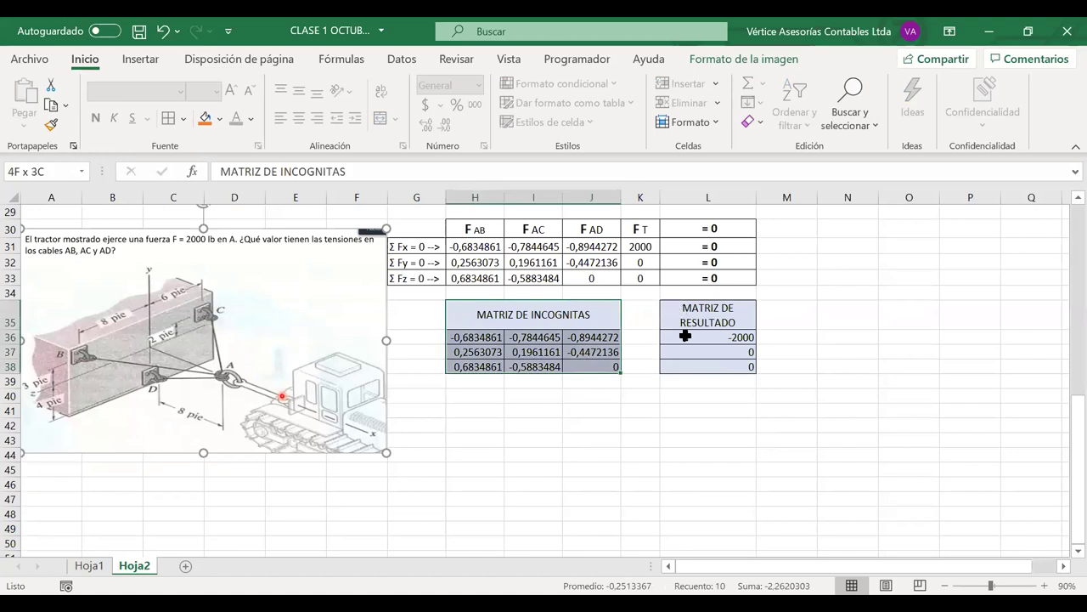
{"action": "key", "text": "Down"}
{"action": "key", "text": "Down"}
{"action": "key", "text": "Down"}
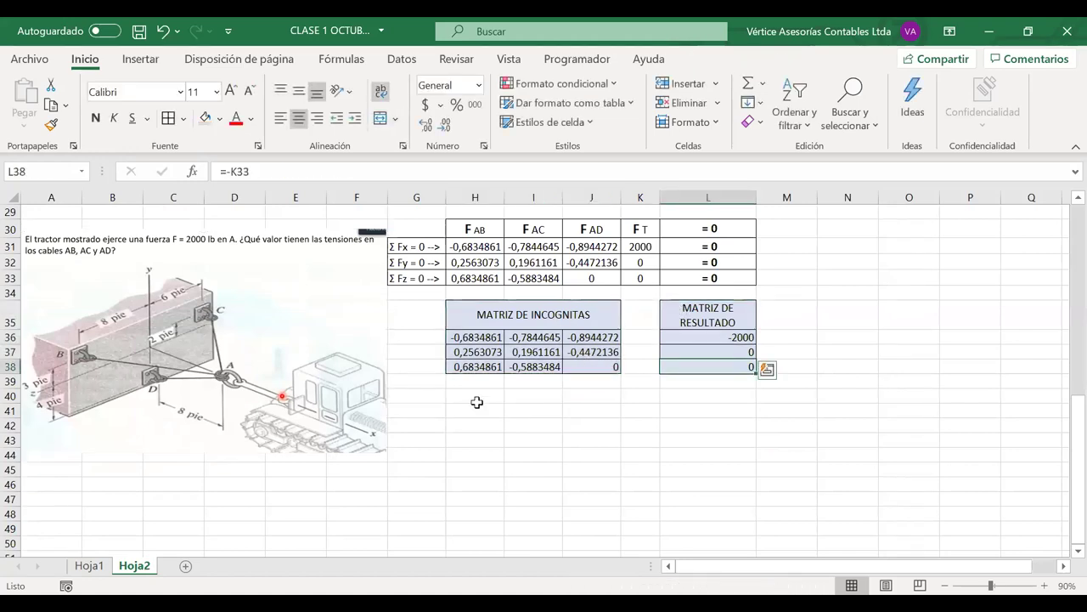
- Try inverting the matrix of unknowns with =MINVERSA(H36:J38) in cell H40
{"action": "left_click", "coordinate": [478, 396]}
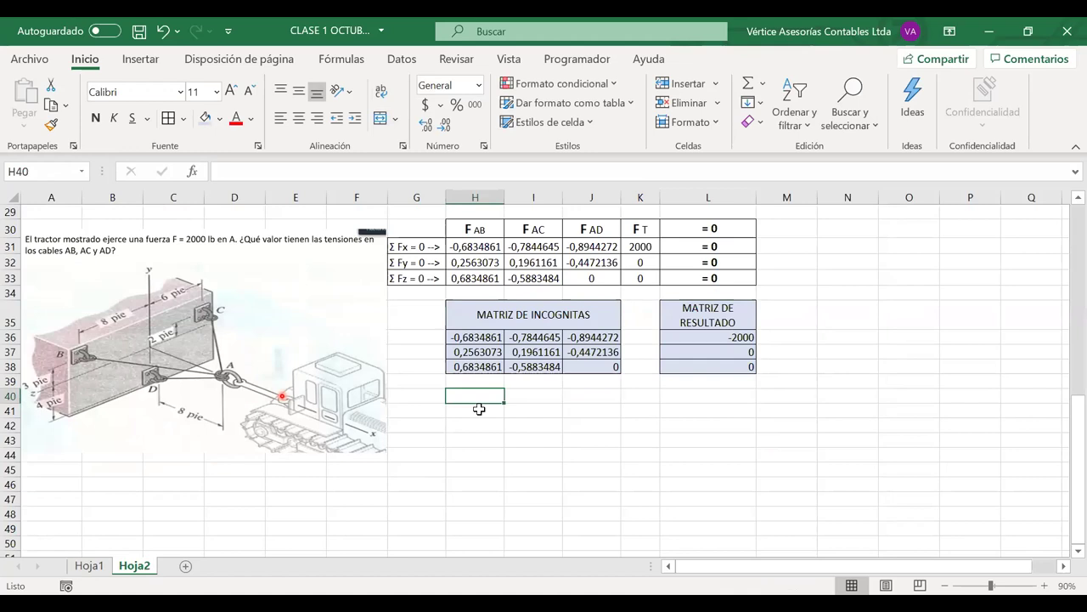
{"action": "type", "text": "="}
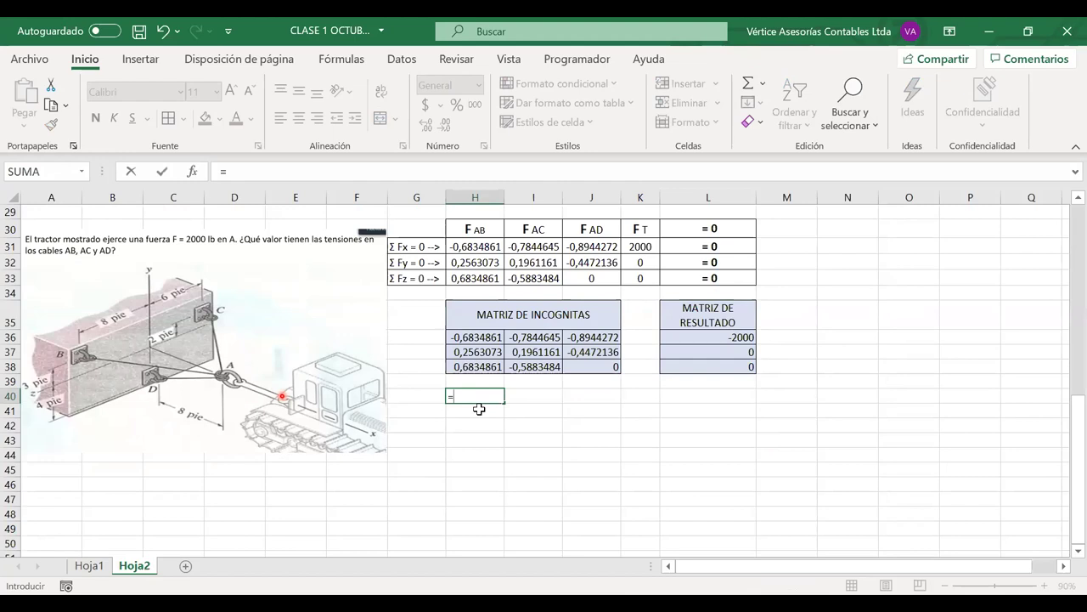
{"action": "type", "text": "MIN"}
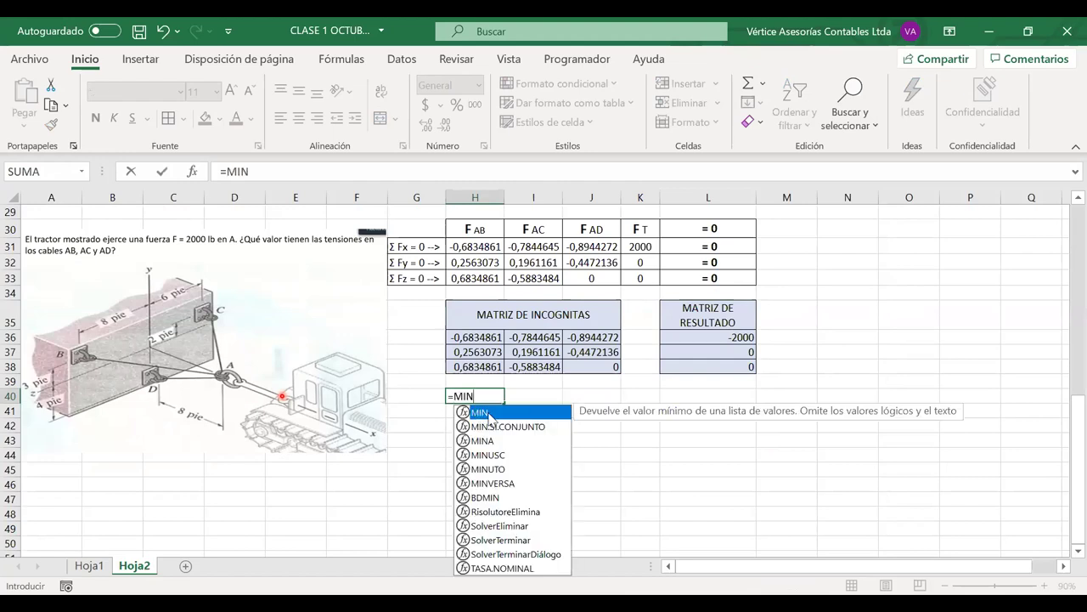
{"action": "type", "text": "VE"}
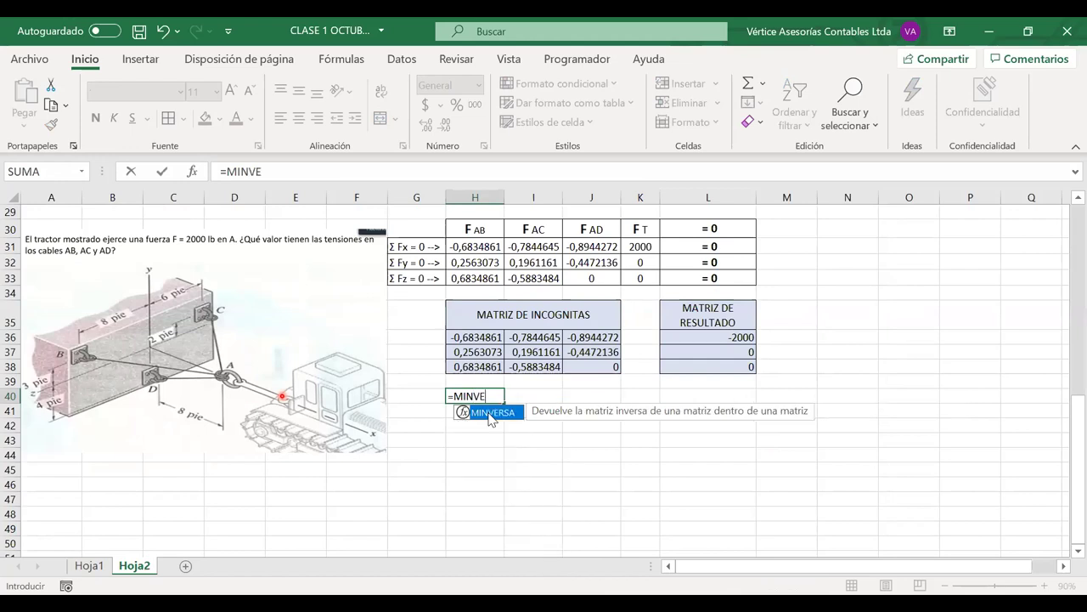
{"action": "double_click", "coordinate": [489, 415]}
{"action": "left_click", "coordinate": [473, 338]}
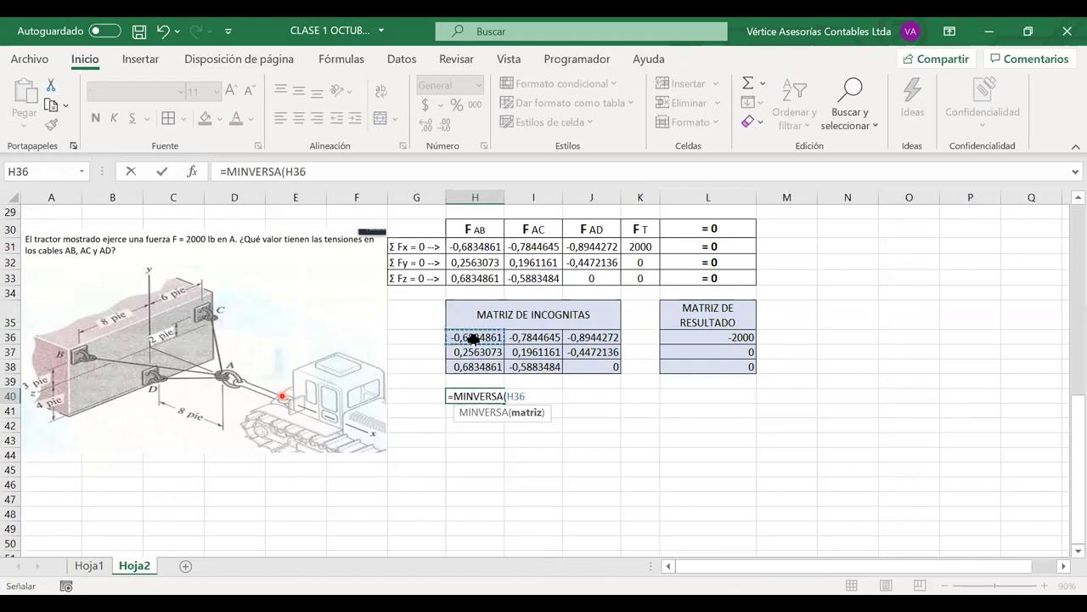
{"action": "left_click_drag", "start_coordinate": [473, 338], "coordinate": [584, 366]}
{"action": "type", "text": ")"}
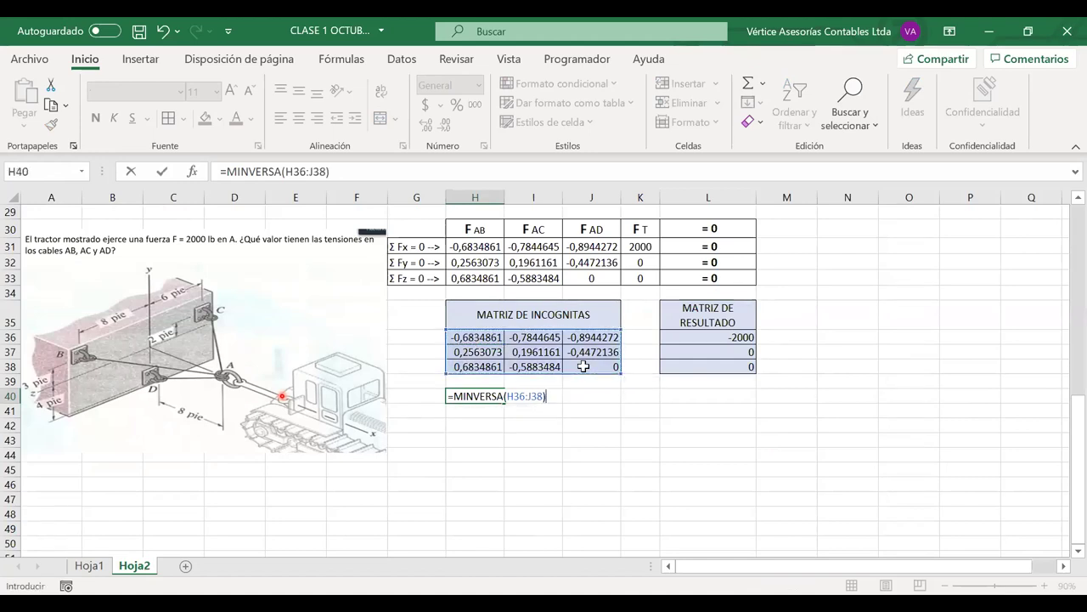
{"action": "key", "text": "Return"}
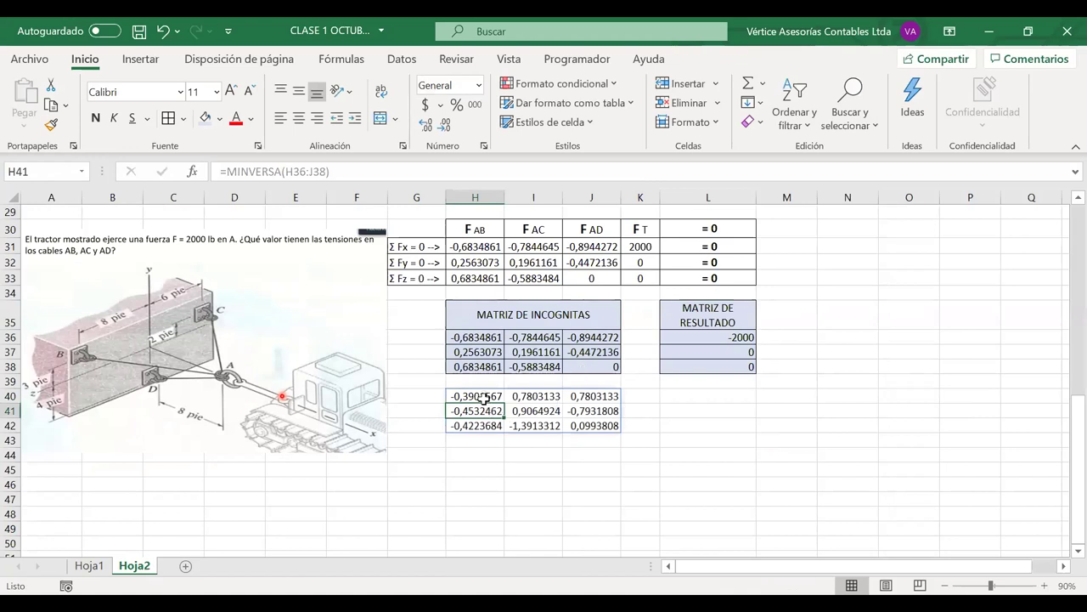
{"action": "key", "text": "ctrl+z"}
- Merge and centre cells H40:J40 and enter the heading MATRIZ INVERSA
{"action": "left_click_drag", "start_coordinate": [483, 398], "coordinate": [596, 396]}
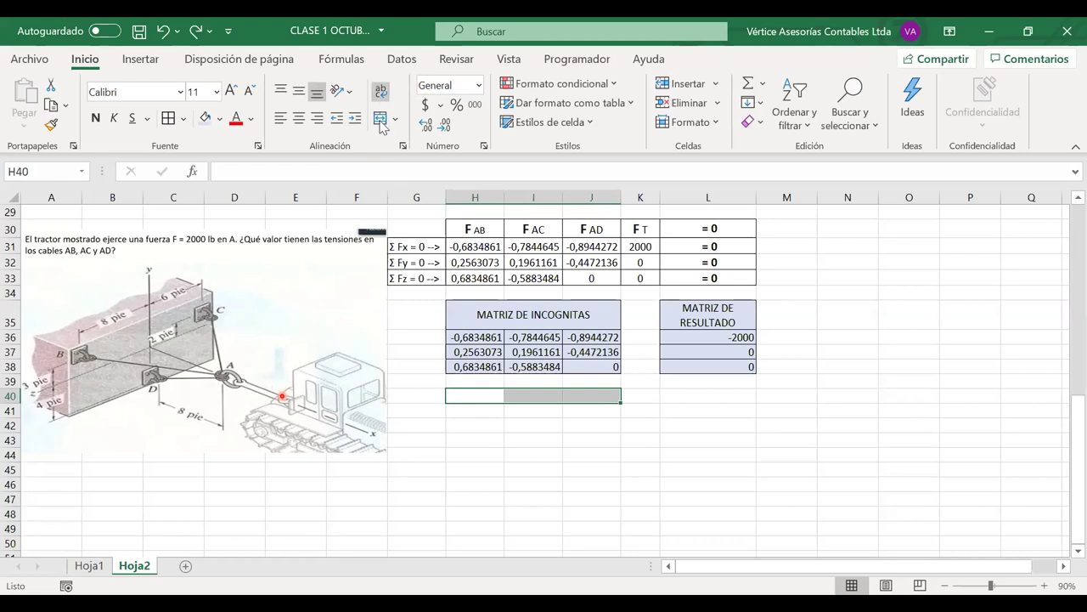
{"action": "left_click", "coordinate": [379, 119]}
{"action": "type", "text": "MATRI"}
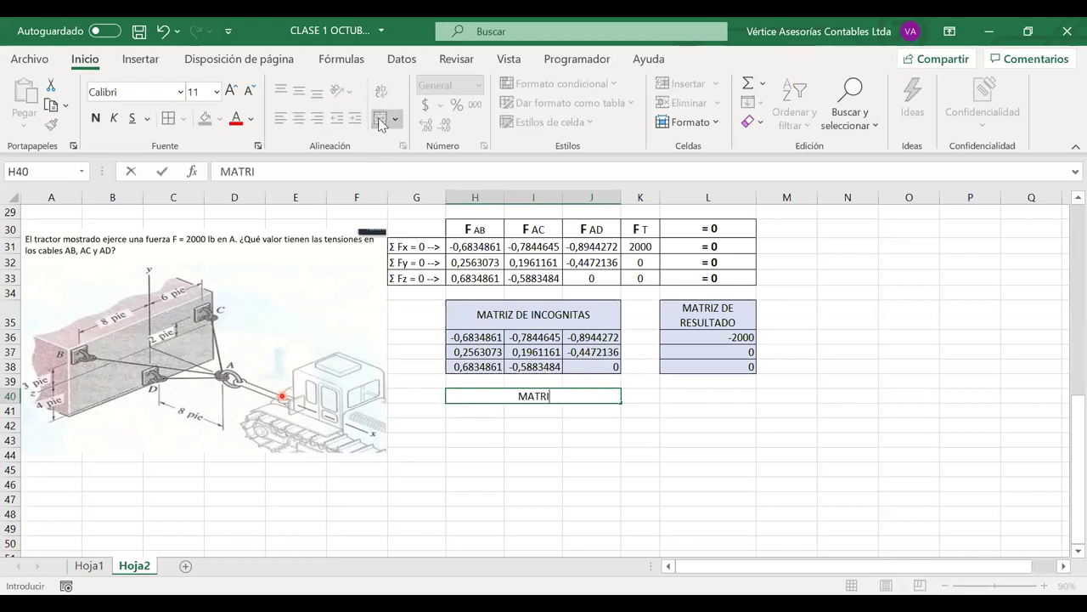
{"action": "type", "text": "Z INVERSA"}
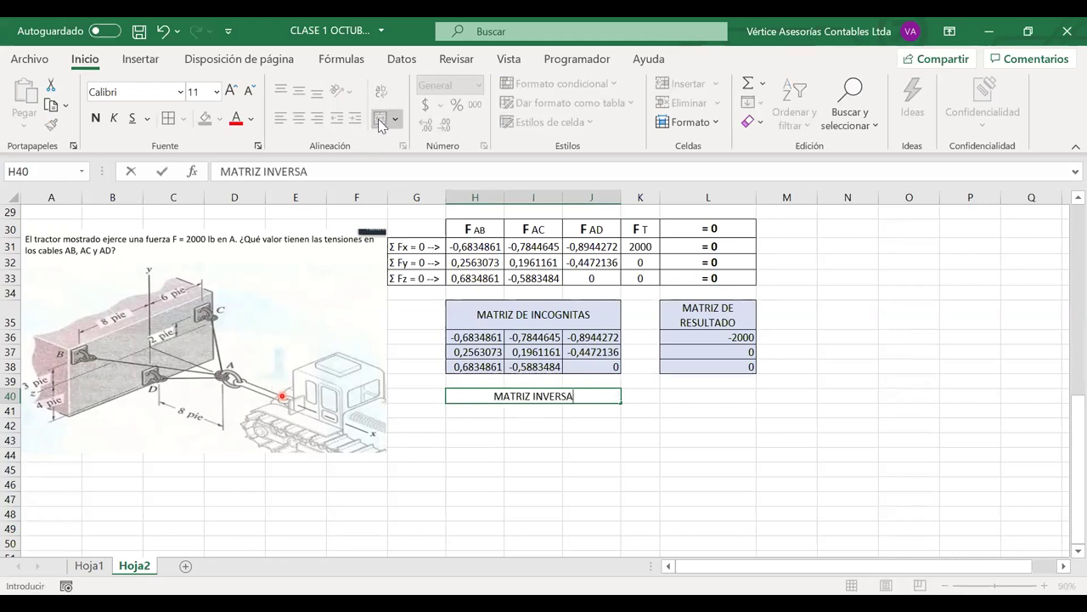
- Compute the inverse of the matrix of unknowns under its heading by entering =MINVERSA(H36:J38) in cell H41
{"action": "left_click", "coordinate": [463, 408]}
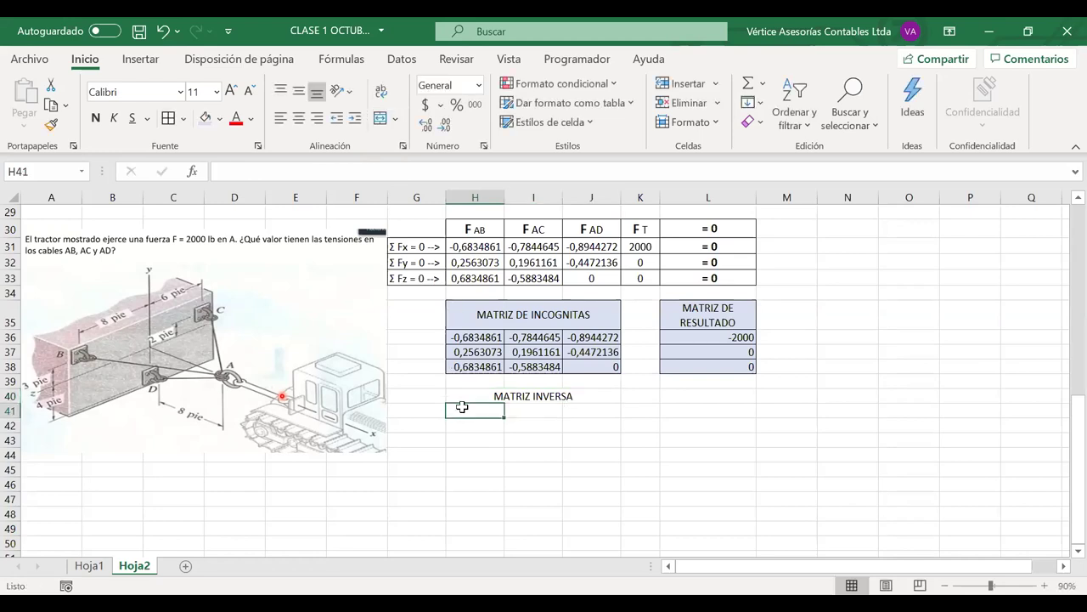
{"action": "type", "text": "="}
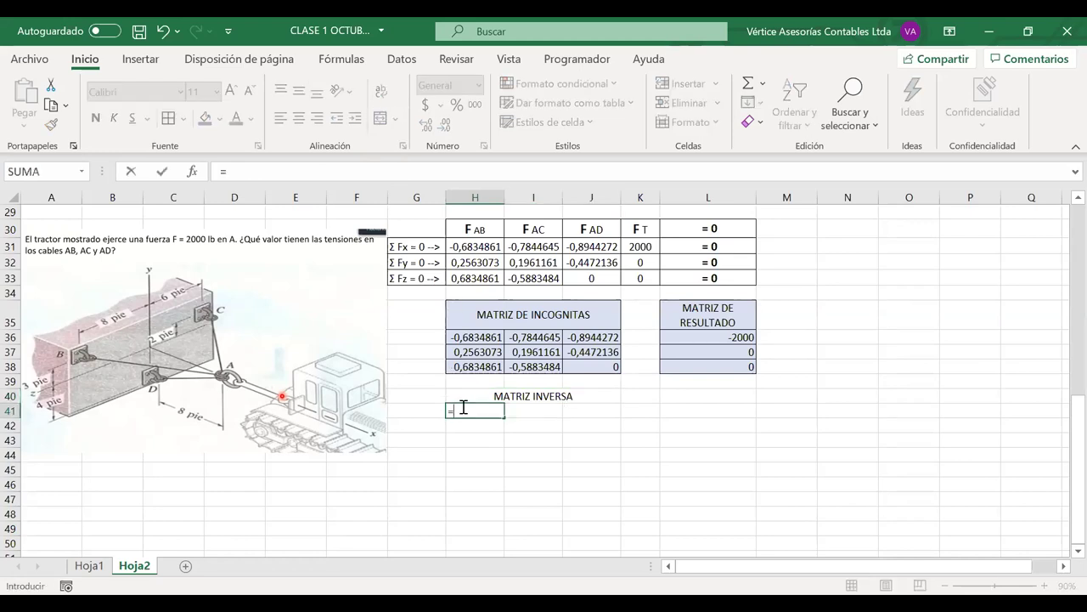
{"action": "type", "text": "M"}
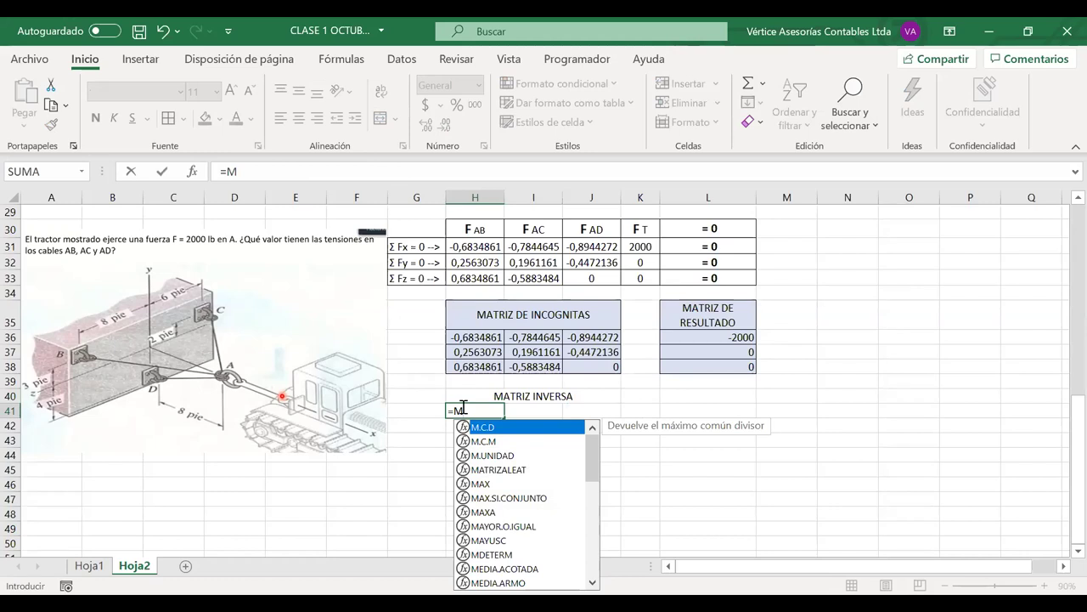
{"action": "type", "text": "INVER"}
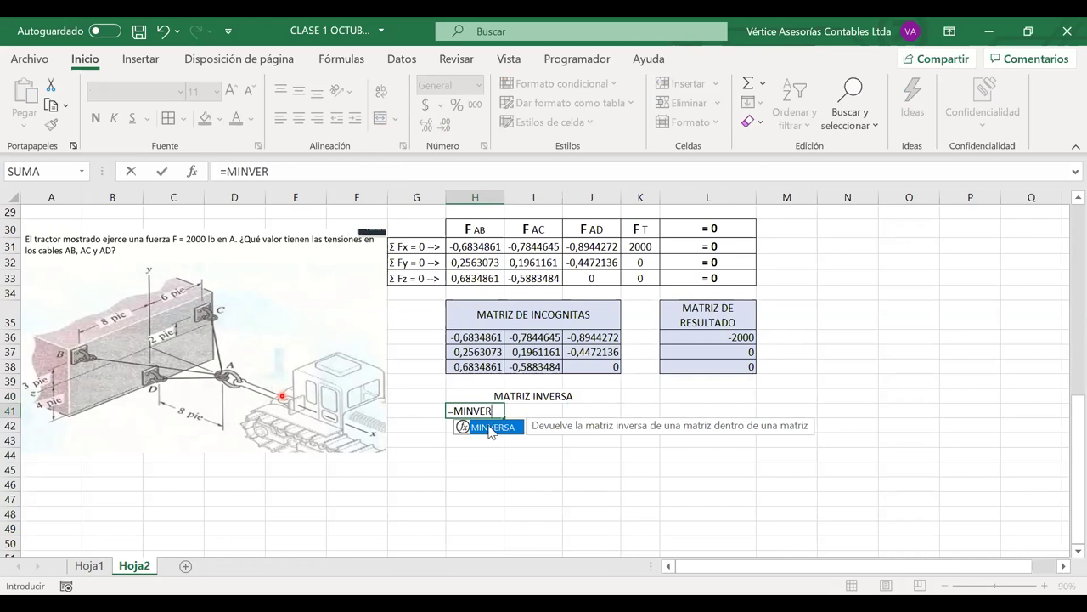
{"action": "key", "text": "Tab"}
{"action": "left_click", "coordinate": [467, 338]}
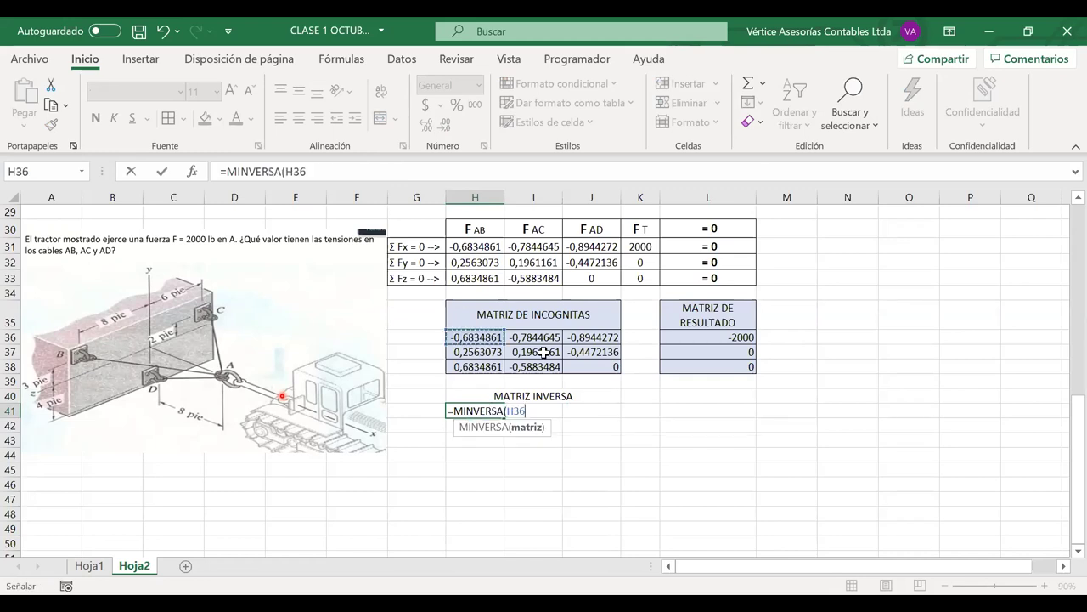
{"action": "left_click_drag", "start_coordinate": [601, 370], "coordinate": [601, 370]}
{"action": "key", "text": "Return"}
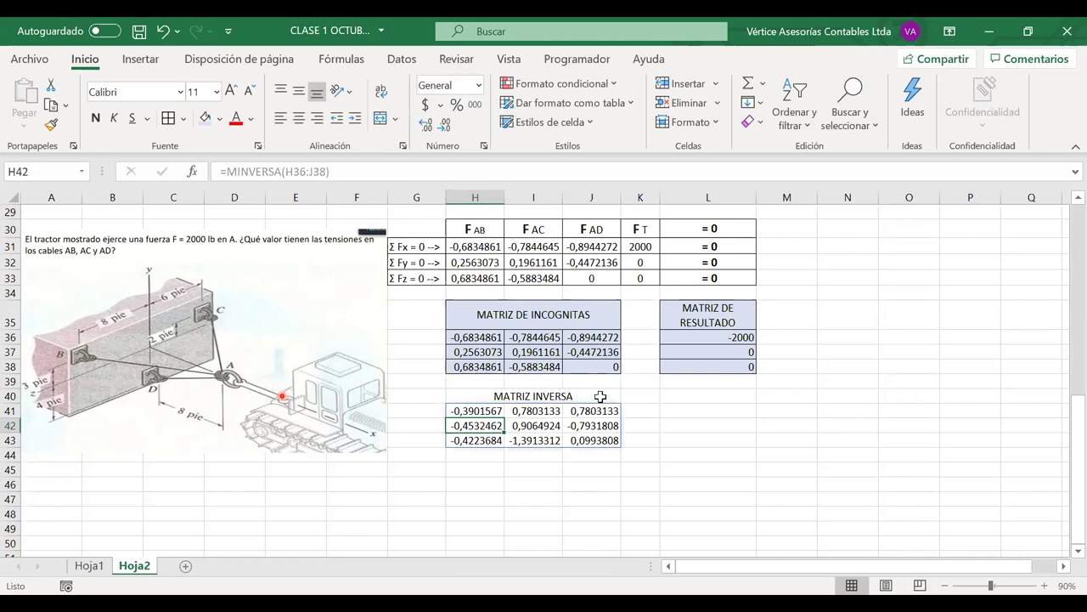
- Apply all borders to the inverse matrix H41:J43 and select cell H45 below it
{"action": "left_click_drag", "start_coordinate": [491, 411], "coordinate": [593, 439]}
{"action": "left_click", "coordinate": [681, 429]}
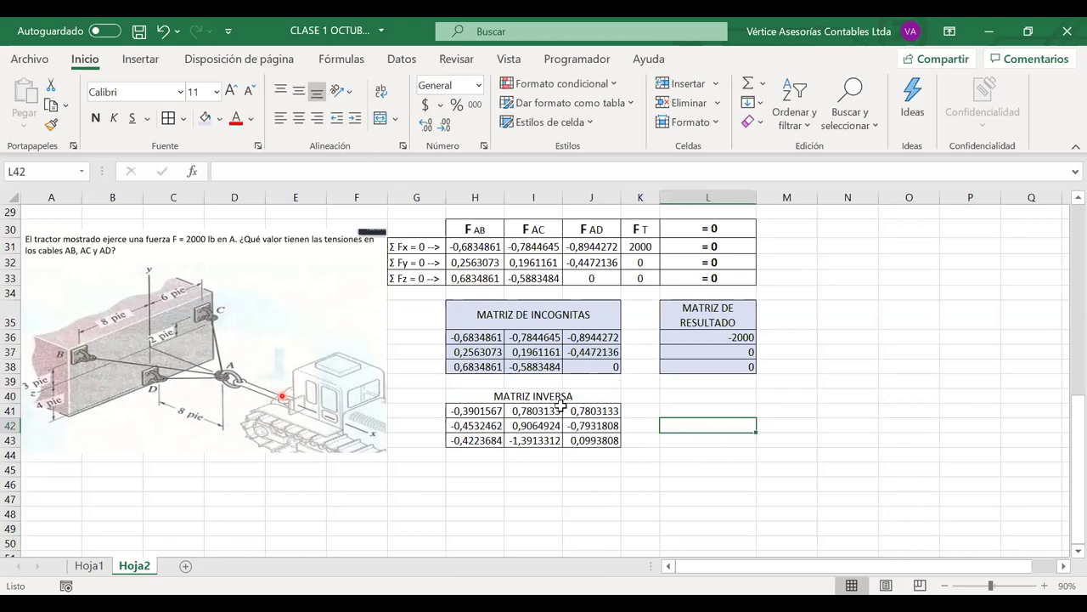
{"action": "key", "text": "Up"}
{"action": "left_click_drag", "start_coordinate": [712, 342], "coordinate": [711, 366]}
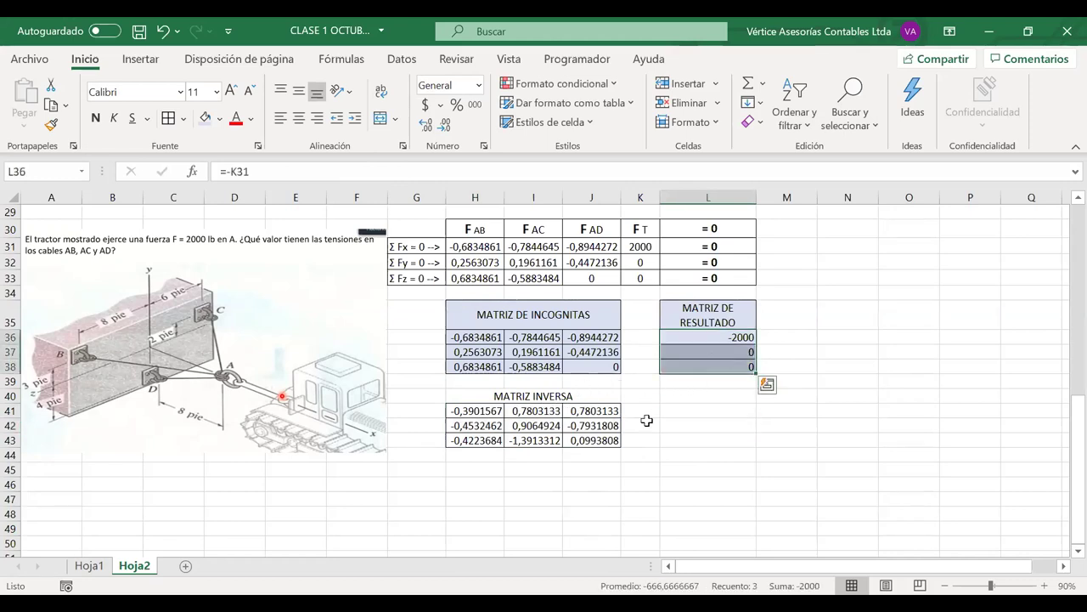
{"action": "left_click", "coordinate": [476, 473]}
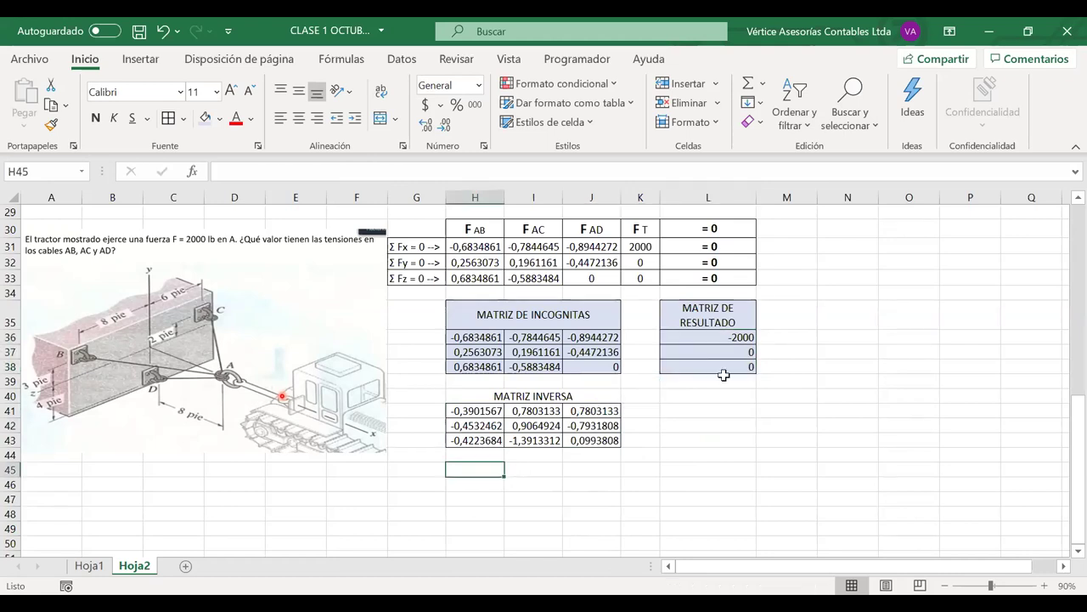
- Copy the result matrix with its heading from L35:L38 and paste it as linked cells starting at L40
{"action": "left_click_drag", "start_coordinate": [727, 360], "coordinate": [704, 323]}
{"action": "key", "text": "ctrl+c"}
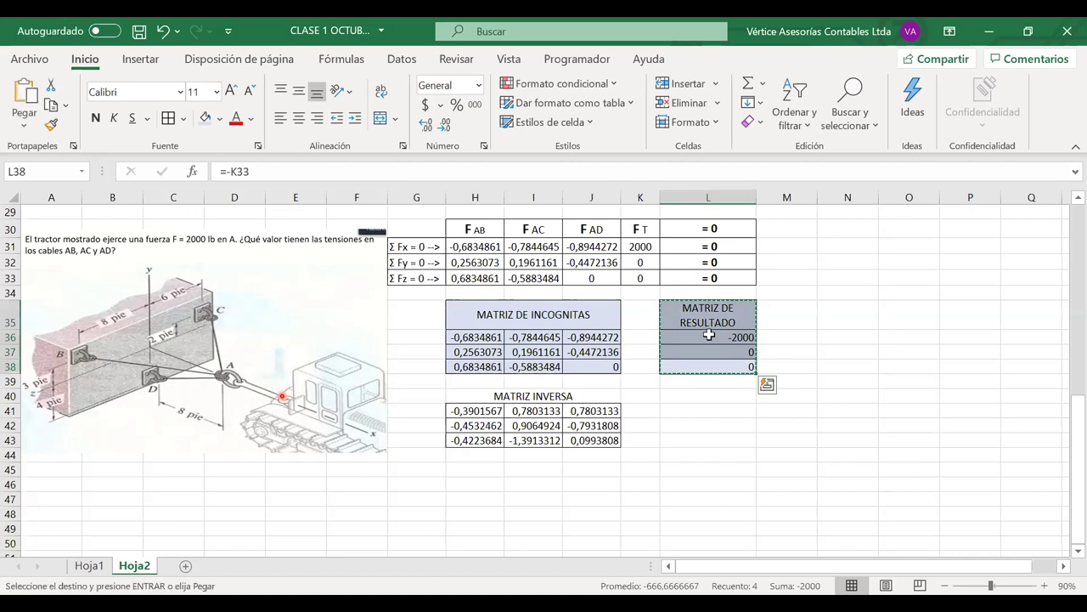
{"action": "right_click", "coordinate": [692, 394]}
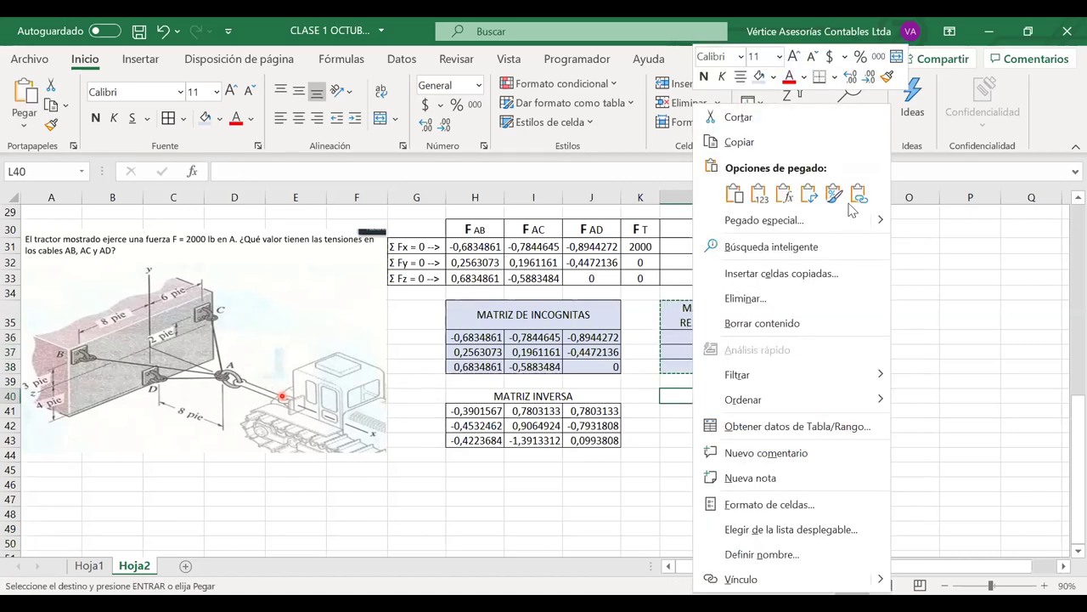
{"action": "left_click", "coordinate": [856, 195]}
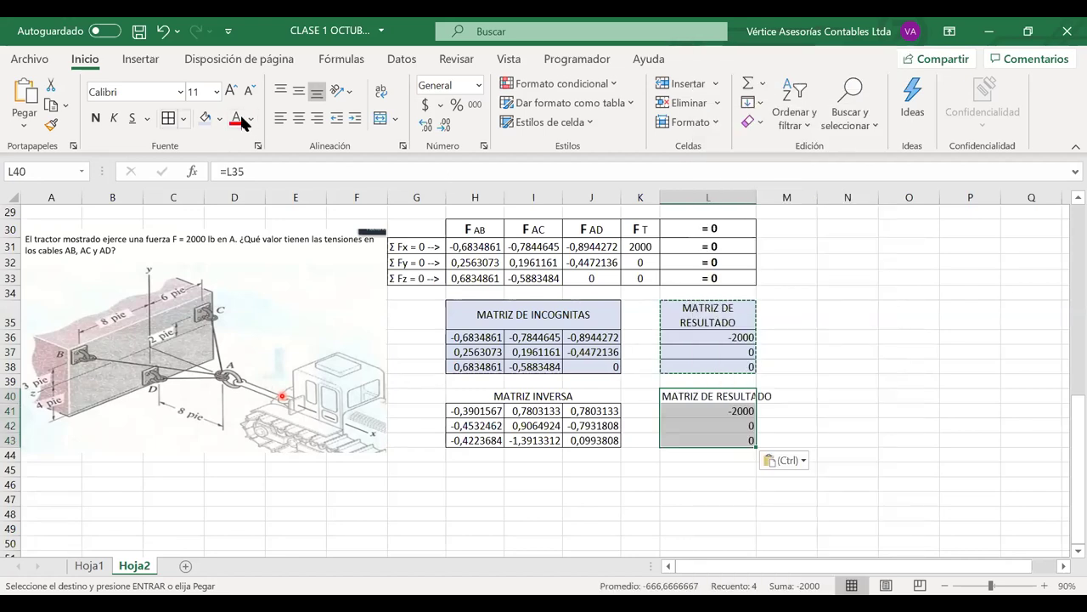
- Centre the linked result matrix in L40:L43 and wrap its text
{"action": "left_click", "coordinate": [299, 118]}
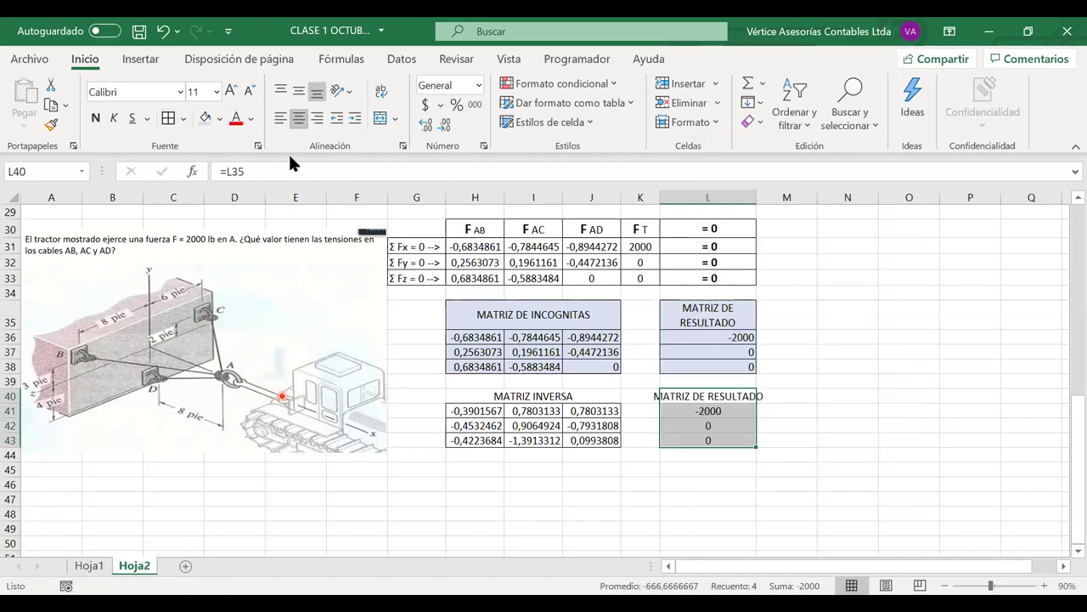
{"action": "left_click", "coordinate": [381, 95]}
{"action": "left_click", "coordinate": [551, 482]}
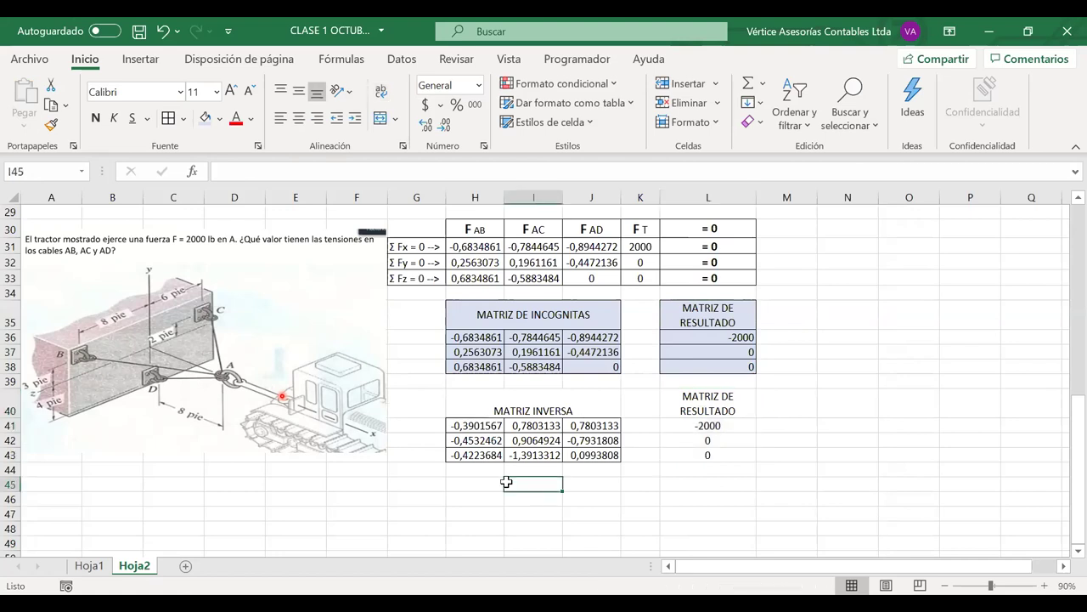
- Label cells H46:H48 as F AB, F AC and F AD by linking them to H30, I30 and J30
{"action": "scroll", "coordinate": [484, 461], "scroll_direction": "down", "scroll_amount": 1}
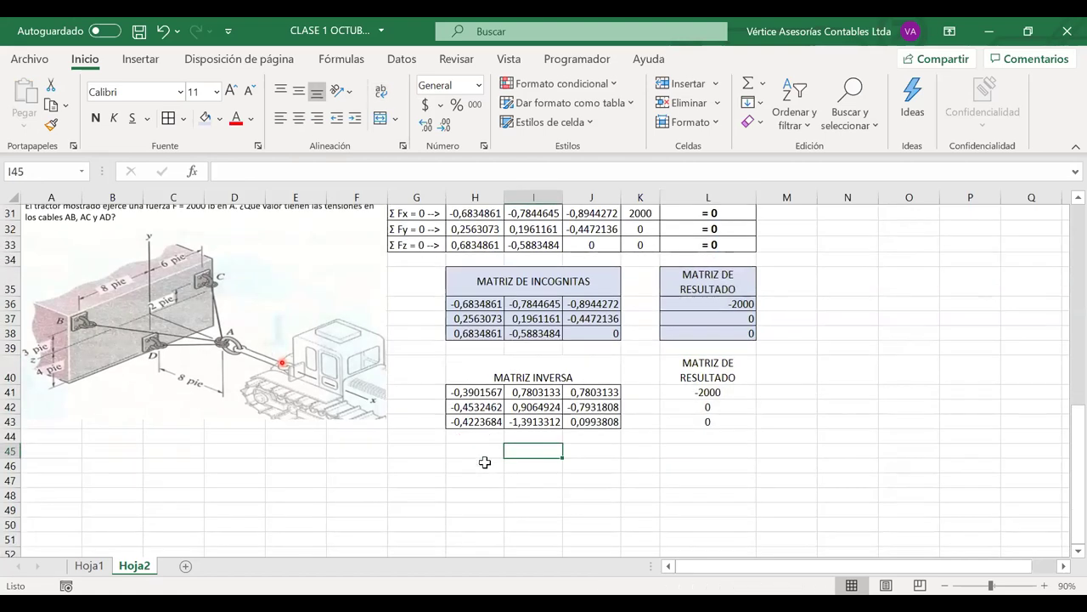
{"action": "scroll", "coordinate": [485, 482], "scroll_direction": "up", "scroll_amount": 1}
{"action": "left_click", "coordinate": [481, 497]}
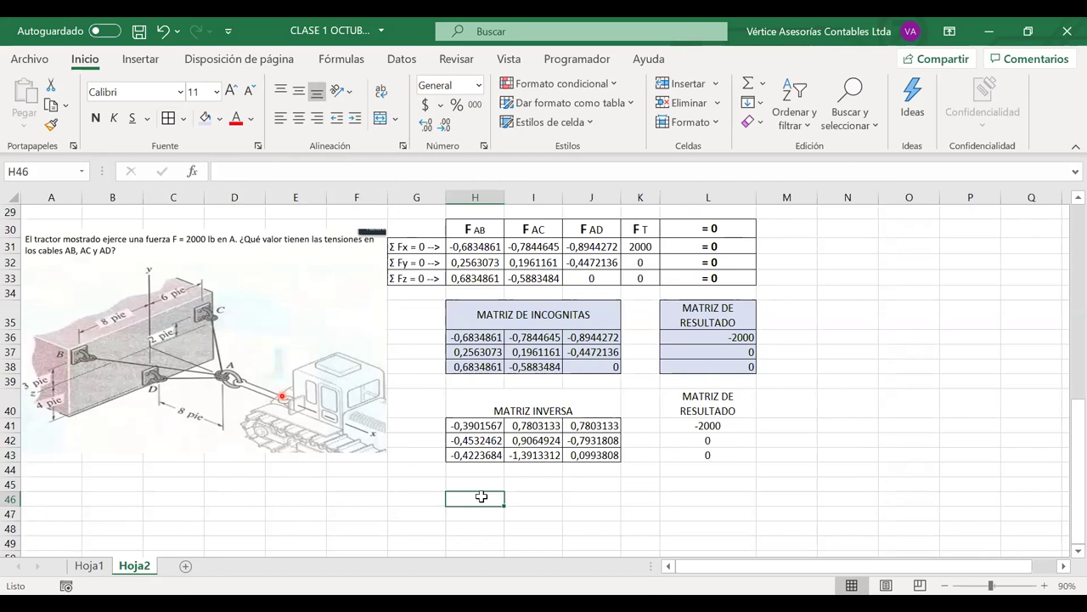
{"action": "type", "text": "="}
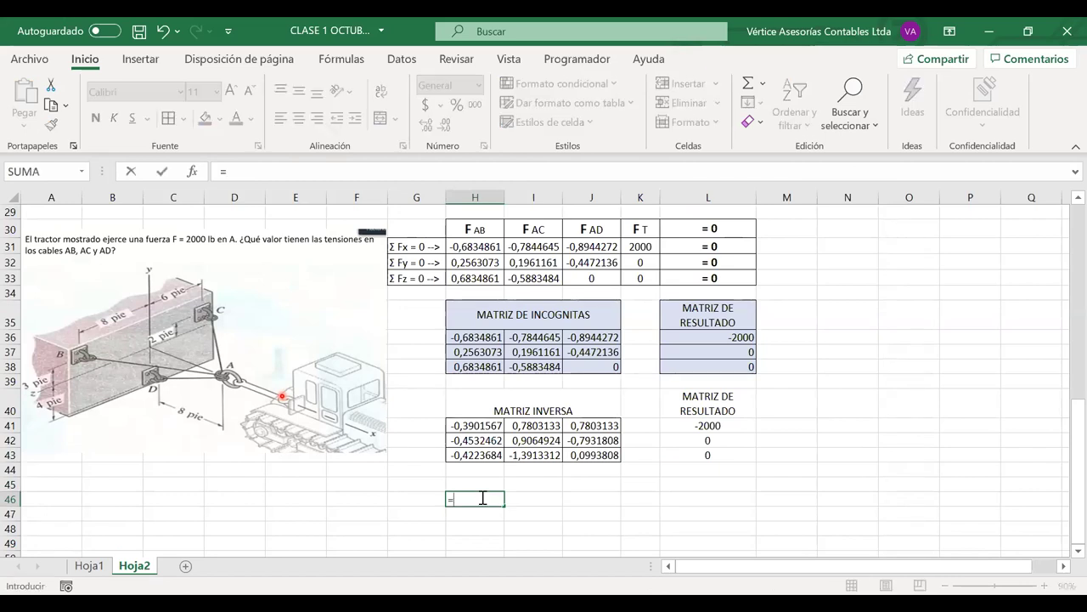
{"action": "left_click", "coordinate": [481, 229]}
{"action": "key", "text": "Return"}
{"action": "type", "text": "="}
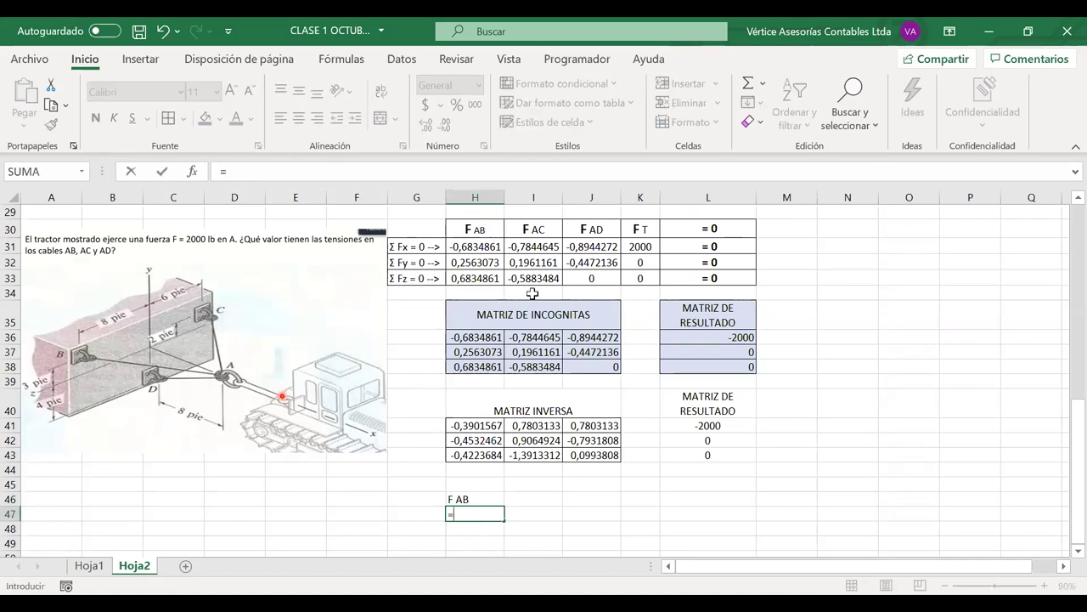
{"action": "left_click", "coordinate": [530, 230]}
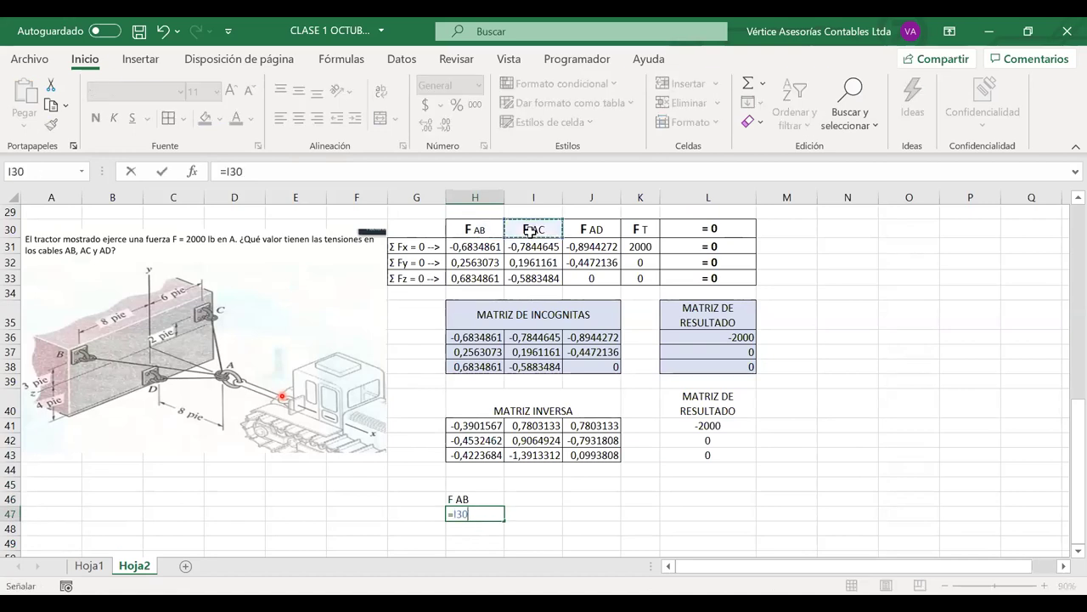
{"action": "key", "text": "Return"}
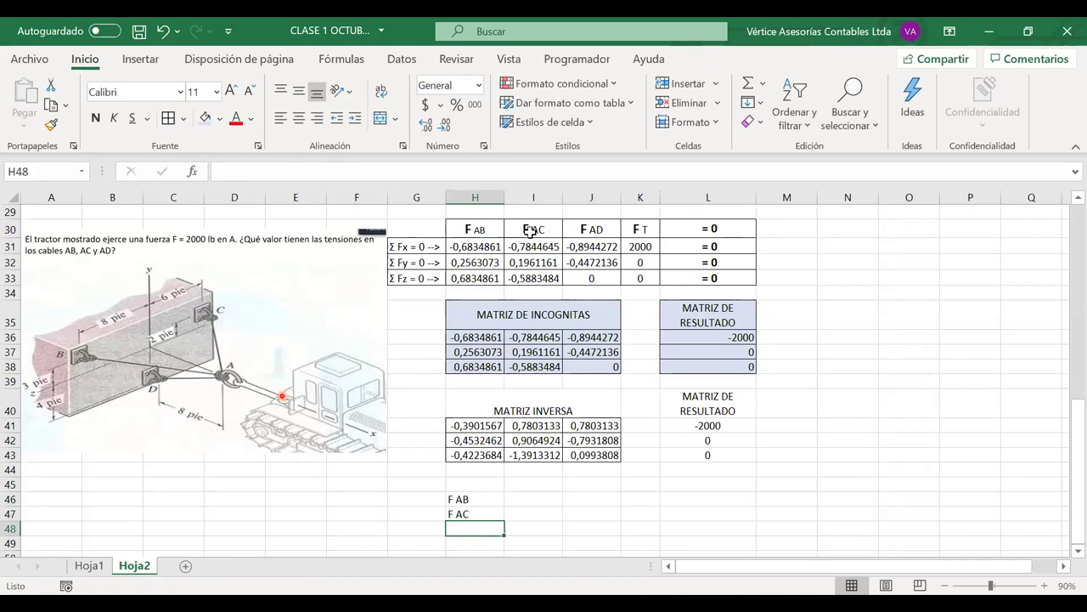
{"action": "type", "text": "="}
{"action": "left_click", "coordinate": [592, 231]}
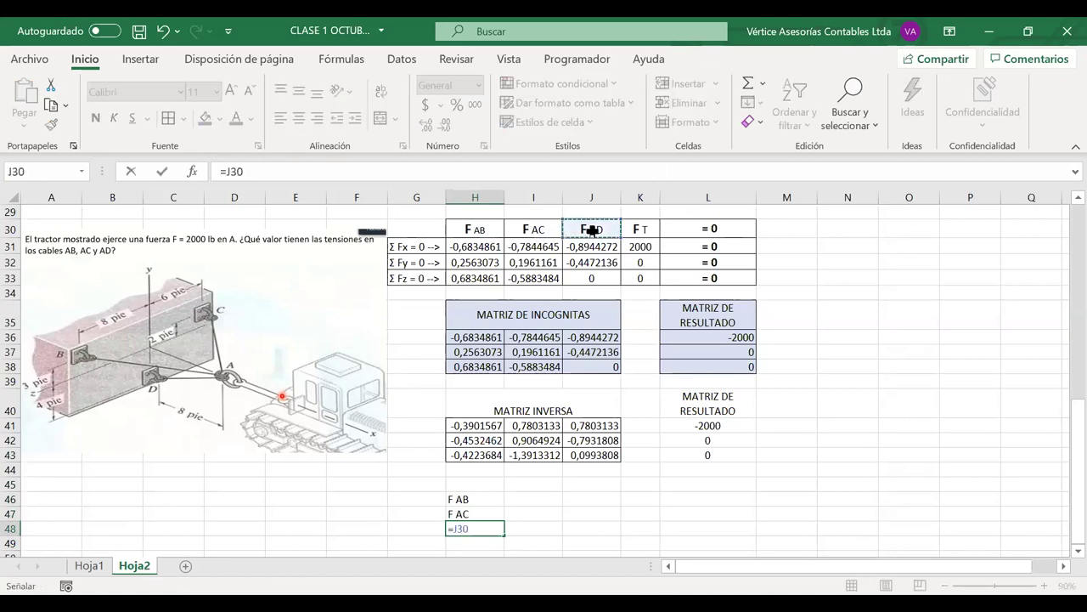
{"action": "key", "text": "Return"}
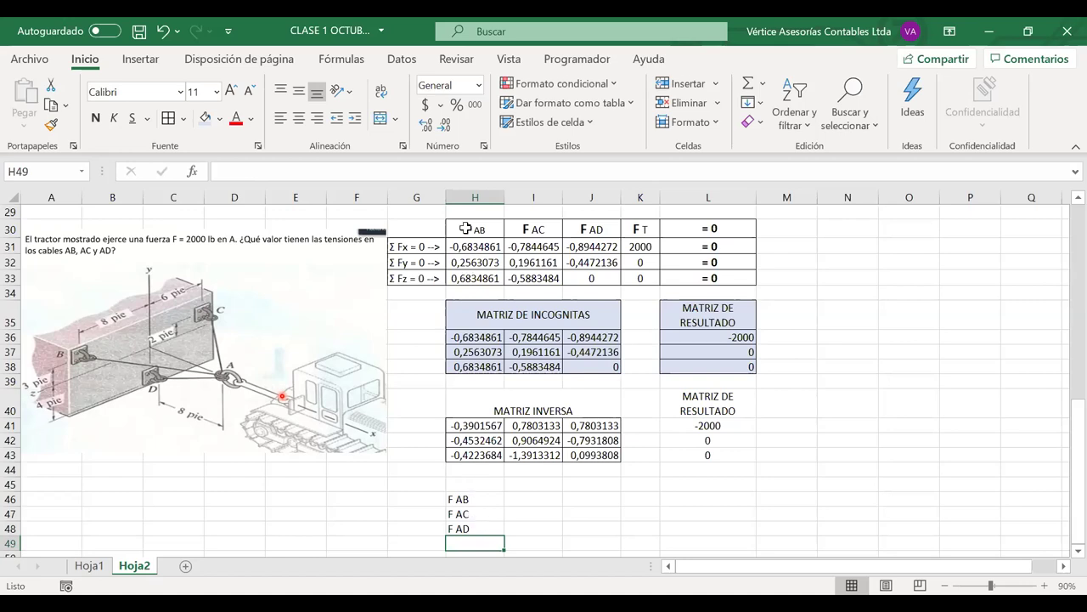
- Centre the force labels in cells H46:H48
{"action": "left_click_drag", "start_coordinate": [620, 222], "coordinate": [476, 227]}
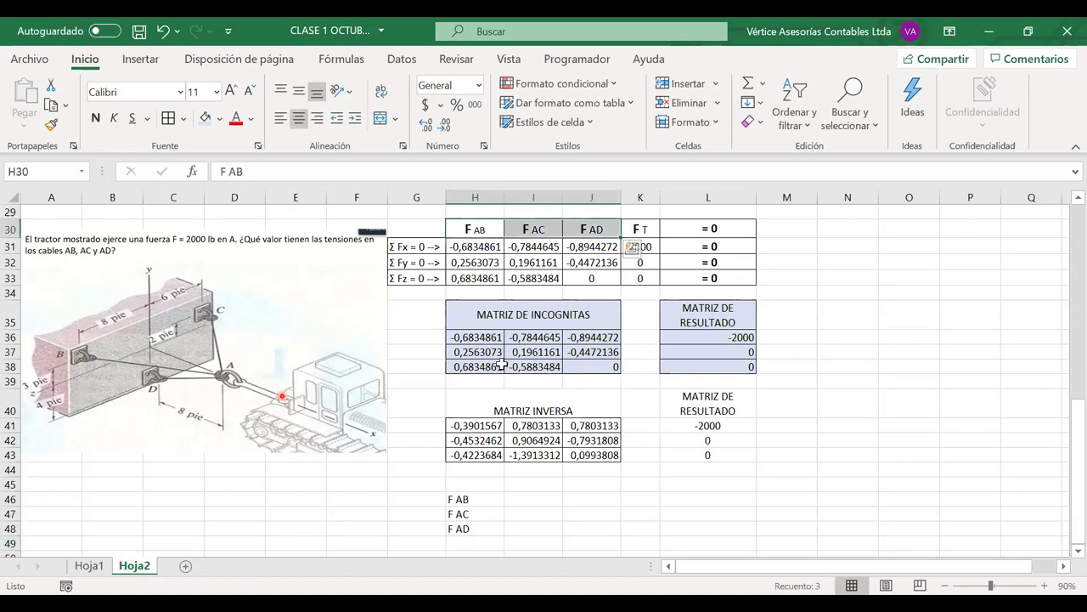
{"action": "left_click_drag", "start_coordinate": [467, 498], "coordinate": [473, 525]}
{"action": "left_click", "coordinate": [301, 118]}
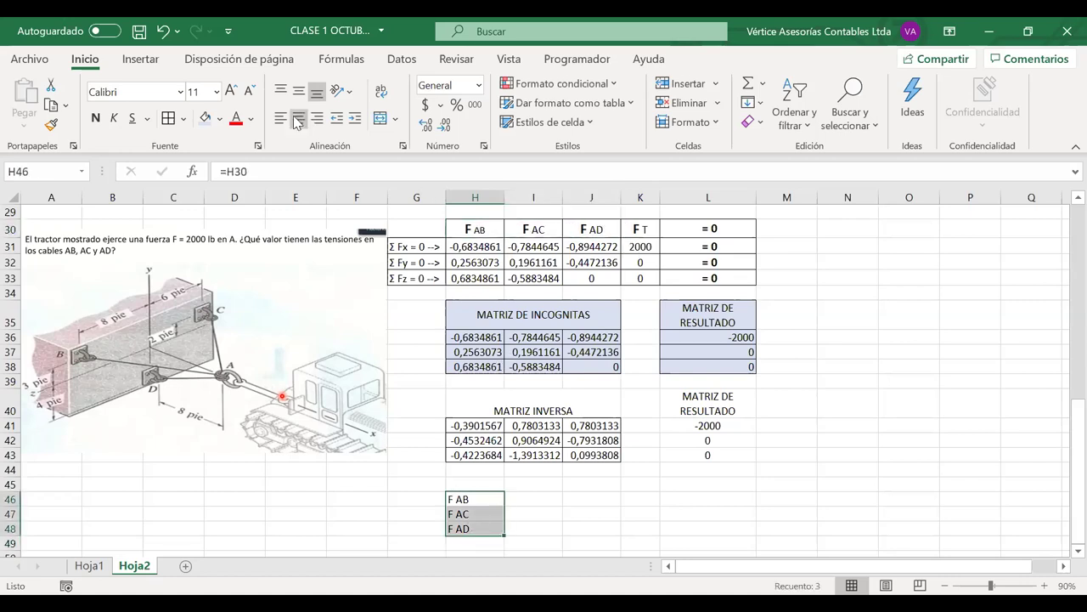
{"action": "double_click", "coordinate": [494, 500]}
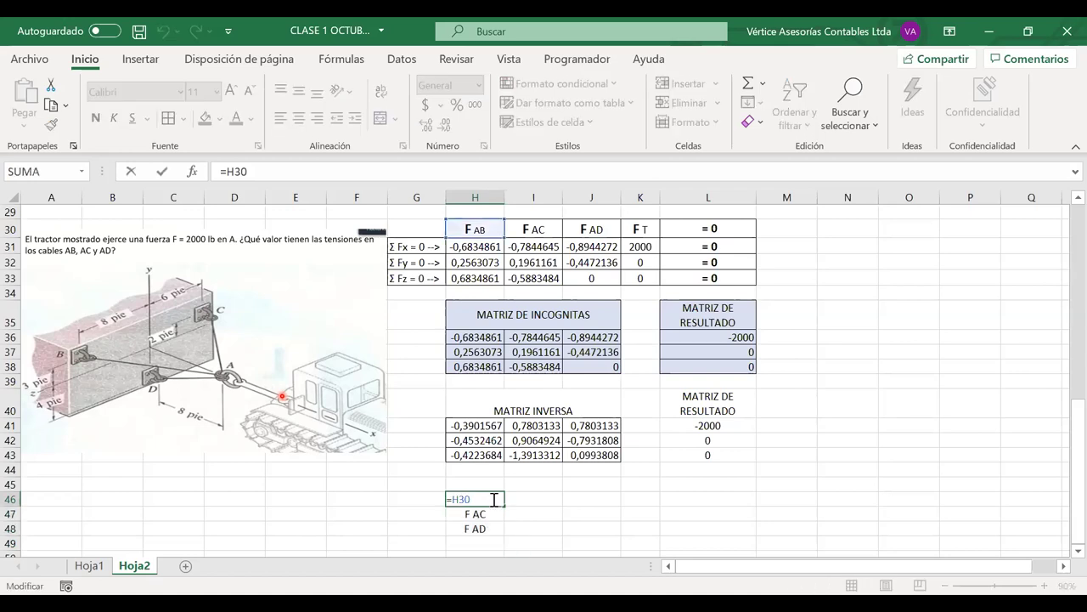
{"action": "key", "text": "Return"}
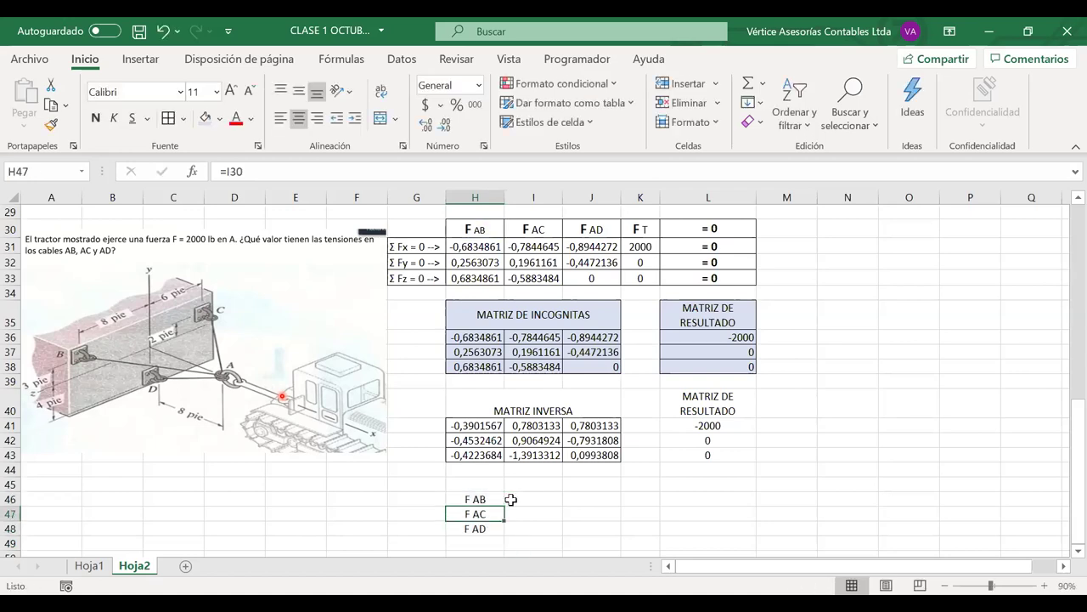
- Enter an equals sign beside F AB in cell I46 and fill it down to I48
{"action": "left_click", "coordinate": [524, 499]}
{"action": "type", "text": "="}
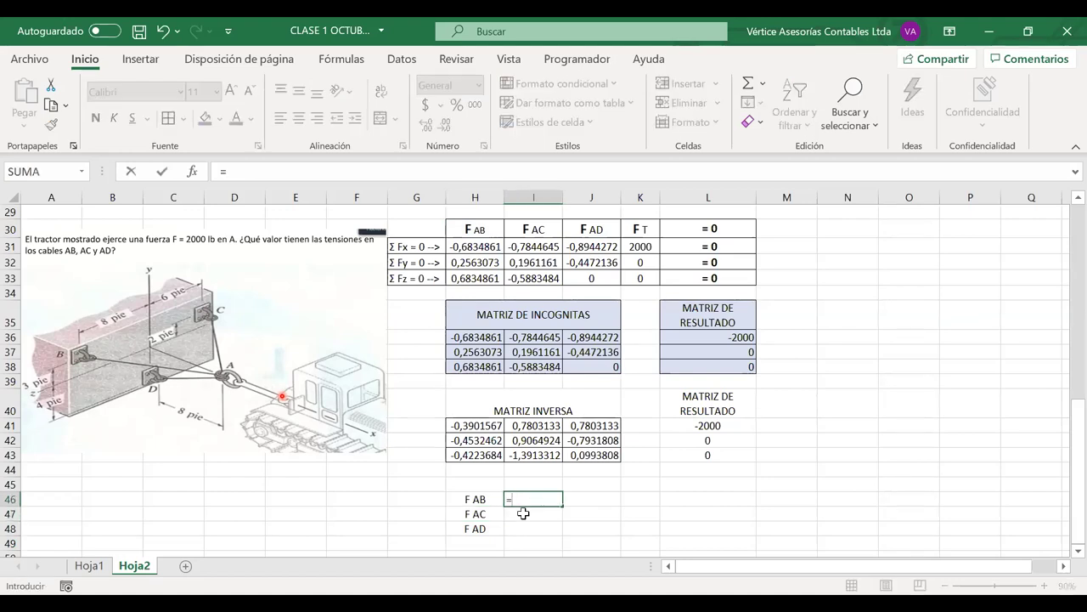
{"action": "left_click", "coordinate": [523, 513]}
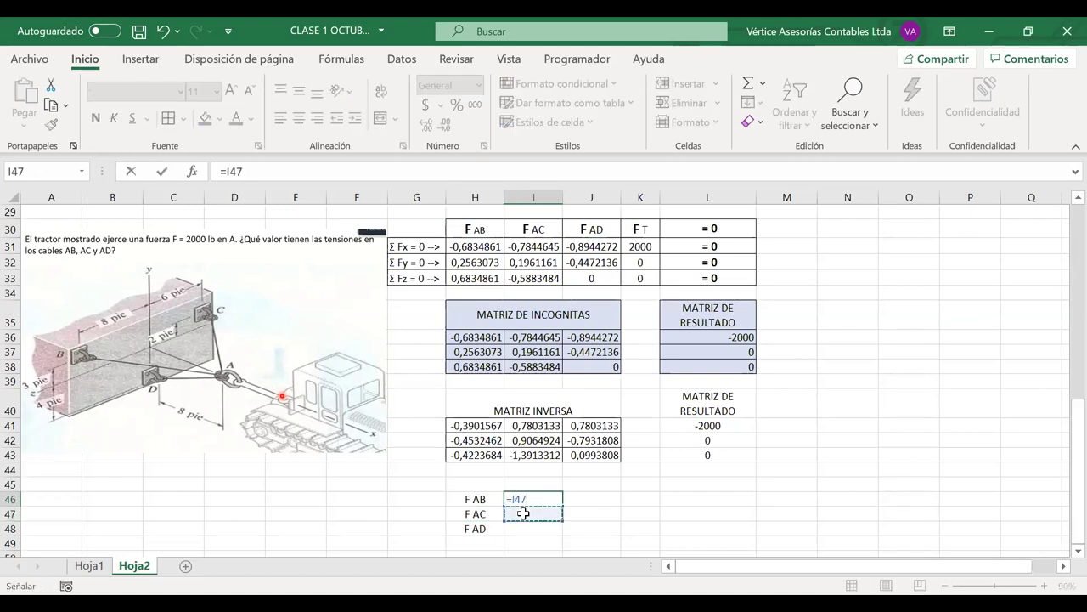
{"action": "key", "text": "BackSpace"}
{"action": "key", "text": "BackSpace"}
{"action": "key", "text": "BackSpace"}
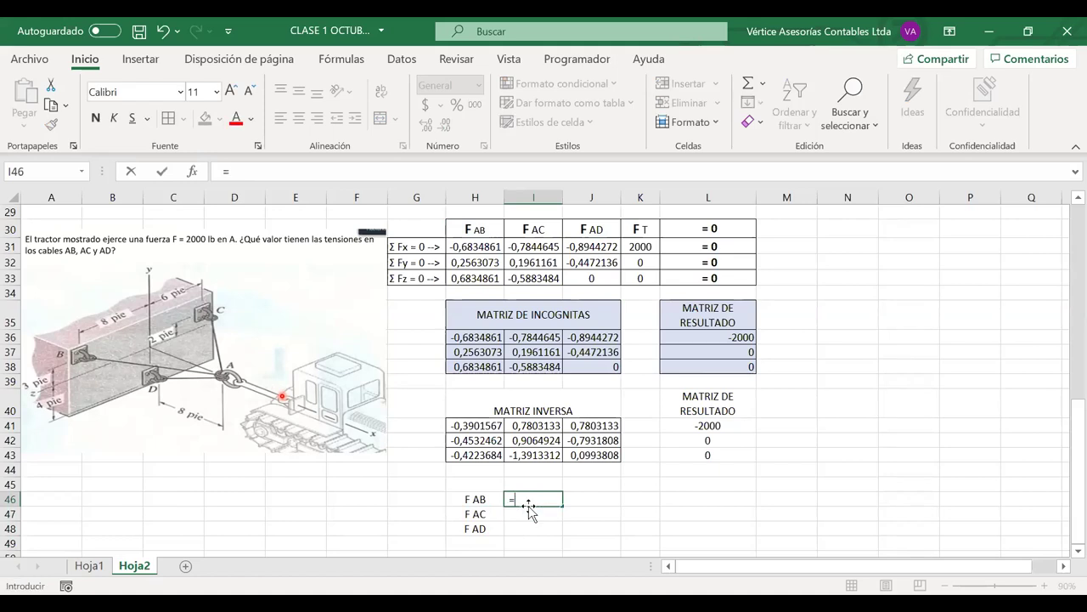
{"action": "key", "text": "Return"}
{"action": "key", "text": "Up"}
{"action": "left_click_drag", "start_coordinate": [564, 505], "coordinate": [563, 531]}
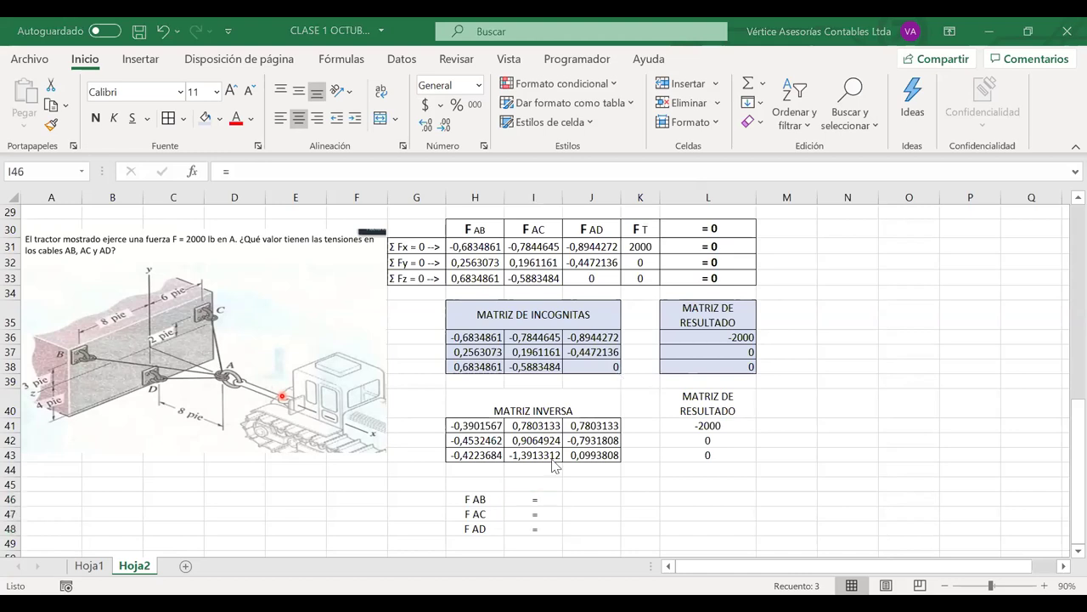
{"action": "left_click", "coordinate": [586, 499]}
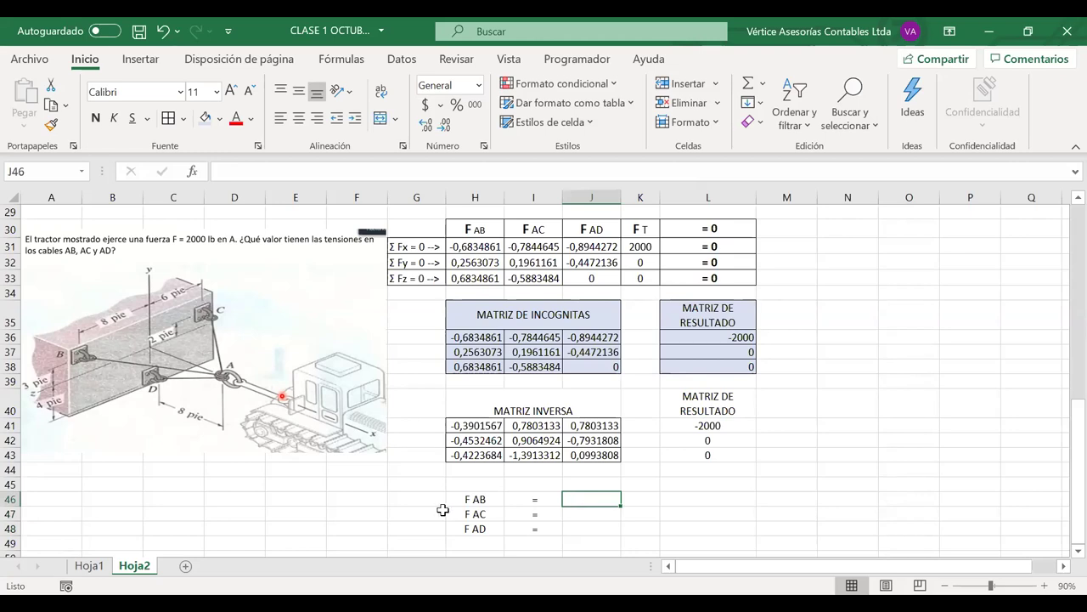
- Give the answer block H46:J48 a light green fill and all borders, and select cell J46
{"action": "left_click_drag", "start_coordinate": [478, 498], "coordinate": [578, 526]}
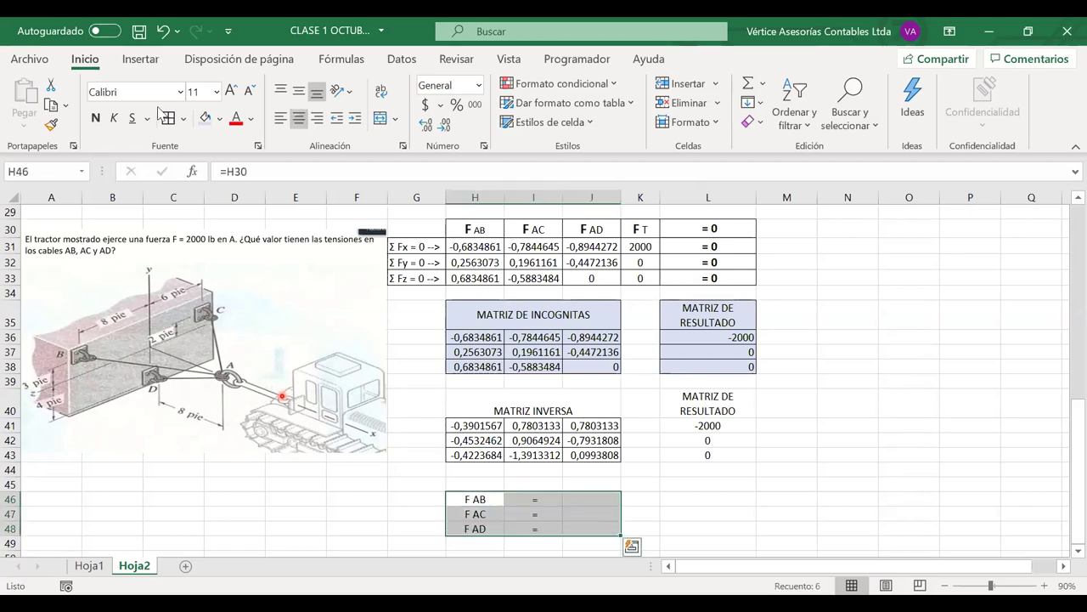
{"action": "left_click", "coordinate": [218, 123]}
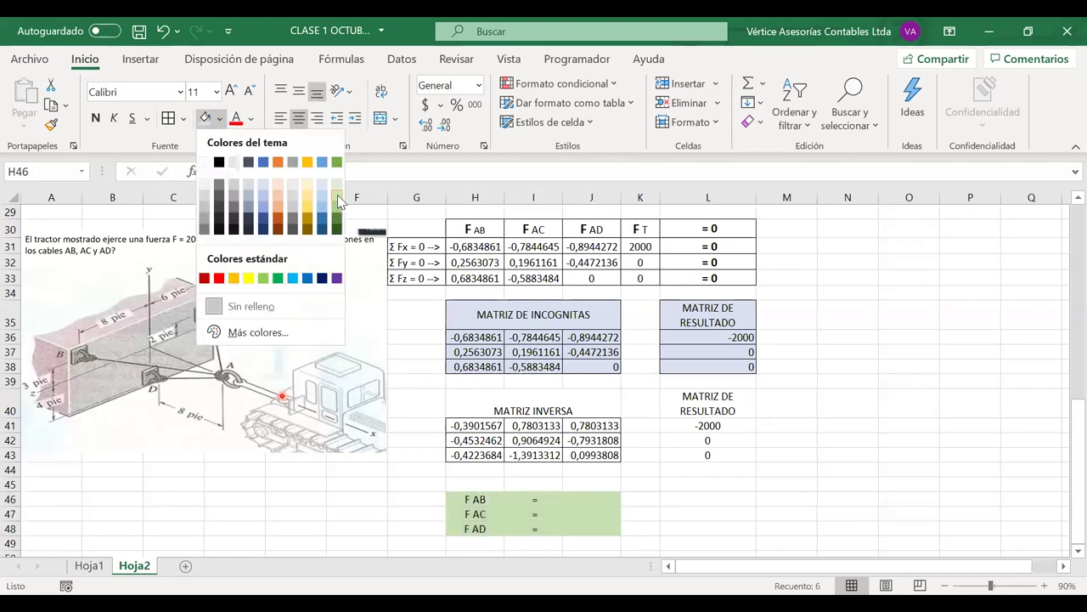
{"action": "left_click", "coordinate": [338, 195]}
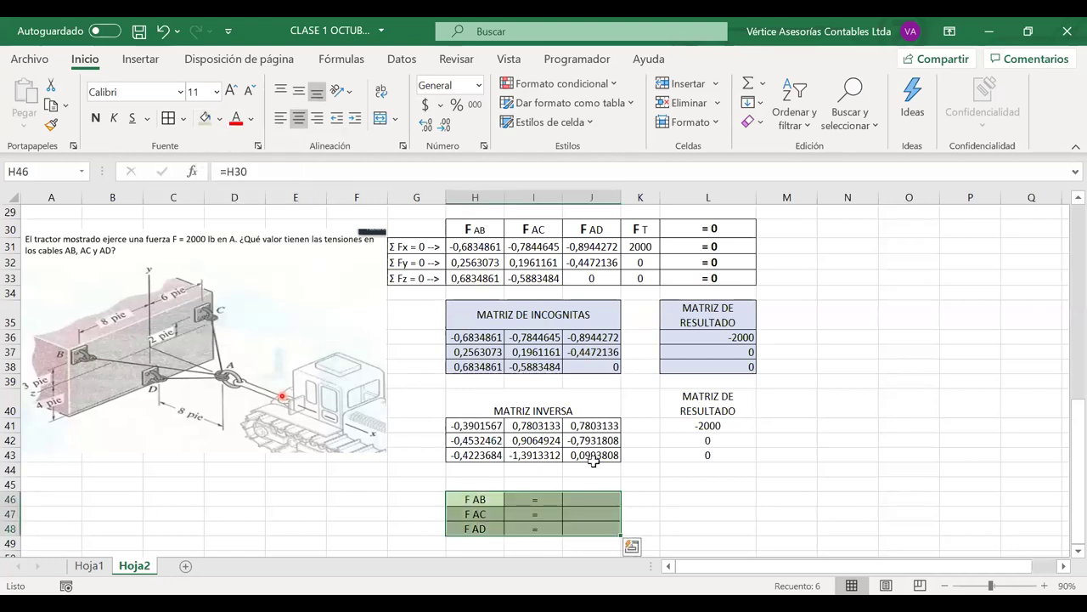
{"action": "left_click", "coordinate": [592, 500]}
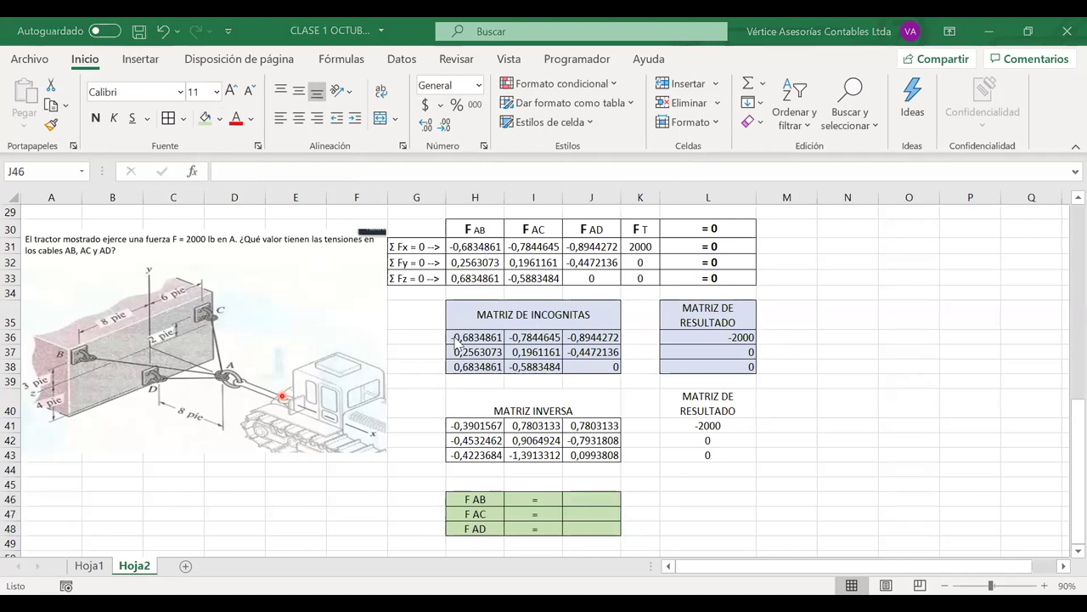
- Review the inverse formula in H41, the matrix of unknowns, the equation coefficients with F T, and the result matrix
{"action": "left_click", "coordinate": [468, 425]}
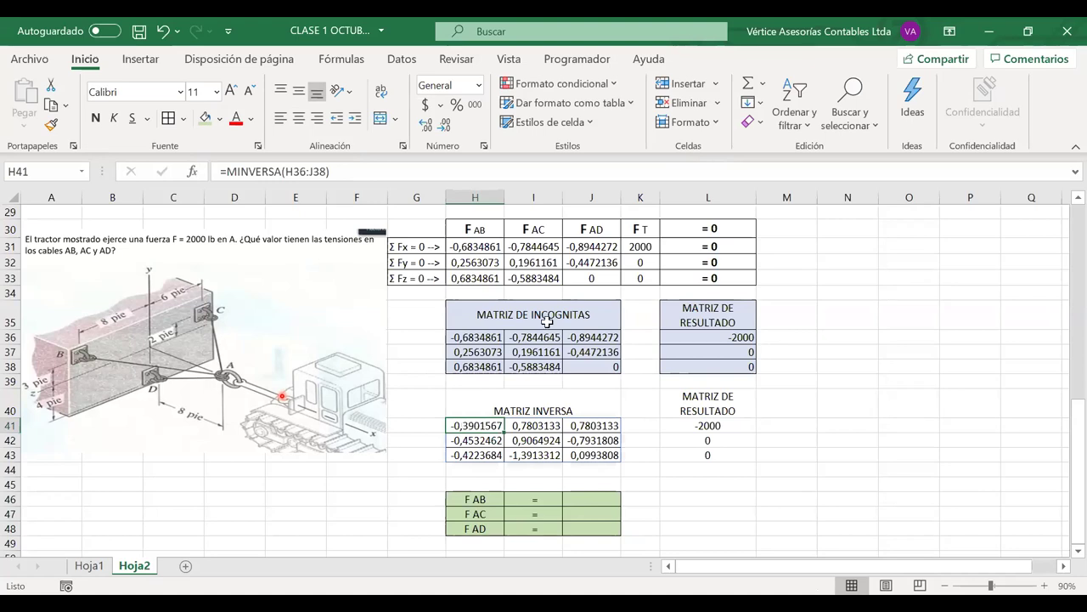
{"action": "left_click_drag", "start_coordinate": [482, 337], "coordinate": [582, 362]}
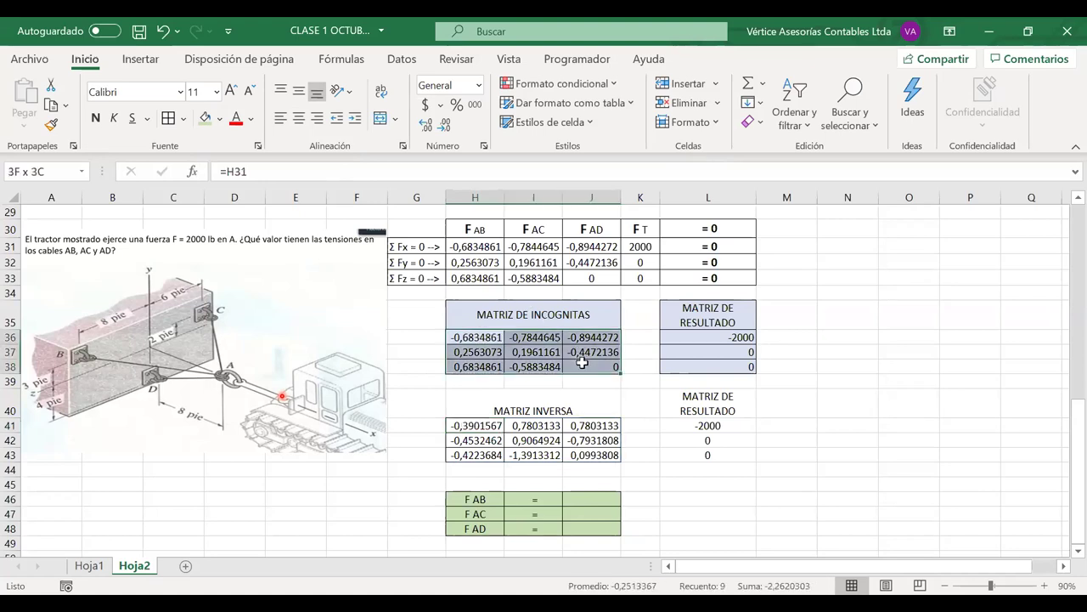
{"action": "left_click_drag", "start_coordinate": [470, 246], "coordinate": [585, 278]}
{"action": "left_click_drag", "start_coordinate": [641, 246], "coordinate": [643, 279]}
{"action": "left_click_drag", "start_coordinate": [480, 246], "coordinate": [537, 363]}
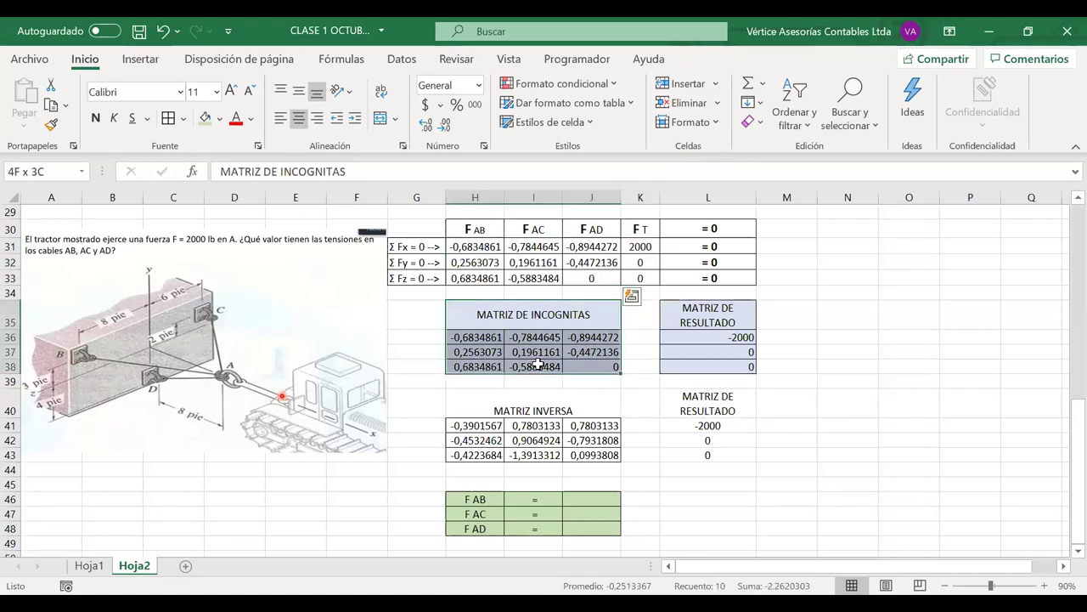
{"action": "left_click_drag", "start_coordinate": [702, 307], "coordinate": [702, 365]}
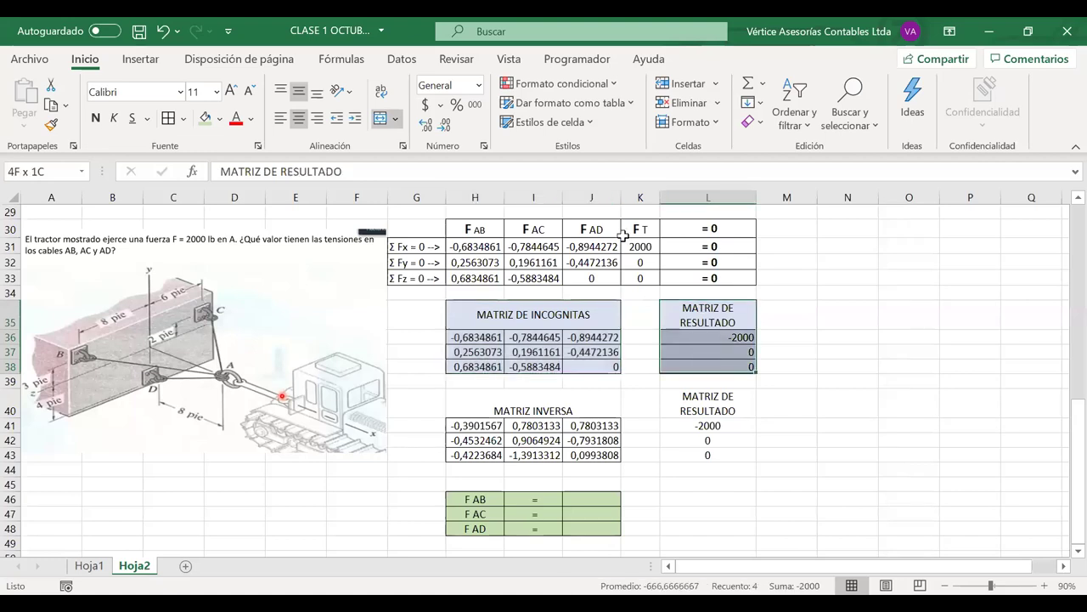
- Enter equals signs in cells K36:K38 between the matrix of unknowns and the result matrix
{"action": "double_click", "coordinate": [644, 338]}
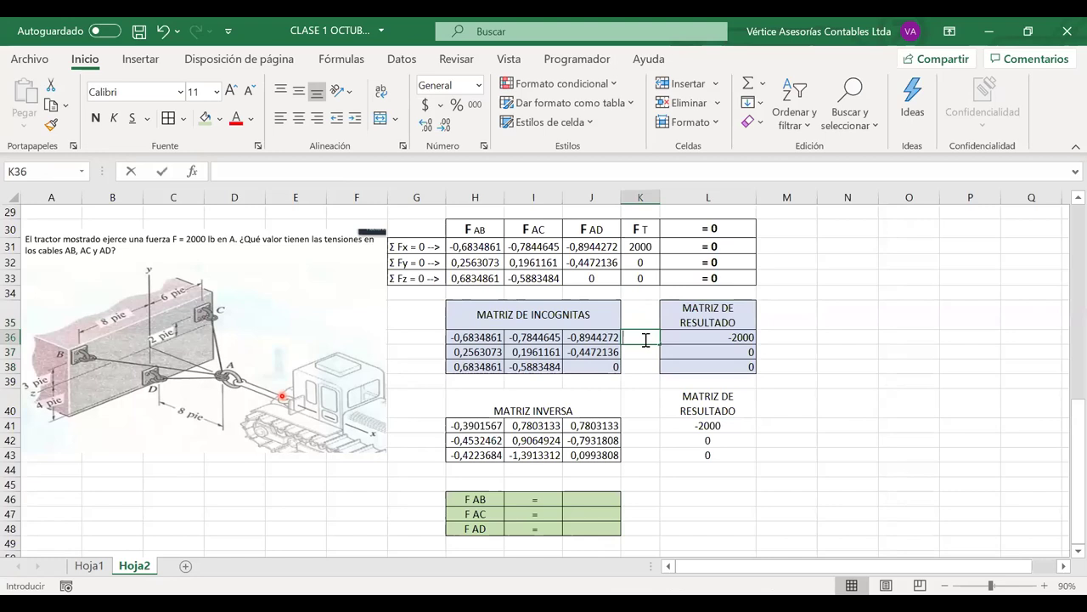
{"action": "type", "text": "="}
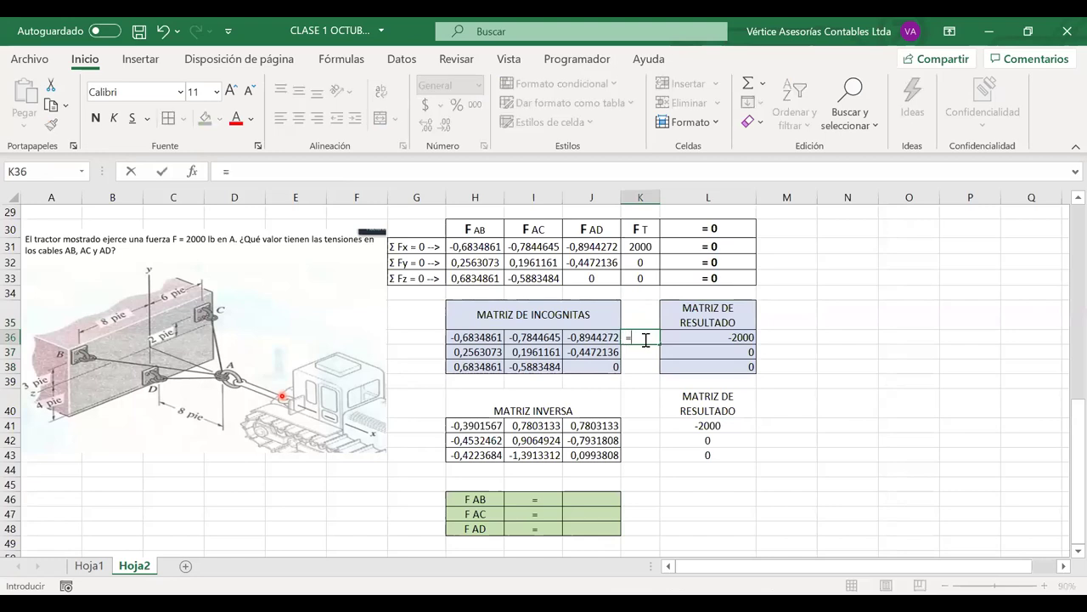
{"action": "key", "text": "Return"}
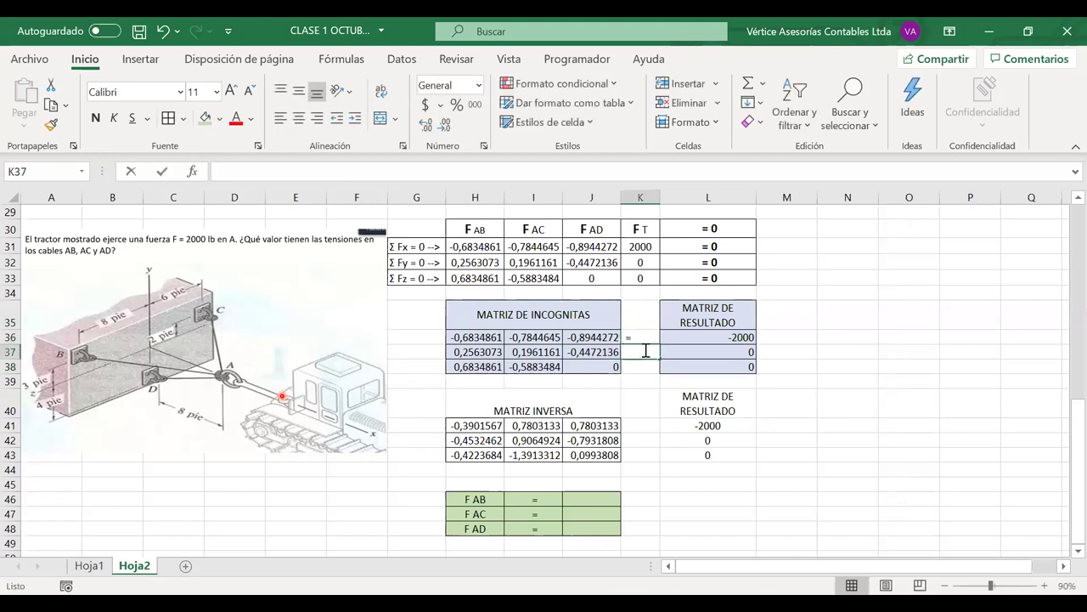
{"action": "type", "text": "="}
{"action": "key", "text": "Return"}
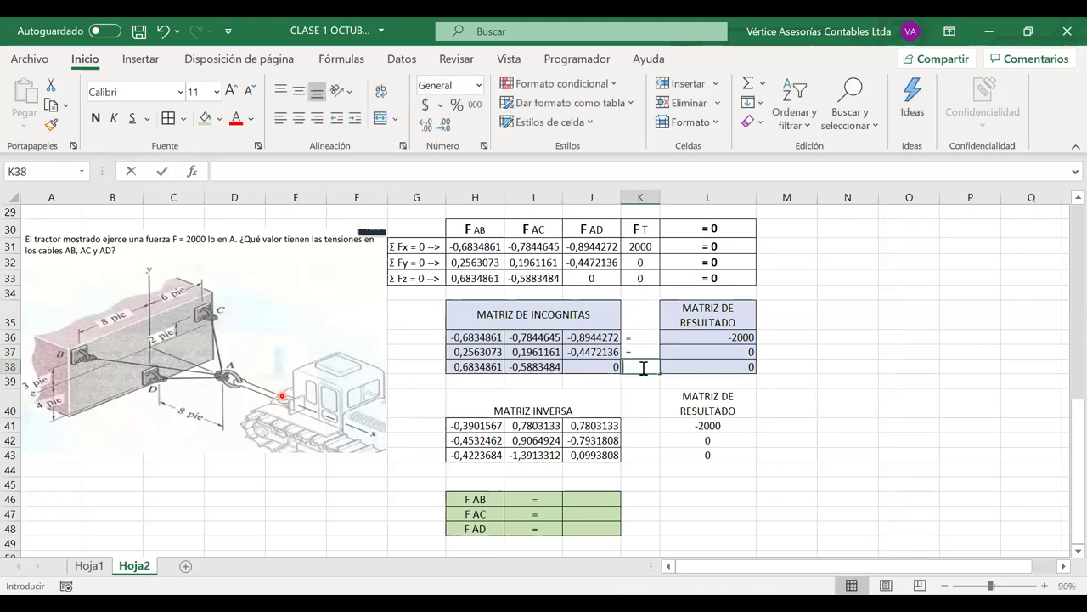
{"action": "type", "text": "="}
{"action": "key", "text": "Return"}
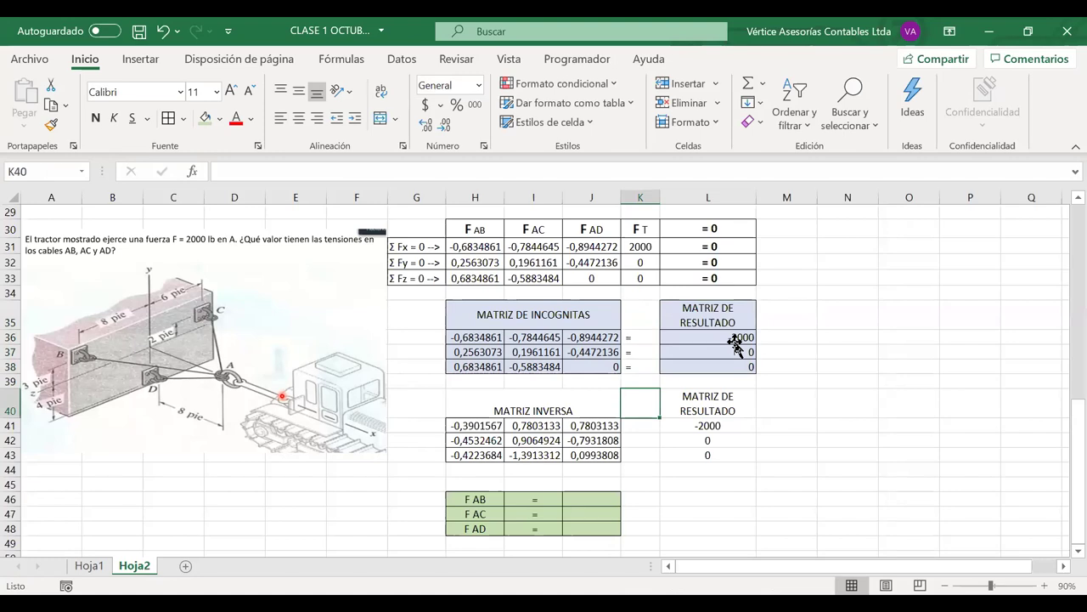
- Merge and center H45:J45 above the answer block, enter the heading RESULTADOS FINALES, and fill it light green
{"action": "left_click_drag", "start_coordinate": [475, 337], "coordinate": [729, 344]}
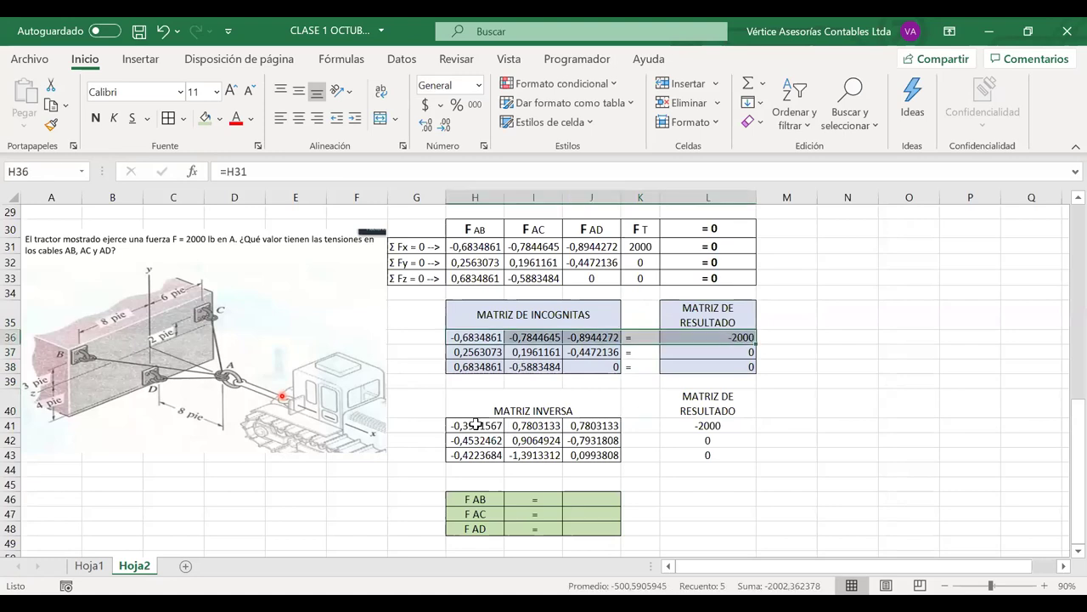
{"action": "left_click", "coordinate": [476, 425]}
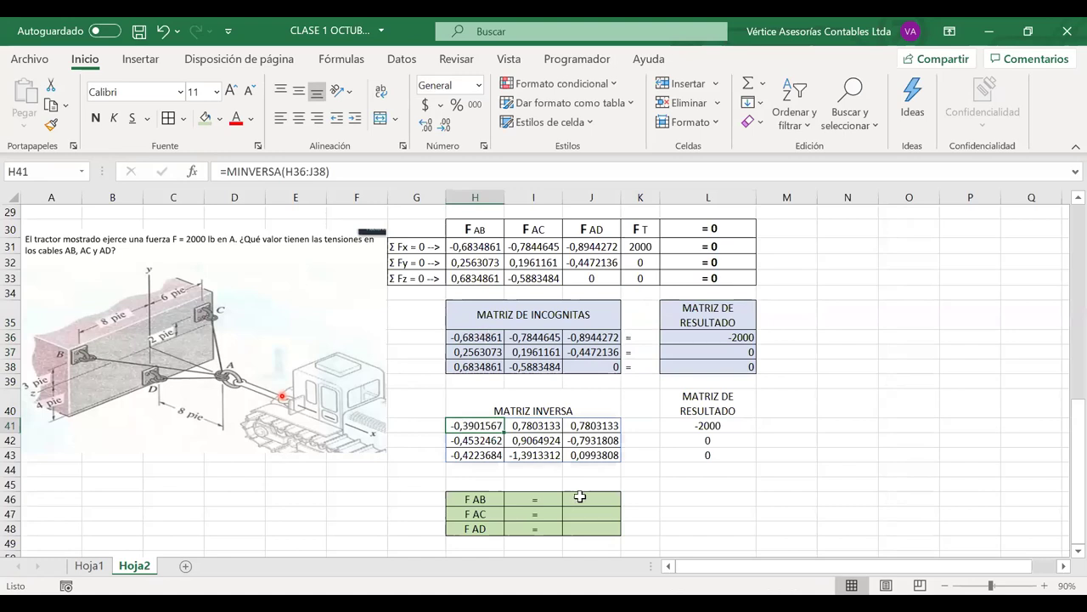
{"action": "left_click_drag", "start_coordinate": [476, 483], "coordinate": [593, 483]}
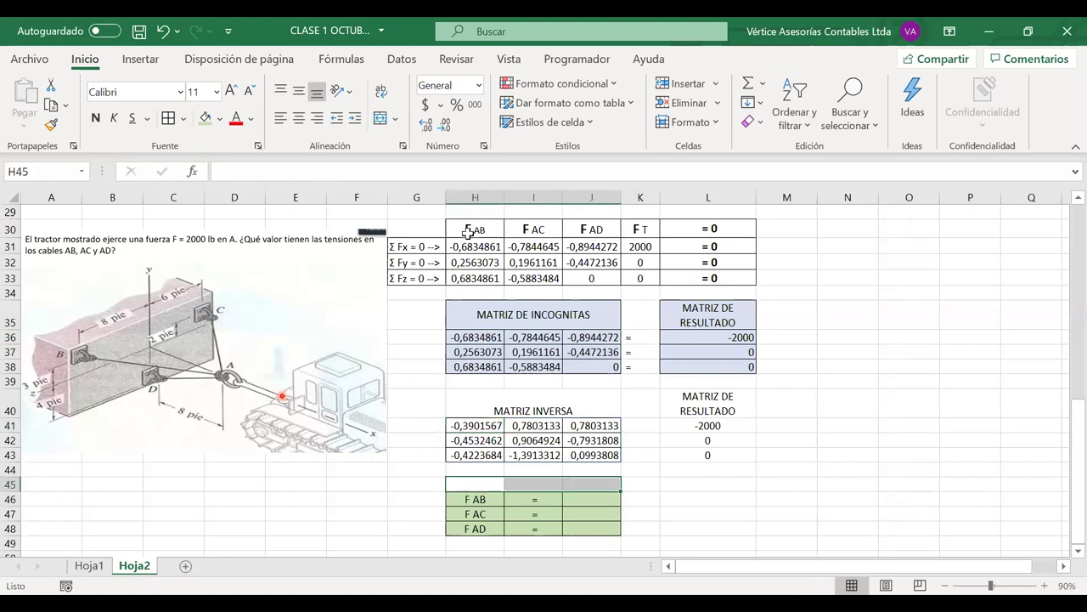
{"action": "left_click", "coordinate": [380, 124]}
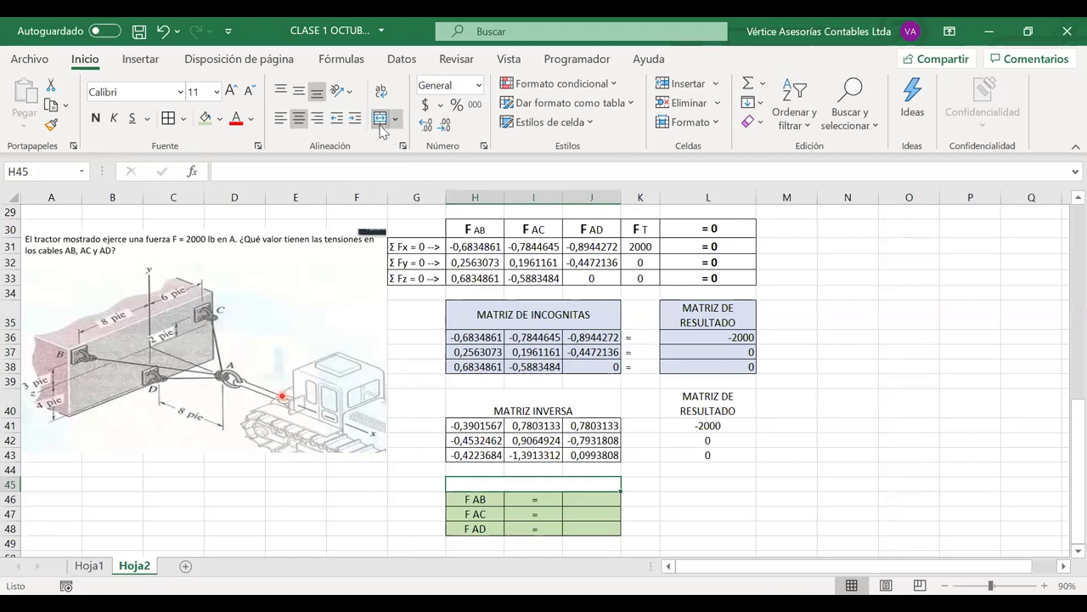
{"action": "type", "text": "RESULTADO"}
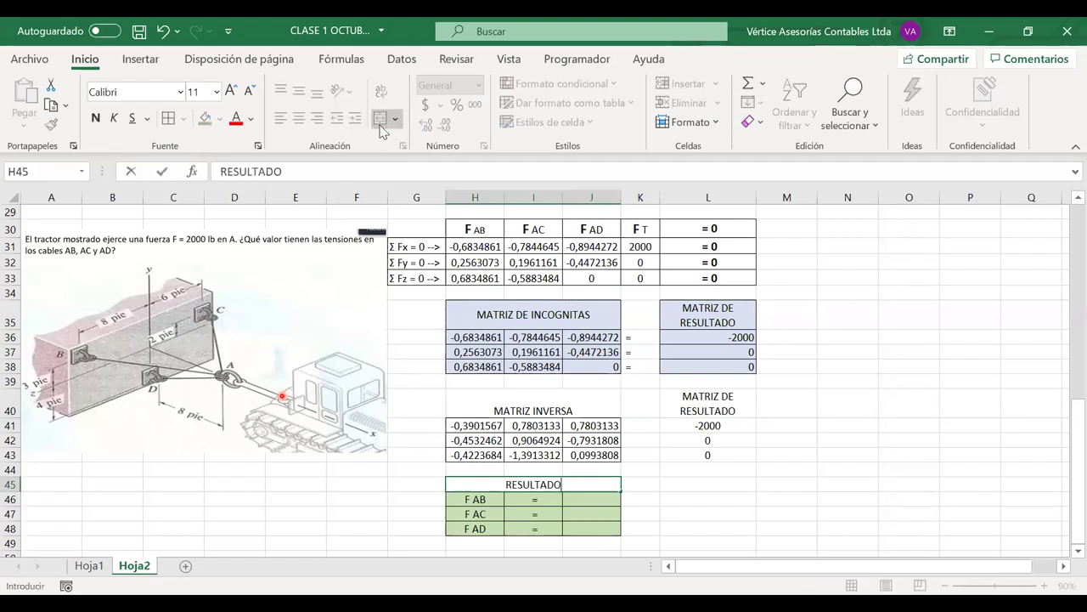
{"action": "type", "text": "S FINALES"}
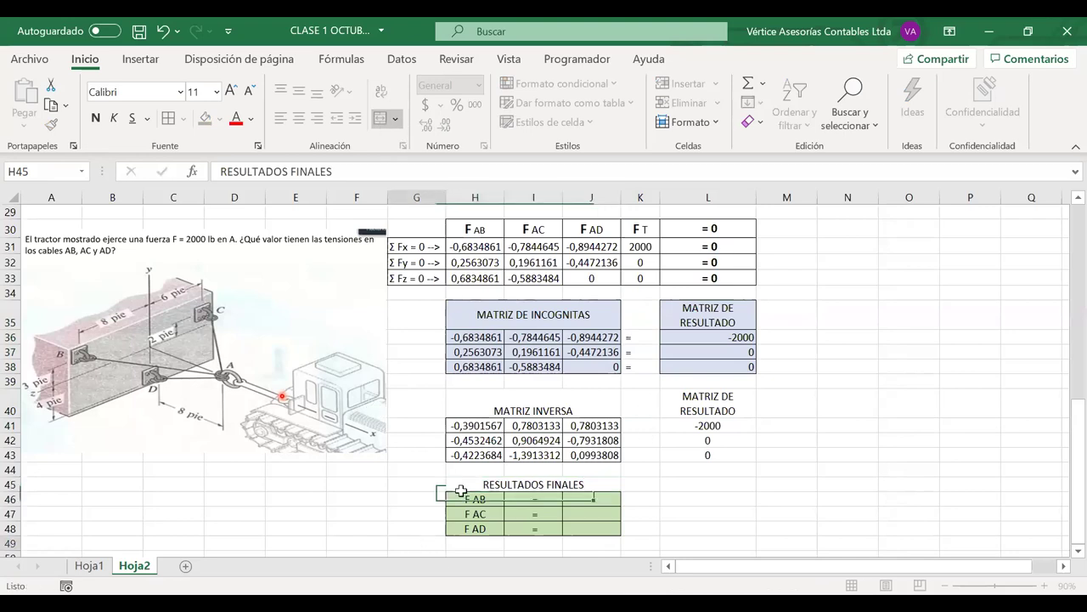
{"action": "left_click", "coordinate": [450, 486]}
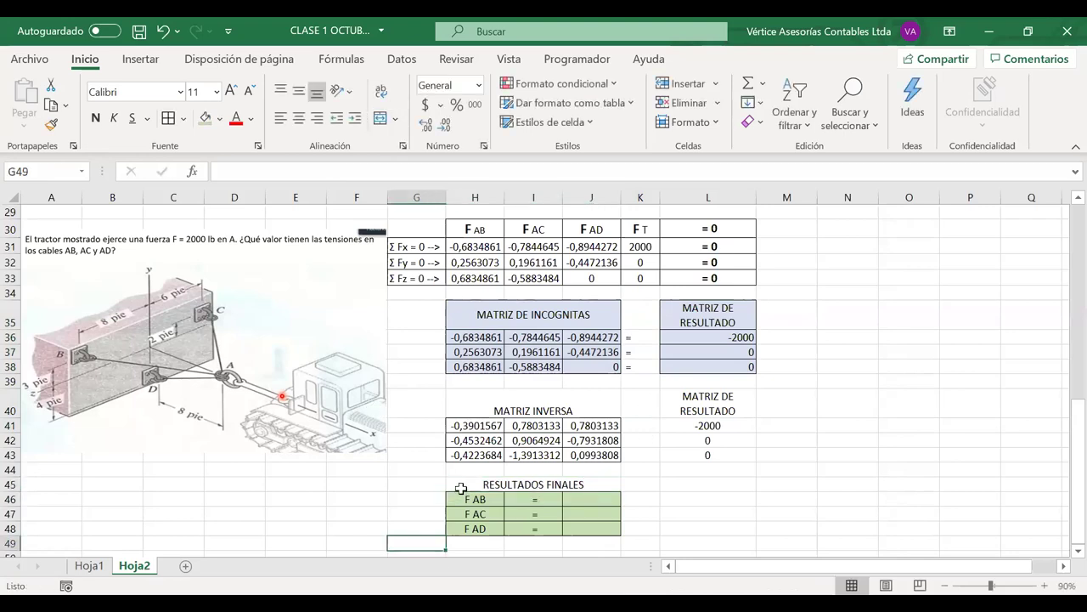
{"action": "left_click", "coordinate": [205, 119]}
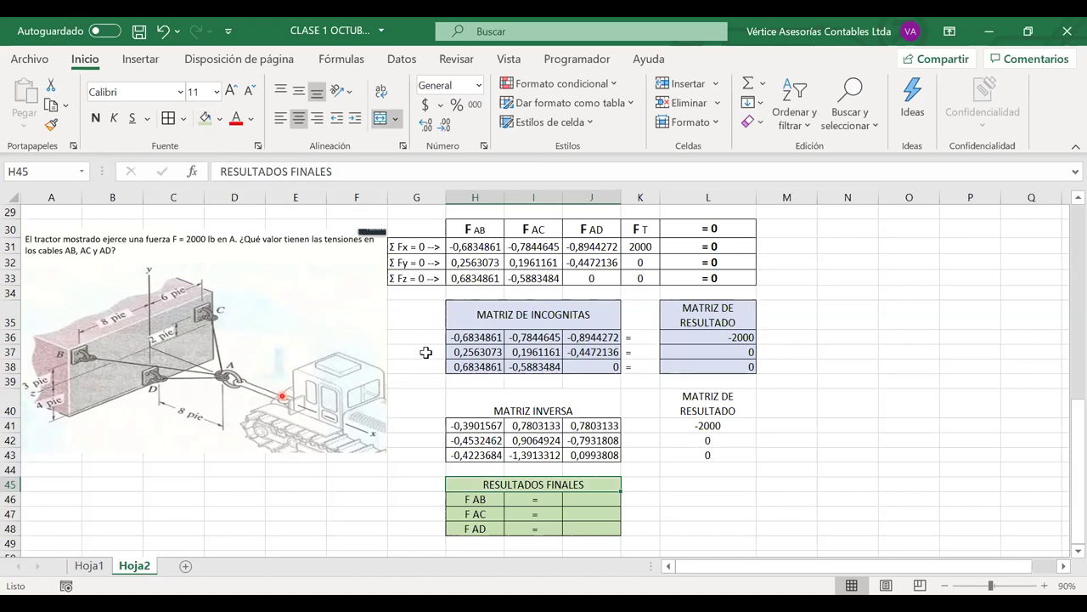
- Format the results block H45:J48 in bold with a font size of 14
{"action": "left_click_drag", "start_coordinate": [468, 485], "coordinate": [593, 529]}
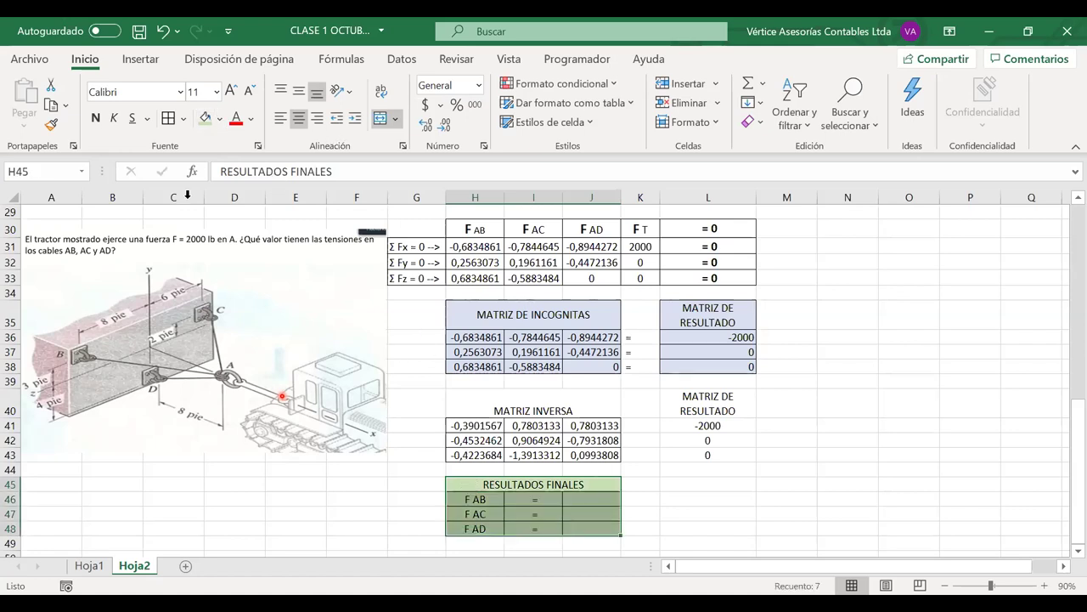
{"action": "left_click", "coordinate": [97, 119]}
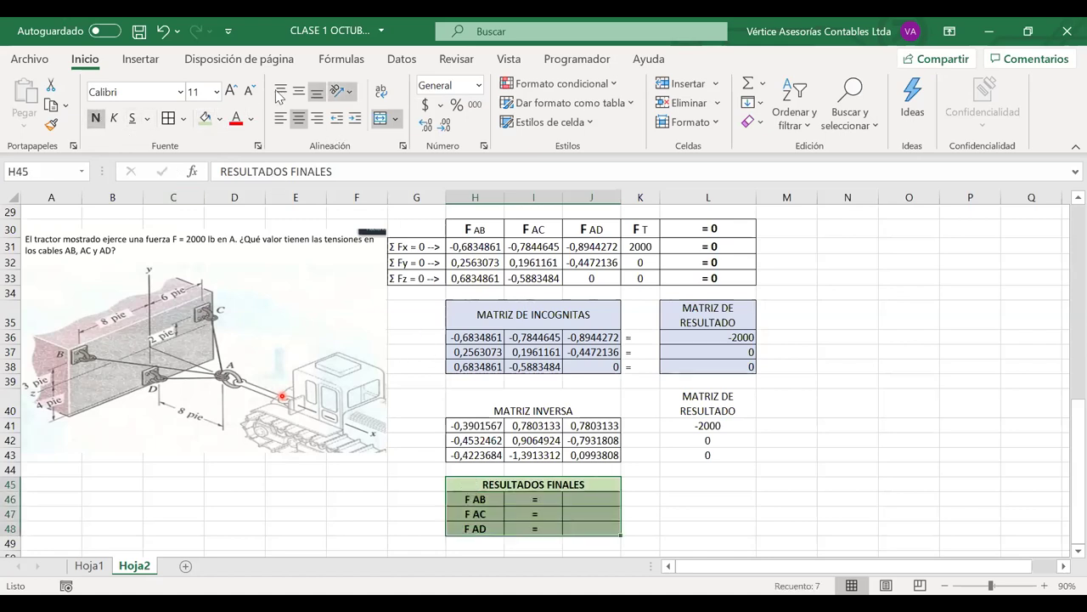
{"action": "left_click", "coordinate": [231, 91]}
{"action": "left_click", "coordinate": [231, 91]}
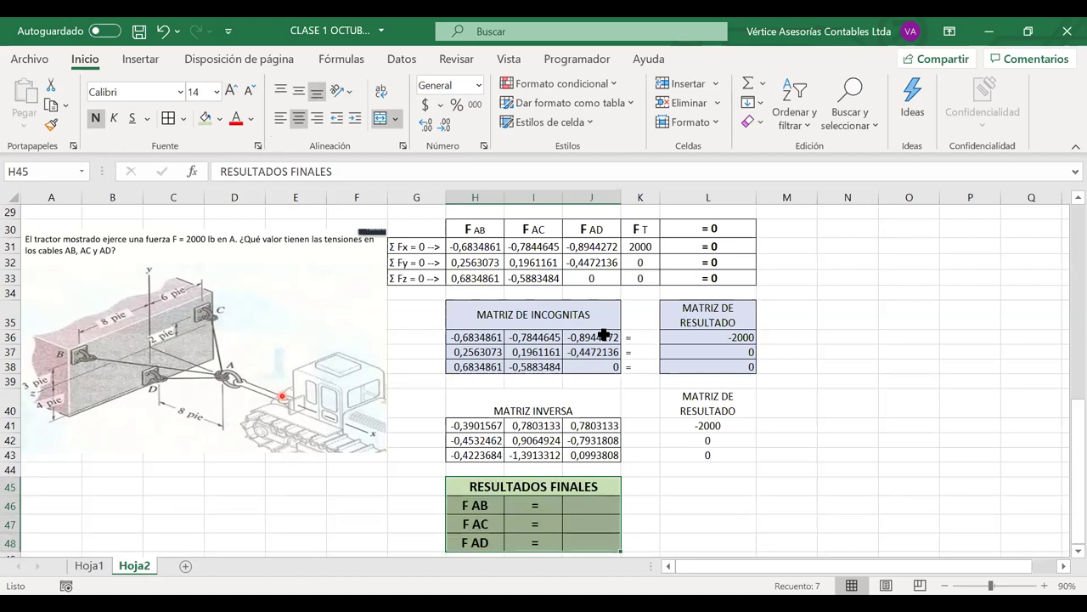
- Enter =MMULT(H41#;L41:L43) in J46 to multiply the inverse matrix by the result matrix
{"action": "scroll", "coordinate": [603, 334], "scroll_direction": "down", "scroll_amount": 1}
{"action": "scroll", "coordinate": [602, 333], "scroll_direction": "down", "scroll_amount": 1}
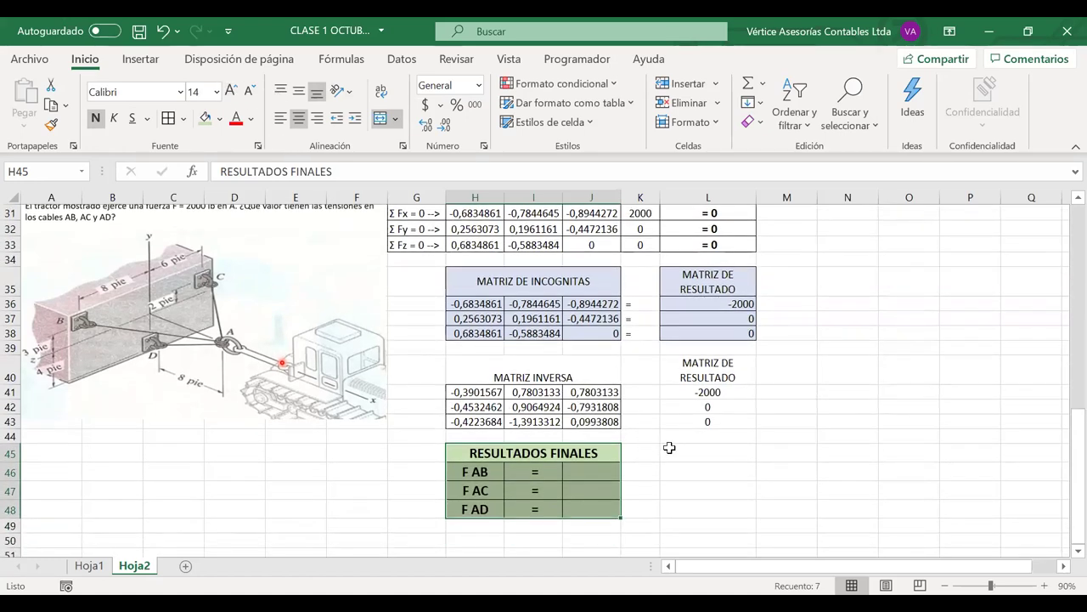
{"action": "left_click", "coordinate": [662, 450]}
{"action": "left_click", "coordinate": [584, 472]}
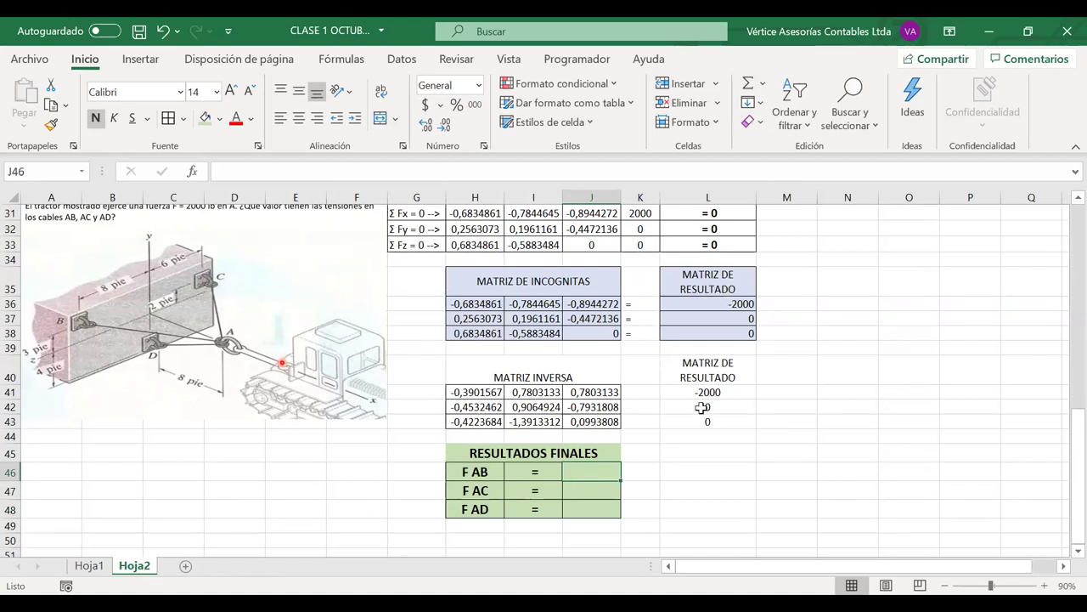
{"action": "type", "text": "="}
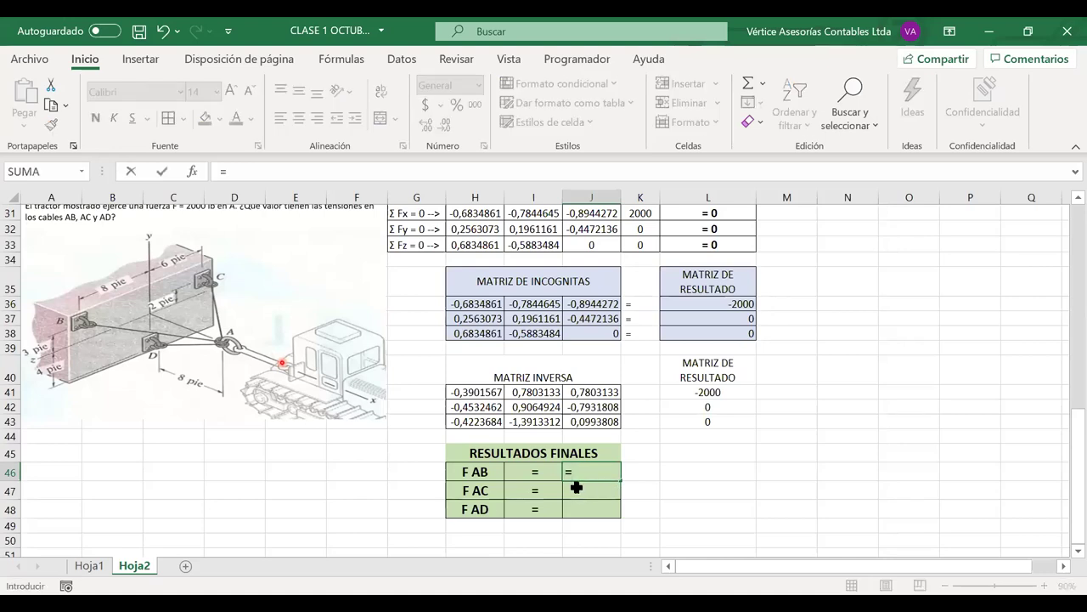
{"action": "type", "text": "MMU"}
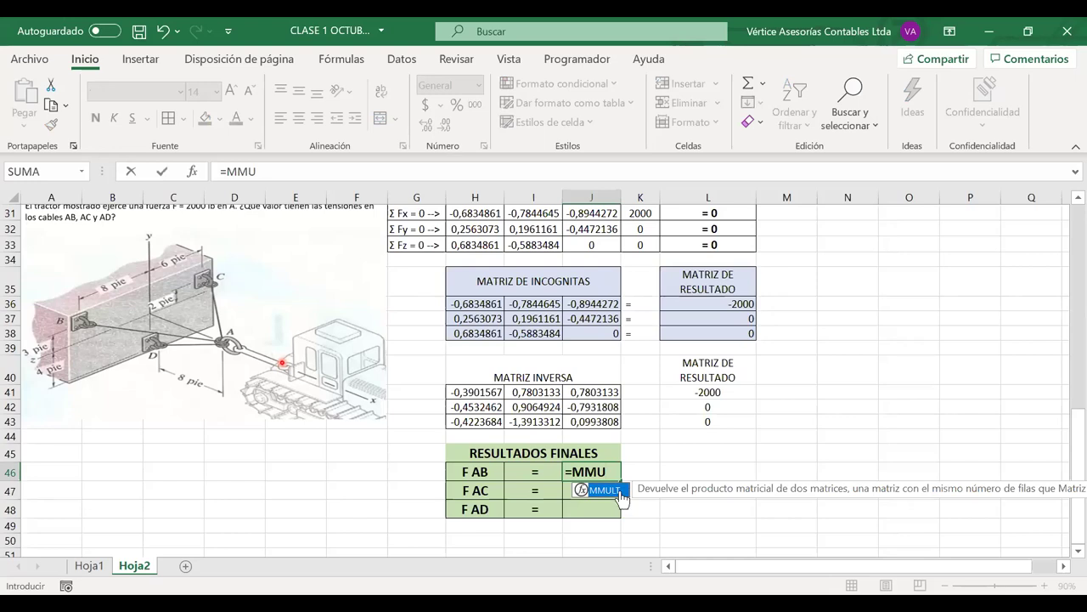
{"action": "key", "text": "Tab"}
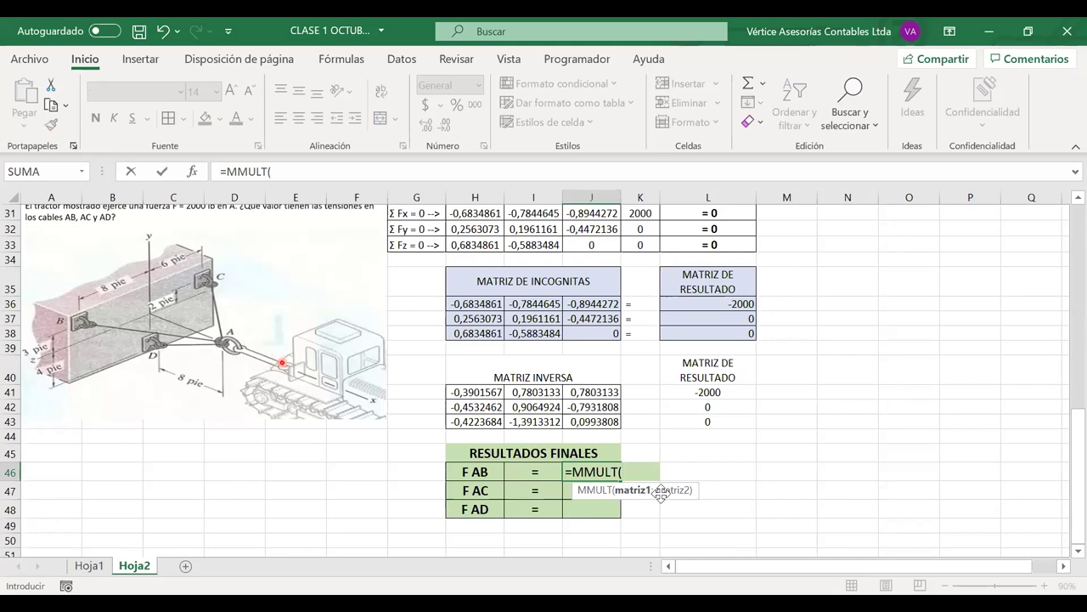
{"action": "left_click_drag", "start_coordinate": [484, 304], "coordinate": [606, 334]}
{"action": "left_click", "coordinate": [486, 391]}
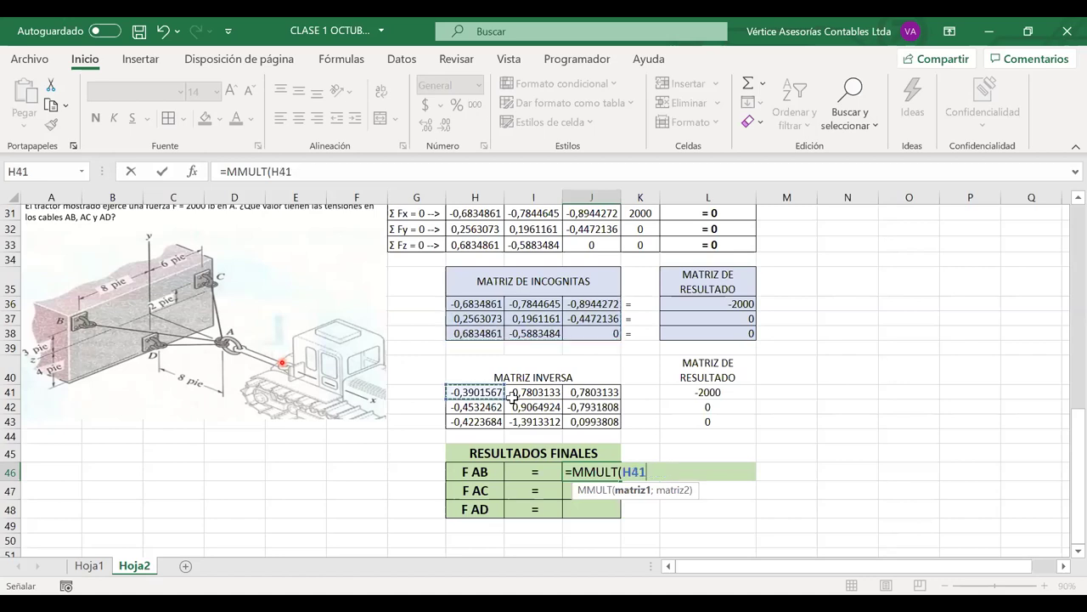
{"action": "type", "text": "#"}
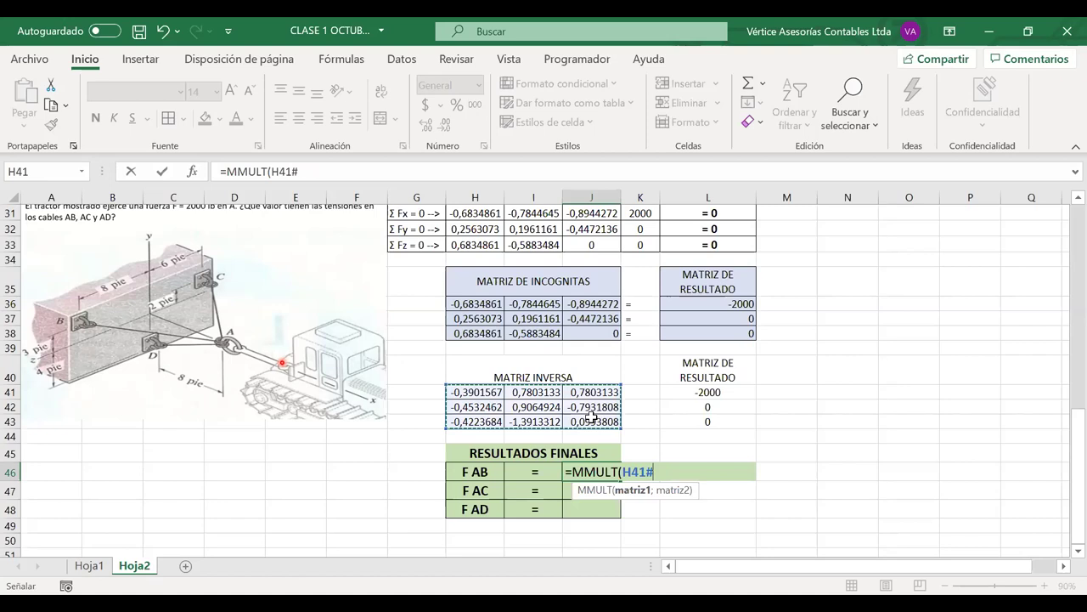
{"action": "type", "text": ";"}
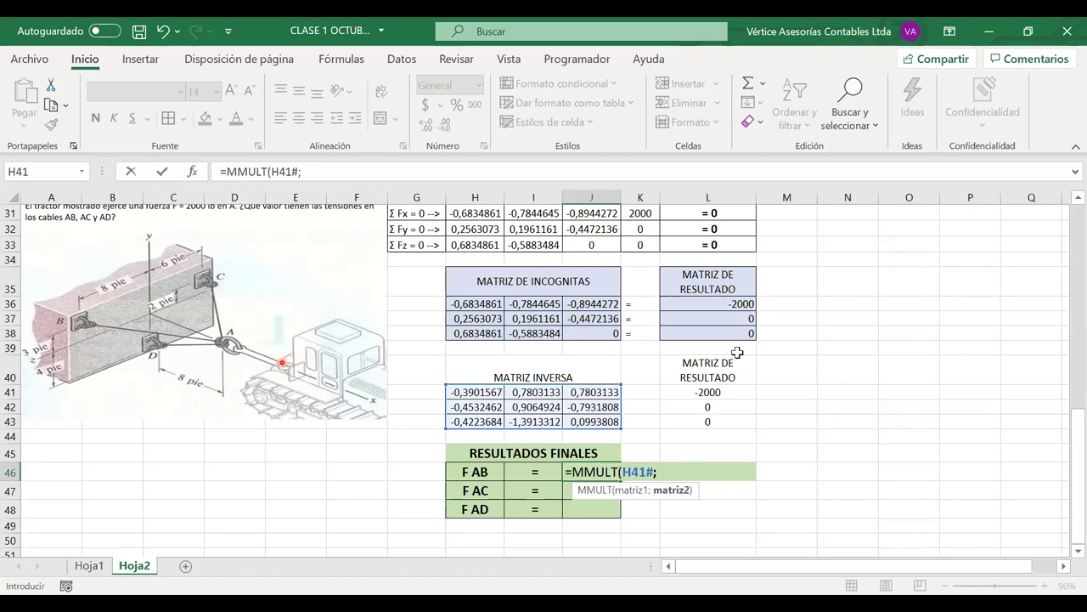
{"action": "left_click", "coordinate": [695, 392]}
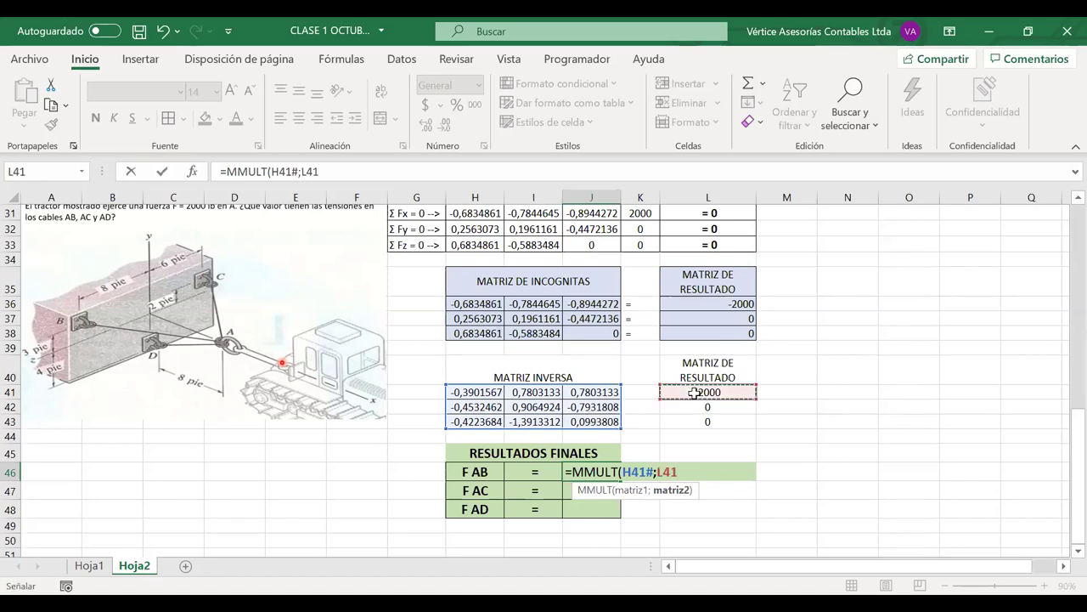
{"action": "left_click", "coordinate": [695, 420], "text": "shift"}
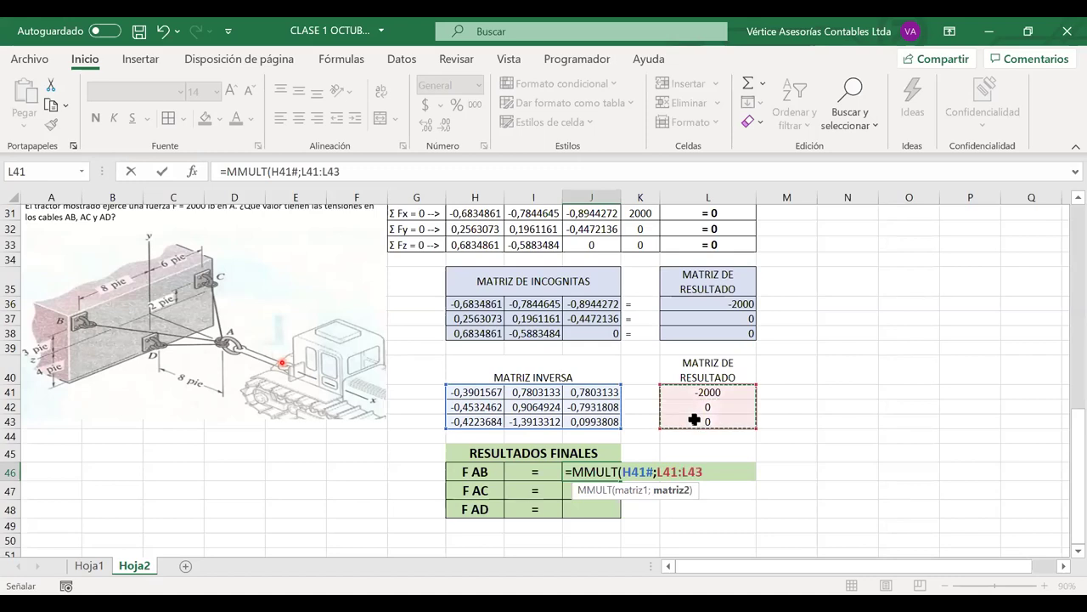
{"action": "type", "text": ")"}
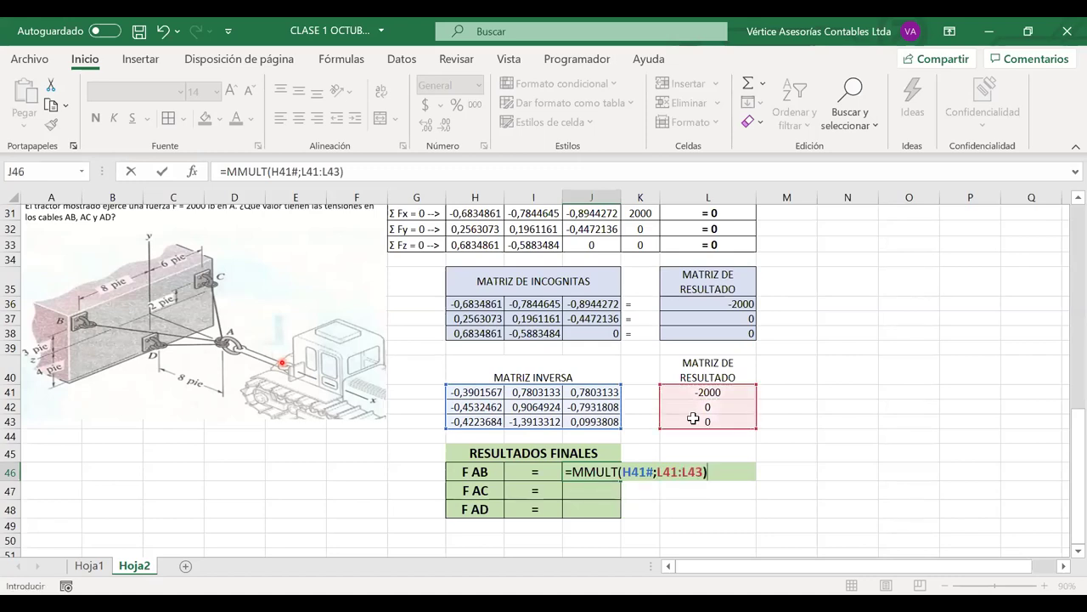
{"action": "key", "text": "Return"}
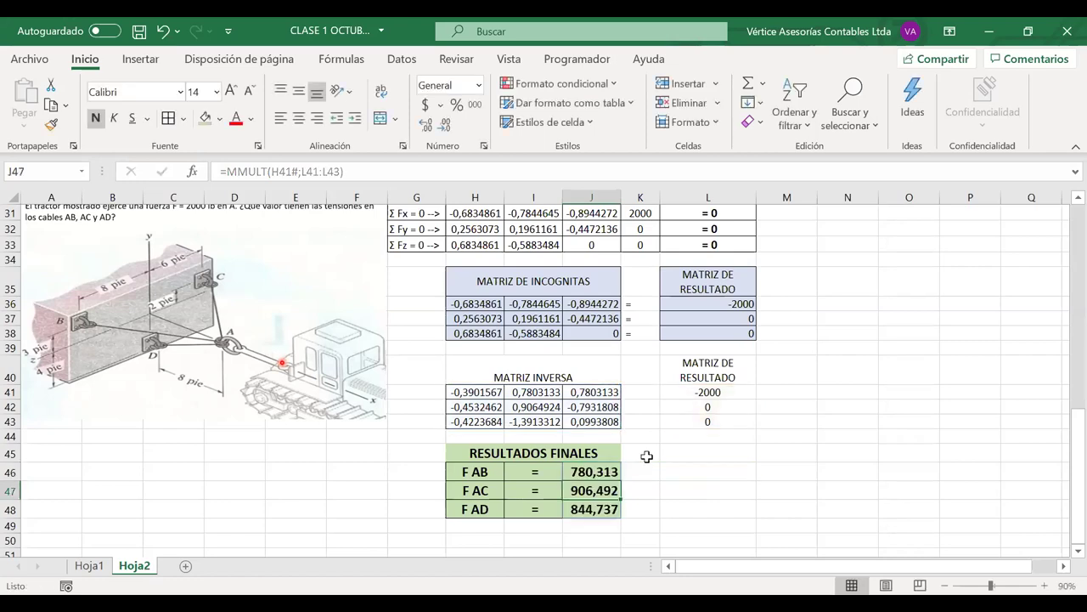
- Give the result matrix beside the inverse matrix, L40:L43, all borders and a light blue fill
{"action": "left_click_drag", "start_coordinate": [704, 374], "coordinate": [704, 420]}
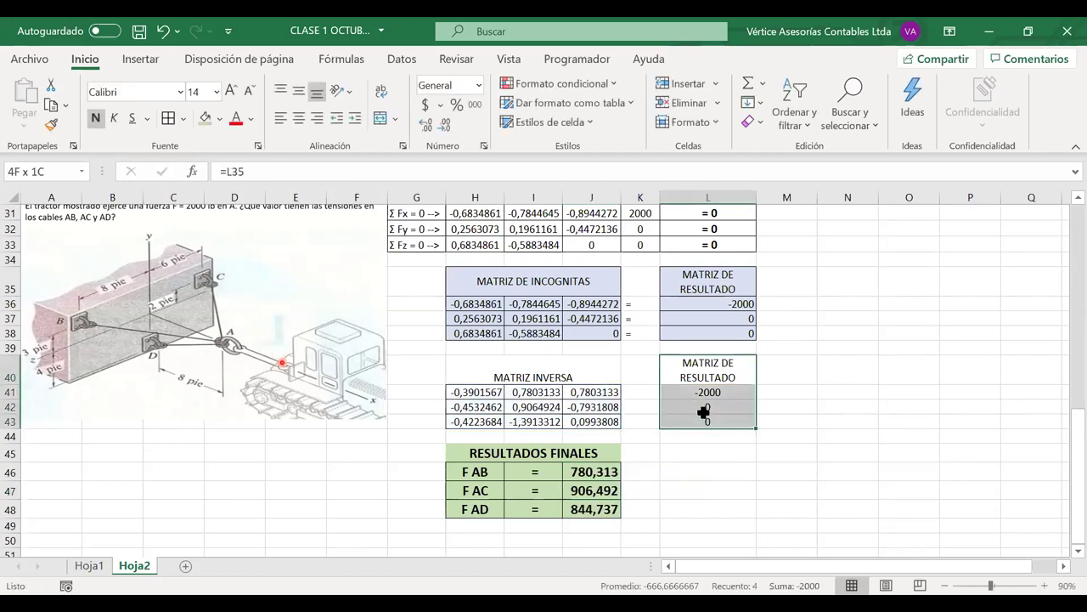
{"action": "left_click_drag", "start_coordinate": [688, 269], "coordinate": [690, 336]}
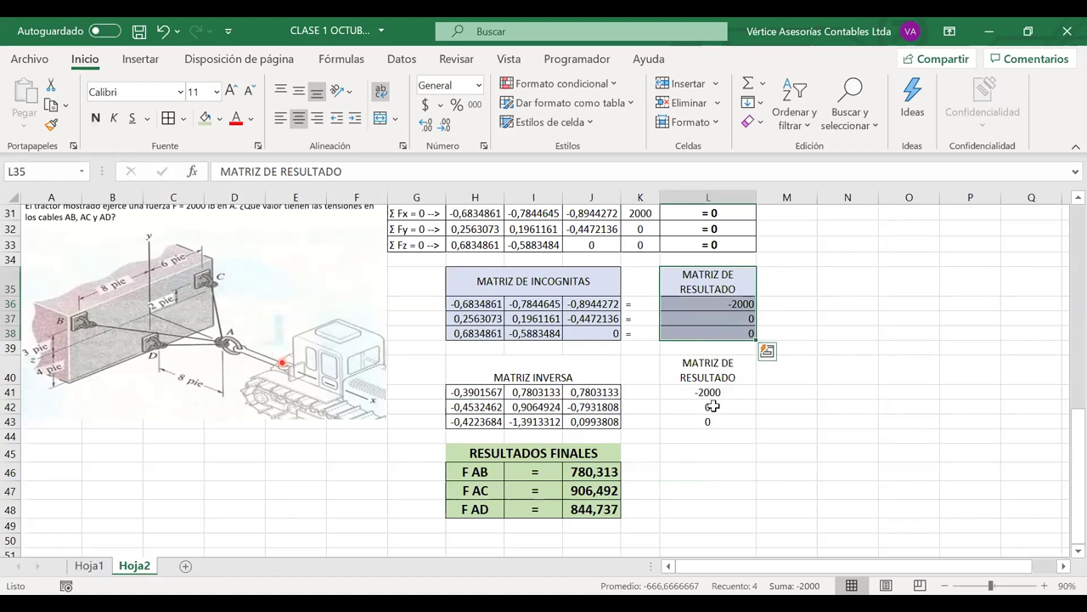
{"action": "left_click_drag", "start_coordinate": [708, 366], "coordinate": [708, 422]}
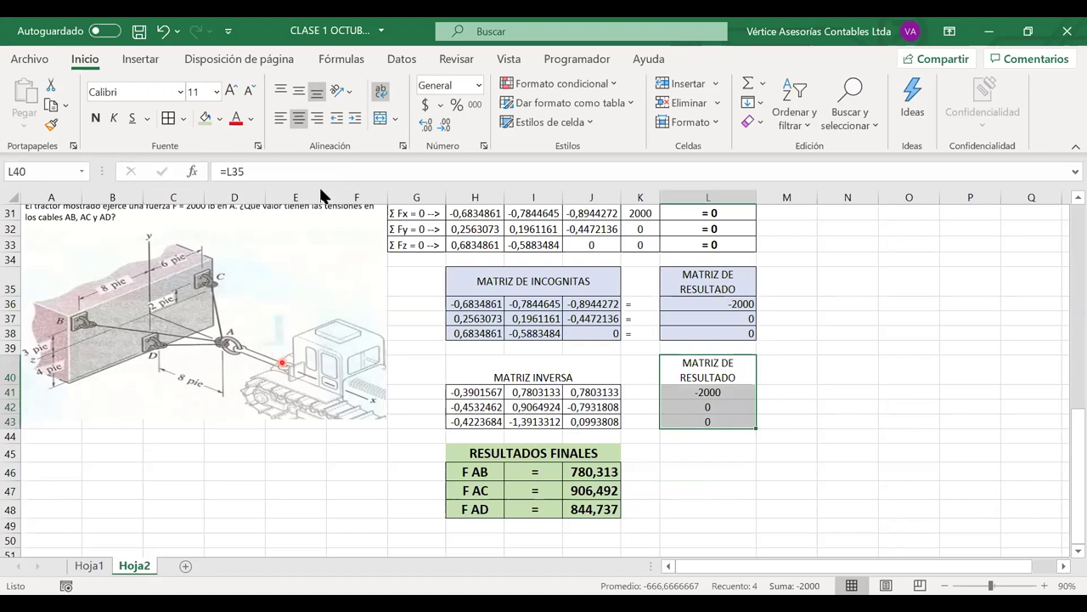
{"action": "key", "text": "alt+o"}
{"action": "key", "text": "b"}
{"action": "key", "text": "t"}
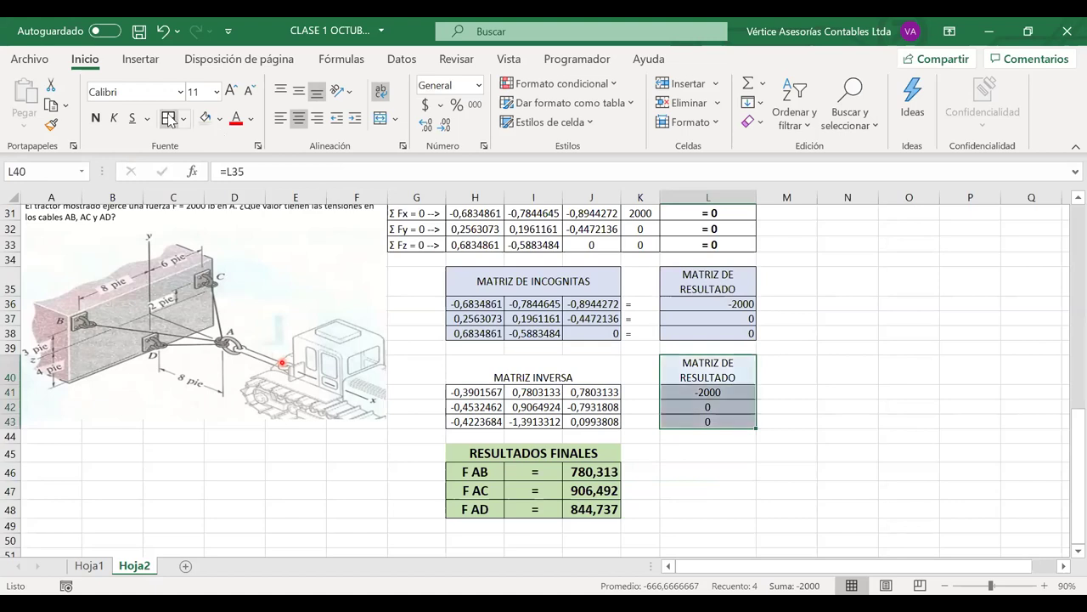
- Give the inverse matrix block H40:J43, including its heading, all borders and a light yellow fill
{"action": "left_click_drag", "start_coordinate": [533, 376], "coordinate": [528, 408]}
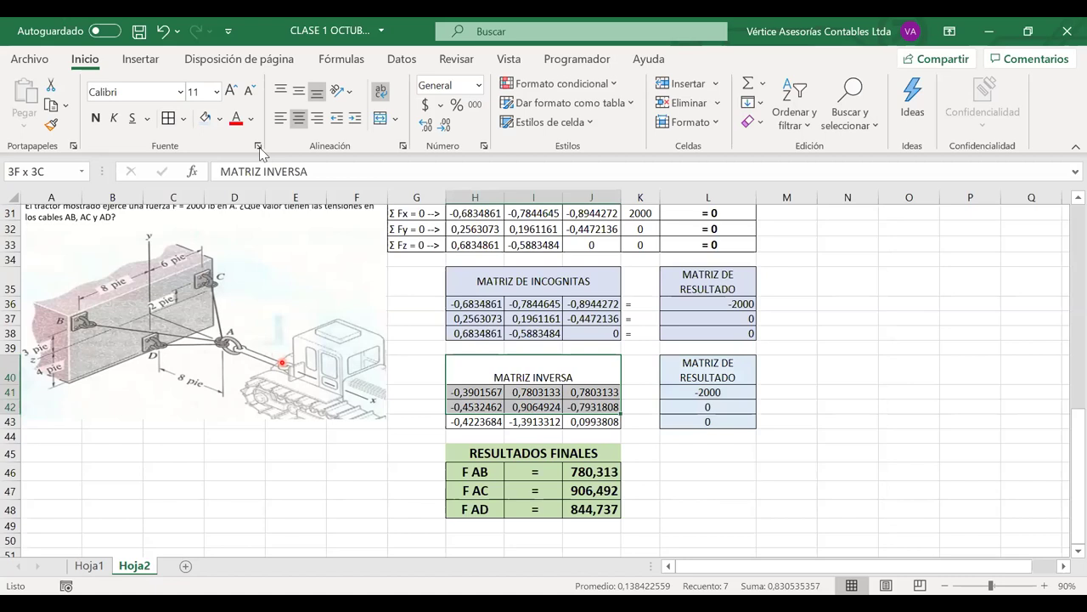
{"action": "key", "text": "shift+Down"}
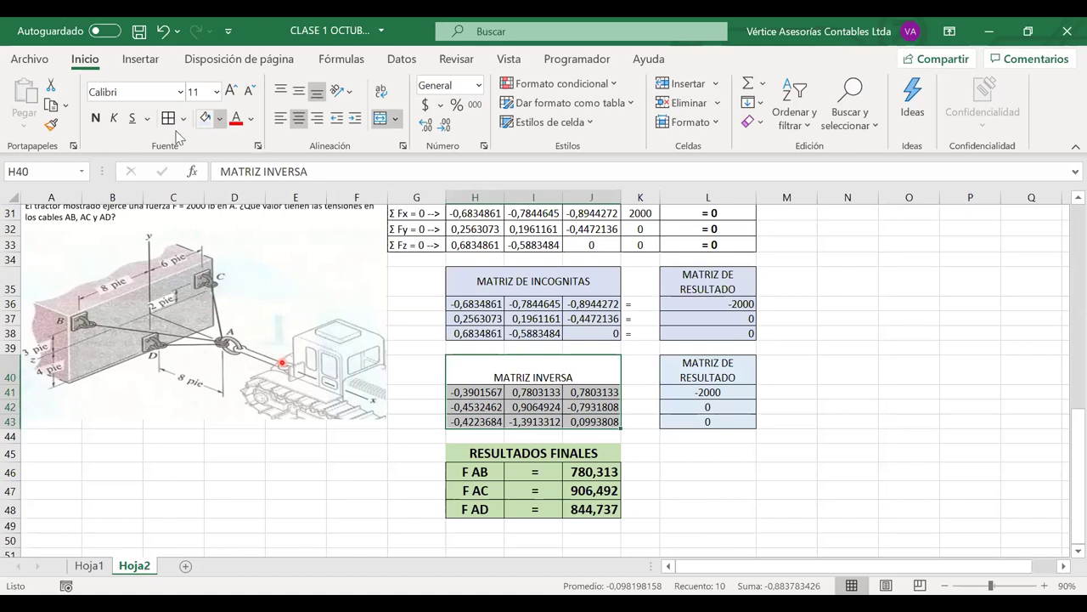
{"action": "key", "text": "F4"}
- Check the formula behind the F AB label in cell H46
{"action": "left_click", "coordinate": [482, 473]}
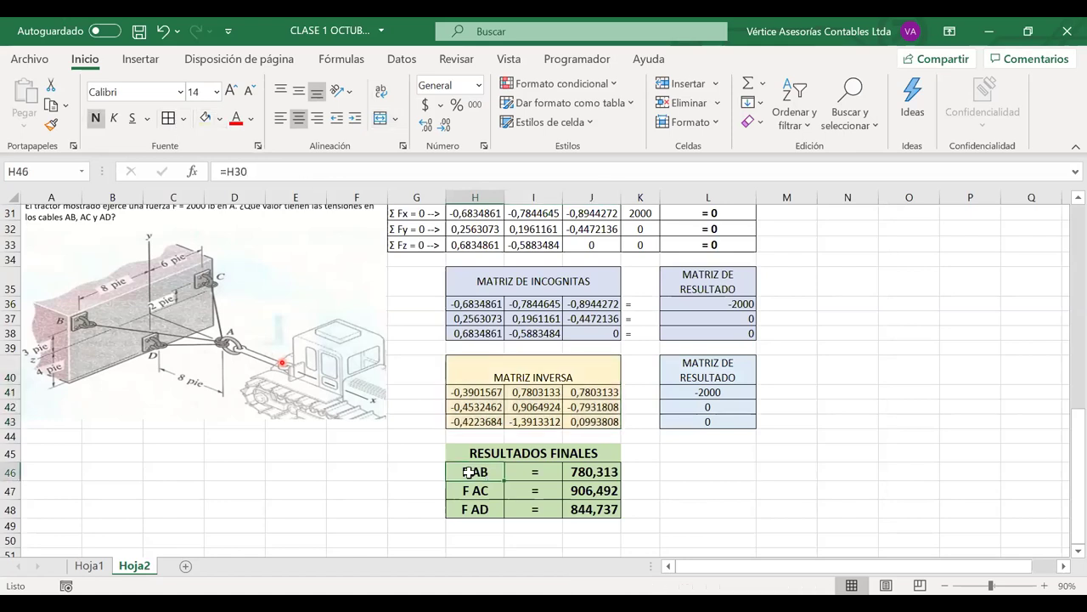
{"action": "key", "text": "F2"}
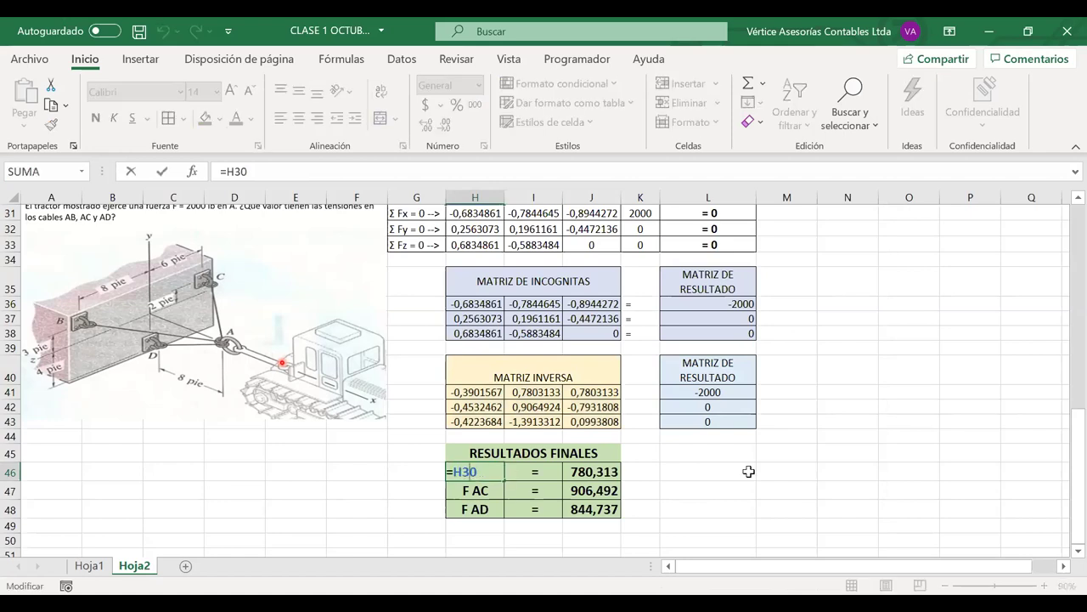
{"action": "key", "text": "Return"}
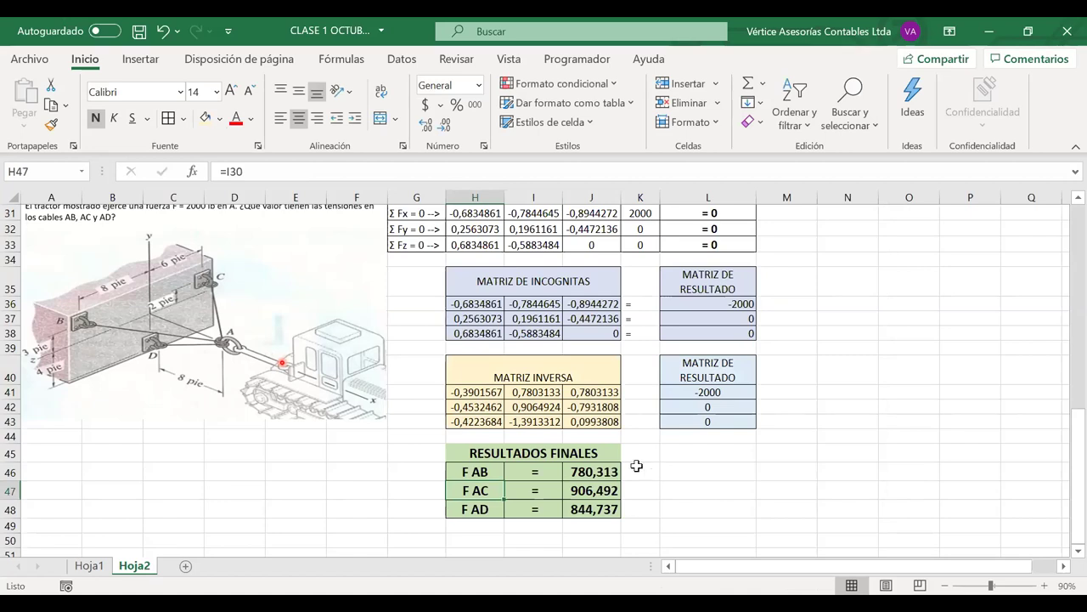
- Extend the merged RESULTADOS FINALES heading across H45:K45 and move the tractor problem picture down beside the matrices
{"action": "left_click_drag", "start_coordinate": [475, 452], "coordinate": [640, 453]}
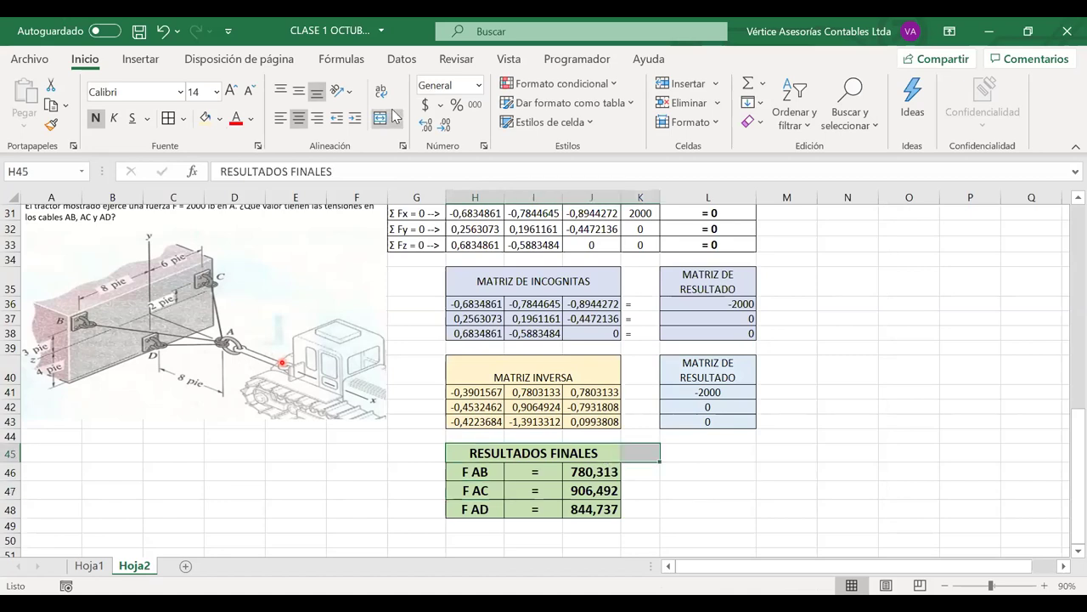
{"action": "left_click", "coordinate": [379, 118]}
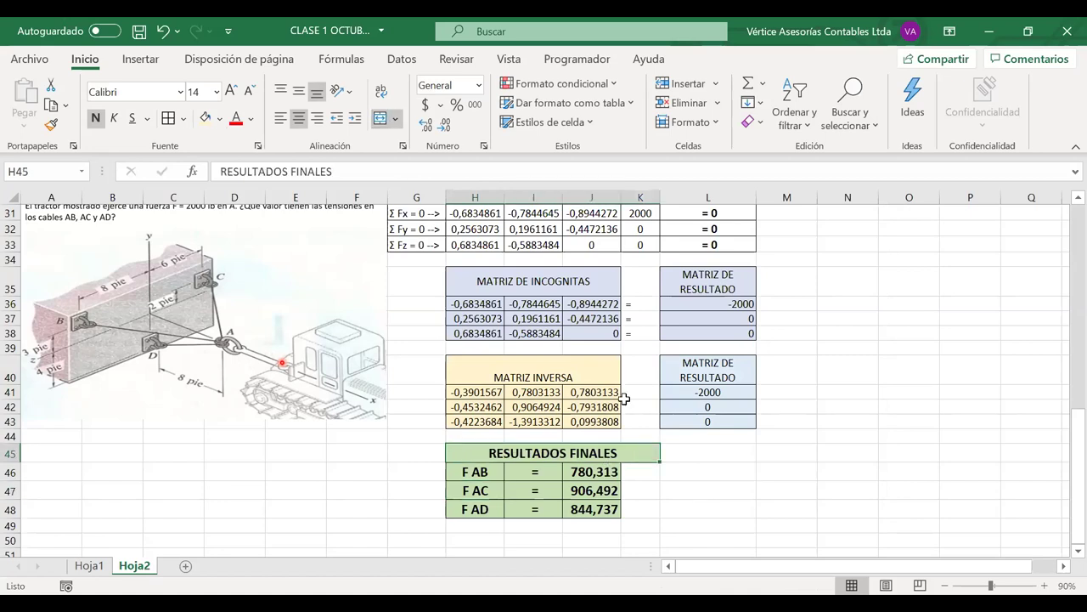
{"action": "left_click_drag", "start_coordinate": [249, 328], "coordinate": [243, 391]}
{"action": "scroll", "coordinate": [562, 413], "scroll_direction": "down", "scroll_amount": 1}
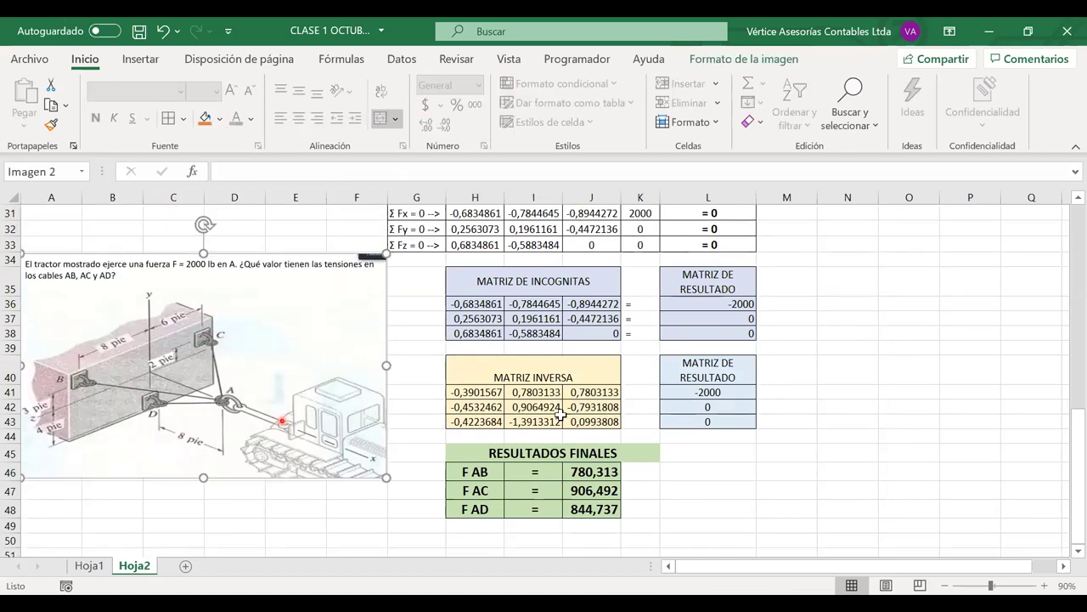
- Enter the unit lb beside each of the three tensions in the final results block, K46:K48
{"action": "left_click", "coordinate": [643, 468]}
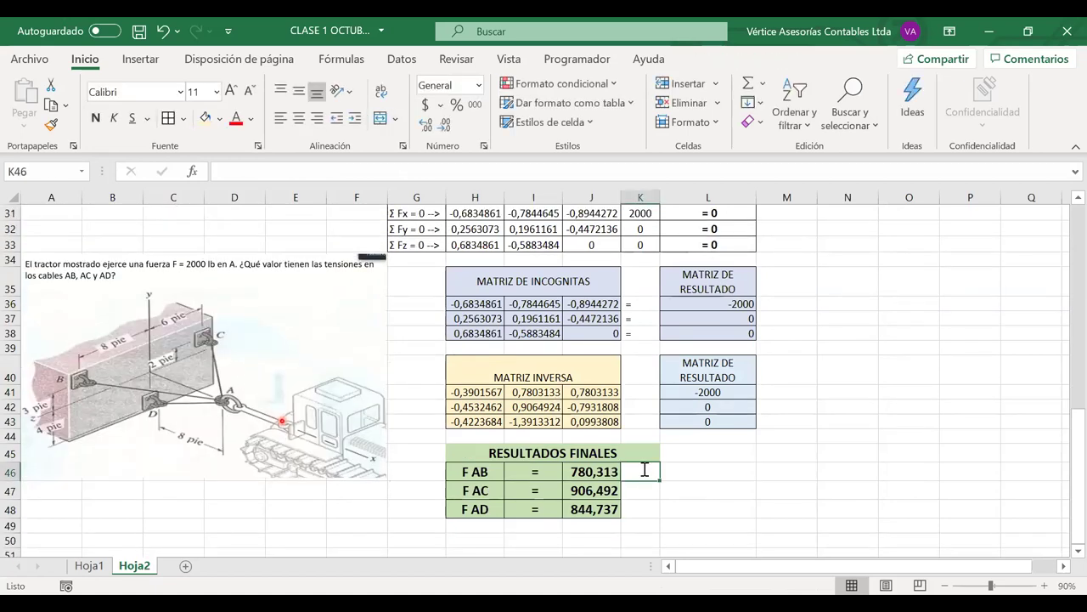
{"action": "type", "text": "lb"}
{"action": "key", "text": "Return"}
{"action": "type", "text": "lb"}
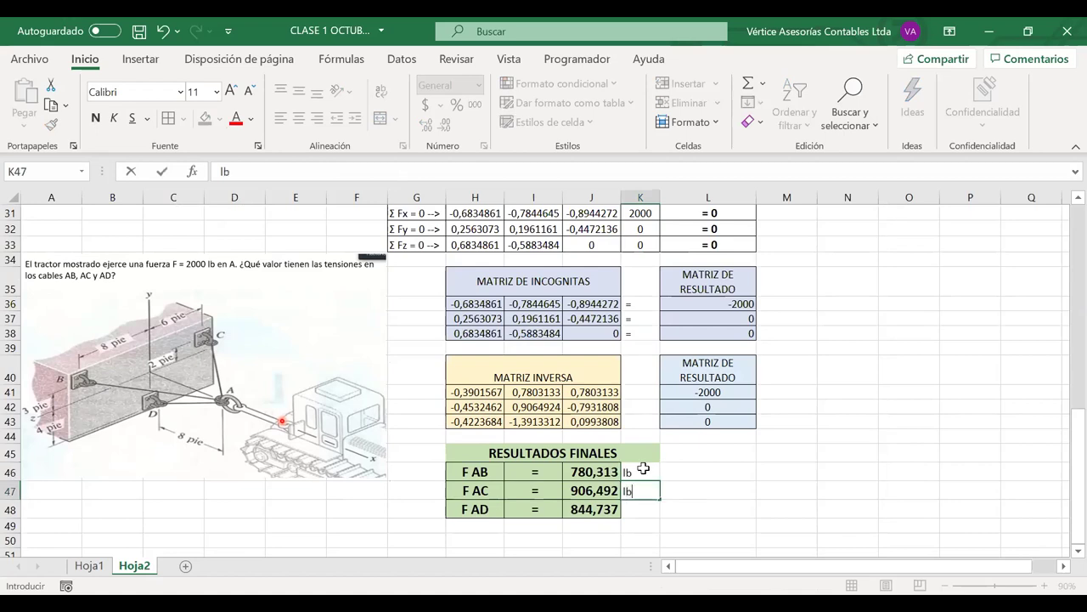
{"action": "left_click", "coordinate": [643, 468]}
{"action": "left_click_drag", "start_coordinate": [660, 480], "coordinate": [654, 513]}
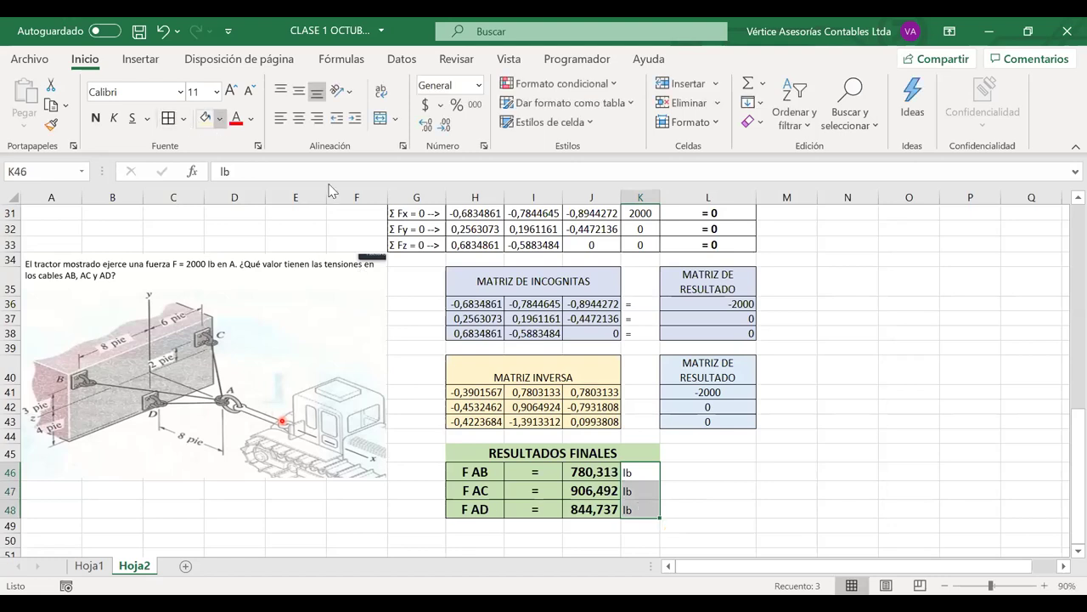
- Give the unit cells K46:K48 the light green fill and borders of the final results block
{"action": "key", "text": "alt+h"}
{"action": "key", "text": "h"}
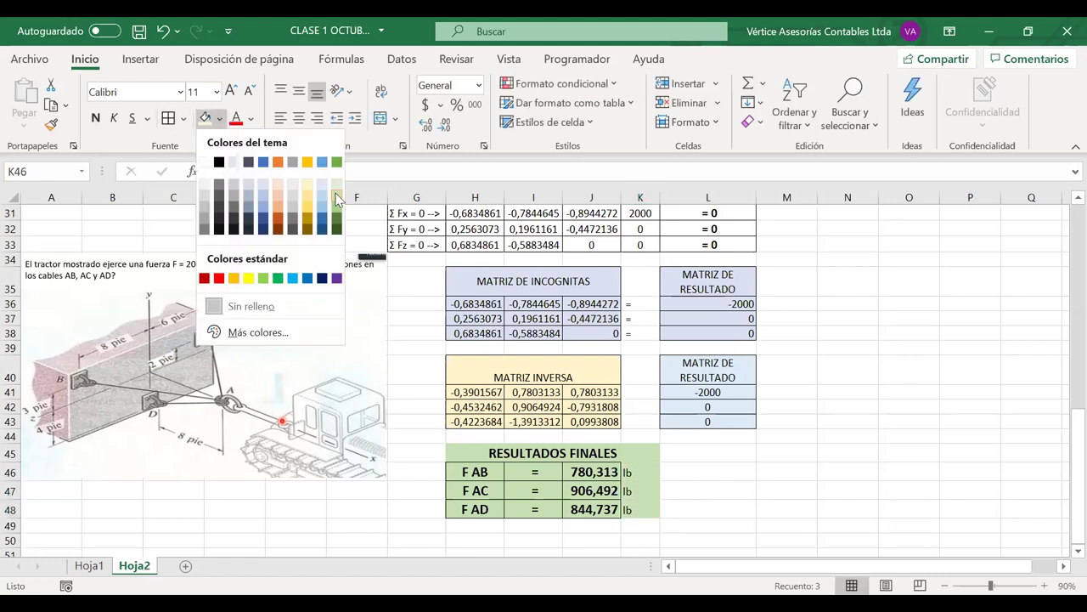
{"action": "left_click", "coordinate": [336, 198]}
{"action": "left_click_drag", "start_coordinate": [635, 456], "coordinate": [627, 508]}
{"action": "left_click_drag", "start_coordinate": [994, 422], "coordinate": [939, 429]}
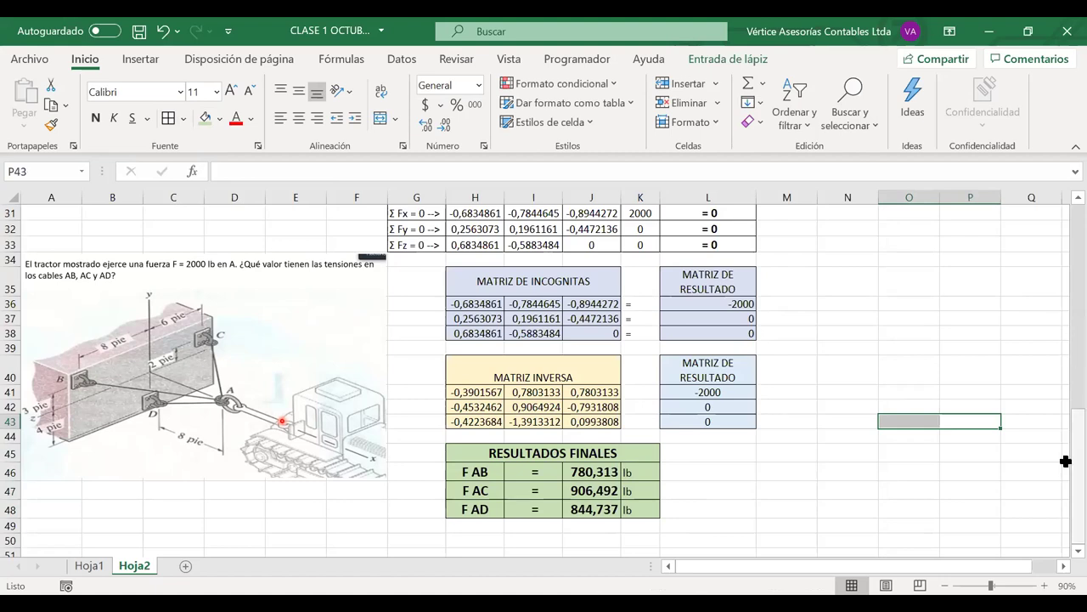
- Handwrite 0,683 F AB − 0,588 F AC = 0 in red beside the equation table and strike out row 33's F AD and F T zeros
{"action": "left_click_drag", "start_coordinate": [1073, 459], "coordinate": [1073, 434]}
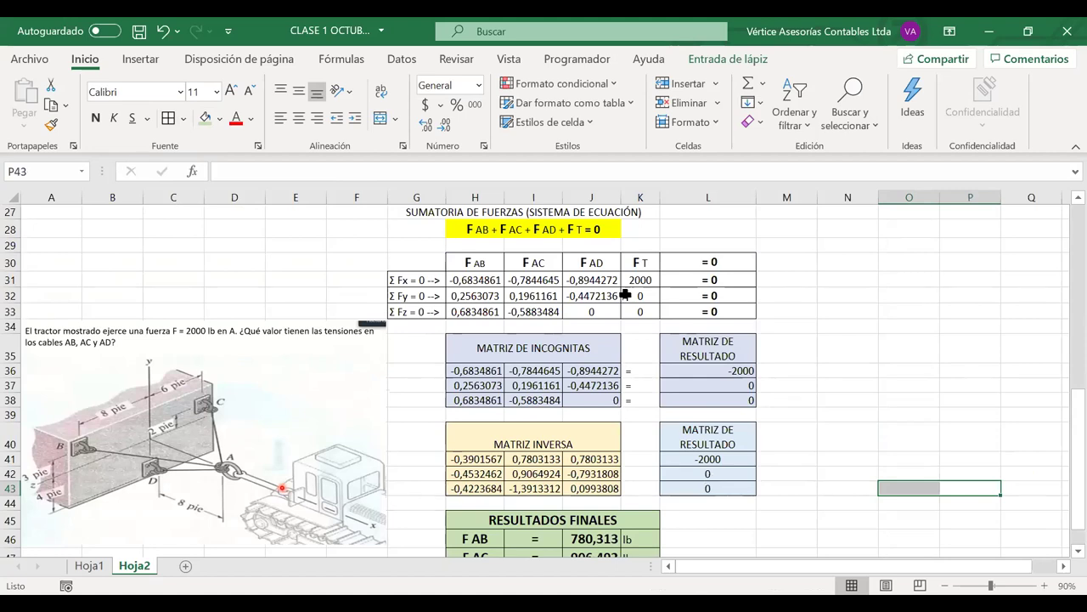
{"action": "left_click_drag", "start_coordinate": [420, 281], "coordinate": [718, 309]}
{"action": "scroll", "coordinate": [717, 308], "scroll_direction": "right", "scroll_amount": 5}
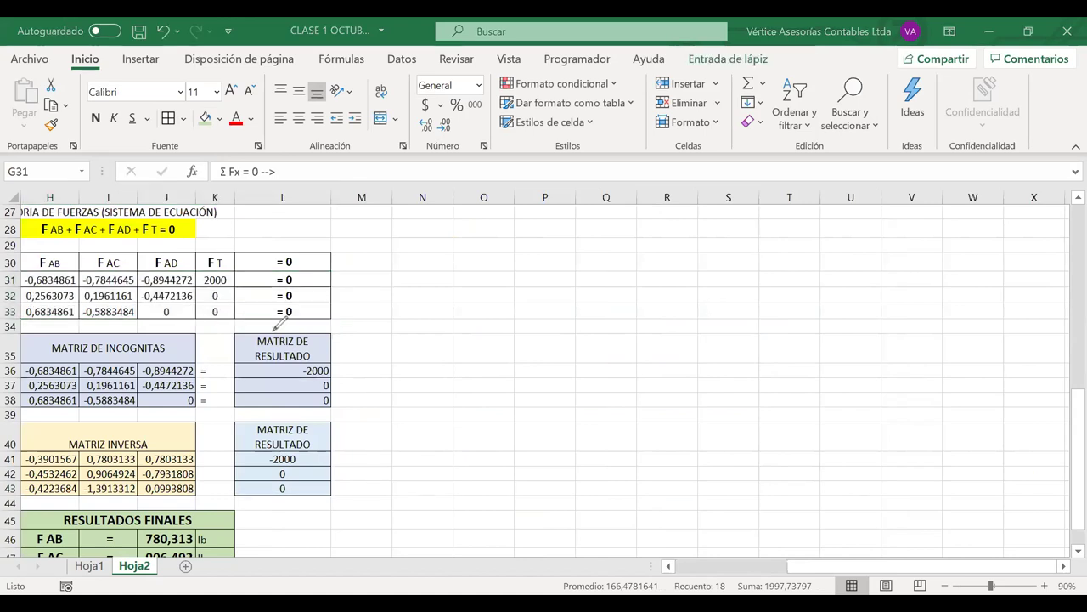
{"action": "mouse_move", "coordinate": [476, 252]}
{"action": "left_mouse_down"}
{"action": "mouse_move", "coordinate": [468, 259]}
{"action": "mouse_move", "coordinate": [476, 253]}
{"action": "left_mouse_up"}
{"action": "left_click_drag", "start_coordinate": [496, 270], "coordinate": [491, 284]}
{"action": "mouse_move", "coordinate": [530, 246]}
{"action": "left_mouse_down"}
{"action": "mouse_move", "coordinate": [518, 268]}
{"action": "mouse_move", "coordinate": [549, 280]}
{"action": "mouse_move", "coordinate": [552, 251]}
{"action": "mouse_move", "coordinate": [570, 283]}
{"action": "left_mouse_up"}
{"action": "mouse_move", "coordinate": [636, 248]}
{"action": "left_mouse_down"}
{"action": "mouse_move", "coordinate": [627, 292]}
{"action": "mouse_move", "coordinate": [656, 247]}
{"action": "left_mouse_up"}
{"action": "mouse_move", "coordinate": [628, 269]}
{"action": "left_mouse_down"}
{"action": "mouse_move", "coordinate": [646, 267]}
{"action": "mouse_move", "coordinate": [670, 294]}
{"action": "left_mouse_up"}
{"action": "left_click_drag", "start_coordinate": [656, 287], "coordinate": [676, 296]}
{"action": "mouse_move", "coordinate": [677, 277]}
{"action": "left_mouse_down"}
{"action": "mouse_move", "coordinate": [677, 294]}
{"action": "mouse_move", "coordinate": [777, 254]}
{"action": "mouse_move", "coordinate": [790, 295]}
{"action": "left_mouse_up"}
{"action": "left_click_drag", "start_coordinate": [826, 252], "coordinate": [813, 283]}
{"action": "mouse_move", "coordinate": [841, 256]}
{"action": "left_mouse_down"}
{"action": "mouse_move", "coordinate": [876, 245]}
{"action": "mouse_move", "coordinate": [907, 287]}
{"action": "mouse_move", "coordinate": [923, 263]}
{"action": "mouse_move", "coordinate": [935, 287]}
{"action": "mouse_move", "coordinate": [968, 286]}
{"action": "left_mouse_up"}
{"action": "left_click_drag", "start_coordinate": [163, 312], "coordinate": [231, 315]}
{"action": "left_click_drag", "start_coordinate": [992, 260], "coordinate": [1025, 256]}
- Handwrite the isolated form F AB = (0,588 / 0,683) F AC in red below the first equation
{"action": "mouse_move", "coordinate": [708, 350]}
{"action": "left_mouse_down"}
{"action": "mouse_move", "coordinate": [729, 348]}
{"action": "mouse_move", "coordinate": [730, 359]}
{"action": "left_mouse_up"}
{"action": "mouse_move", "coordinate": [820, 327]}
{"action": "left_mouse_down"}
{"action": "mouse_move", "coordinate": [821, 365]}
{"action": "mouse_move", "coordinate": [849, 321]}
{"action": "mouse_move", "coordinate": [838, 343]}
{"action": "left_mouse_up"}
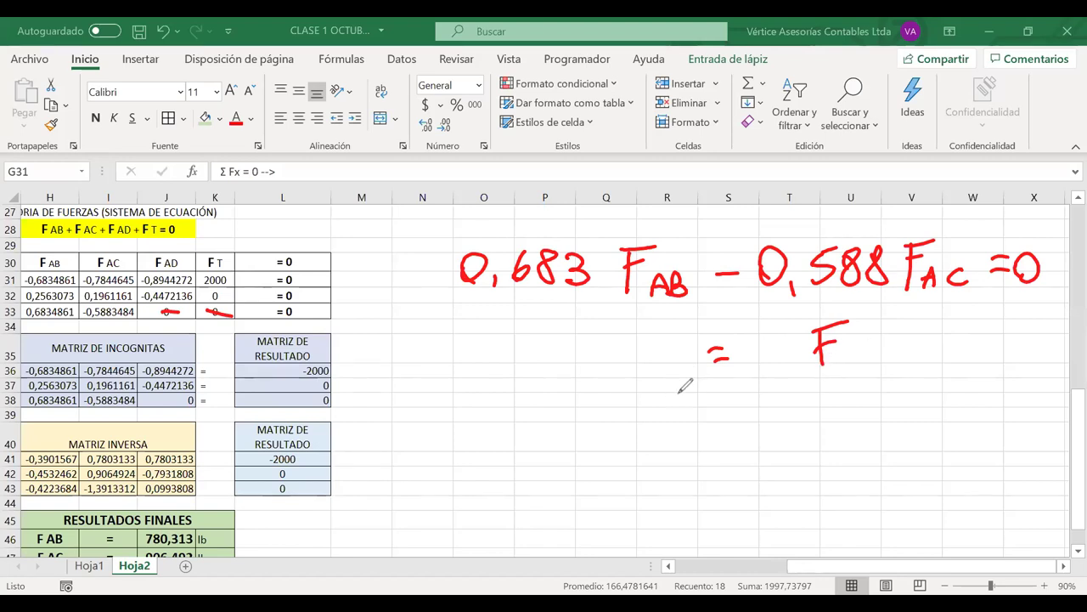
{"action": "key", "text": "ctrl+z"}
{"action": "key", "text": "ctrl+z"}
{"action": "key", "text": "ctrl+z"}
{"action": "left_click_drag", "start_coordinate": [581, 335], "coordinate": [577, 366]}
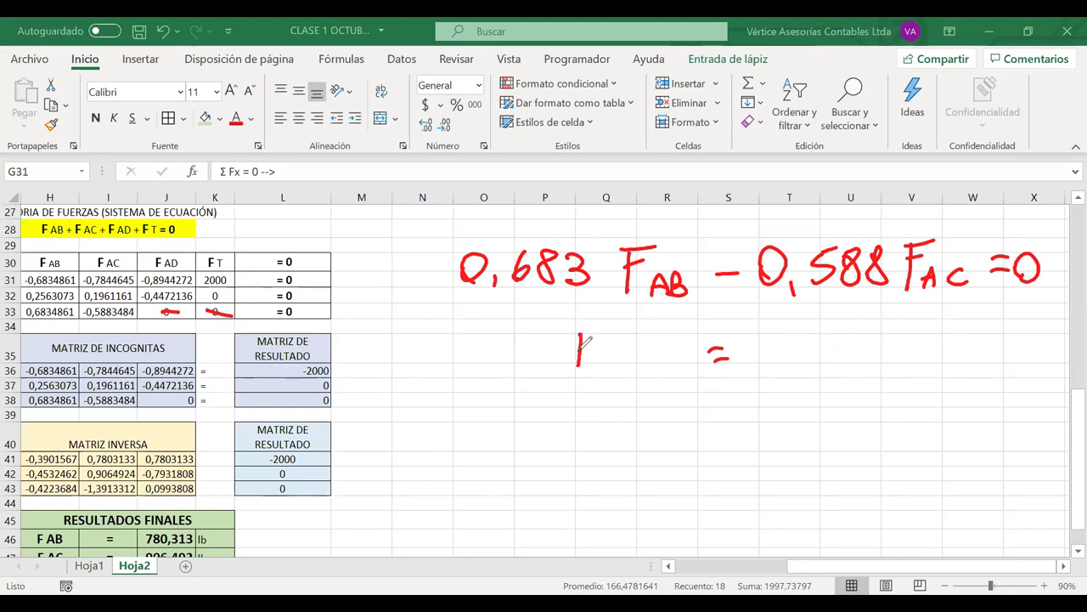
{"action": "left_click_drag", "start_coordinate": [578, 326], "coordinate": [610, 324]}
{"action": "mouse_move", "coordinate": [578, 346]}
{"action": "left_mouse_down"}
{"action": "mouse_move", "coordinate": [596, 345]}
{"action": "mouse_move", "coordinate": [629, 370]}
{"action": "left_mouse_up"}
{"action": "left_click_drag", "start_coordinate": [787, 330], "coordinate": [783, 333]}
{"action": "left_click_drag", "start_coordinate": [802, 350], "coordinate": [800, 360]}
{"action": "mouse_move", "coordinate": [831, 326]}
{"action": "left_mouse_down"}
{"action": "mouse_move", "coordinate": [817, 355]}
{"action": "mouse_move", "coordinate": [847, 332]}
{"action": "left_mouse_up"}
{"action": "mouse_move", "coordinate": [881, 324]}
{"action": "left_mouse_down"}
{"action": "mouse_move", "coordinate": [871, 333]}
{"action": "mouse_move", "coordinate": [929, 366]}
{"action": "mouse_move", "coordinate": [942, 321]}
{"action": "left_mouse_up"}
{"action": "left_click_drag", "start_coordinate": [945, 365], "coordinate": [990, 360]}
{"action": "left_click_drag", "start_coordinate": [783, 379], "coordinate": [893, 370]}
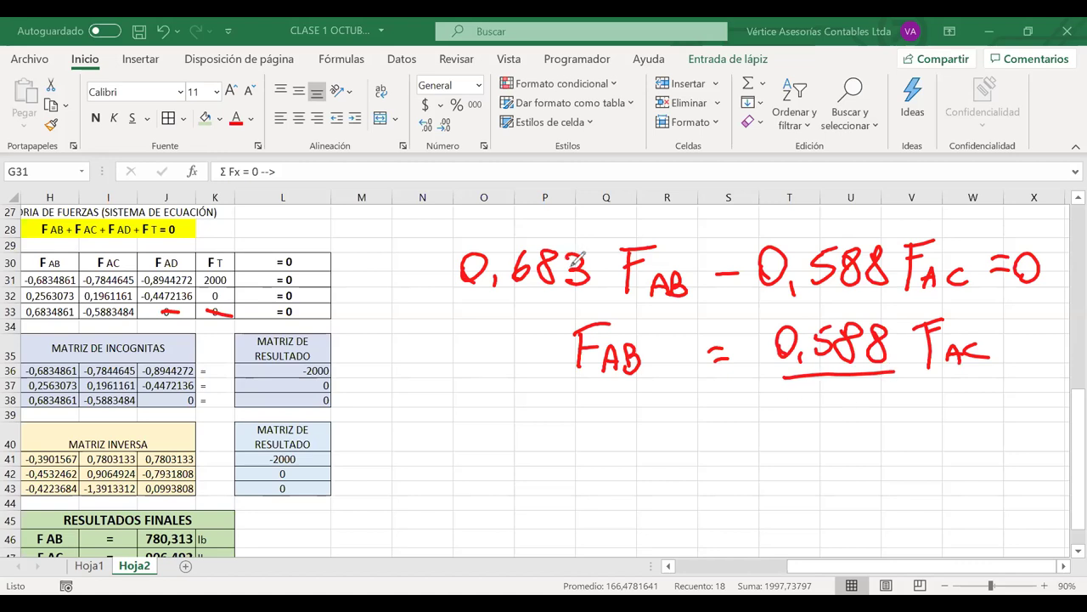
{"action": "left_click_drag", "start_coordinate": [797, 394], "coordinate": [810, 421]}
{"action": "mouse_move", "coordinate": [842, 385]}
{"action": "left_mouse_down"}
{"action": "mouse_move", "coordinate": [835, 404]}
{"action": "mouse_move", "coordinate": [870, 390]}
{"action": "mouse_move", "coordinate": [896, 397]}
{"action": "mouse_move", "coordinate": [882, 411]}
{"action": "left_mouse_up"}
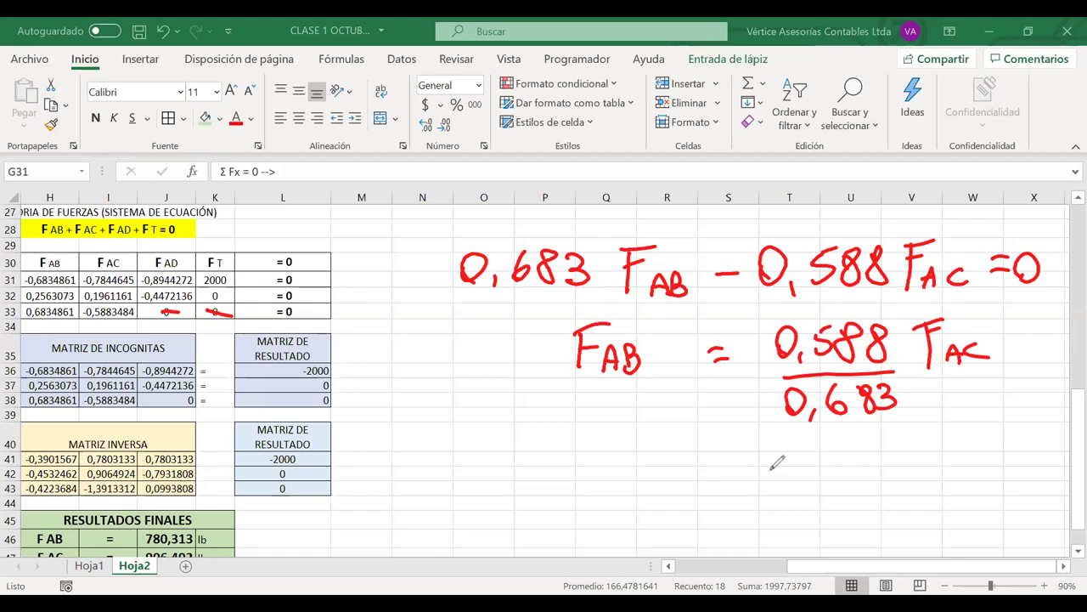
- Handwrite the simplified relation F AB = 0,8609 F AC in red below the fraction
{"action": "mouse_move", "coordinate": [615, 450]}
{"action": "left_mouse_down"}
{"action": "mouse_move", "coordinate": [610, 503]}
{"action": "mouse_move", "coordinate": [644, 443]}
{"action": "left_mouse_up"}
{"action": "mouse_move", "coordinate": [631, 508]}
{"action": "left_mouse_down"}
{"action": "mouse_move", "coordinate": [639, 487]}
{"action": "mouse_move", "coordinate": [644, 505]}
{"action": "mouse_move", "coordinate": [666, 501]}
{"action": "mouse_move", "coordinate": [698, 474]}
{"action": "mouse_move", "coordinate": [698, 484]}
{"action": "mouse_move", "coordinate": [763, 488]}
{"action": "mouse_move", "coordinate": [742, 467]}
{"action": "left_mouse_up"}
{"action": "left_click_drag", "start_coordinate": [773, 494], "coordinate": [770, 506]}
{"action": "mouse_move", "coordinate": [794, 463]}
{"action": "left_mouse_down"}
{"action": "mouse_move", "coordinate": [783, 499]}
{"action": "mouse_move", "coordinate": [795, 465]}
{"action": "left_mouse_up"}
{"action": "mouse_move", "coordinate": [824, 463]}
{"action": "left_mouse_down"}
{"action": "mouse_move", "coordinate": [817, 501]}
{"action": "mouse_move", "coordinate": [819, 483]}
{"action": "mouse_move", "coordinate": [845, 469]}
{"action": "mouse_move", "coordinate": [863, 501]}
{"action": "left_mouse_up"}
{"action": "mouse_move", "coordinate": [910, 459]}
{"action": "left_mouse_down"}
{"action": "mouse_move", "coordinate": [907, 501]}
{"action": "mouse_move", "coordinate": [938, 450]}
{"action": "left_mouse_up"}
{"action": "mouse_move", "coordinate": [925, 499]}
{"action": "left_mouse_down"}
{"action": "mouse_move", "coordinate": [938, 473]}
{"action": "mouse_move", "coordinate": [944, 498]}
{"action": "left_mouse_up"}
{"action": "left_click_drag", "start_coordinate": [965, 479], "coordinate": [960, 493]}
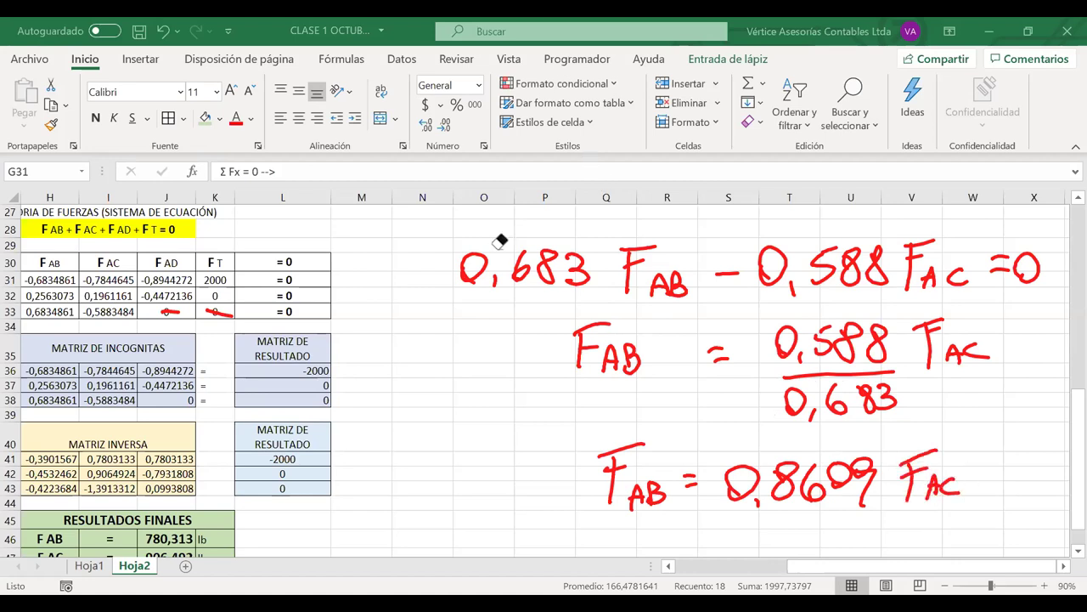
- Erase the two upper handwritten equations, keeping only the relation F AB = 0,8609 F AC
{"action": "left_click_drag", "start_coordinate": [552, 255], "coordinate": [494, 265]}
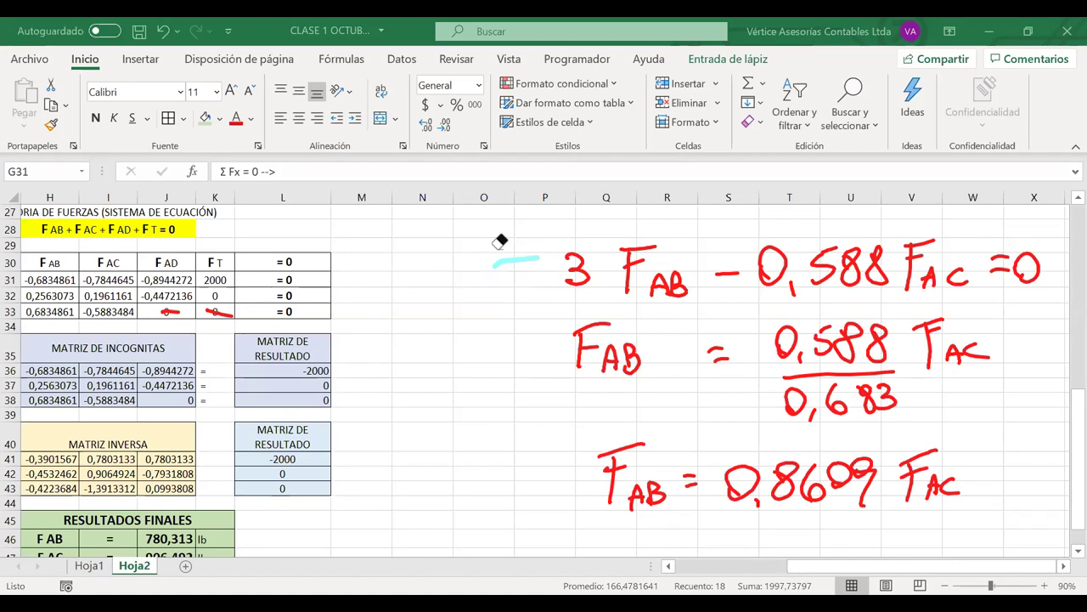
{"action": "left_click_drag", "start_coordinate": [569, 272], "coordinate": [735, 276]}
{"action": "left_click_drag", "start_coordinate": [577, 348], "coordinate": [731, 357]}
{"action": "left_click_drag", "start_coordinate": [781, 344], "coordinate": [892, 372]}
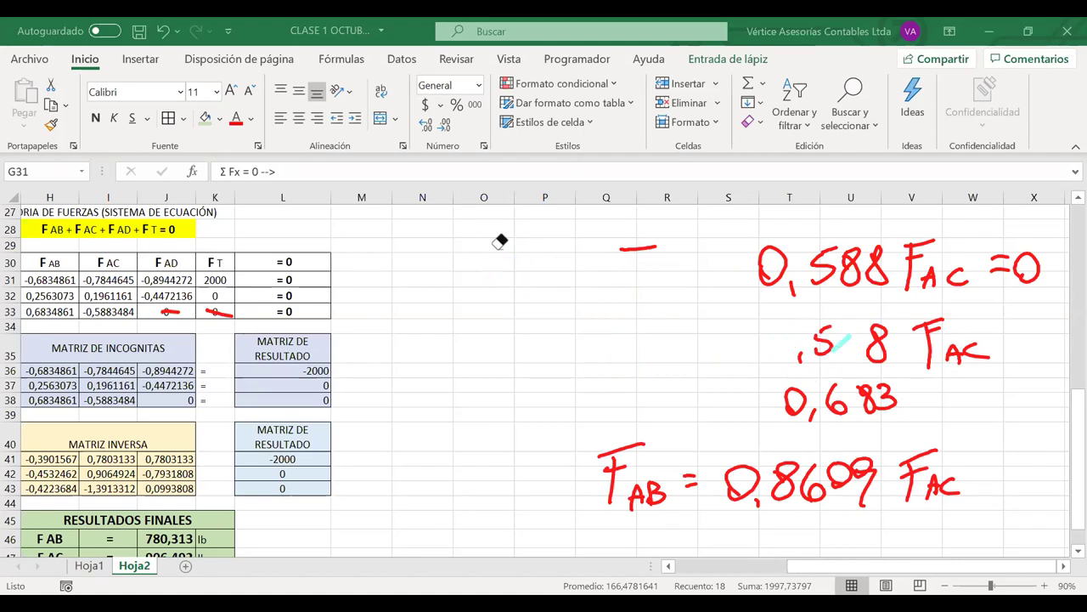
{"action": "left_click_drag", "start_coordinate": [841, 340], "coordinate": [934, 325]}
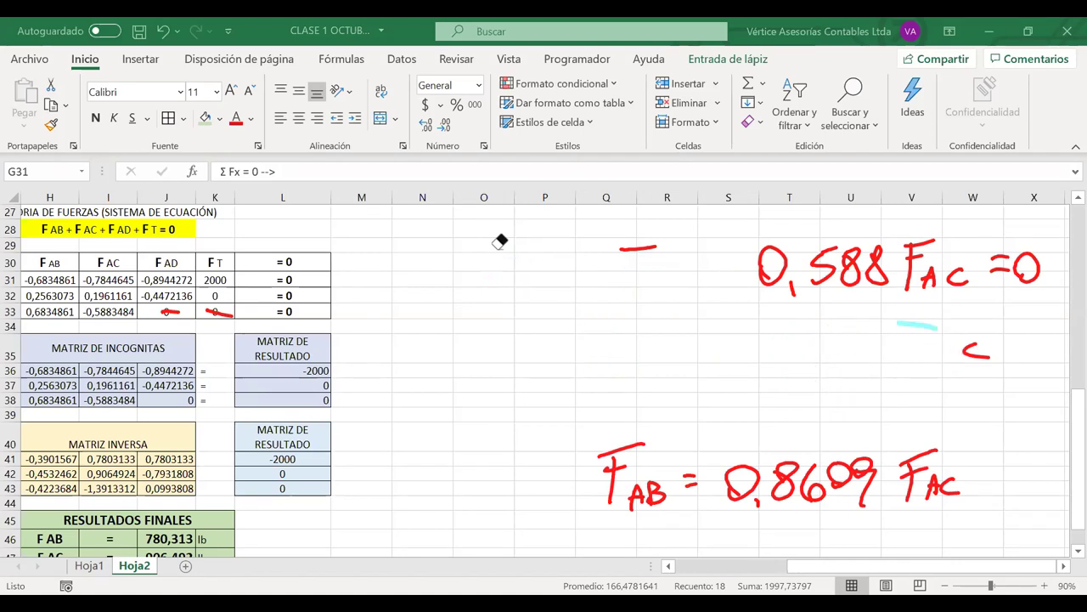
{"action": "left_click_drag", "start_coordinate": [765, 272], "coordinate": [498, 237]}
{"action": "left_click_drag", "start_coordinate": [646, 248], "coordinate": [567, 146]}
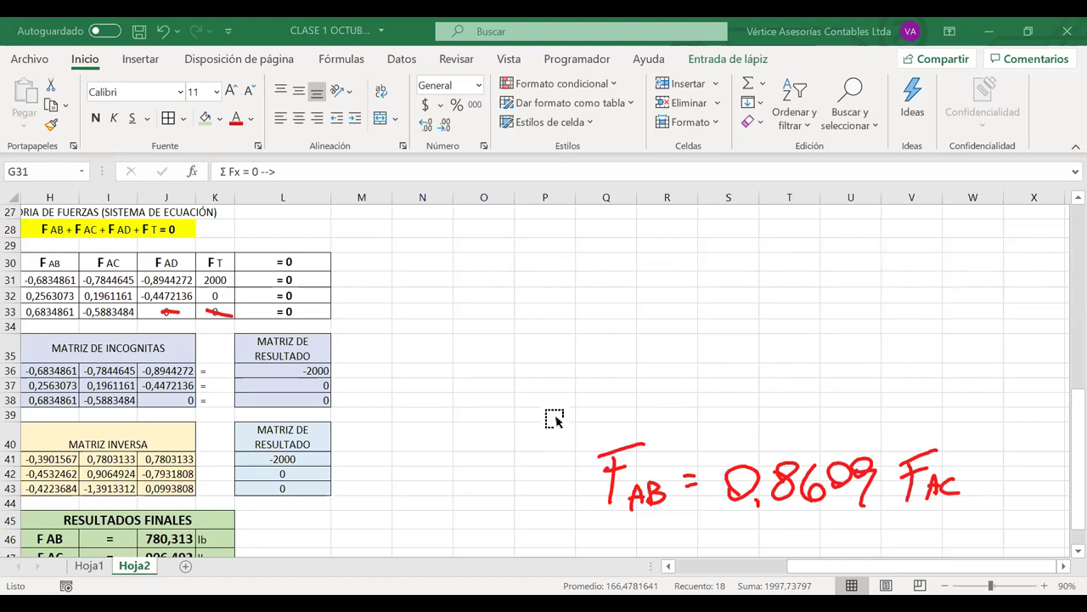
- Move the handwritten relation F AB = 0,8609 F AC up over the column headings, above the cells
{"action": "left_click_drag", "start_coordinate": [554, 419], "coordinate": [991, 560]}
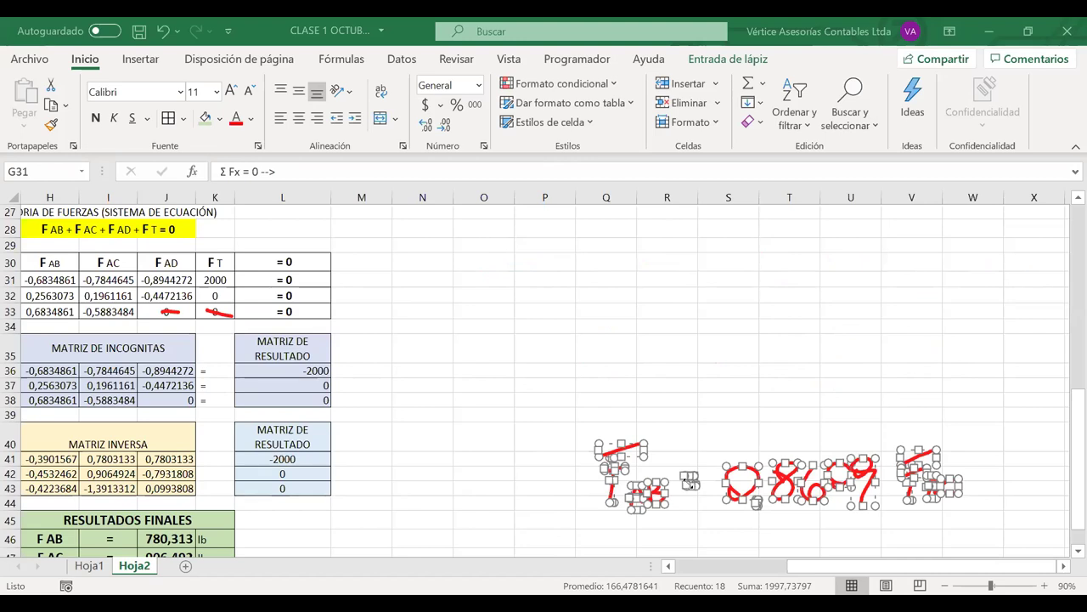
{"action": "mouse_move", "coordinate": [894, 480]}
{"action": "left_mouse_down"}
{"action": "mouse_move", "coordinate": [881, 482]}
{"action": "mouse_move", "coordinate": [613, 267]}
{"action": "left_mouse_up"}
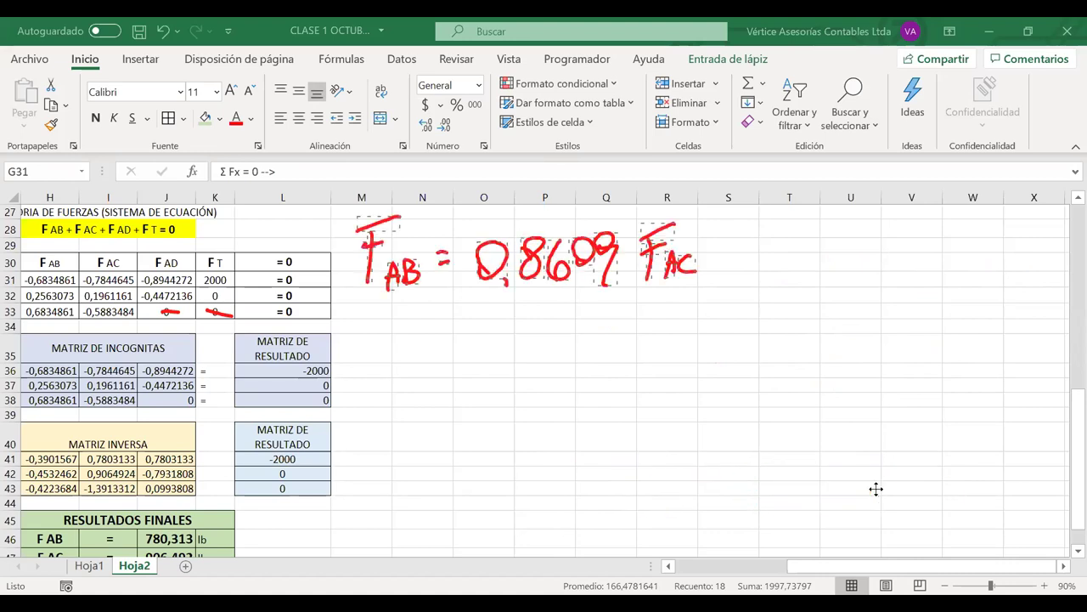
{"action": "mouse_move", "coordinate": [876, 488]}
{"action": "left_mouse_down"}
{"action": "mouse_move", "coordinate": [808, 236]}
{"action": "mouse_move", "coordinate": [583, 274]}
{"action": "mouse_move", "coordinate": [697, 201]}
{"action": "mouse_move", "coordinate": [654, 193]}
{"action": "left_mouse_up"}
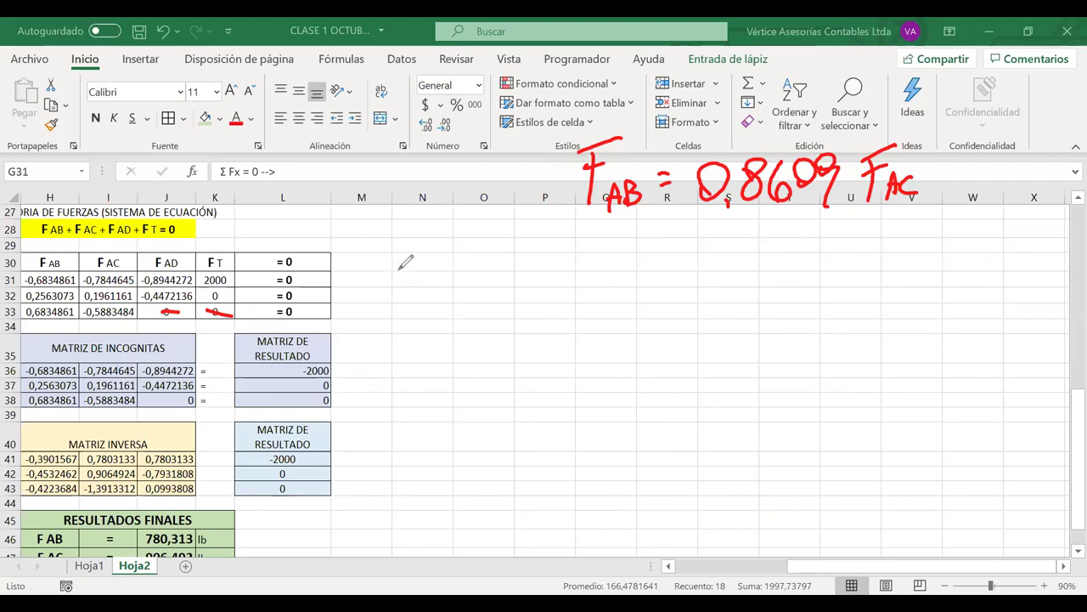
- Handwrite the Fx equation −0,68 F AB − 0,78 F AC − 0,89 F AD = 2000 in red beside rows 30 to 32
{"action": "left_click_drag", "start_coordinate": [416, 256], "coordinate": [435, 281]}
{"action": "mouse_move", "coordinate": [457, 253]}
{"action": "left_mouse_down"}
{"action": "mouse_move", "coordinate": [443, 273]}
{"action": "mouse_move", "coordinate": [475, 252]}
{"action": "mouse_move", "coordinate": [520, 252]}
{"action": "left_mouse_up"}
{"action": "left_click_drag", "start_coordinate": [503, 255], "coordinate": [505, 288]}
{"action": "mouse_move", "coordinate": [501, 271]}
{"action": "left_mouse_down"}
{"action": "mouse_move", "coordinate": [533, 291]}
{"action": "mouse_move", "coordinate": [605, 282]}
{"action": "mouse_move", "coordinate": [615, 254]}
{"action": "left_mouse_up"}
{"action": "left_click_drag", "start_coordinate": [633, 282], "coordinate": [632, 290]}
{"action": "mouse_move", "coordinate": [649, 253]}
{"action": "left_mouse_down"}
{"action": "mouse_move", "coordinate": [671, 251]}
{"action": "mouse_move", "coordinate": [652, 292]}
{"action": "mouse_move", "coordinate": [679, 255]}
{"action": "mouse_move", "coordinate": [702, 290]}
{"action": "left_mouse_up"}
{"action": "left_click_drag", "start_coordinate": [700, 256], "coordinate": [722, 253]}
{"action": "left_click_drag", "start_coordinate": [702, 273], "coordinate": [732, 287]}
{"action": "mouse_move", "coordinate": [724, 280]}
{"action": "left_mouse_down"}
{"action": "mouse_move", "coordinate": [741, 287]}
{"action": "mouse_move", "coordinate": [792, 259]}
{"action": "left_mouse_up"}
{"action": "left_click_drag", "start_coordinate": [812, 279], "coordinate": [810, 287]}
{"action": "left_click_drag", "start_coordinate": [831, 252], "coordinate": [870, 289]}
{"action": "left_click_drag", "start_coordinate": [867, 248], "coordinate": [885, 241]}
{"action": "mouse_move", "coordinate": [873, 272]}
{"action": "left_mouse_down"}
{"action": "mouse_move", "coordinate": [900, 270]}
{"action": "mouse_move", "coordinate": [905, 291]}
{"action": "mouse_move", "coordinate": [956, 261]}
{"action": "left_mouse_up"}
{"action": "mouse_move", "coordinate": [936, 272]}
{"action": "left_mouse_down"}
{"action": "mouse_move", "coordinate": [1004, 280]}
{"action": "mouse_move", "coordinate": [1011, 263]}
{"action": "left_mouse_up"}
{"action": "left_click_drag", "start_coordinate": [1028, 261], "coordinate": [1043, 262]}
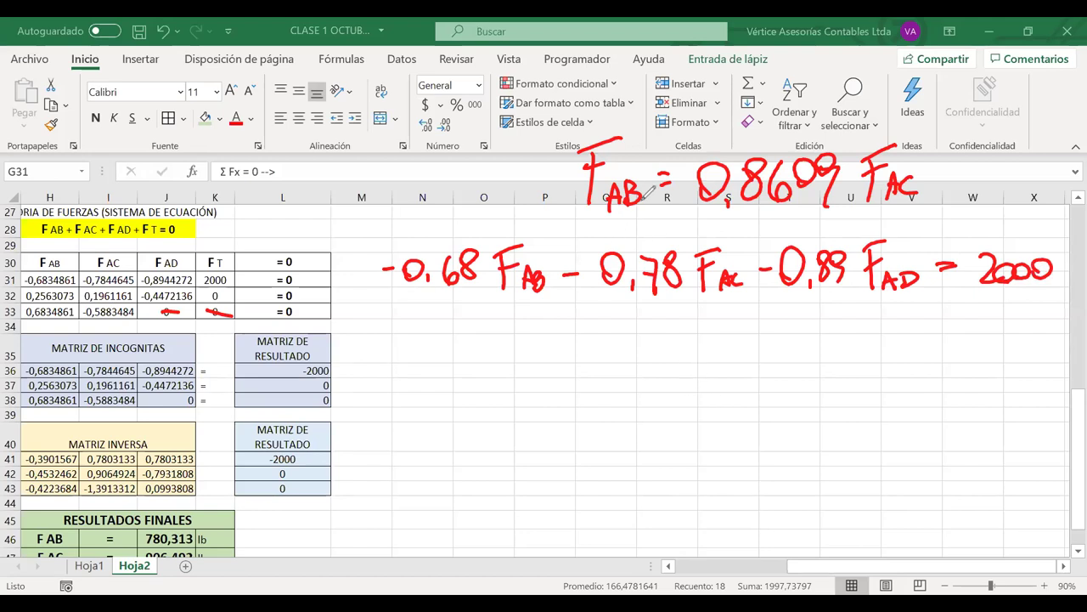
- Circle F AB in the Fx equation, erase the circle and the term, and shift −0,68 left to make room for its substitute
{"action": "mouse_move", "coordinate": [514, 213]}
{"action": "left_mouse_down"}
{"action": "mouse_move", "coordinate": [493, 245]}
{"action": "mouse_move", "coordinate": [515, 289]}
{"action": "left_mouse_up"}
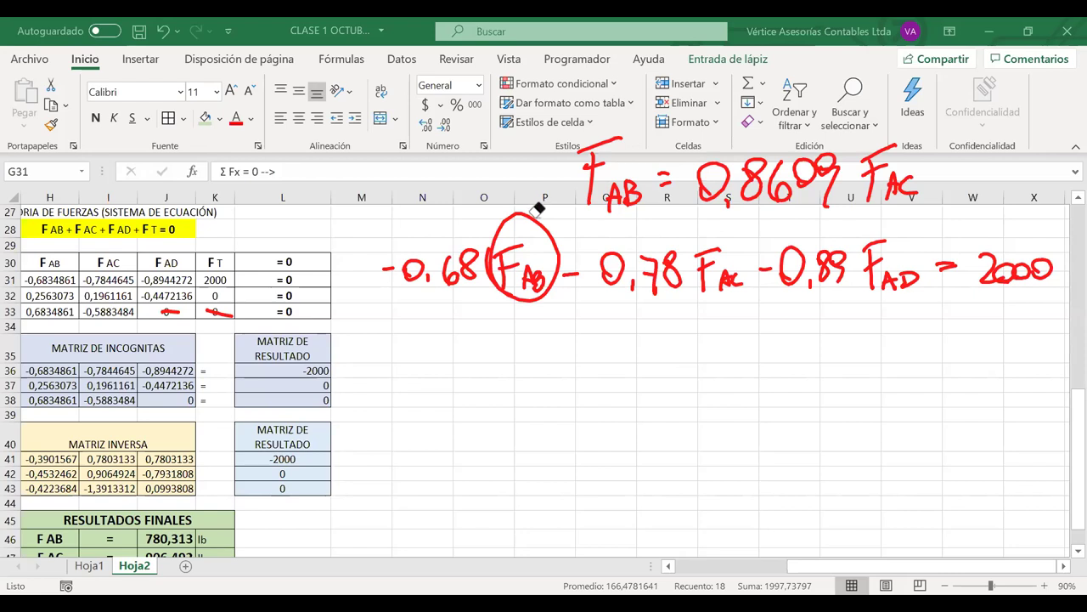
{"action": "left_click_drag", "start_coordinate": [538, 214], "coordinate": [509, 297]}
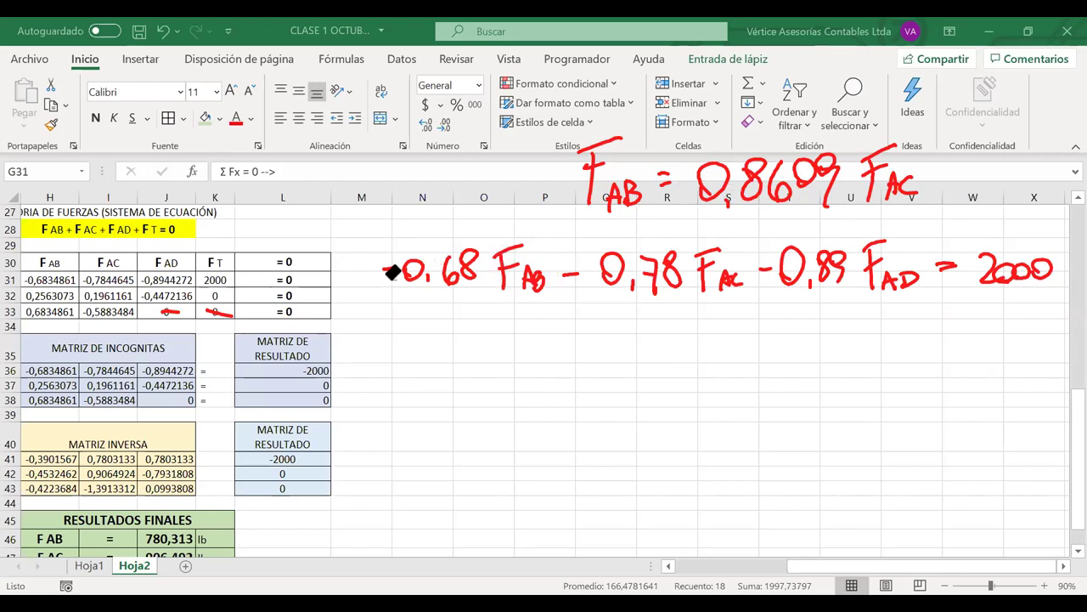
{"action": "left_click_drag", "start_coordinate": [515, 243], "coordinate": [521, 250]}
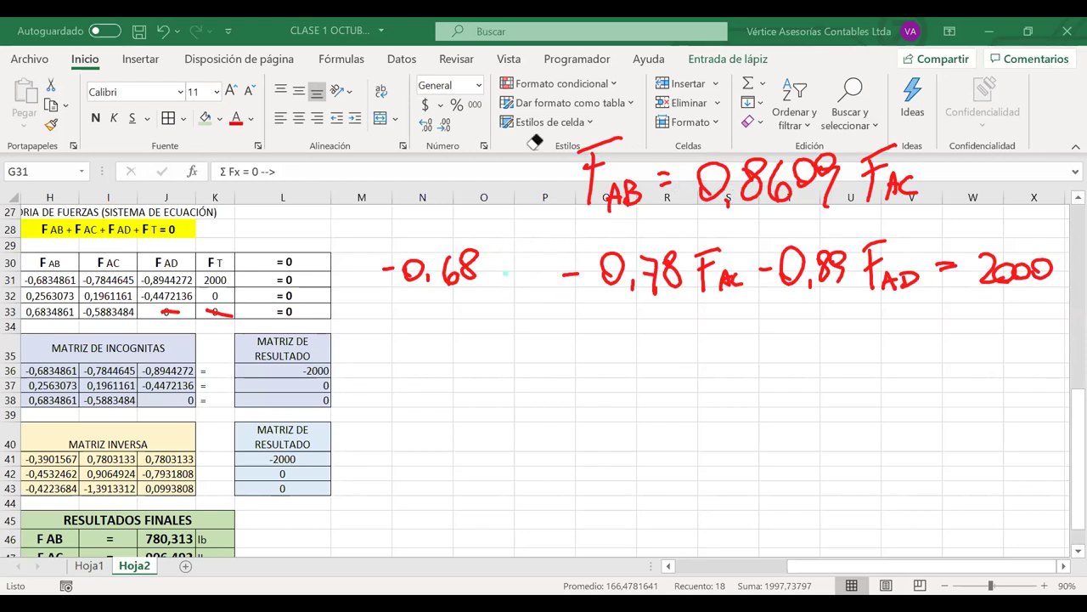
{"action": "left_click_drag", "start_coordinate": [366, 230], "coordinate": [472, 303]}
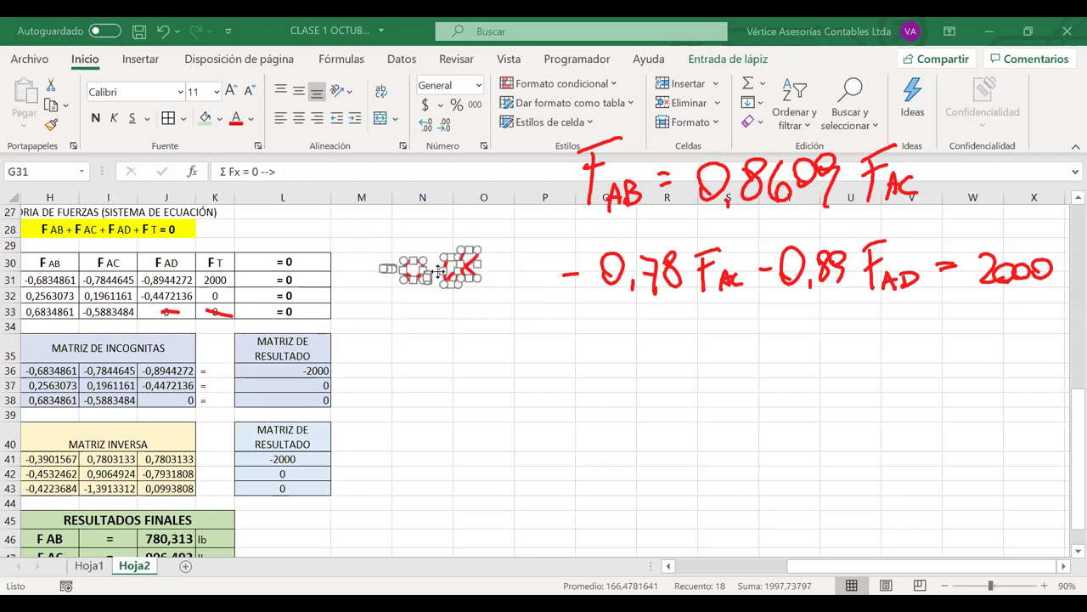
{"action": "left_click_drag", "start_coordinate": [441, 266], "coordinate": [410, 269]}
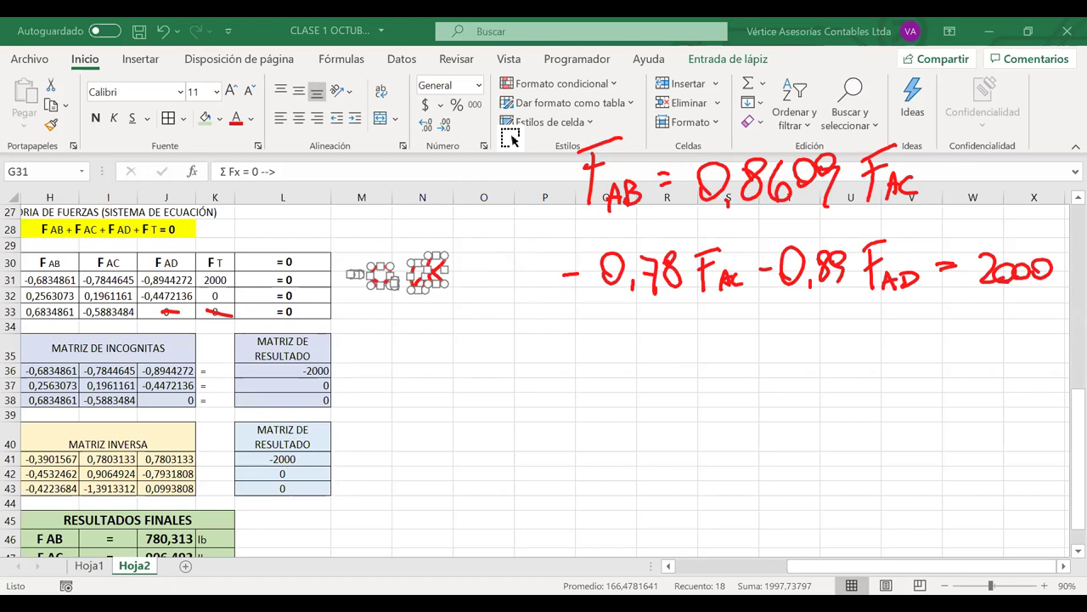
{"action": "key", "text": "Escape"}
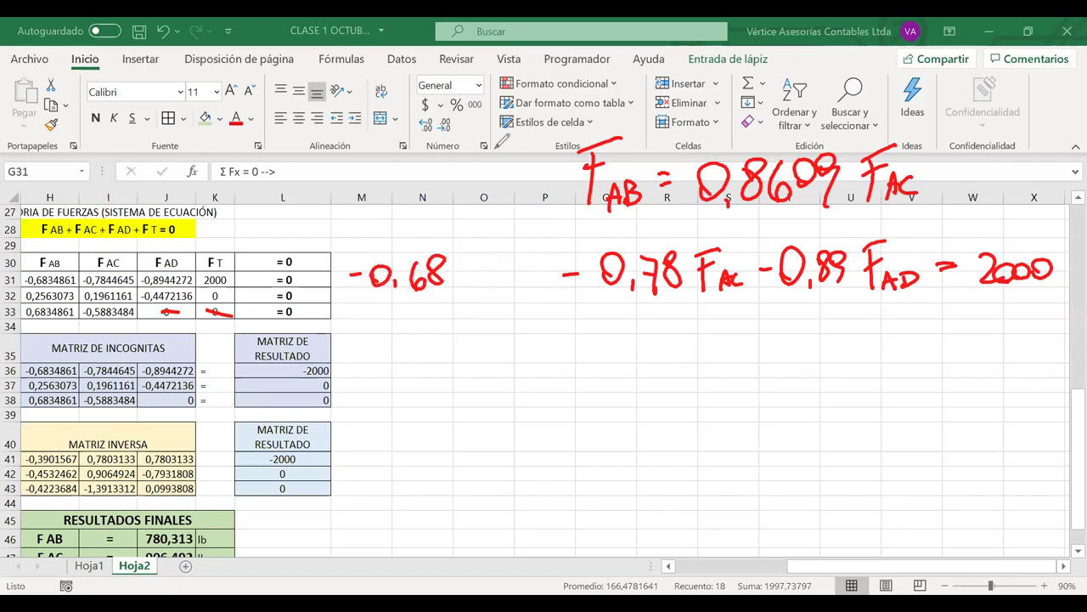
- Handwrite · 0,86 F AC in green after −0,68 and underline both F AC terms of the equation
{"action": "left_click", "coordinate": [456, 273]}
{"action": "mouse_move", "coordinate": [479, 262]}
{"action": "left_mouse_down"}
{"action": "mouse_move", "coordinate": [486, 291]}
{"action": "mouse_move", "coordinate": [502, 270]}
{"action": "mouse_move", "coordinate": [514, 280]}
{"action": "left_mouse_up"}
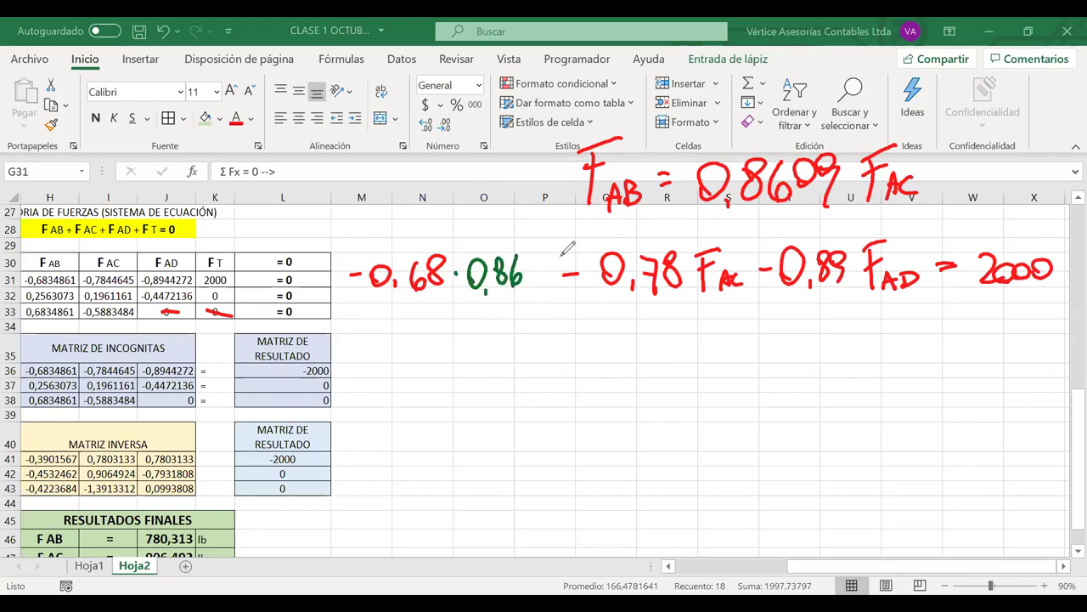
{"action": "mouse_move", "coordinate": [548, 246]}
{"action": "left_mouse_down"}
{"action": "mouse_move", "coordinate": [533, 287]}
{"action": "mouse_move", "coordinate": [547, 265]}
{"action": "mouse_move", "coordinate": [561, 287]}
{"action": "left_mouse_up"}
{"action": "left_click_drag", "start_coordinate": [571, 279], "coordinate": [569, 289]}
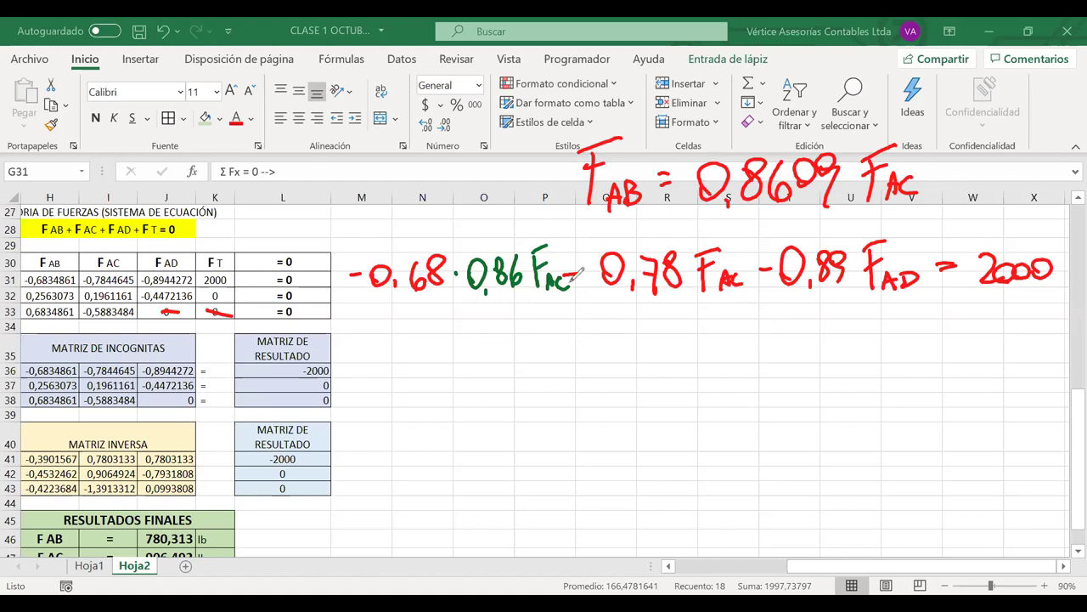
{"action": "left_click_drag", "start_coordinate": [516, 312], "coordinate": [573, 303]}
{"action": "left_click_drag", "start_coordinate": [702, 307], "coordinate": [729, 302]}
{"action": "mouse_move", "coordinate": [552, 224]}
{"action": "left_mouse_down"}
{"action": "mouse_move", "coordinate": [367, 240]}
{"action": "mouse_move", "coordinate": [425, 329]}
{"action": "mouse_move", "coordinate": [506, 331]}
{"action": "left_mouse_up"}
{"action": "key", "text": "ctrl+z"}
- Handwrite −0,5848 F AC − 0,78 F AC − followed by dots in green below the substituted equation
{"action": "left_click_drag", "start_coordinate": [452, 360], "coordinate": [464, 395]}
{"action": "left_click_drag", "start_coordinate": [489, 359], "coordinate": [464, 387]}
{"action": "mouse_move", "coordinate": [510, 351]}
{"action": "left_mouse_down"}
{"action": "mouse_move", "coordinate": [497, 378]}
{"action": "mouse_move", "coordinate": [508, 354]}
{"action": "mouse_move", "coordinate": [530, 384]}
{"action": "mouse_move", "coordinate": [560, 349]}
{"action": "mouse_move", "coordinate": [582, 380]}
{"action": "left_mouse_up"}
{"action": "left_click", "coordinate": [583, 347]}
{"action": "left_click_drag", "start_coordinate": [575, 342], "coordinate": [607, 334]}
{"action": "mouse_move", "coordinate": [601, 380]}
{"action": "left_mouse_down"}
{"action": "mouse_move", "coordinate": [607, 364]}
{"action": "mouse_move", "coordinate": [612, 380]}
{"action": "left_mouse_up"}
{"action": "left_click_drag", "start_coordinate": [602, 374], "coordinate": [632, 383]}
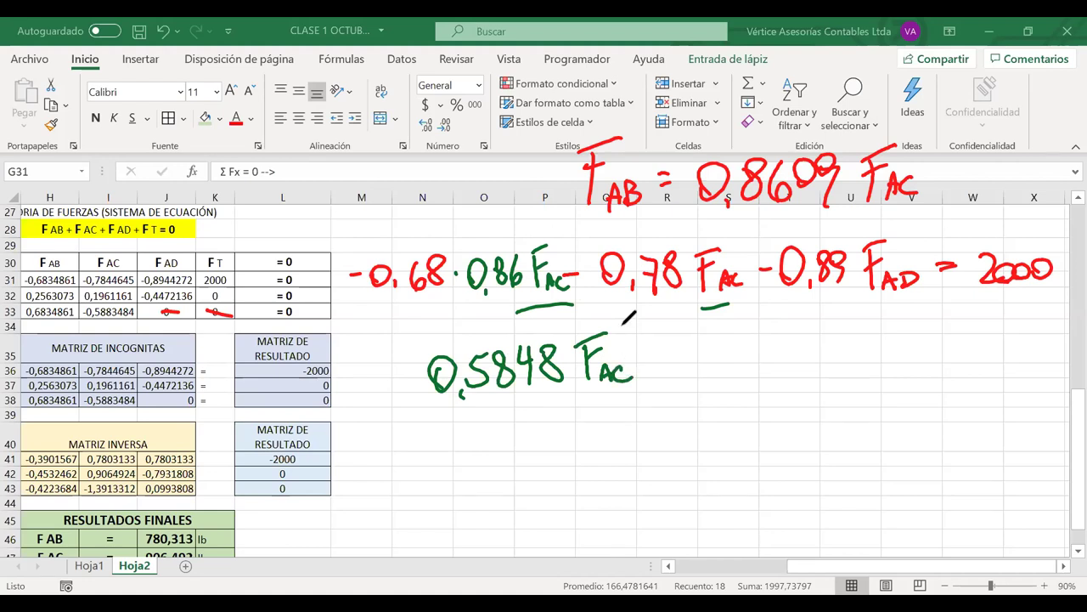
{"action": "left_click_drag", "start_coordinate": [397, 369], "coordinate": [406, 369]}
{"action": "mouse_move", "coordinate": [647, 361]}
{"action": "left_mouse_down"}
{"action": "mouse_move", "coordinate": [684, 355]}
{"action": "mouse_move", "coordinate": [697, 379]}
{"action": "left_mouse_up"}
{"action": "mouse_move", "coordinate": [707, 351]}
{"action": "left_mouse_down"}
{"action": "mouse_move", "coordinate": [715, 367]}
{"action": "mouse_move", "coordinate": [734, 343]}
{"action": "mouse_move", "coordinate": [758, 368]}
{"action": "mouse_move", "coordinate": [782, 337]}
{"action": "left_mouse_up"}
{"action": "mouse_move", "coordinate": [770, 366]}
{"action": "left_mouse_down"}
{"action": "mouse_move", "coordinate": [788, 354]}
{"action": "mouse_move", "coordinate": [808, 369]}
{"action": "mouse_move", "coordinate": [847, 340]}
{"action": "left_mouse_up"}
{"action": "left_click", "coordinate": [875, 347]}
{"action": "left_click", "coordinate": [925, 349]}
{"action": "left_click", "coordinate": [937, 348]}
{"action": "left_click", "coordinate": [946, 347]}
{"action": "left_click", "coordinate": [956, 345]}
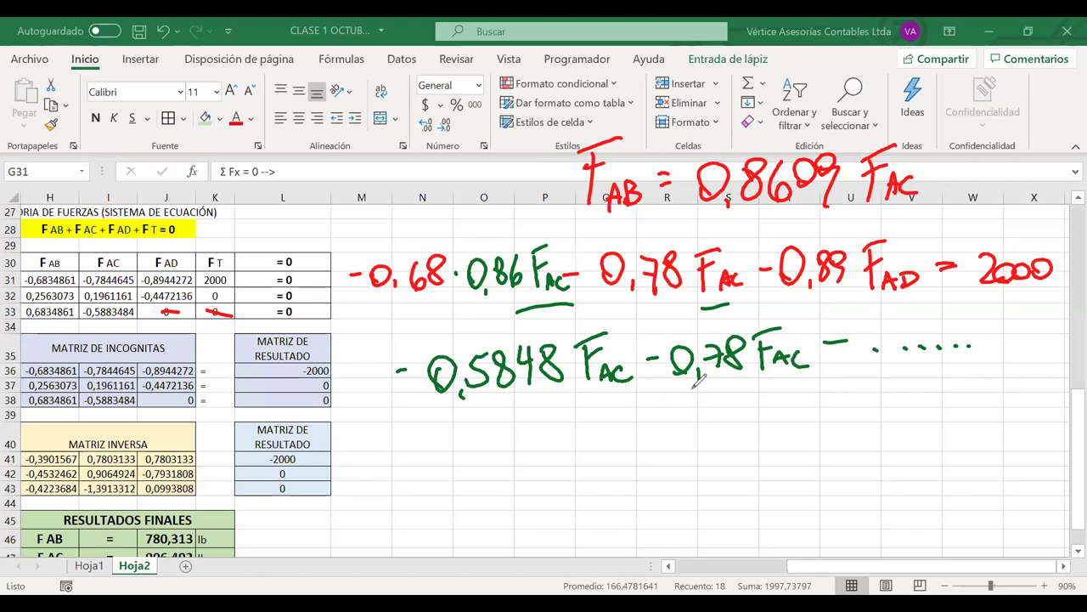
- Handwrite the combined equation 1,364 F AC − 0,89 F AD = 2000 in green on the next line
{"action": "mouse_move", "coordinate": [508, 434]}
{"action": "left_mouse_down"}
{"action": "mouse_move", "coordinate": [504, 464]}
{"action": "mouse_move", "coordinate": [522, 466]}
{"action": "mouse_move", "coordinate": [548, 423]}
{"action": "mouse_move", "coordinate": [537, 459]}
{"action": "mouse_move", "coordinate": [599, 435]}
{"action": "mouse_move", "coordinate": [595, 455]}
{"action": "mouse_move", "coordinate": [635, 414]}
{"action": "left_mouse_up"}
{"action": "mouse_move", "coordinate": [612, 420]}
{"action": "left_mouse_down"}
{"action": "mouse_move", "coordinate": [612, 458]}
{"action": "mouse_move", "coordinate": [630, 433]}
{"action": "left_mouse_up"}
{"action": "mouse_move", "coordinate": [646, 442]}
{"action": "left_mouse_down"}
{"action": "mouse_move", "coordinate": [659, 454]}
{"action": "mouse_move", "coordinate": [732, 418]}
{"action": "mouse_move", "coordinate": [749, 443]}
{"action": "mouse_move", "coordinate": [774, 420]}
{"action": "mouse_move", "coordinate": [799, 435]}
{"action": "mouse_move", "coordinate": [843, 392]}
{"action": "mouse_move", "coordinate": [840, 408]}
{"action": "left_mouse_up"}
{"action": "left_click_drag", "start_coordinate": [848, 431], "coordinate": [919, 408]}
{"action": "mouse_move", "coordinate": [904, 423]}
{"action": "left_mouse_down"}
{"action": "mouse_move", "coordinate": [947, 419]}
{"action": "mouse_move", "coordinate": [975, 399]}
{"action": "left_mouse_up"}
{"action": "mouse_move", "coordinate": [999, 403]}
{"action": "left_mouse_down"}
{"action": "mouse_move", "coordinate": [1002, 414]}
{"action": "mouse_move", "coordinate": [1031, 392]}
{"action": "mouse_move", "coordinate": [1015, 399]}
{"action": "left_mouse_up"}
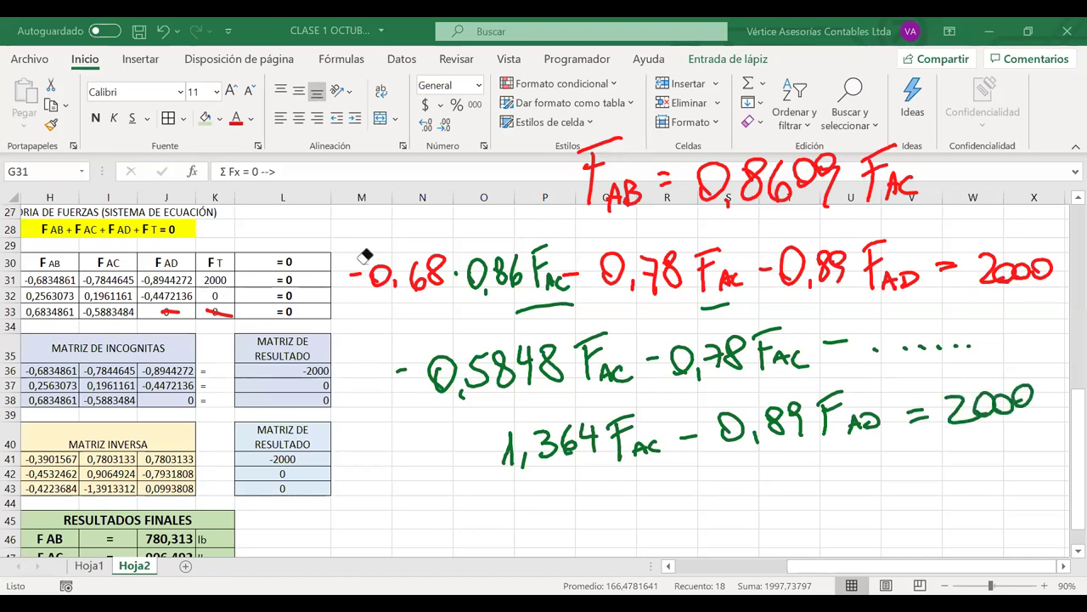
- Erase the substituted Fx equation and the −0,5848 F AC line, keeping the combined equation and the F AB relation
{"action": "mouse_move", "coordinate": [365, 260]}
{"action": "left_mouse_down"}
{"action": "mouse_move", "coordinate": [610, 350]}
{"action": "mouse_move", "coordinate": [972, 346]}
{"action": "left_mouse_up"}
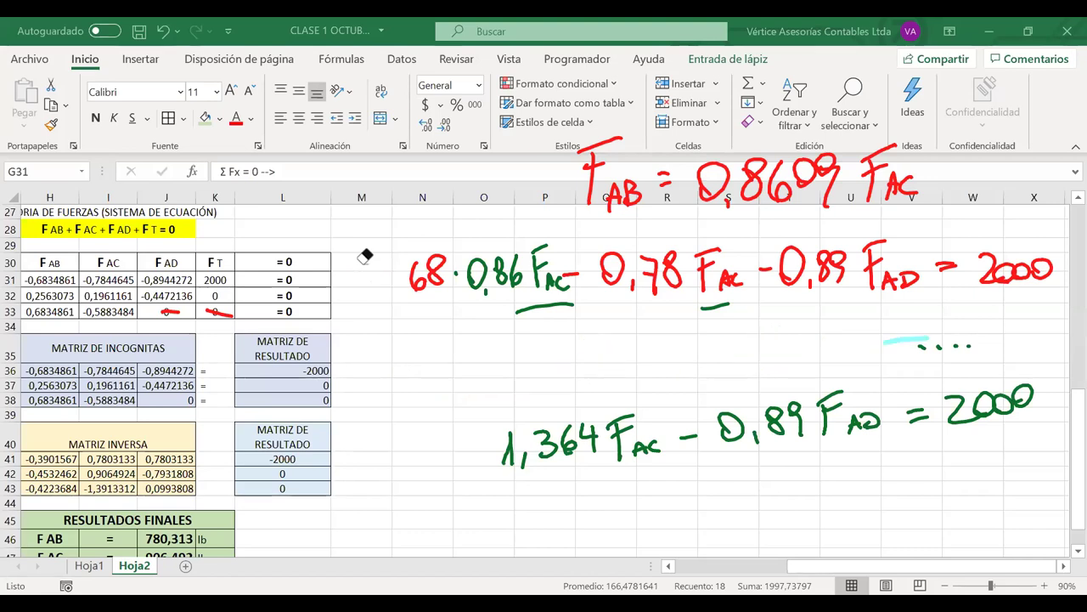
{"action": "left_click_drag", "start_coordinate": [849, 259], "coordinate": [1053, 270]}
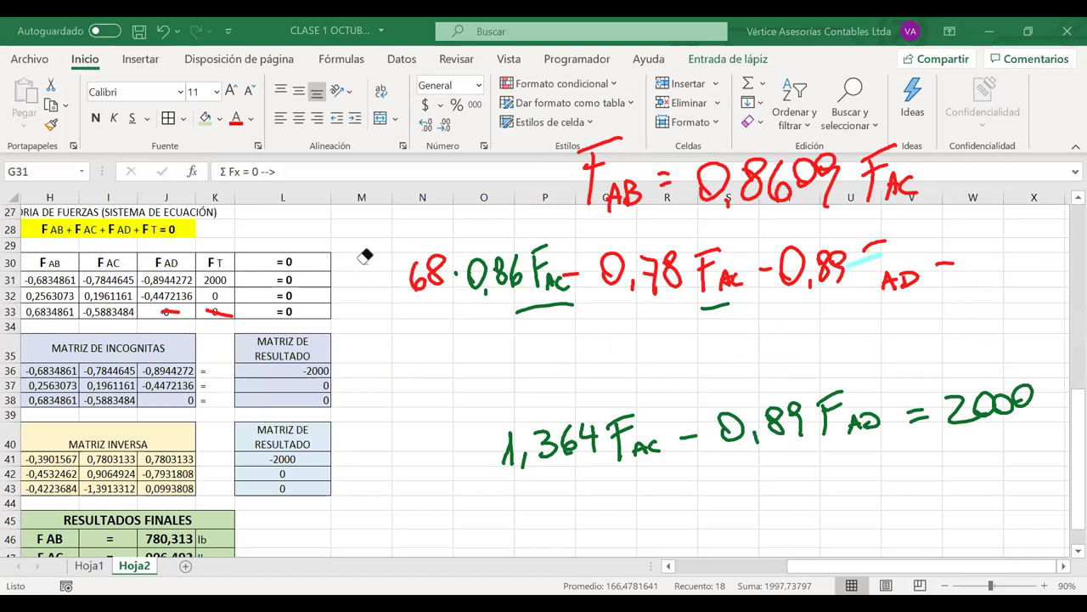
{"action": "left_click_drag", "start_coordinate": [952, 265], "coordinate": [565, 273]}
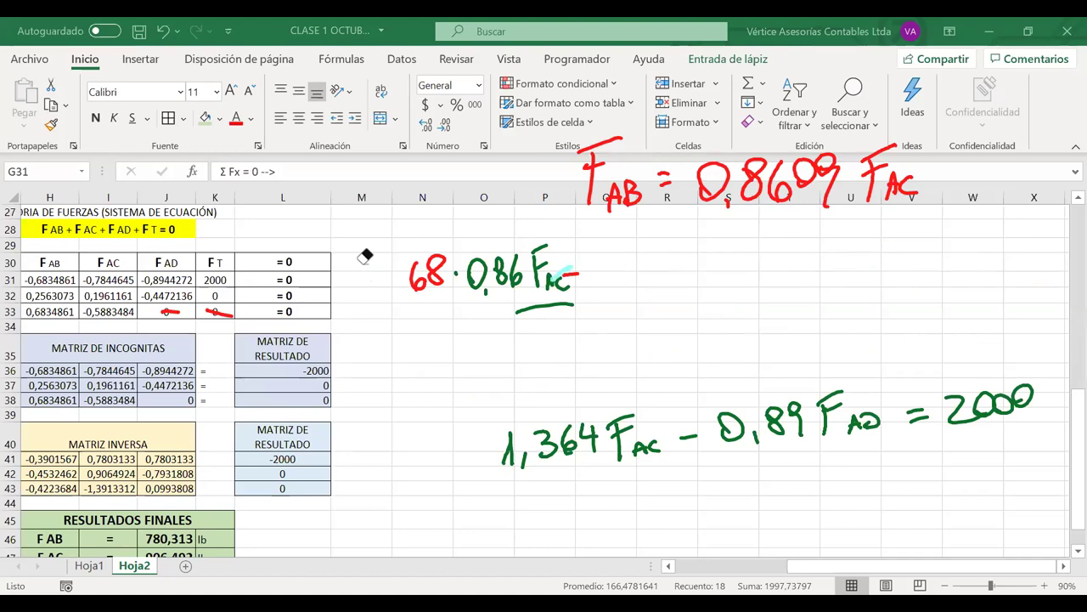
{"action": "left_click_drag", "start_coordinate": [365, 255], "coordinate": [510, 286]}
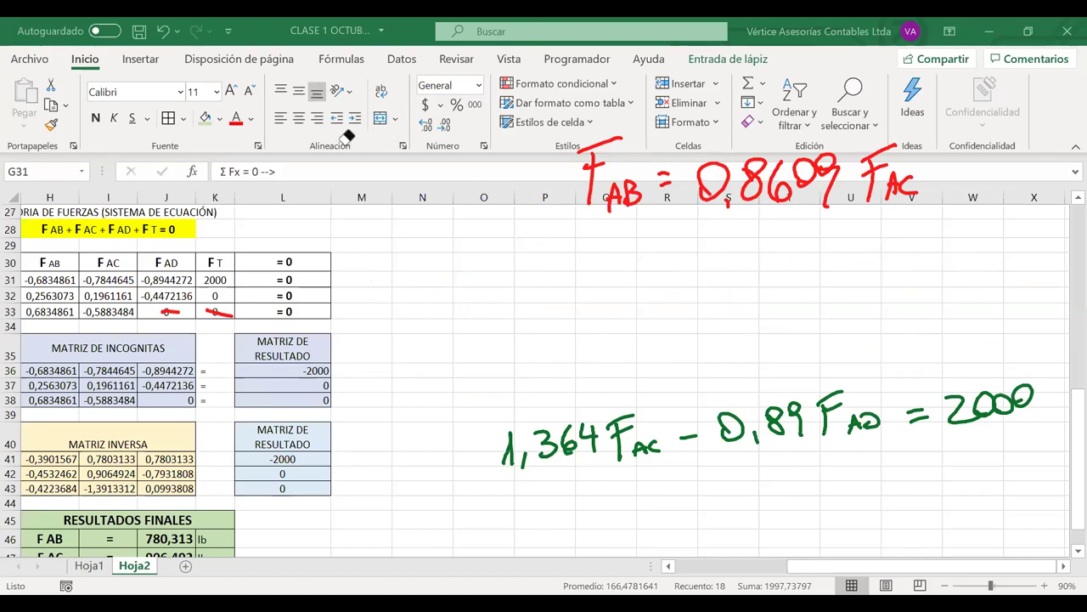
- Move the green combined equation directly below the F AB relation and mark row 32 of the force table with a short green stroke
{"action": "left_click_drag", "start_coordinate": [450, 366], "coordinate": [1053, 486]}
{"action": "left_click_drag", "start_coordinate": [773, 416], "coordinate": [719, 239]}
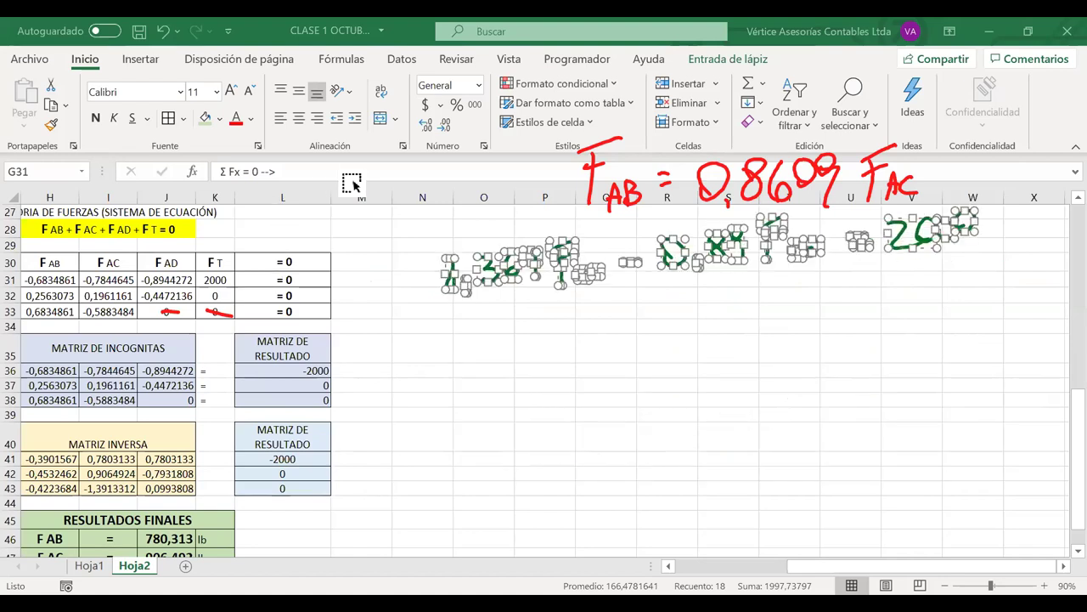
{"action": "left_click", "coordinate": [254, 285]}
{"action": "left_click_drag", "start_coordinate": [242, 296], "coordinate": [250, 295]}
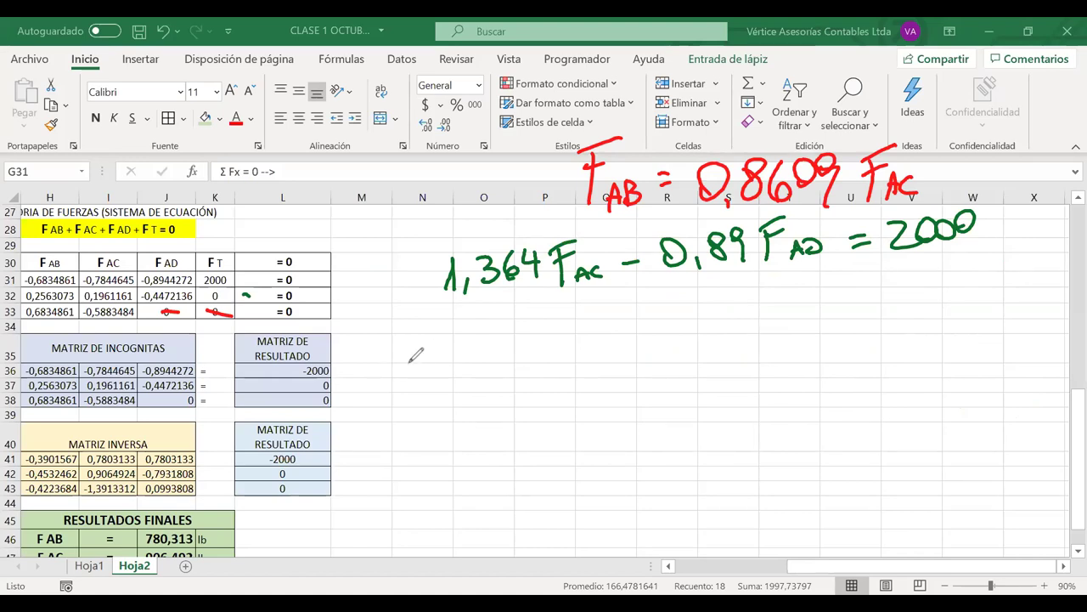
- Handwrite −0,25 F AB + 0,19 F AC in brown on a line below the combined equation, undoing the false start in green
{"action": "left_click_drag", "start_coordinate": [393, 351], "coordinate": [390, 354]}
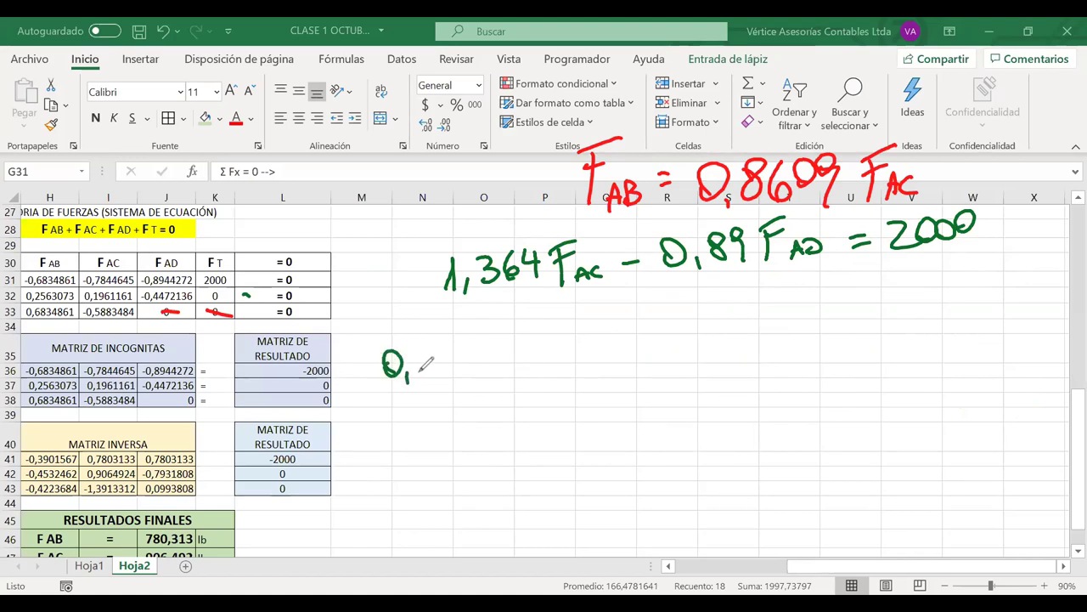
{"action": "key", "text": "ctrl+z"}
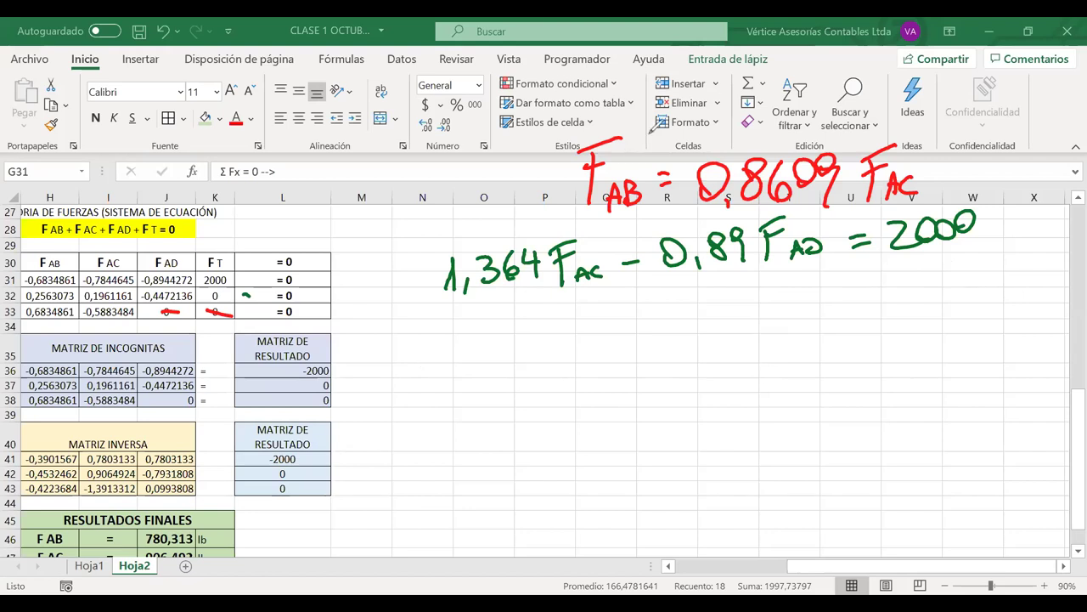
{"action": "mouse_move", "coordinate": [390, 338]}
{"action": "left_mouse_down"}
{"action": "mouse_move", "coordinate": [413, 333]}
{"action": "mouse_move", "coordinate": [434, 358]}
{"action": "mouse_move", "coordinate": [467, 347]}
{"action": "left_mouse_up"}
{"action": "mouse_move", "coordinate": [490, 323]}
{"action": "left_mouse_down"}
{"action": "mouse_move", "coordinate": [489, 348]}
{"action": "mouse_move", "coordinate": [508, 323]}
{"action": "left_mouse_up"}
{"action": "mouse_move", "coordinate": [506, 354]}
{"action": "left_mouse_down"}
{"action": "mouse_move", "coordinate": [513, 338]}
{"action": "mouse_move", "coordinate": [522, 358]}
{"action": "left_mouse_up"}
{"action": "mouse_move", "coordinate": [521, 339]}
{"action": "left_mouse_down"}
{"action": "mouse_move", "coordinate": [530, 357]}
{"action": "mouse_move", "coordinate": [593, 329]}
{"action": "left_mouse_up"}
{"action": "mouse_move", "coordinate": [606, 349]}
{"action": "left_mouse_down"}
{"action": "mouse_move", "coordinate": [603, 358]}
{"action": "mouse_move", "coordinate": [657, 356]}
{"action": "mouse_move", "coordinate": [672, 322]}
{"action": "left_mouse_up"}
{"action": "left_click_drag", "start_coordinate": [678, 356], "coordinate": [692, 355]}
{"action": "left_click_drag", "start_coordinate": [703, 348], "coordinate": [697, 358]}
- Complete the brown equation with − 0,44 F AD = 0 and mark the end of table row 32 in brown
{"action": "left_click_drag", "start_coordinate": [720, 344], "coordinate": [763, 333]}
{"action": "left_click_drag", "start_coordinate": [775, 350], "coordinate": [773, 357]}
{"action": "left_click_drag", "start_coordinate": [783, 328], "coordinate": [798, 338]}
{"action": "left_click_drag", "start_coordinate": [794, 326], "coordinate": [793, 359]}
{"action": "left_click_drag", "start_coordinate": [805, 327], "coordinate": [821, 342]}
{"action": "mouse_move", "coordinate": [815, 327]}
{"action": "left_mouse_down"}
{"action": "mouse_move", "coordinate": [815, 359]}
{"action": "mouse_move", "coordinate": [832, 358]}
{"action": "mouse_move", "coordinate": [848, 323]}
{"action": "left_mouse_up"}
{"action": "mouse_move", "coordinate": [832, 340]}
{"action": "left_mouse_down"}
{"action": "mouse_move", "coordinate": [874, 356]}
{"action": "mouse_move", "coordinate": [919, 341]}
{"action": "left_mouse_up"}
{"action": "left_click_drag", "start_coordinate": [903, 349], "coordinate": [918, 349]}
{"action": "left_click_drag", "start_coordinate": [953, 331], "coordinate": [949, 333]}
{"action": "left_click_drag", "start_coordinate": [301, 295], "coordinate": [298, 299]}
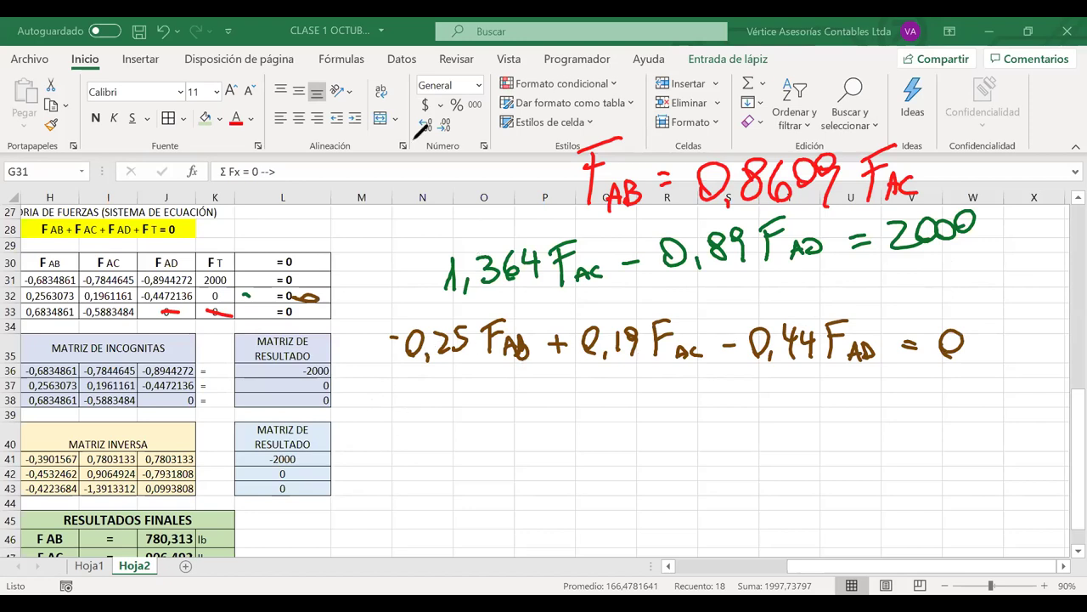
- Replace F AB in the brown equation with · 0,89 F AC in dark red and underline both F AC terms
{"action": "mouse_move", "coordinate": [515, 319]}
{"action": "left_mouse_down"}
{"action": "mouse_move", "coordinate": [510, 344]}
{"action": "mouse_move", "coordinate": [374, 342]}
{"action": "left_mouse_up"}
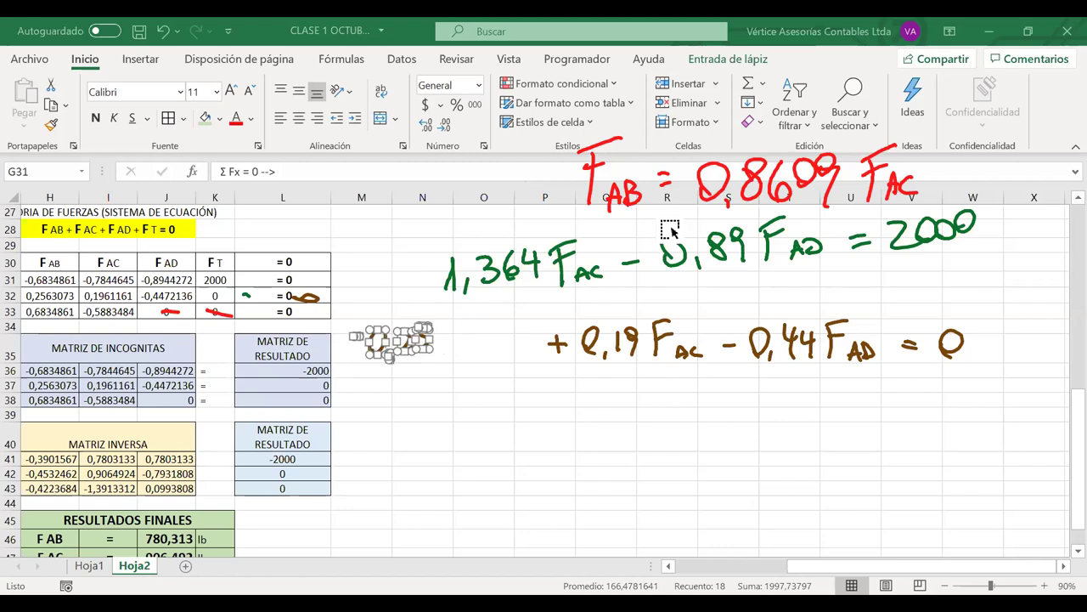
{"action": "left_click", "coordinate": [441, 339]}
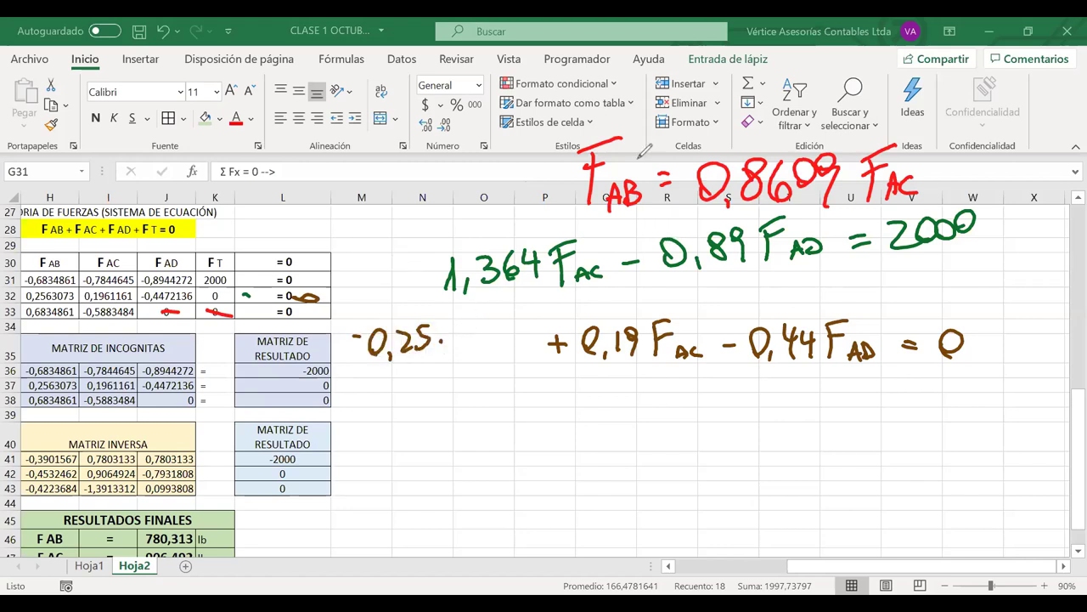
{"action": "mouse_move", "coordinate": [468, 328]}
{"action": "left_mouse_down"}
{"action": "mouse_move", "coordinate": [475, 354]}
{"action": "mouse_move", "coordinate": [492, 330]}
{"action": "mouse_move", "coordinate": [508, 356]}
{"action": "left_mouse_up"}
{"action": "mouse_move", "coordinate": [529, 318]}
{"action": "left_mouse_down"}
{"action": "mouse_move", "coordinate": [525, 353]}
{"action": "mouse_move", "coordinate": [544, 347]}
{"action": "mouse_move", "coordinate": [554, 361]}
{"action": "left_mouse_up"}
{"action": "left_click_drag", "start_coordinate": [686, 372], "coordinate": [382, 382]}
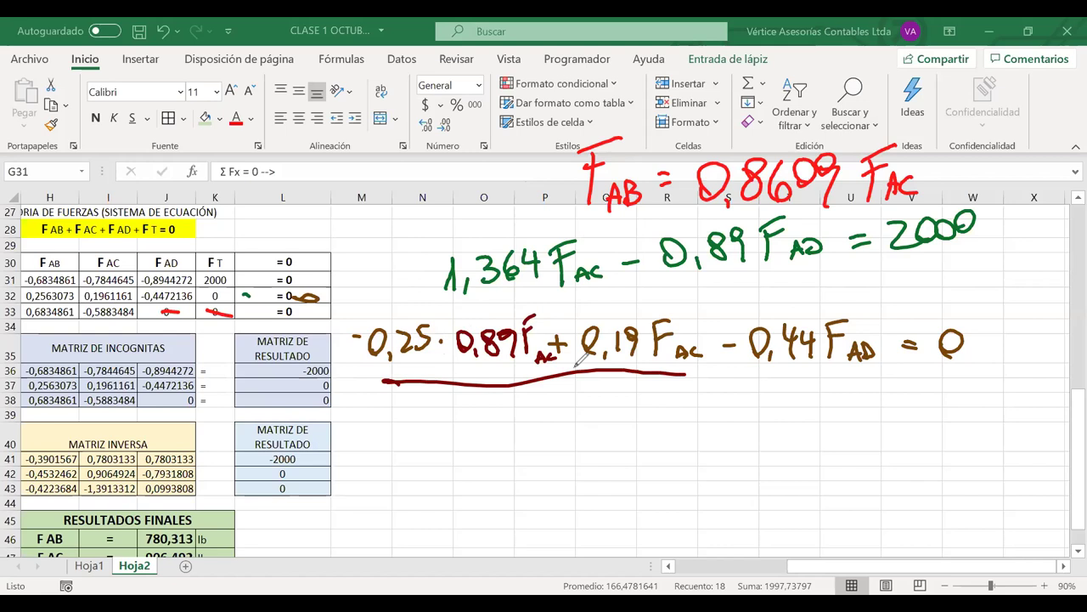
- Handwrite −0,0325 F AC − 0,44 F AD = 0 in dark red below the underlined terms, tidying the zero of 0,44
{"action": "mouse_move", "coordinate": [494, 422]}
{"action": "left_mouse_down"}
{"action": "mouse_move", "coordinate": [515, 421]}
{"action": "mouse_move", "coordinate": [558, 451]}
{"action": "left_mouse_up"}
{"action": "mouse_move", "coordinate": [578, 414]}
{"action": "left_mouse_down"}
{"action": "mouse_move", "coordinate": [569, 429]}
{"action": "mouse_move", "coordinate": [581, 416]}
{"action": "mouse_move", "coordinate": [598, 435]}
{"action": "mouse_move", "coordinate": [647, 435]}
{"action": "mouse_move", "coordinate": [668, 404]}
{"action": "left_mouse_up"}
{"action": "mouse_move", "coordinate": [693, 406]}
{"action": "left_mouse_down"}
{"action": "mouse_move", "coordinate": [694, 435]}
{"action": "mouse_move", "coordinate": [719, 403]}
{"action": "mouse_move", "coordinate": [733, 423]}
{"action": "left_mouse_up"}
{"action": "mouse_move", "coordinate": [748, 425]}
{"action": "left_mouse_down"}
{"action": "mouse_move", "coordinate": [740, 436]}
{"action": "mouse_move", "coordinate": [802, 417]}
{"action": "mouse_move", "coordinate": [833, 428]}
{"action": "left_mouse_up"}
{"action": "left_click_drag", "start_coordinate": [860, 394], "coordinate": [866, 429]}
{"action": "left_click_drag", "start_coordinate": [886, 391], "coordinate": [898, 411]}
{"action": "left_click_drag", "start_coordinate": [896, 387], "coordinate": [893, 426]}
{"action": "mouse_move", "coordinate": [931, 387]}
{"action": "left_mouse_down"}
{"action": "mouse_move", "coordinate": [929, 419]}
{"action": "mouse_move", "coordinate": [950, 384]}
{"action": "left_mouse_up"}
{"action": "left_click_drag", "start_coordinate": [931, 406], "coordinate": [947, 405]}
{"action": "mouse_move", "coordinate": [957, 417]}
{"action": "left_mouse_down"}
{"action": "mouse_move", "coordinate": [968, 402]}
{"action": "mouse_move", "coordinate": [974, 417]}
{"action": "left_mouse_up"}
{"action": "left_click_drag", "start_coordinate": [979, 404], "coordinate": [981, 418]}
{"action": "mouse_move", "coordinate": [981, 404]}
{"action": "left_mouse_down"}
{"action": "mouse_move", "coordinate": [992, 413]}
{"action": "mouse_move", "coordinate": [1022, 395]}
{"action": "left_mouse_up"}
{"action": "left_click_drag", "start_coordinate": [1009, 404], "coordinate": [1023, 403]}
{"action": "left_click_drag", "start_coordinate": [1046, 384], "coordinate": [1045, 384]}
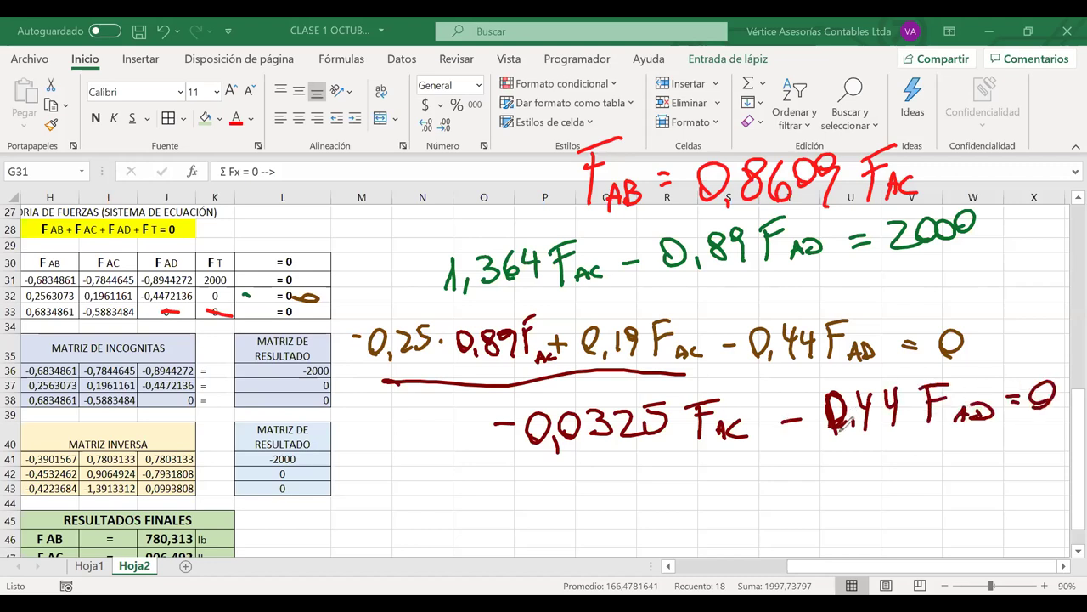
{"action": "left_click_drag", "start_coordinate": [837, 424], "coordinate": [832, 402]}
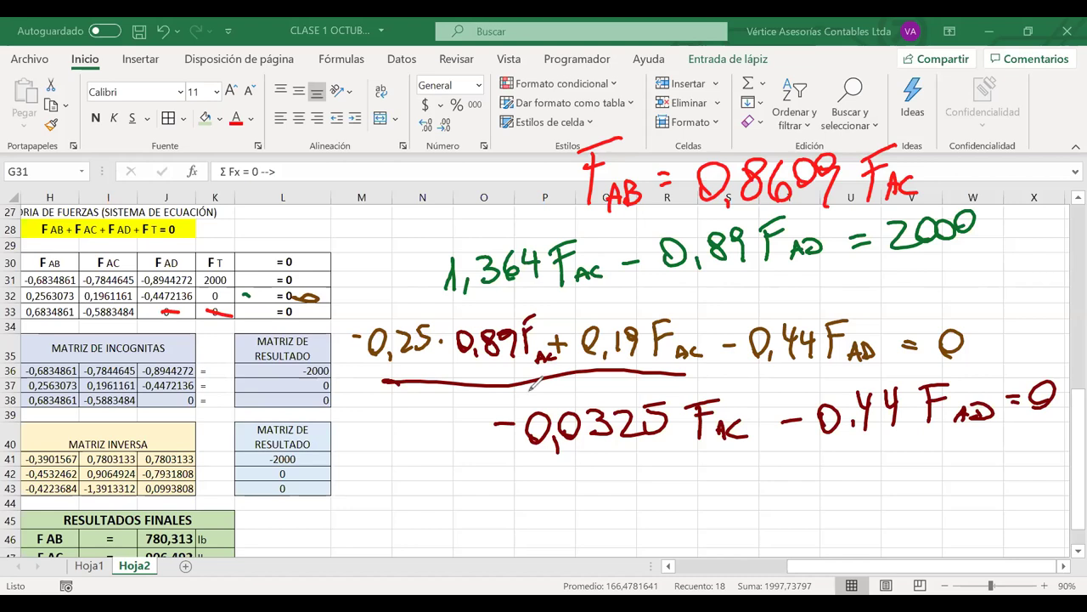
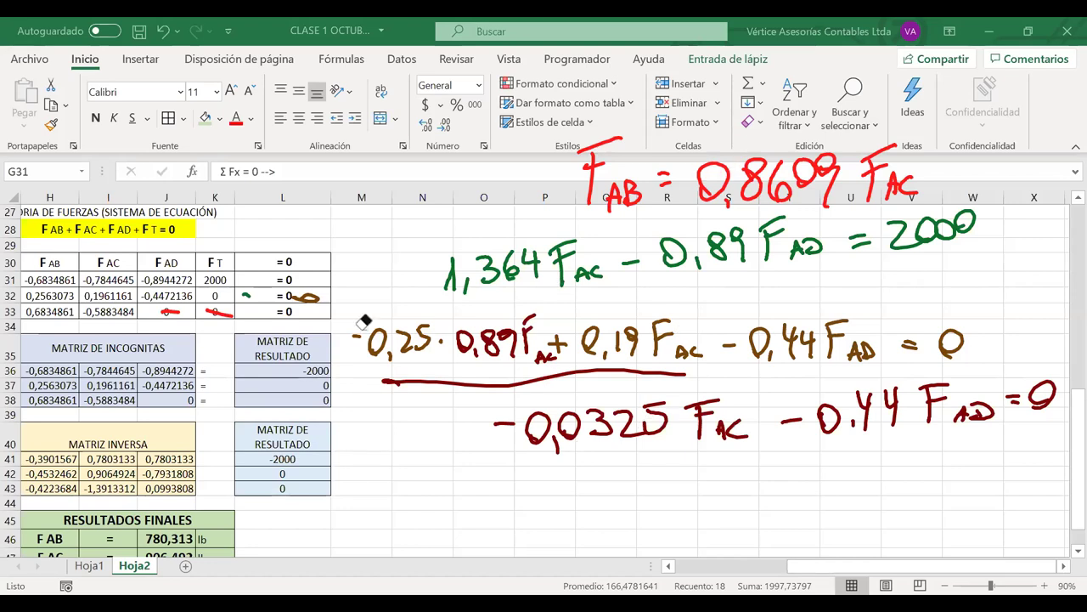
- Erase the −0,25 substitution line and number the three remaining equations 1, 2 and 3 with blue circles
{"action": "mouse_move", "coordinate": [364, 321]}
{"action": "left_mouse_down"}
{"action": "mouse_move", "coordinate": [541, 350]}
{"action": "mouse_move", "coordinate": [965, 344]}
{"action": "left_mouse_up"}
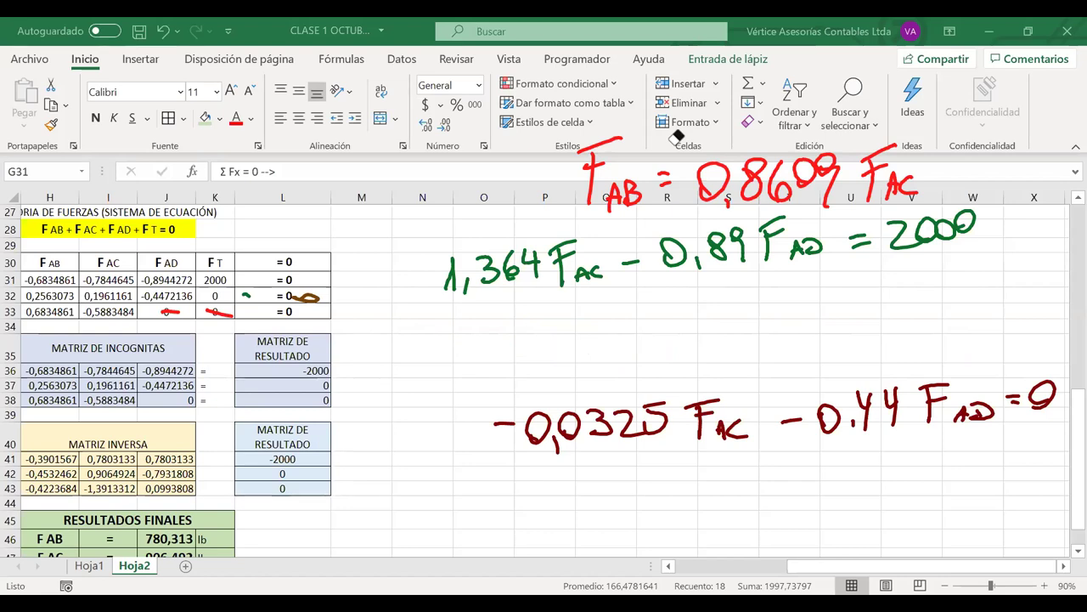
{"action": "mouse_move", "coordinate": [549, 164]}
{"action": "left_mouse_down"}
{"action": "mouse_move", "coordinate": [522, 175]}
{"action": "mouse_move", "coordinate": [550, 168]}
{"action": "mouse_move", "coordinate": [536, 194]}
{"action": "left_mouse_up"}
{"action": "mouse_move", "coordinate": [403, 275]}
{"action": "left_mouse_down"}
{"action": "mouse_move", "coordinate": [420, 292]}
{"action": "mouse_move", "coordinate": [394, 275]}
{"action": "mouse_move", "coordinate": [420, 269]}
{"action": "left_mouse_up"}
{"action": "mouse_move", "coordinate": [447, 423]}
{"action": "left_mouse_down"}
{"action": "mouse_move", "coordinate": [450, 454]}
{"action": "mouse_move", "coordinate": [435, 446]}
{"action": "mouse_move", "coordinate": [468, 425]}
{"action": "left_mouse_up"}
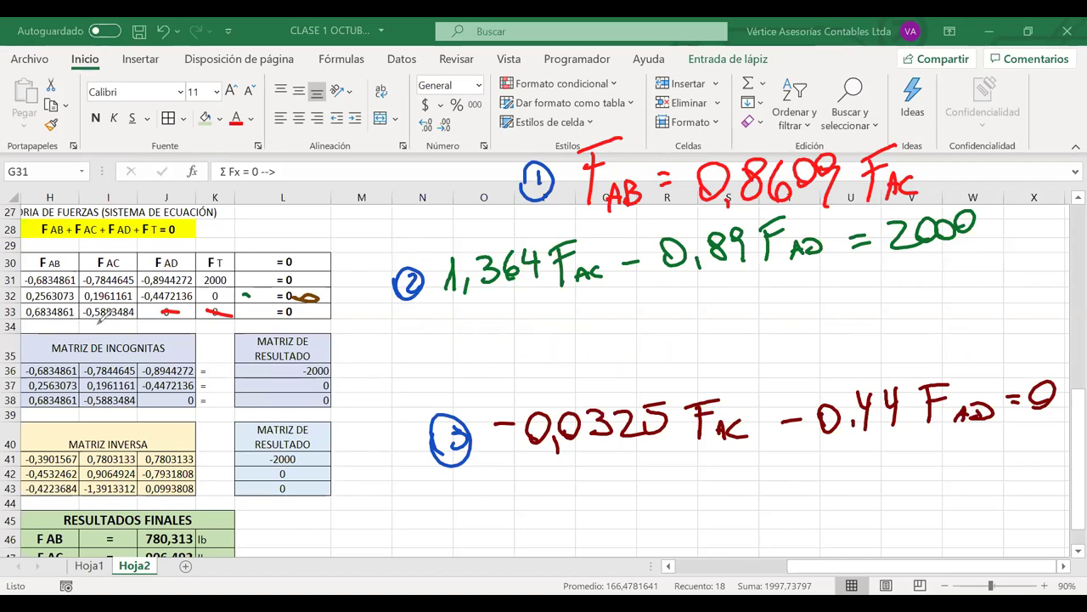
- Move equation 3 directly below equation 2 and frame the equations with a blue line underneath and one at their right end
{"action": "left_click_drag", "start_coordinate": [395, 355], "coordinate": [1059, 528]}
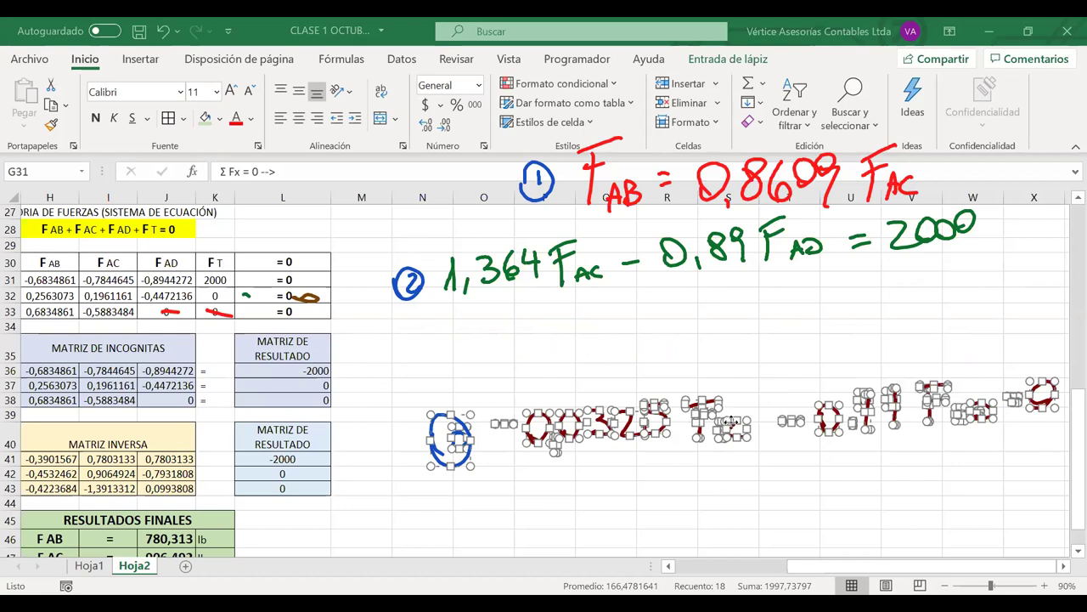
{"action": "left_click_drag", "start_coordinate": [730, 420], "coordinate": [655, 339]}
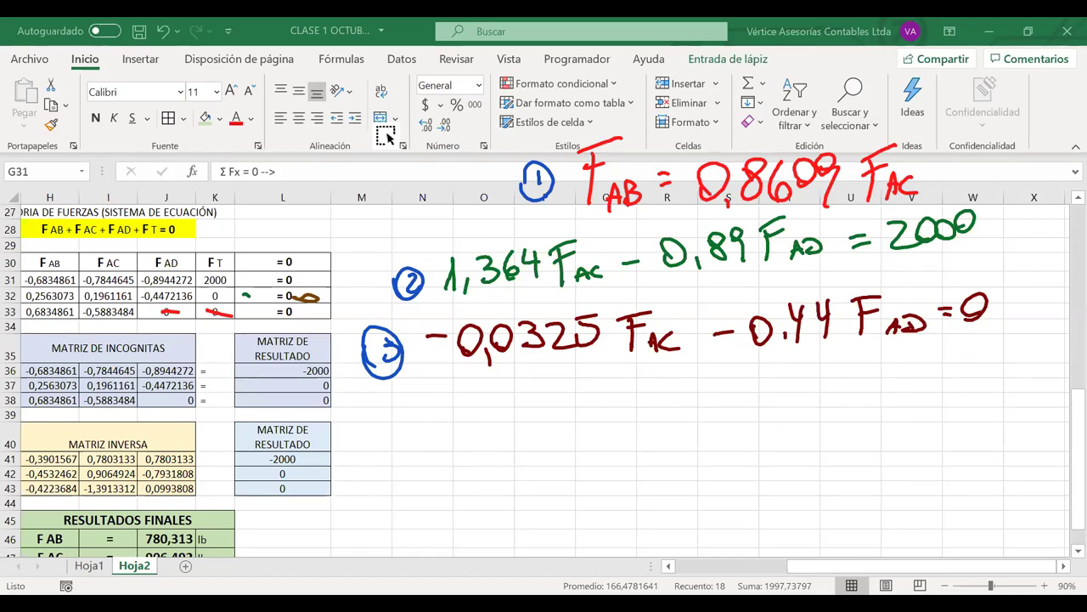
{"action": "mouse_move", "coordinate": [448, 389]}
{"action": "left_mouse_down"}
{"action": "mouse_move", "coordinate": [1029, 345]}
{"action": "mouse_move", "coordinate": [1005, 195]}
{"action": "left_mouse_up"}
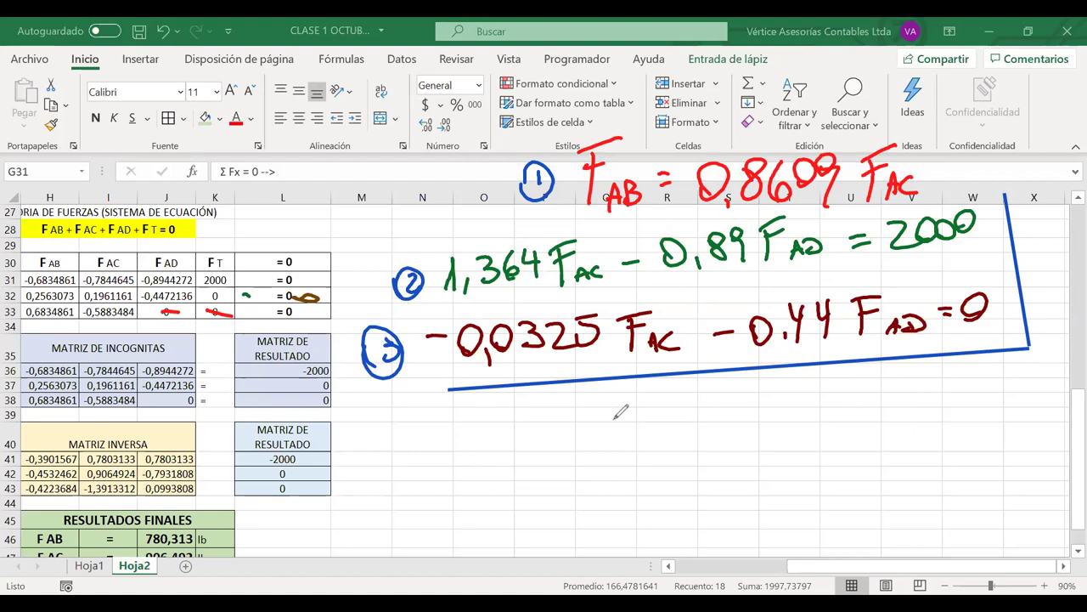
- Handwrite a circled 3 and F AC = in blue below the horizontal blue line
{"action": "mouse_move", "coordinate": [585, 425]}
{"action": "left_mouse_down"}
{"action": "mouse_move", "coordinate": [613, 414]}
{"action": "mouse_move", "coordinate": [594, 458]}
{"action": "mouse_move", "coordinate": [612, 433]}
{"action": "left_mouse_up"}
{"action": "left_click_drag", "start_coordinate": [445, 416], "coordinate": [449, 447]}
{"action": "left_click_drag", "start_coordinate": [435, 450], "coordinate": [435, 413]}
{"action": "left_click_drag", "start_coordinate": [618, 456], "coordinate": [695, 437]}
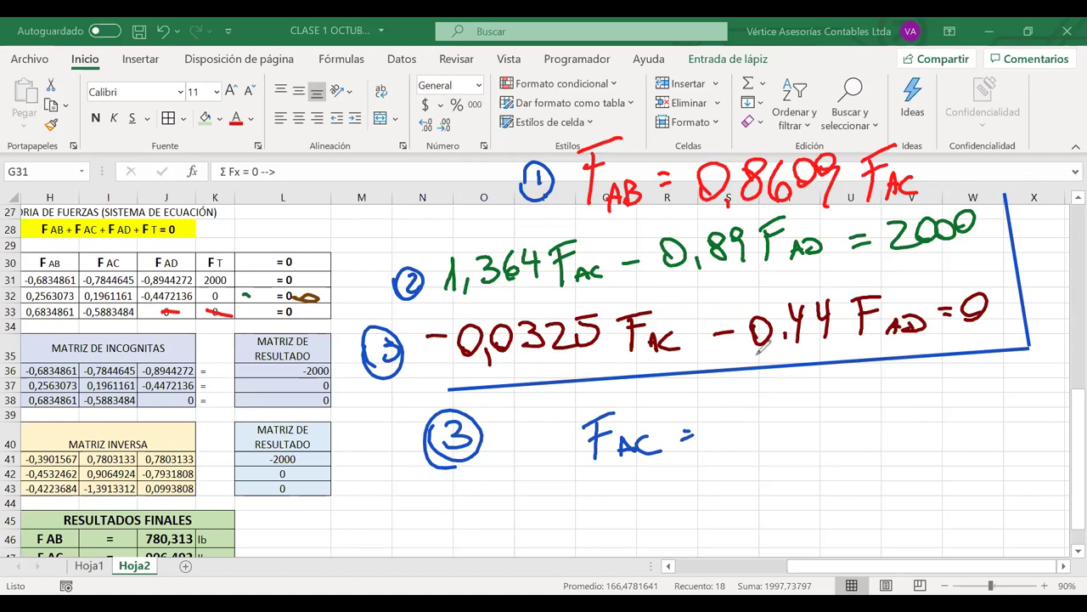
- Handwrite 0,44 over −0,0325 as a fraction multiplied by F AD in blue after F AC =
{"action": "left_click_drag", "start_coordinate": [758, 393], "coordinate": [755, 394]}
{"action": "left_click_drag", "start_coordinate": [789, 396], "coordinate": [769, 423]}
{"action": "mouse_move", "coordinate": [800, 384]}
{"action": "left_mouse_down"}
{"action": "mouse_move", "coordinate": [801, 422]}
{"action": "mouse_move", "coordinate": [830, 405]}
{"action": "left_mouse_up"}
{"action": "left_click_drag", "start_coordinate": [824, 387], "coordinate": [824, 416]}
{"action": "mouse_move", "coordinate": [878, 396]}
{"action": "left_mouse_down"}
{"action": "mouse_move", "coordinate": [882, 414]}
{"action": "mouse_move", "coordinate": [897, 387]}
{"action": "mouse_move", "coordinate": [892, 400]}
{"action": "left_mouse_up"}
{"action": "left_click_drag", "start_coordinate": [910, 413], "coordinate": [924, 405]}
{"action": "left_click_drag", "start_coordinate": [931, 392], "coordinate": [932, 411]}
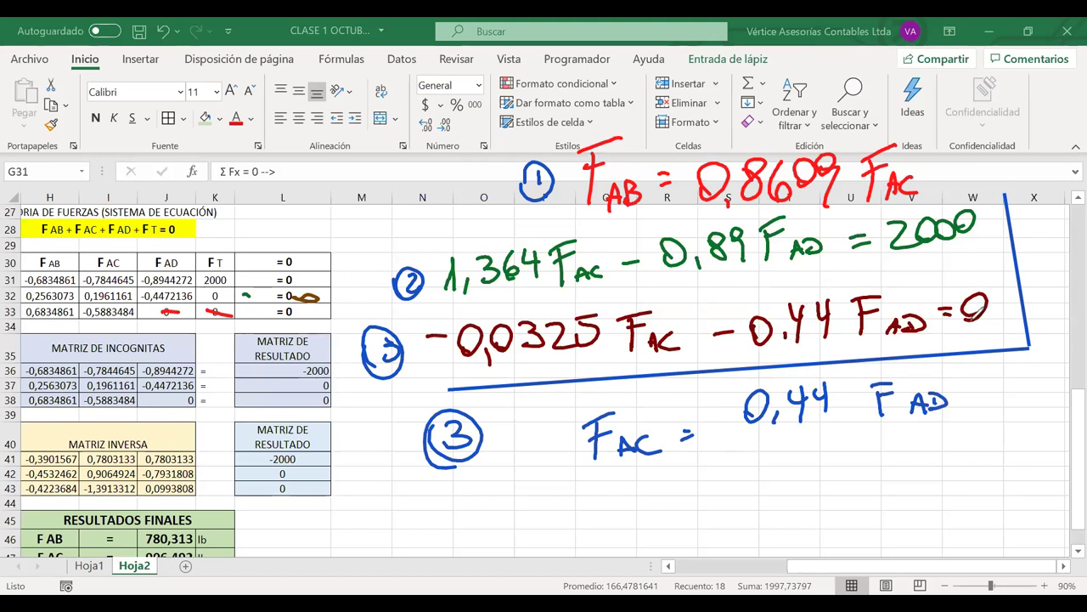
{"action": "left_click_drag", "start_coordinate": [749, 438], "coordinate": [842, 444]}
{"action": "left_click_drag", "start_coordinate": [742, 472], "coordinate": [751, 472]}
{"action": "mouse_move", "coordinate": [770, 459]}
{"action": "left_mouse_down"}
{"action": "mouse_move", "coordinate": [765, 480]}
{"action": "mouse_move", "coordinate": [769, 460]}
{"action": "left_mouse_up"}
{"action": "mouse_move", "coordinate": [782, 481]}
{"action": "left_mouse_down"}
{"action": "mouse_move", "coordinate": [863, 472]}
{"action": "mouse_move", "coordinate": [880, 444]}
{"action": "left_mouse_up"}
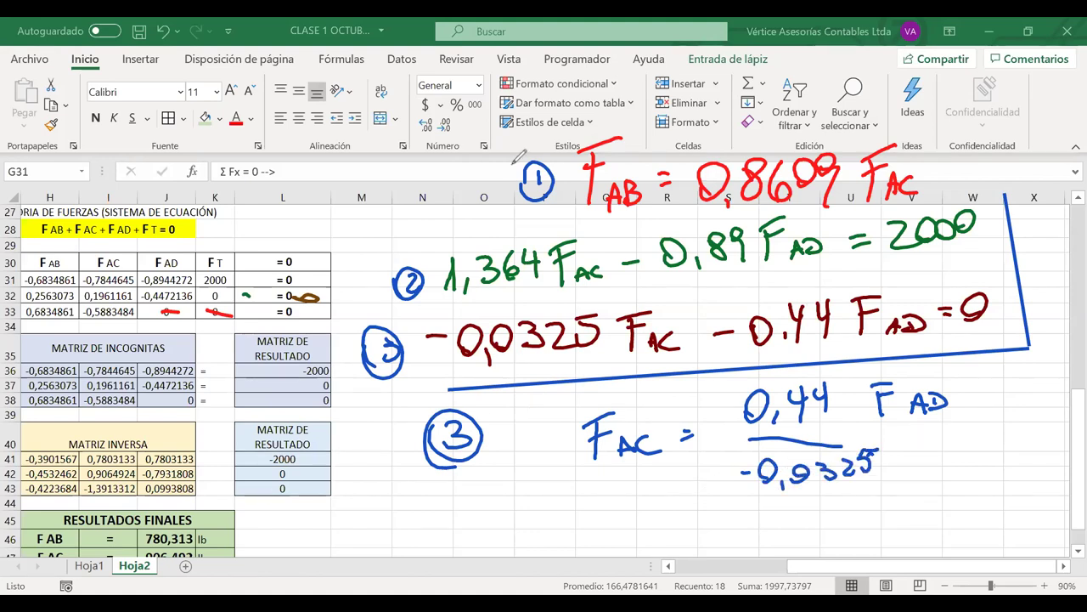
- Erase the lower circled 3 and handwrite F AC = 13,53 F AD in blue below the fraction
{"action": "left_click", "coordinate": [481, 421]}
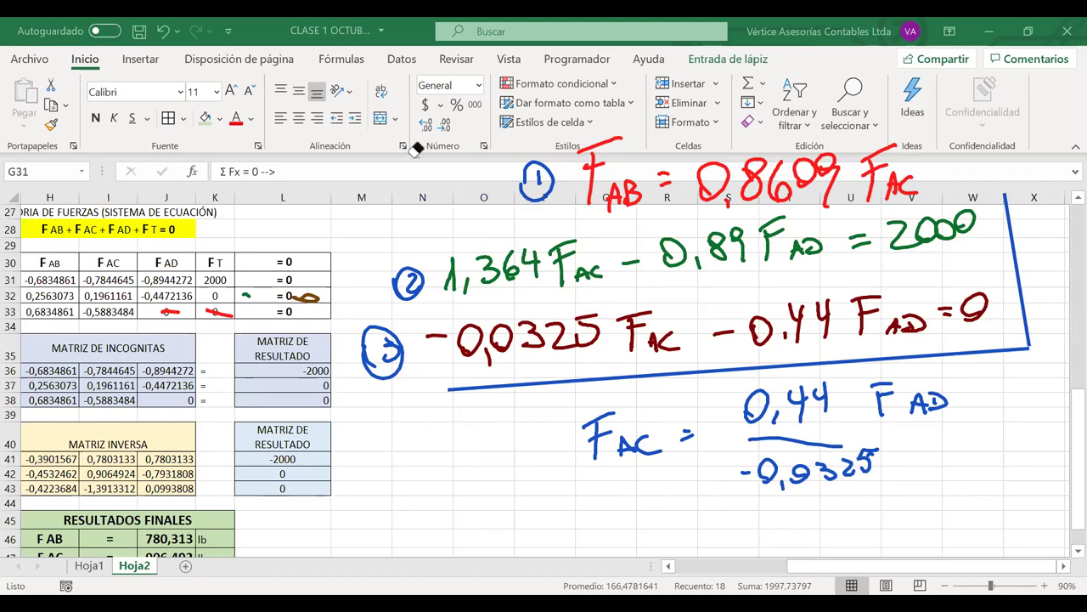
{"action": "left_click_drag", "start_coordinate": [518, 508], "coordinate": [520, 544]}
{"action": "left_click_drag", "start_coordinate": [514, 509], "coordinate": [540, 506]}
{"action": "left_click_drag", "start_coordinate": [520, 526], "coordinate": [562, 542]}
{"action": "mouse_move", "coordinate": [581, 528]}
{"action": "left_mouse_down"}
{"action": "mouse_move", "coordinate": [583, 542]}
{"action": "mouse_move", "coordinate": [621, 520]}
{"action": "left_mouse_up"}
{"action": "mouse_move", "coordinate": [605, 532]}
{"action": "left_mouse_down"}
{"action": "mouse_move", "coordinate": [689, 533]}
{"action": "mouse_move", "coordinate": [710, 514]}
{"action": "mouse_move", "coordinate": [705, 531]}
{"action": "mouse_move", "coordinate": [727, 504]}
{"action": "mouse_move", "coordinate": [732, 534]}
{"action": "left_mouse_up"}
{"action": "left_click_drag", "start_coordinate": [779, 507], "coordinate": [777, 538]}
{"action": "left_click_drag", "start_coordinate": [776, 506], "coordinate": [802, 503]}
{"action": "left_click_drag", "start_coordinate": [781, 522], "coordinate": [820, 539]}
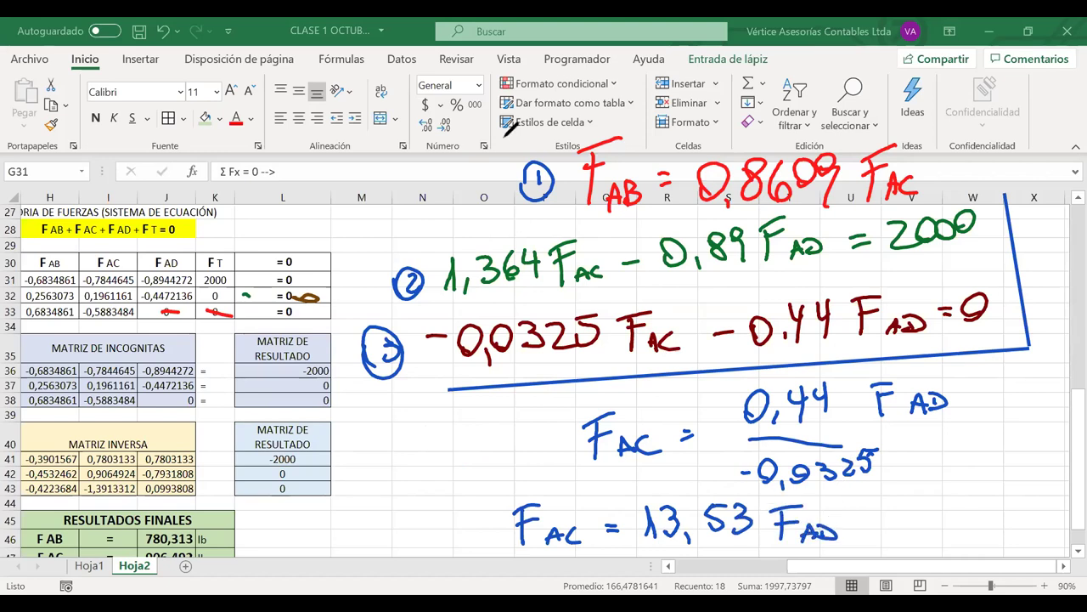
- Erase the fraction expression for F AC, the horizontal blue line and the circled 3 beside equation 3
{"action": "left_click", "coordinate": [565, 380]}
{"action": "left_click_drag", "start_coordinate": [565, 407], "coordinate": [566, 415]}
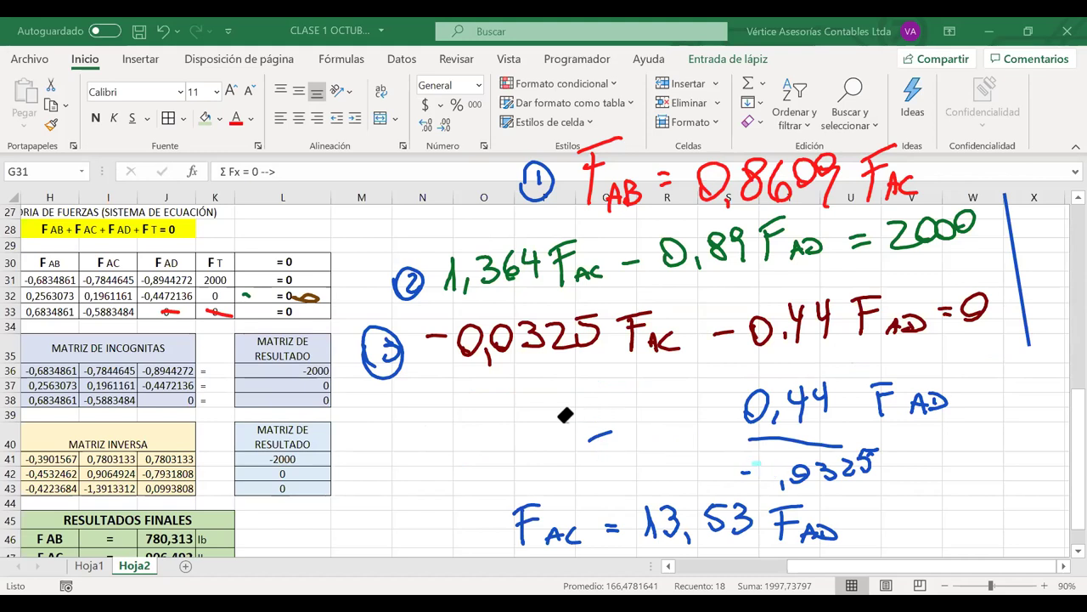
{"action": "left_click_drag", "start_coordinate": [755, 463], "coordinate": [783, 481]}
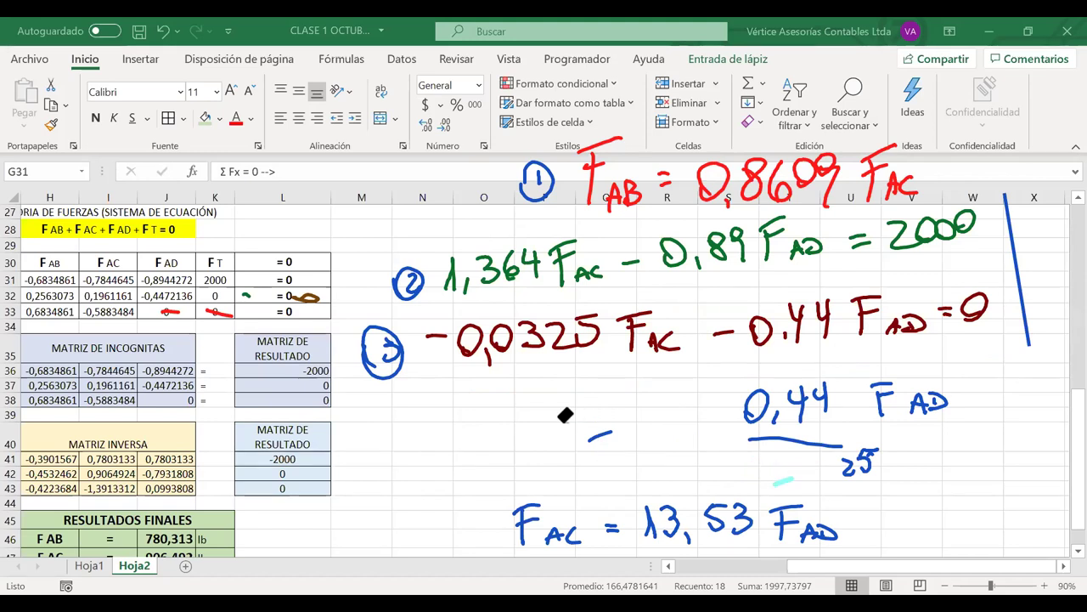
{"action": "left_click_drag", "start_coordinate": [565, 416], "coordinate": [480, 409]}
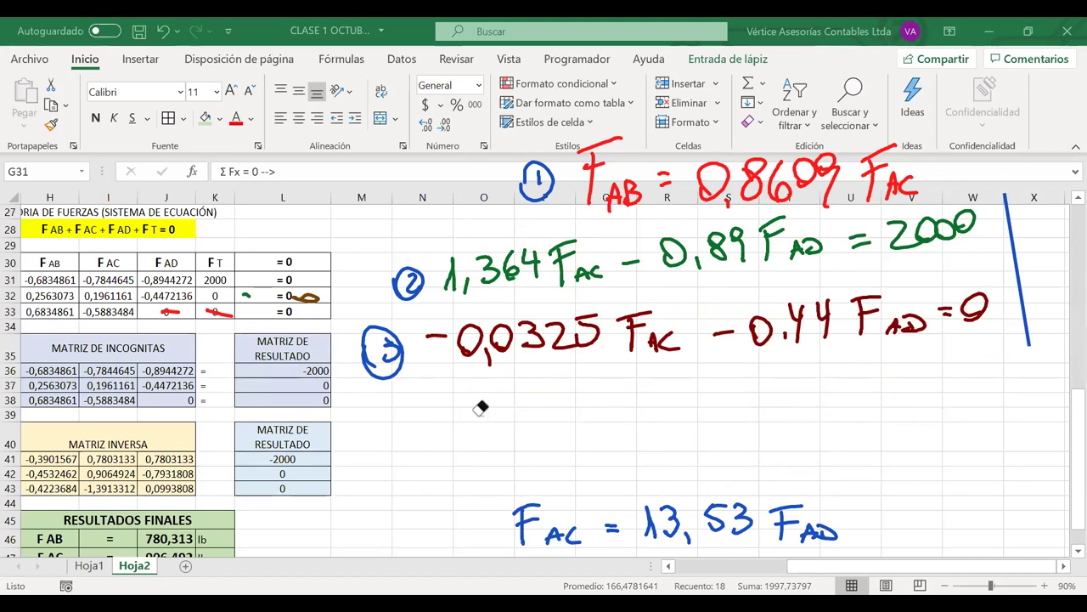
{"action": "left_click", "coordinate": [393, 350]}
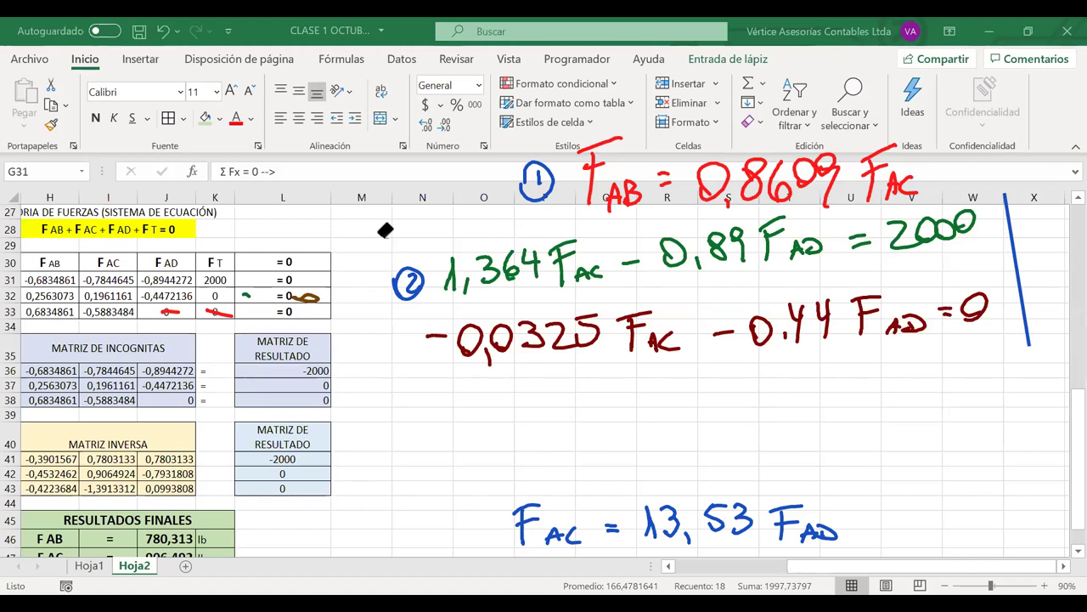
- Shrink the dark red −0,0325 F AC − 0,44 F AD = 0 equation and move it above the force table
{"action": "left_click_drag", "start_coordinate": [348, 408], "coordinate": [357, 398]}
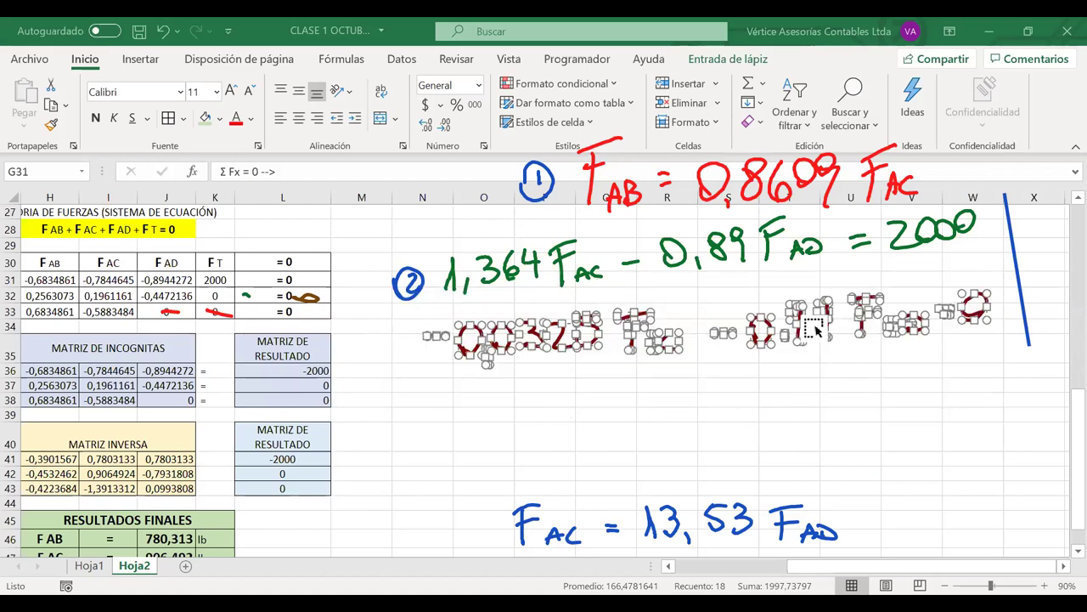
{"action": "left_click_drag", "start_coordinate": [801, 331], "coordinate": [679, 384]}
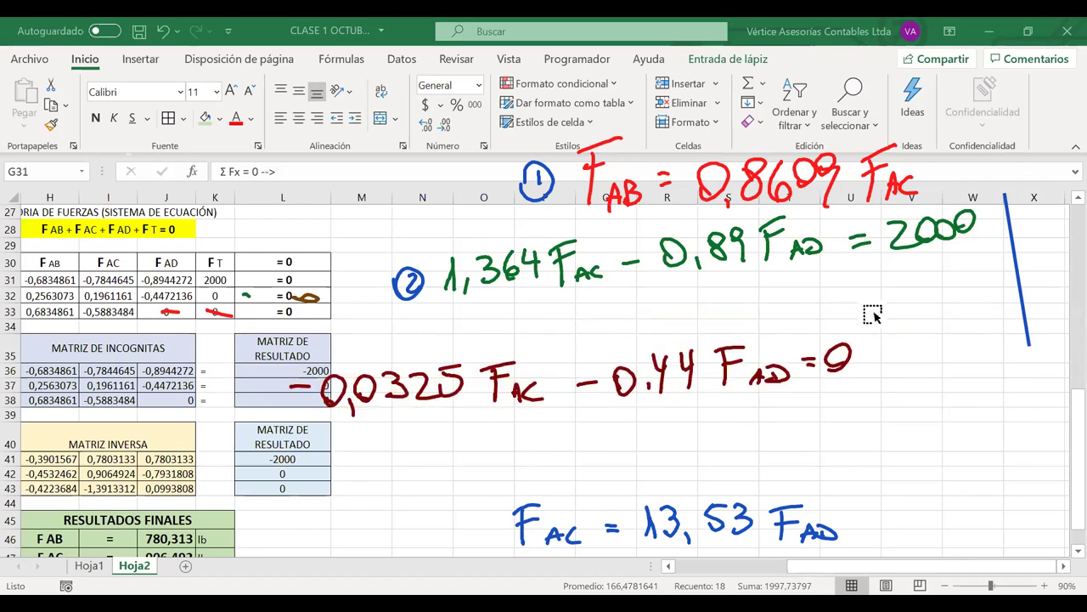
{"action": "left_click", "coordinate": [379, 384]}
{"action": "mouse_move", "coordinate": [380, 384]}
{"action": "left_mouse_down"}
{"action": "mouse_move", "coordinate": [458, 379]}
{"action": "mouse_move", "coordinate": [238, 192]}
{"action": "left_mouse_up"}
{"action": "left_click", "coordinate": [456, 380]}
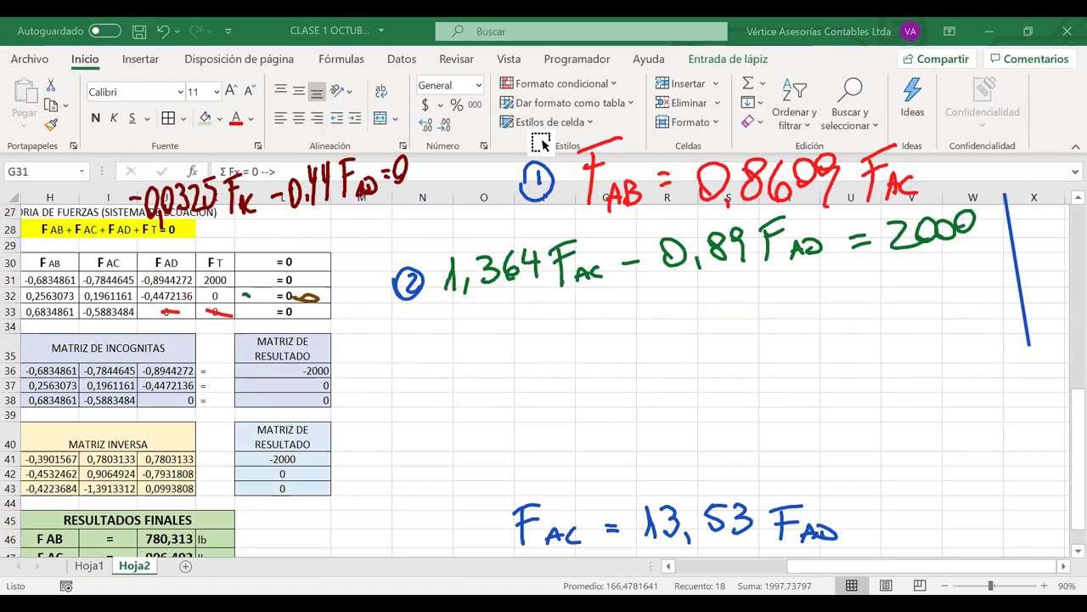
- Handwrite 1,364 · 13,53 F AD − 0,89 F AD = 2000 in blue below equation 2 and erase the vertical blue line
{"action": "mouse_move", "coordinate": [437, 338]}
{"action": "left_mouse_down"}
{"action": "mouse_move", "coordinate": [442, 371]}
{"action": "mouse_move", "coordinate": [480, 355]}
{"action": "mouse_move", "coordinate": [468, 368]}
{"action": "mouse_move", "coordinate": [494, 367]}
{"action": "mouse_move", "coordinate": [535, 345]}
{"action": "mouse_move", "coordinate": [530, 369]}
{"action": "left_mouse_up"}
{"action": "left_click_drag", "start_coordinate": [555, 350], "coordinate": [568, 367]}
{"action": "mouse_move", "coordinate": [575, 341]}
{"action": "left_mouse_down"}
{"action": "mouse_move", "coordinate": [588, 357]}
{"action": "mouse_move", "coordinate": [579, 367]}
{"action": "mouse_move", "coordinate": [678, 357]}
{"action": "mouse_move", "coordinate": [693, 321]}
{"action": "mouse_move", "coordinate": [711, 361]}
{"action": "left_mouse_up"}
{"action": "mouse_move", "coordinate": [715, 346]}
{"action": "left_mouse_down"}
{"action": "mouse_move", "coordinate": [718, 361]}
{"action": "mouse_move", "coordinate": [758, 338]}
{"action": "mouse_move", "coordinate": [801, 349]}
{"action": "left_mouse_up"}
{"action": "left_click_drag", "start_coordinate": [807, 341], "coordinate": [805, 351]}
{"action": "mouse_move", "coordinate": [820, 316]}
{"action": "left_mouse_down"}
{"action": "mouse_move", "coordinate": [817, 340]}
{"action": "mouse_move", "coordinate": [868, 318]}
{"action": "mouse_move", "coordinate": [841, 339]}
{"action": "mouse_move", "coordinate": [877, 340]}
{"action": "left_mouse_up"}
{"action": "mouse_move", "coordinate": [873, 316]}
{"action": "left_mouse_down"}
{"action": "mouse_move", "coordinate": [890, 313]}
{"action": "mouse_move", "coordinate": [912, 336]}
{"action": "mouse_move", "coordinate": [957, 314]}
{"action": "left_mouse_up"}
{"action": "left_click_drag", "start_coordinate": [942, 323], "coordinate": [958, 321]}
{"action": "mouse_move", "coordinate": [967, 313]}
{"action": "left_mouse_down"}
{"action": "mouse_move", "coordinate": [983, 323]}
{"action": "mouse_move", "coordinate": [1002, 312]}
{"action": "left_mouse_up"}
{"action": "left_click_drag", "start_coordinate": [1017, 311], "coordinate": [1016, 313]}
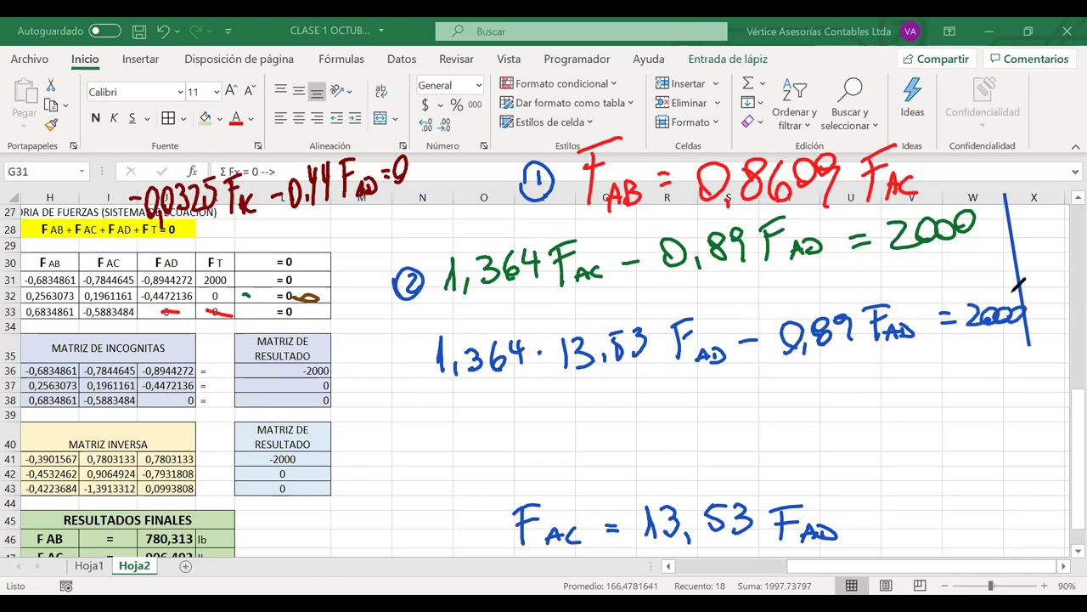
{"action": "left_click", "coordinate": [1022, 253]}
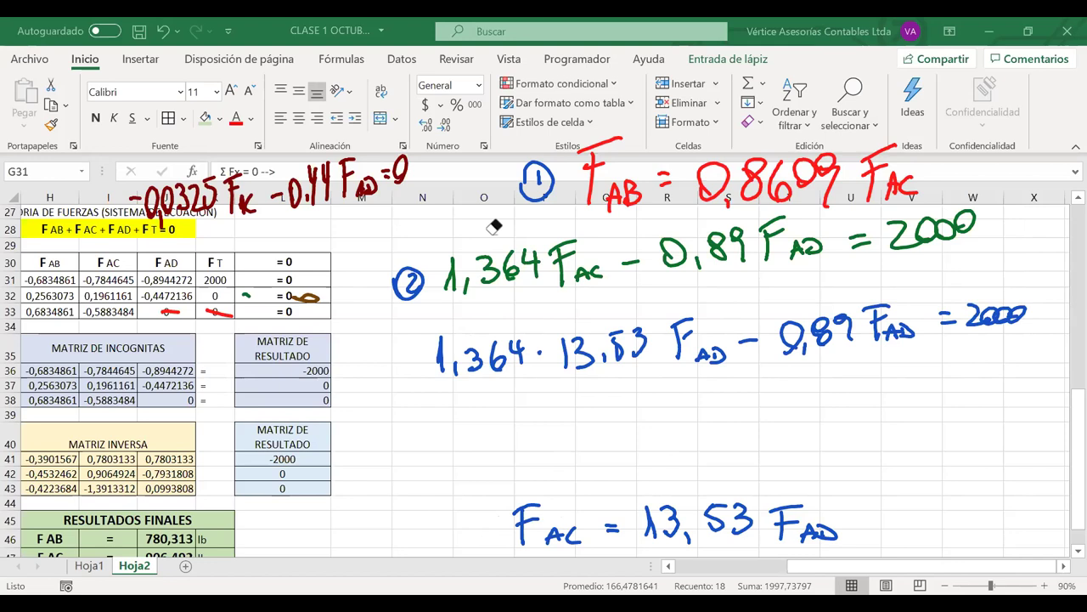
- Move F AC = 13,53 F AD onto the unknowns matrix and remove the ink marks from table rows 32 and 33
{"action": "left_click", "coordinate": [686, 537]}
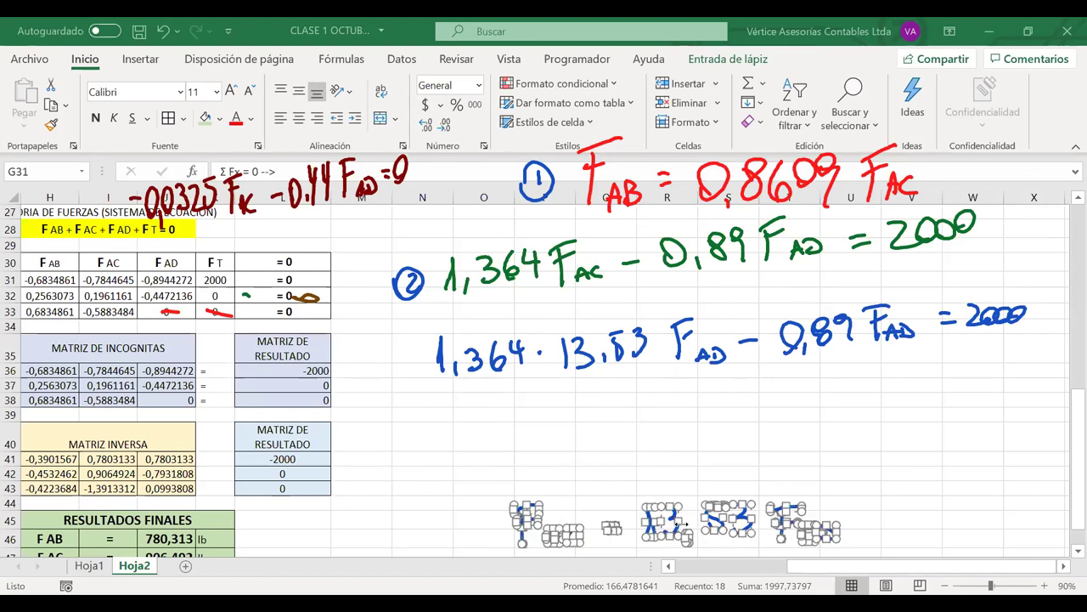
{"action": "left_click_drag", "start_coordinate": [679, 524], "coordinate": [682, 525]}
{"action": "key", "text": "ctrl+z"}
{"action": "key", "text": "ctrl+z"}
{"action": "left_click", "coordinate": [682, 518]}
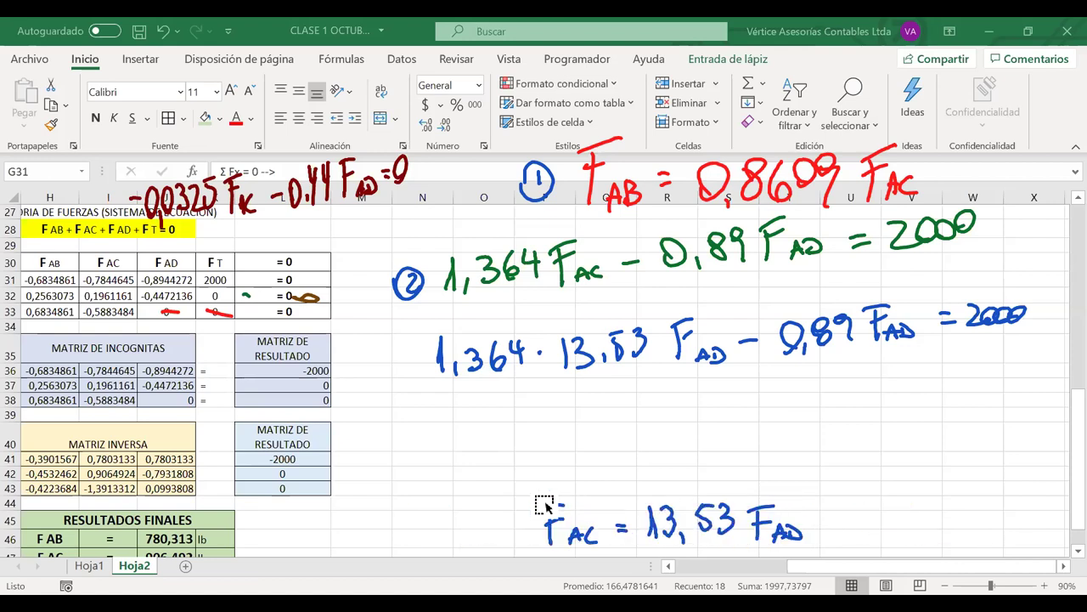
{"action": "mouse_move", "coordinate": [508, 478]}
{"action": "left_mouse_down"}
{"action": "mouse_move", "coordinate": [794, 543]}
{"action": "mouse_move", "coordinate": [301, 370]}
{"action": "mouse_move", "coordinate": [343, 325]}
{"action": "left_mouse_up"}
{"action": "key", "text": "Delete"}
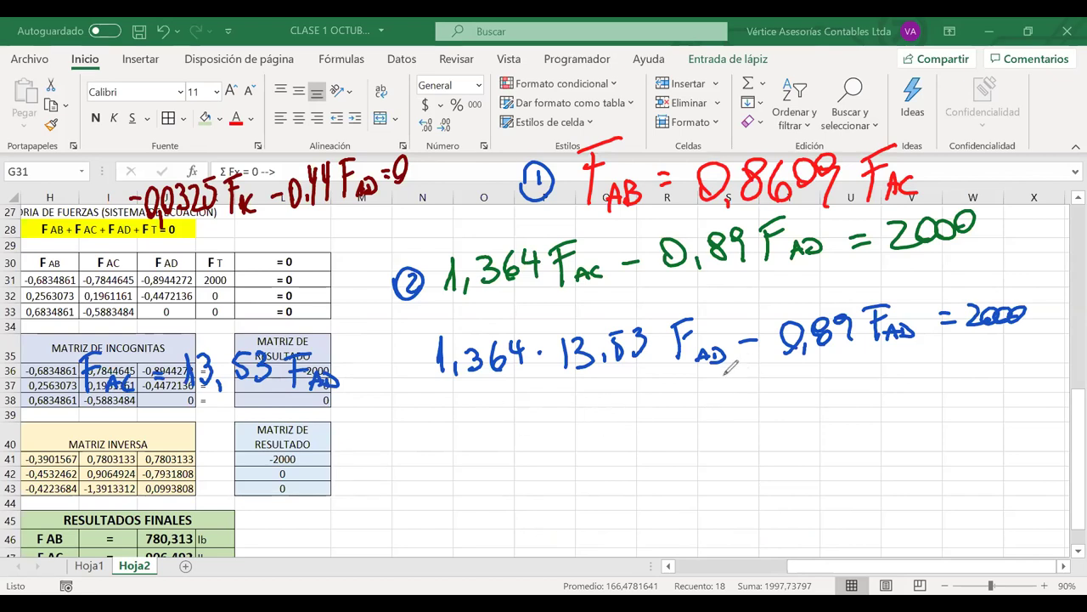
- Underline both F AD terms in the substituted equation and handwrite 17,56 F AD = 2000 in blue below it
{"action": "left_click_drag", "start_coordinate": [681, 383], "coordinate": [721, 379]}
{"action": "left_click_drag", "start_coordinate": [875, 359], "coordinate": [897, 356]}
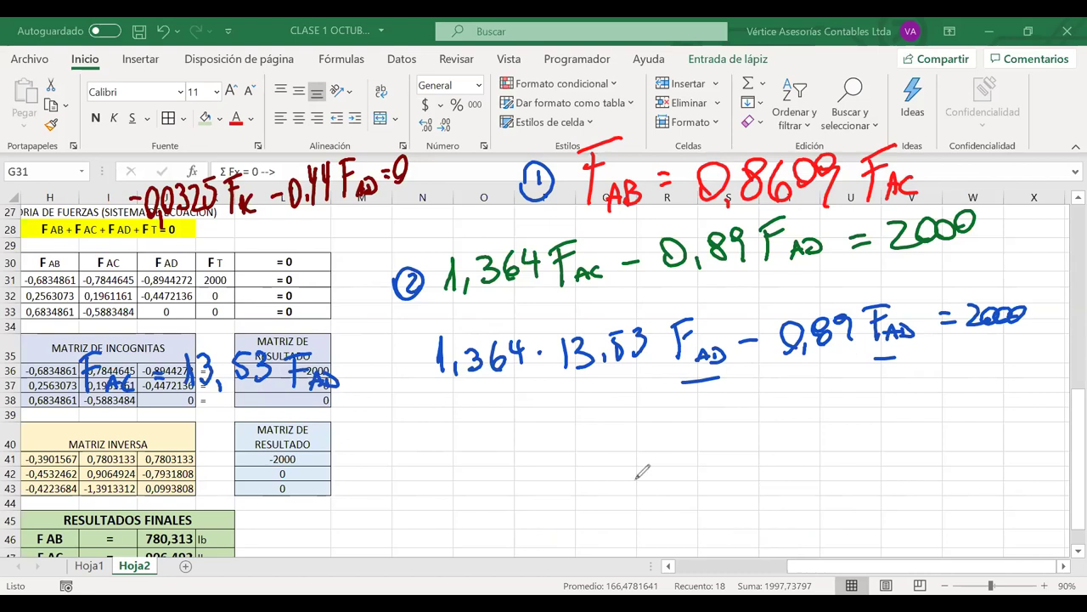
{"action": "mouse_move", "coordinate": [563, 435]}
{"action": "left_mouse_down"}
{"action": "mouse_move", "coordinate": [571, 469]}
{"action": "mouse_move", "coordinate": [590, 450]}
{"action": "mouse_move", "coordinate": [609, 474]}
{"action": "left_mouse_up"}
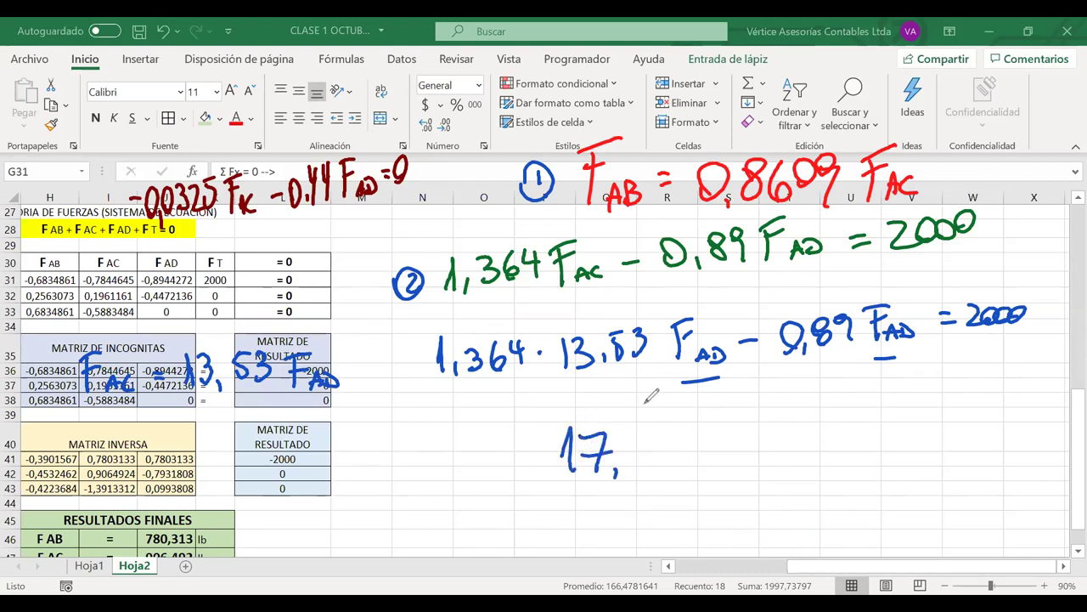
{"action": "mouse_move", "coordinate": [654, 417]}
{"action": "left_mouse_down"}
{"action": "mouse_move", "coordinate": [635, 466]}
{"action": "mouse_move", "coordinate": [667, 454]}
{"action": "left_mouse_up"}
{"action": "left_click_drag", "start_coordinate": [719, 421], "coordinate": [718, 452]}
{"action": "mouse_move", "coordinate": [712, 418]}
{"action": "left_mouse_down"}
{"action": "mouse_move", "coordinate": [749, 411]}
{"action": "mouse_move", "coordinate": [737, 430]}
{"action": "mouse_move", "coordinate": [789, 440]}
{"action": "mouse_move", "coordinate": [836, 416]}
{"action": "left_mouse_up"}
{"action": "left_click_drag", "start_coordinate": [822, 431], "coordinate": [837, 429]}
{"action": "mouse_move", "coordinate": [870, 406]}
{"action": "left_mouse_down"}
{"action": "mouse_move", "coordinate": [889, 433]}
{"action": "mouse_move", "coordinate": [919, 408]}
{"action": "mouse_move", "coordinate": [893, 416]}
{"action": "left_mouse_up"}
{"action": "left_click_drag", "start_coordinate": [942, 401], "coordinate": [973, 401]}
- Handwrite the solution F AD = 113,89 in blue below the 17,56 F AD = 2000 equation
{"action": "mouse_move", "coordinate": [731, 486]}
{"action": "left_mouse_down"}
{"action": "mouse_move", "coordinate": [727, 530]}
{"action": "mouse_move", "coordinate": [762, 477]}
{"action": "mouse_move", "coordinate": [755, 498]}
{"action": "left_mouse_up"}
{"action": "mouse_move", "coordinate": [760, 534]}
{"action": "left_mouse_down"}
{"action": "mouse_move", "coordinate": [772, 515]}
{"action": "mouse_move", "coordinate": [778, 530]}
{"action": "left_mouse_up"}
{"action": "left_click_drag", "start_coordinate": [777, 518], "coordinate": [839, 501]}
{"action": "left_click_drag", "start_coordinate": [824, 515], "coordinate": [841, 509]}
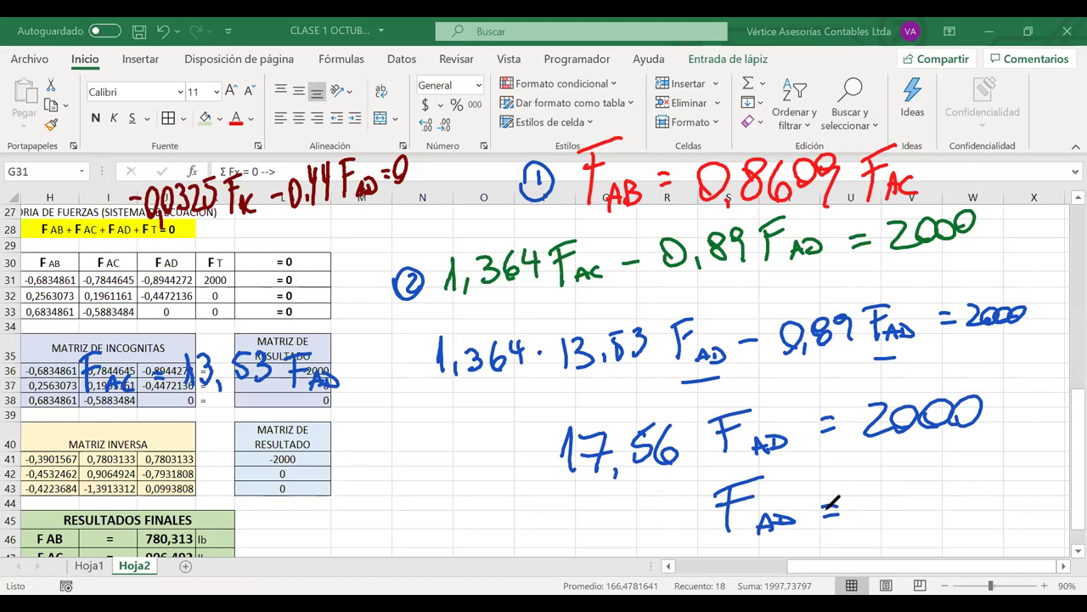
{"action": "mouse_move", "coordinate": [870, 501]}
{"action": "left_mouse_down"}
{"action": "mouse_move", "coordinate": [879, 521]}
{"action": "mouse_move", "coordinate": [902, 513]}
{"action": "left_mouse_up"}
{"action": "mouse_move", "coordinate": [923, 472]}
{"action": "left_mouse_down"}
{"action": "mouse_move", "coordinate": [924, 508]}
{"action": "mouse_move", "coordinate": [963, 507]}
{"action": "left_mouse_up"}
{"action": "mouse_move", "coordinate": [988, 469]}
{"action": "left_mouse_down"}
{"action": "mouse_move", "coordinate": [979, 484]}
{"action": "mouse_move", "coordinate": [992, 465]}
{"action": "mouse_move", "coordinate": [1024, 497]}
{"action": "left_mouse_up"}
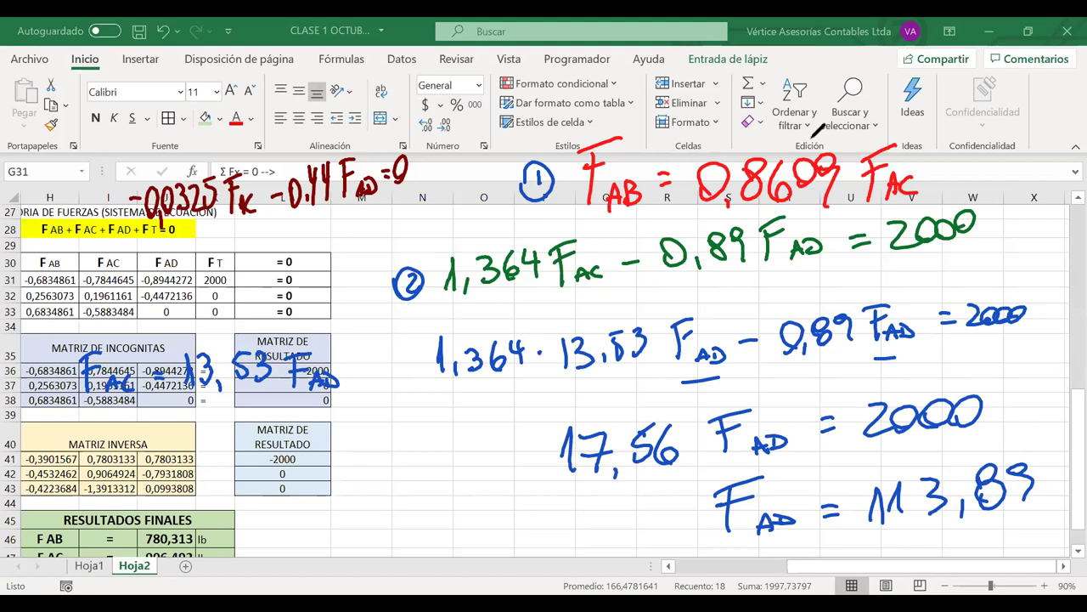
- Review the final results, the force coefficients in H31:K33 and the force vector table against the handwritten F AD solution
{"action": "key", "text": "ctrl+v"}
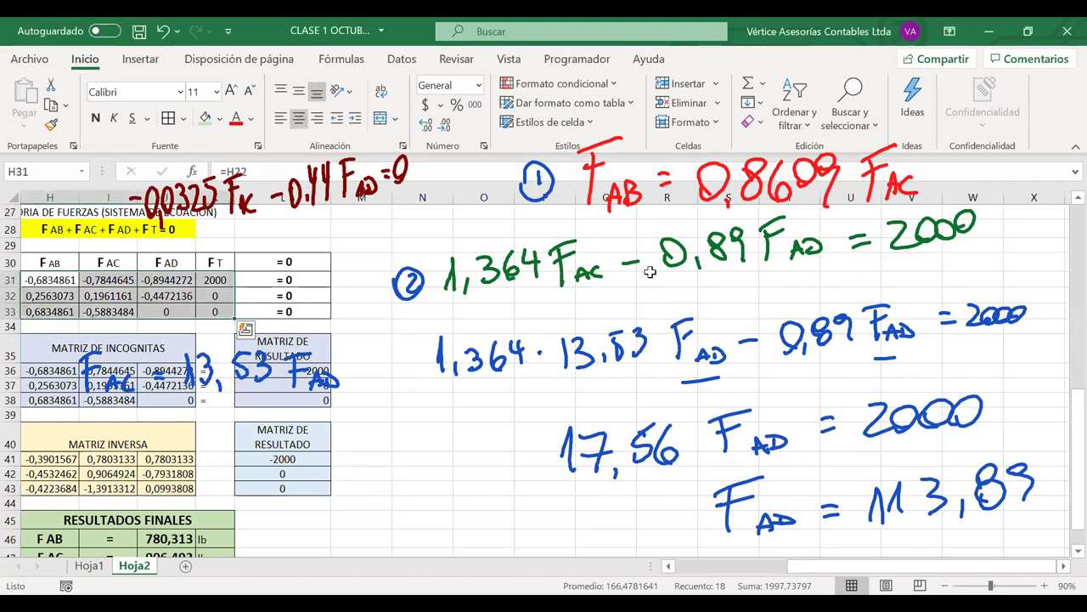
{"action": "scroll", "coordinate": [650, 271], "scroll_direction": "down", "scroll_amount": 1}
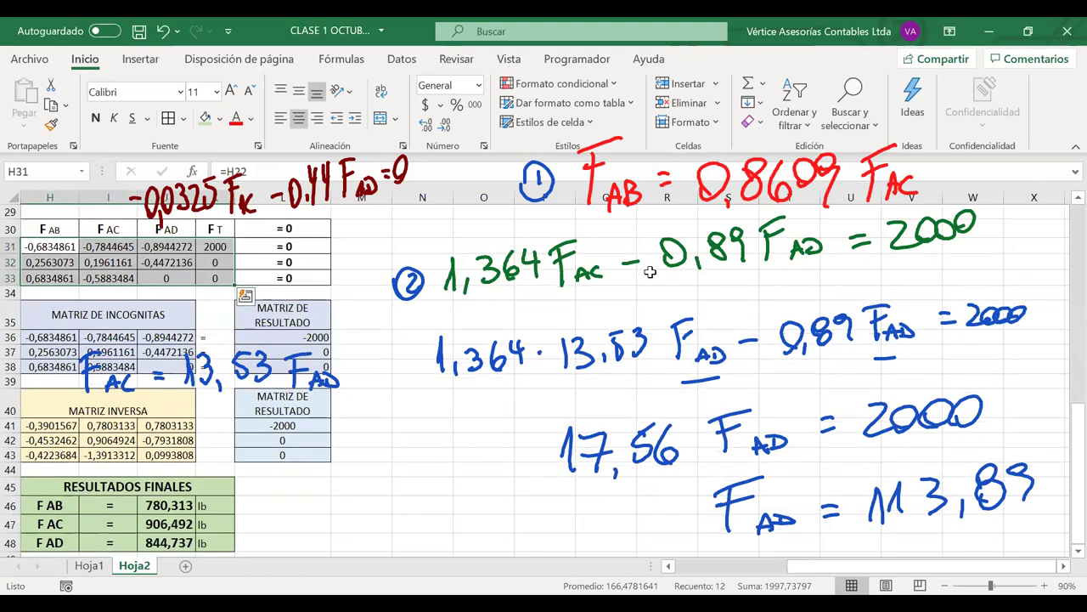
{"action": "scroll", "coordinate": [690, 299], "scroll_direction": "up", "scroll_amount": 2}
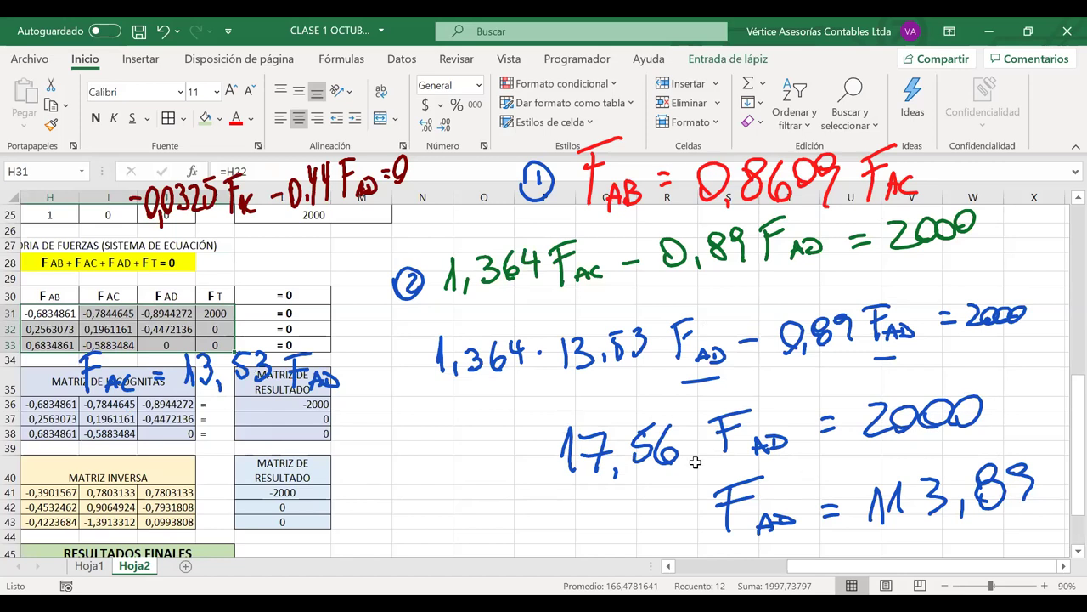
{"action": "scroll", "coordinate": [890, 385], "scroll_direction": "up", "scroll_amount": 1}
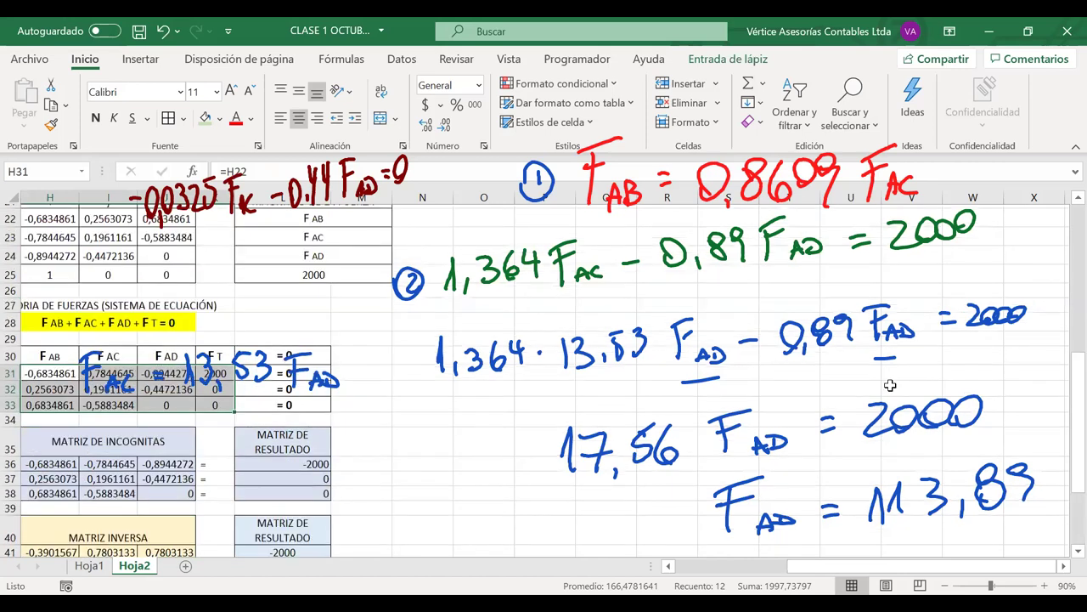
{"action": "scroll", "coordinate": [890, 385], "scroll_direction": "up", "scroll_amount": 1}
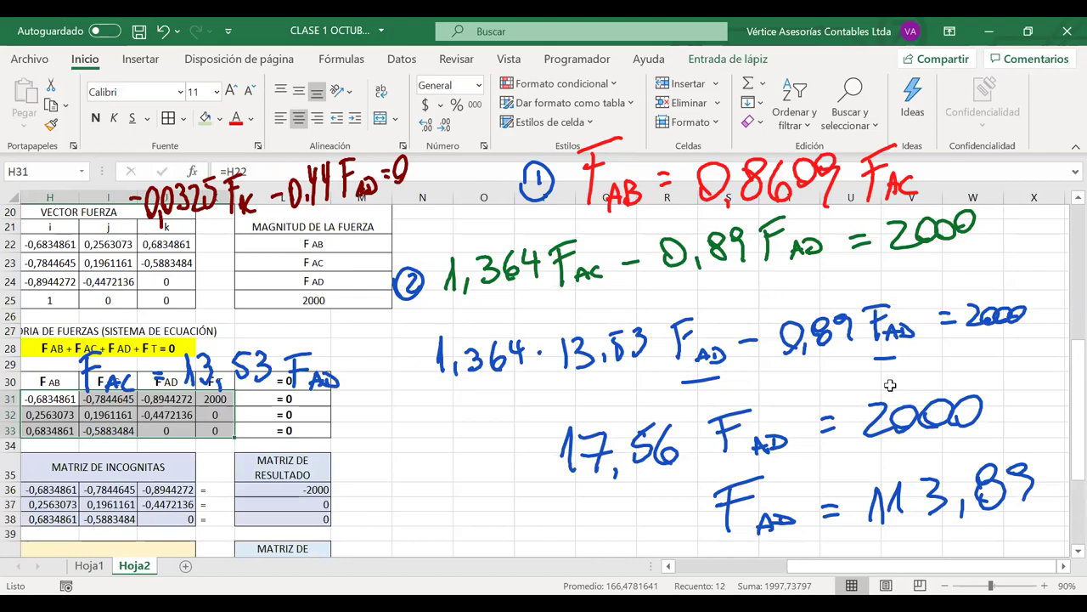